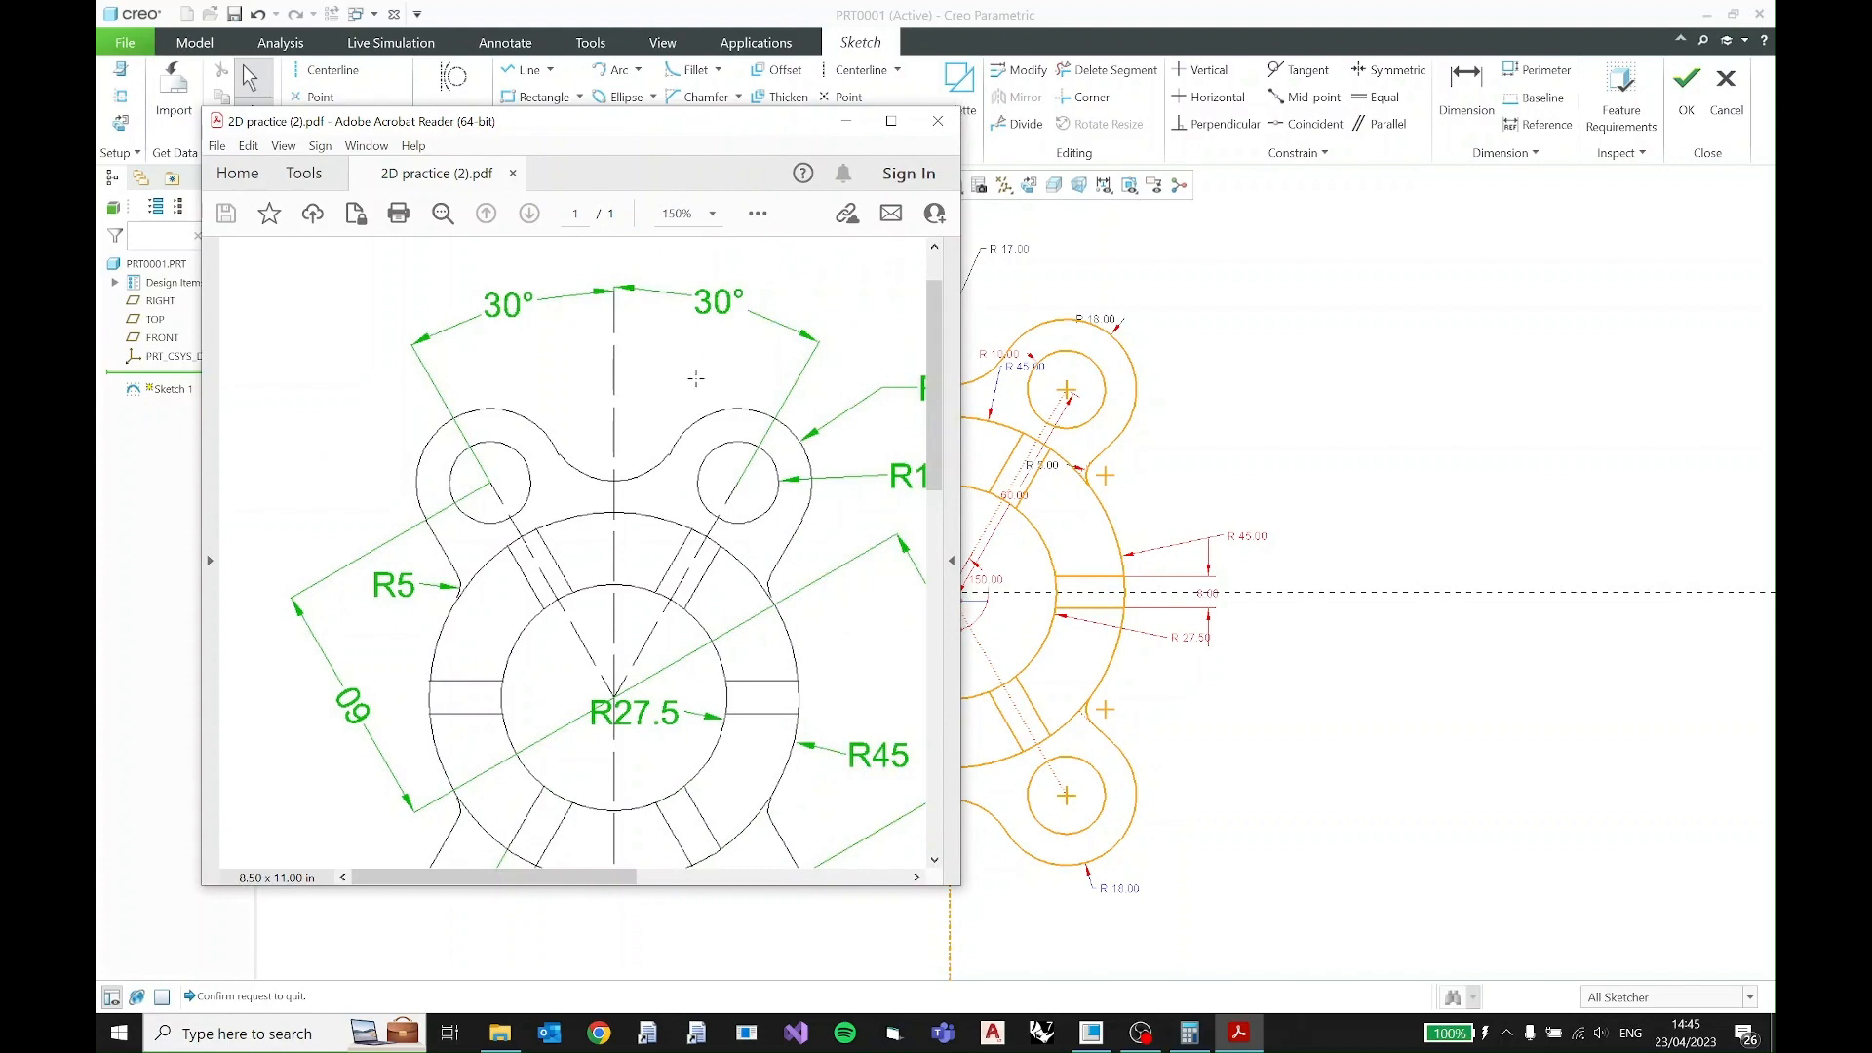
- Move the reference PDF window aside and quit the current sketch without saving its modifications
scroll(696, 378, "down", 2, "ctrl")
mouse_move(731, 125)
left_mouse_down()
mouse_move(585, 151)
mouse_move(335, 67)
mouse_move(96, 44)
left_mouse_up()
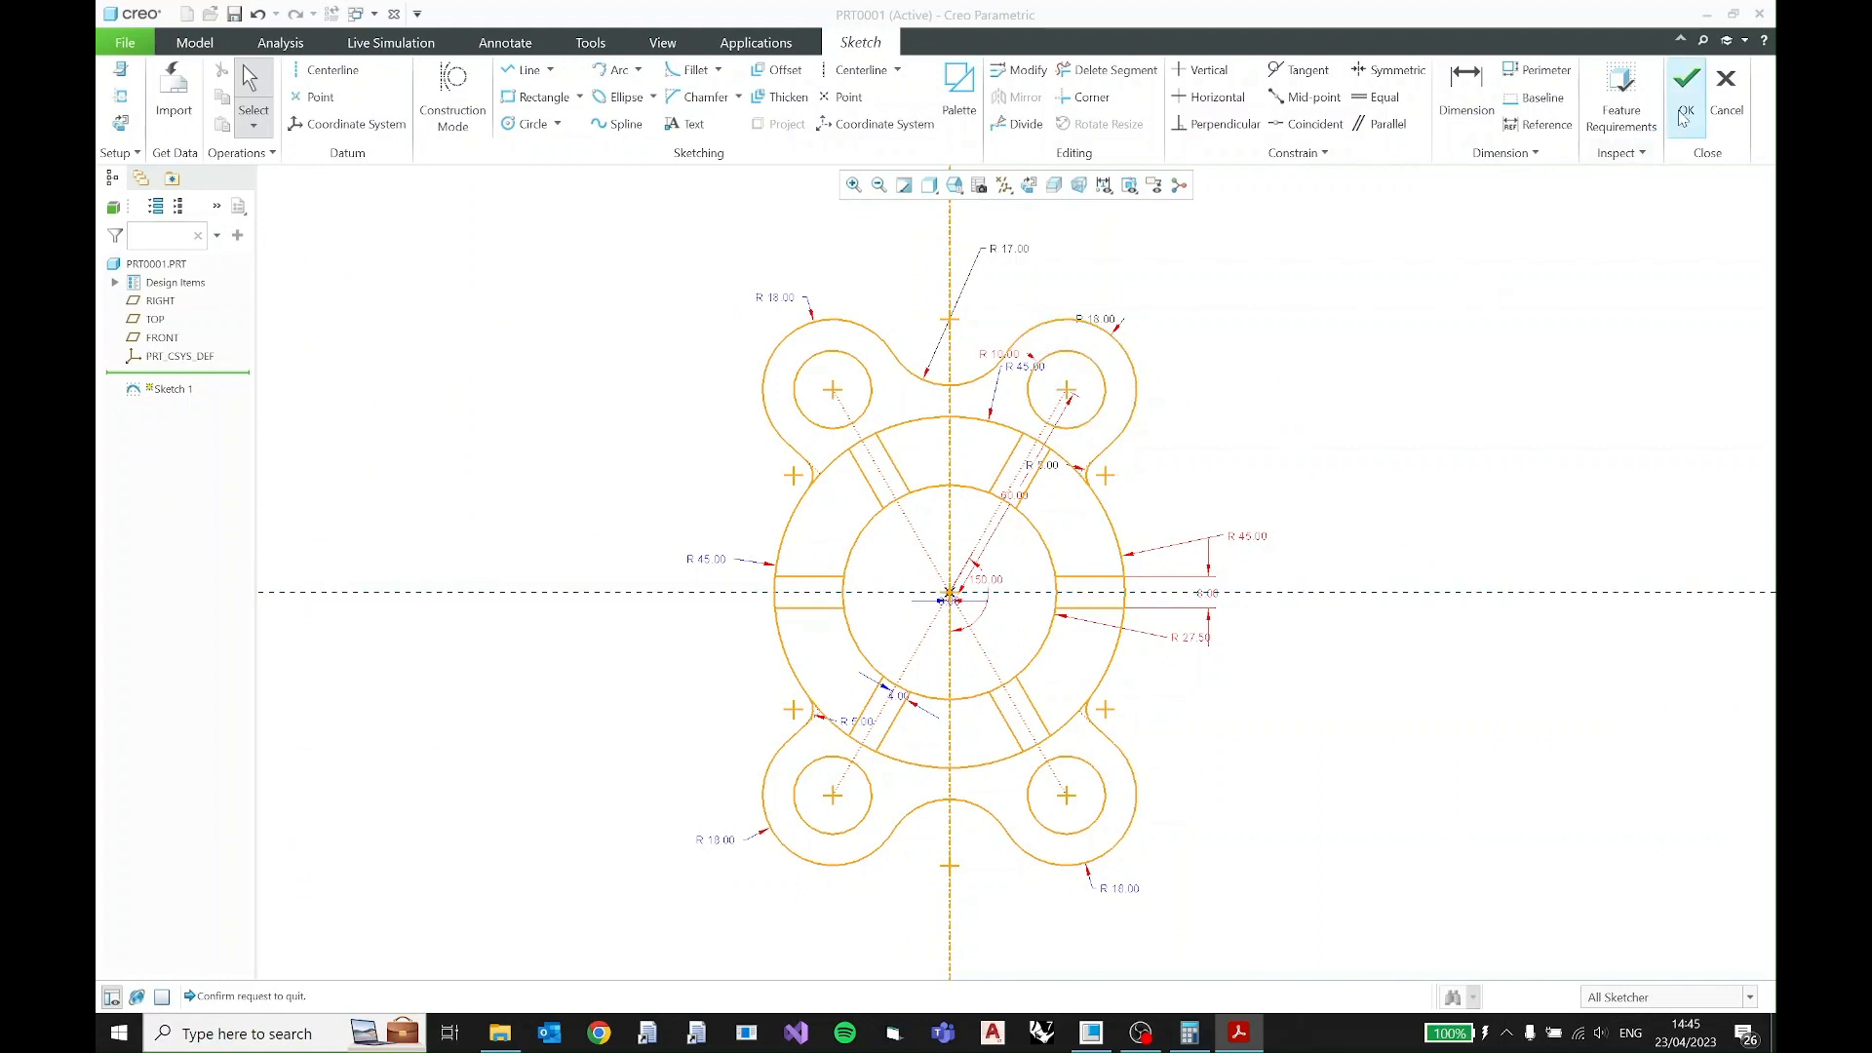
left_click(1722, 109)
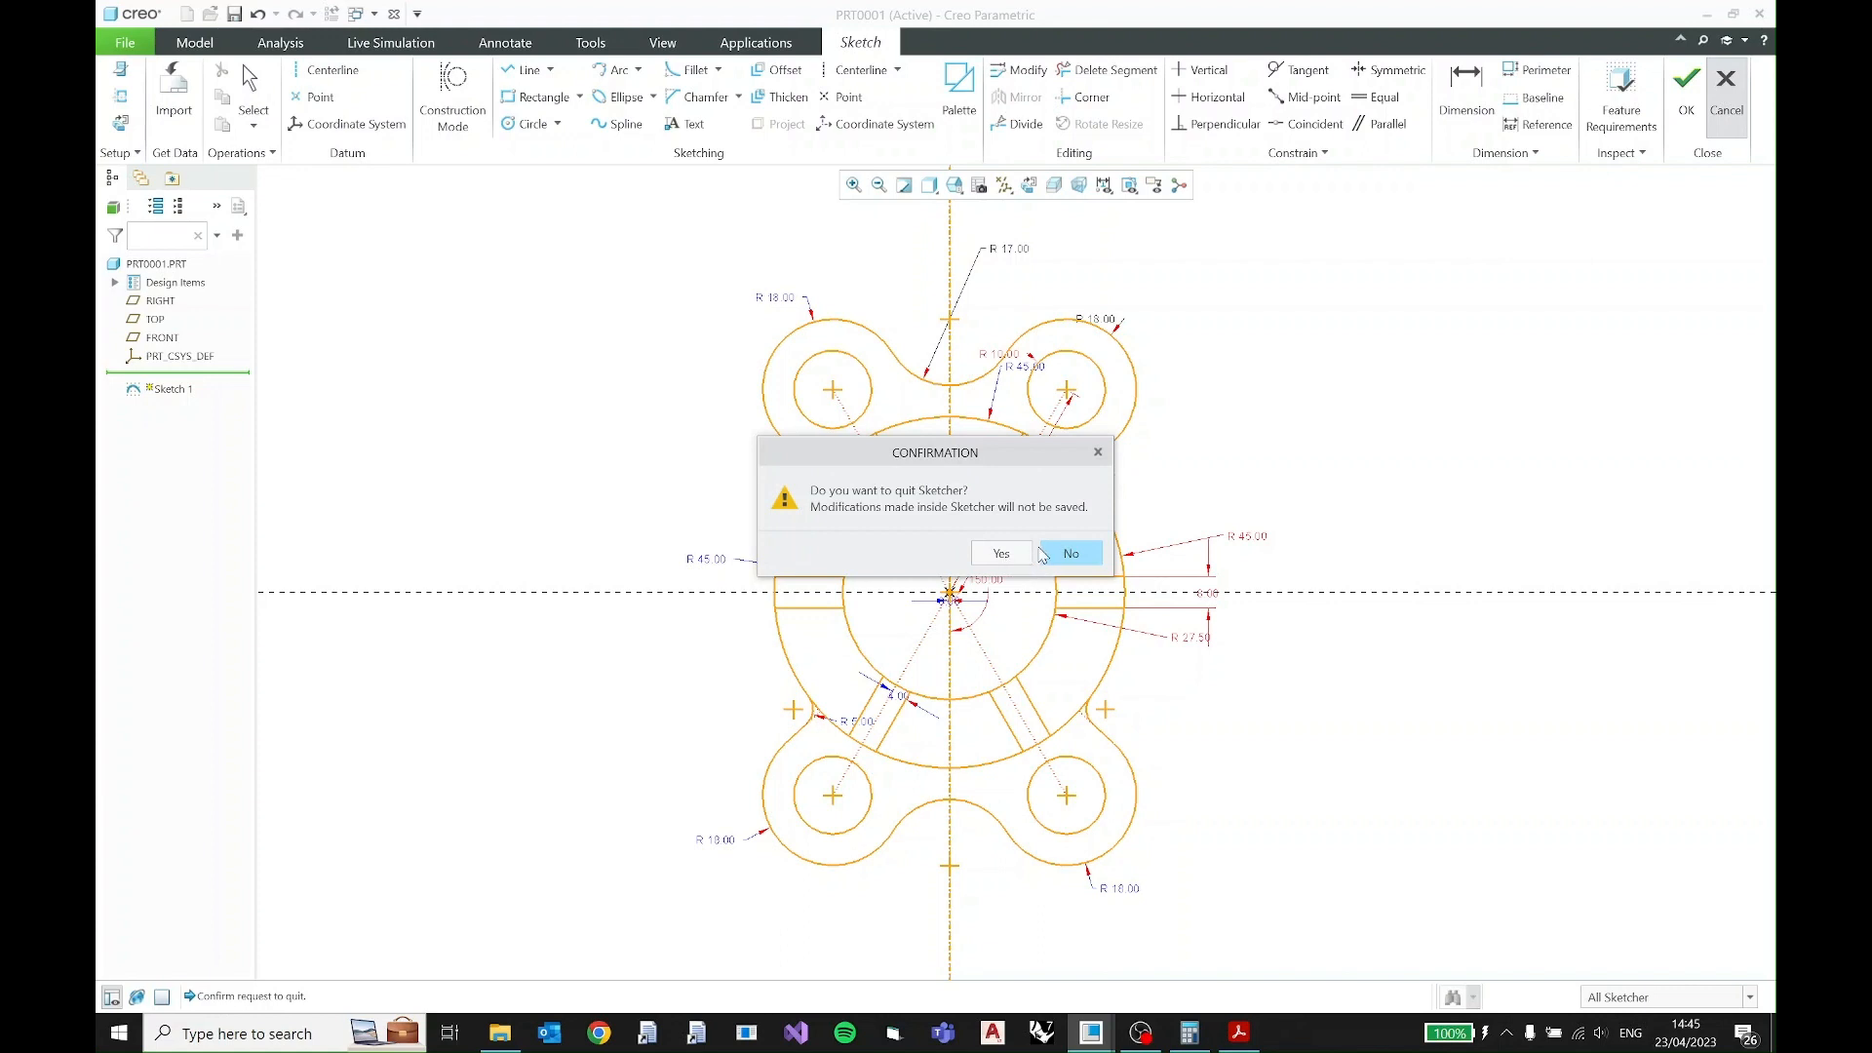
left_click(1004, 555)
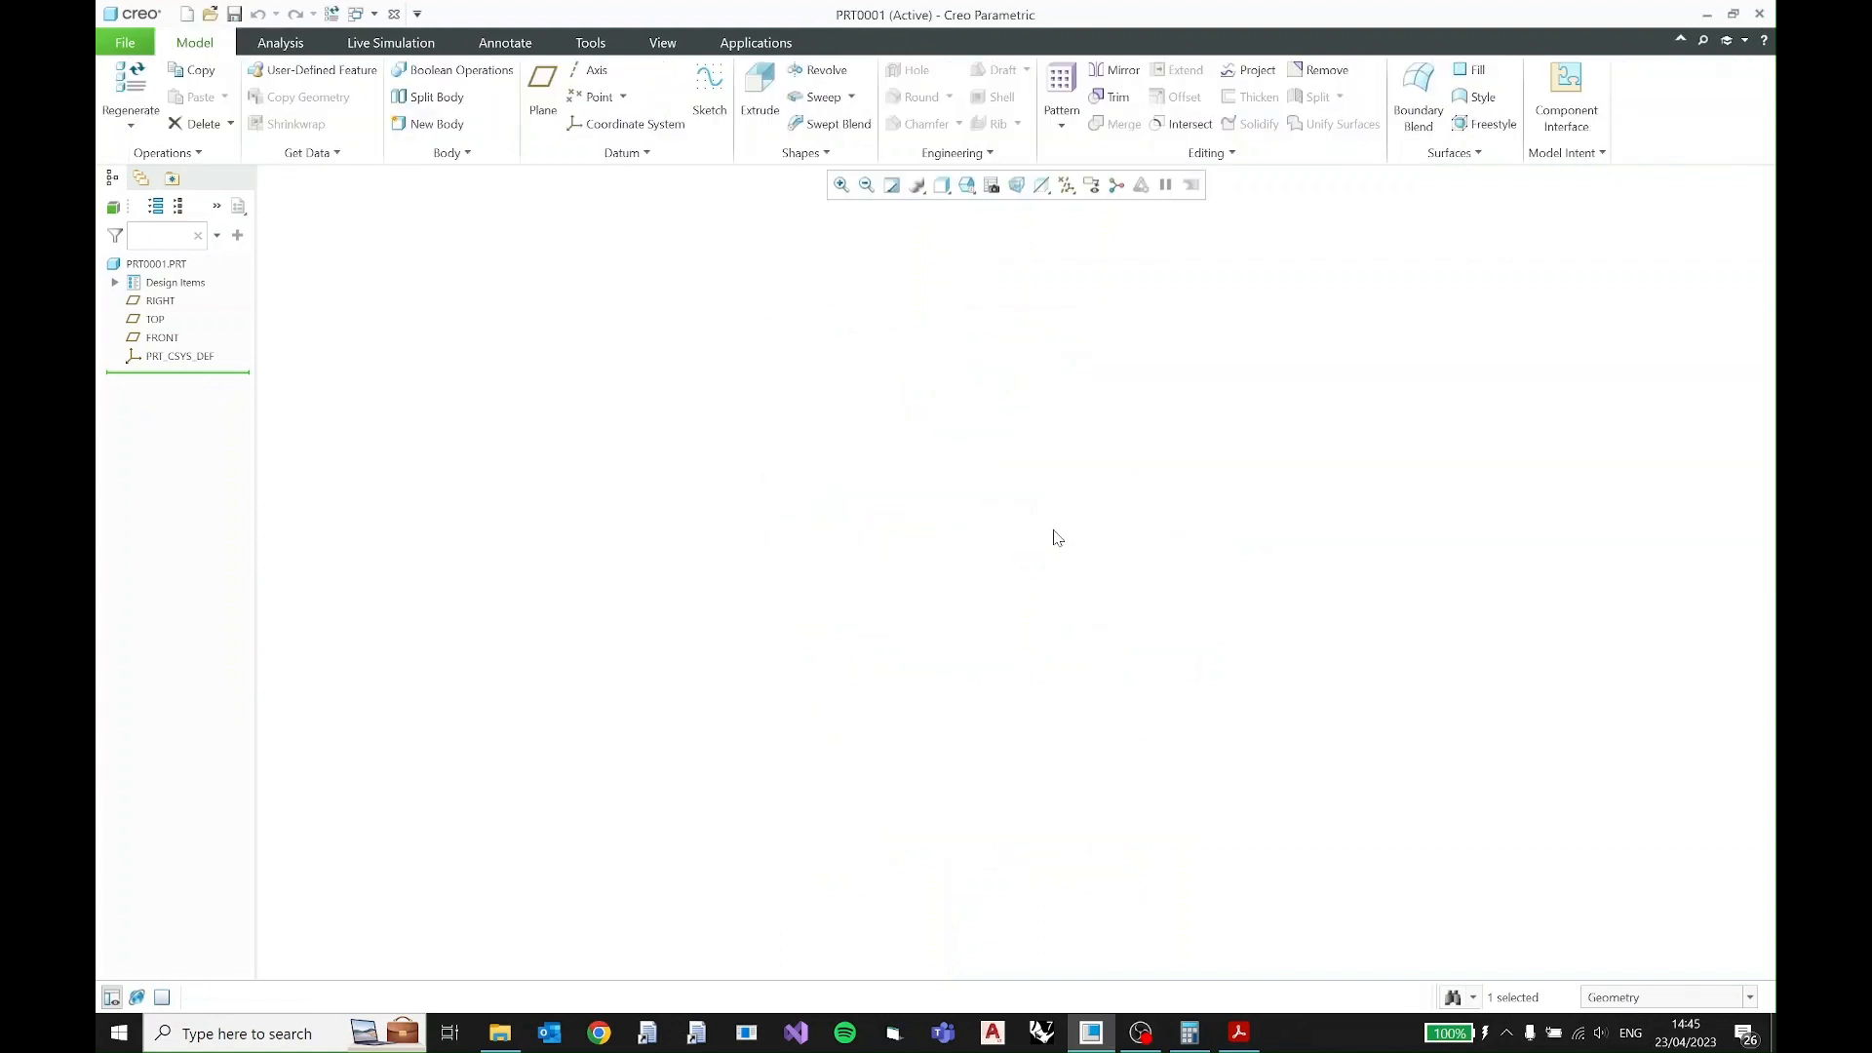
- Turn on the datum plane display and orient the model so all three default planes are visible in 3D
left_click(1067, 185)
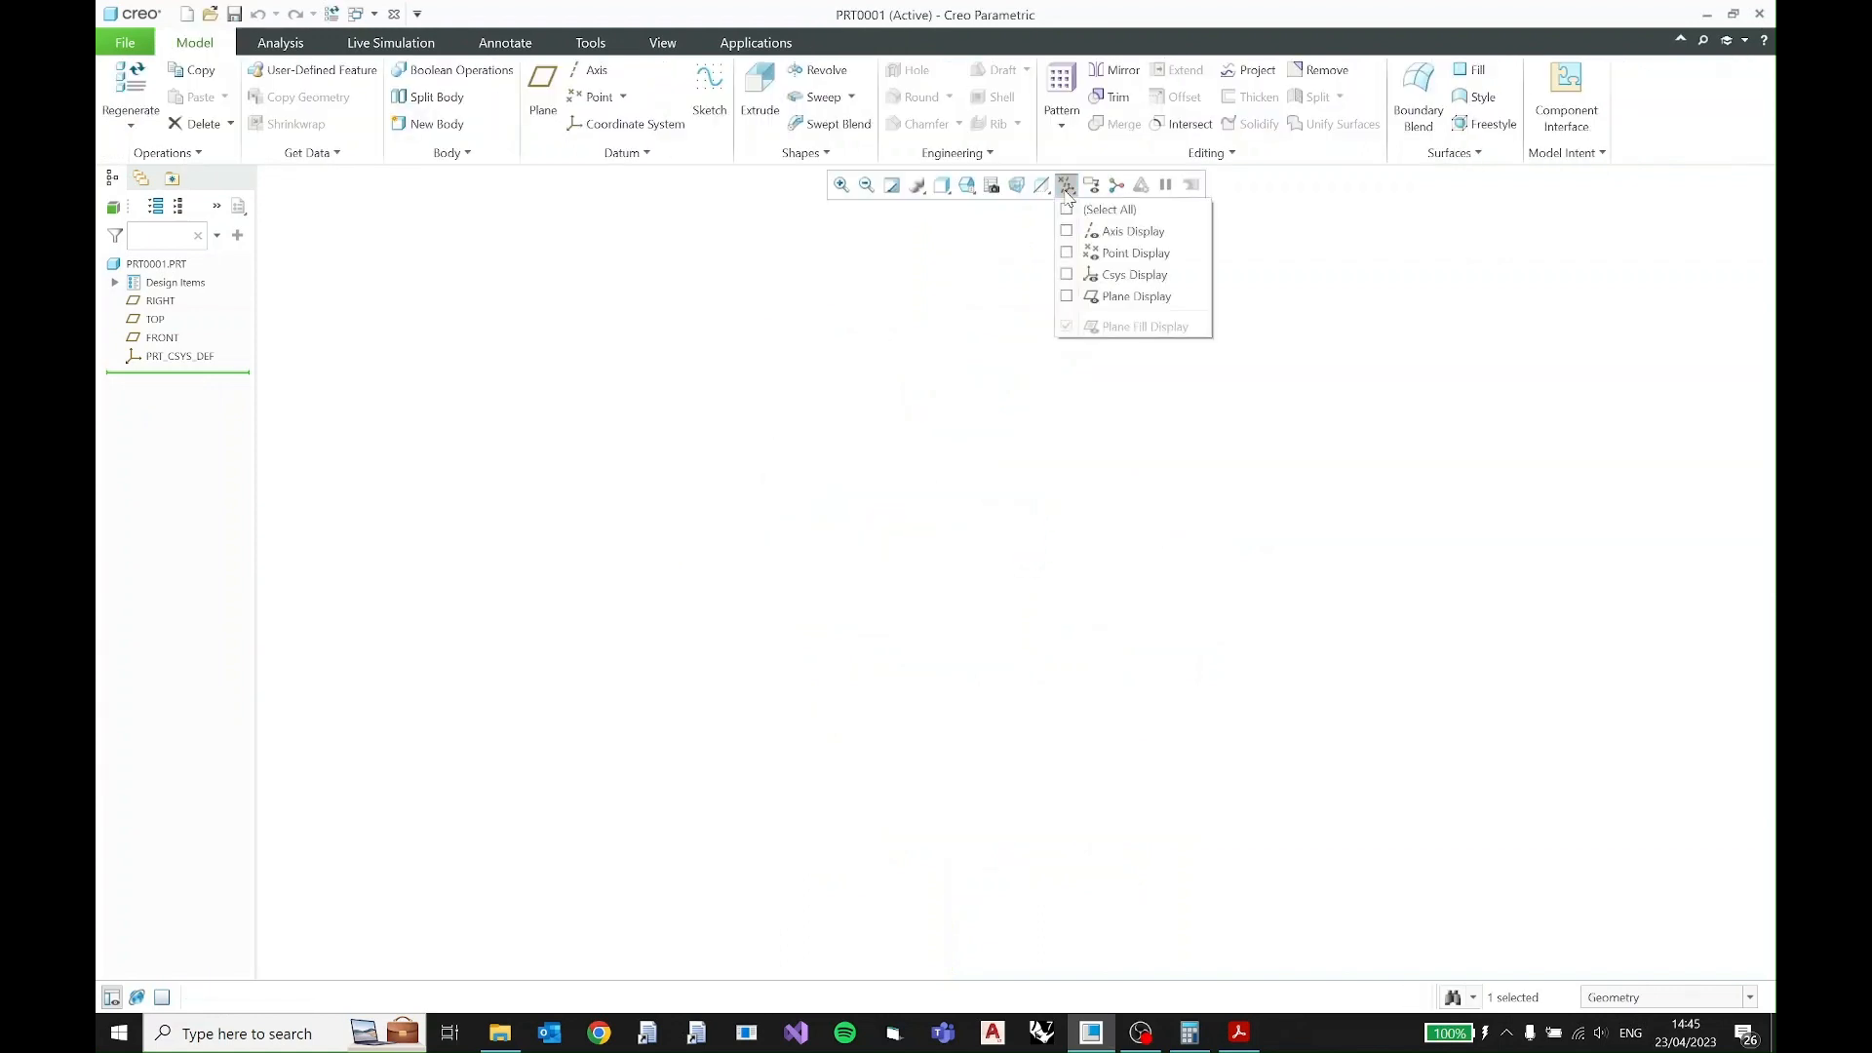
left_click(1067, 297)
scroll(1049, 584, "down", 10)
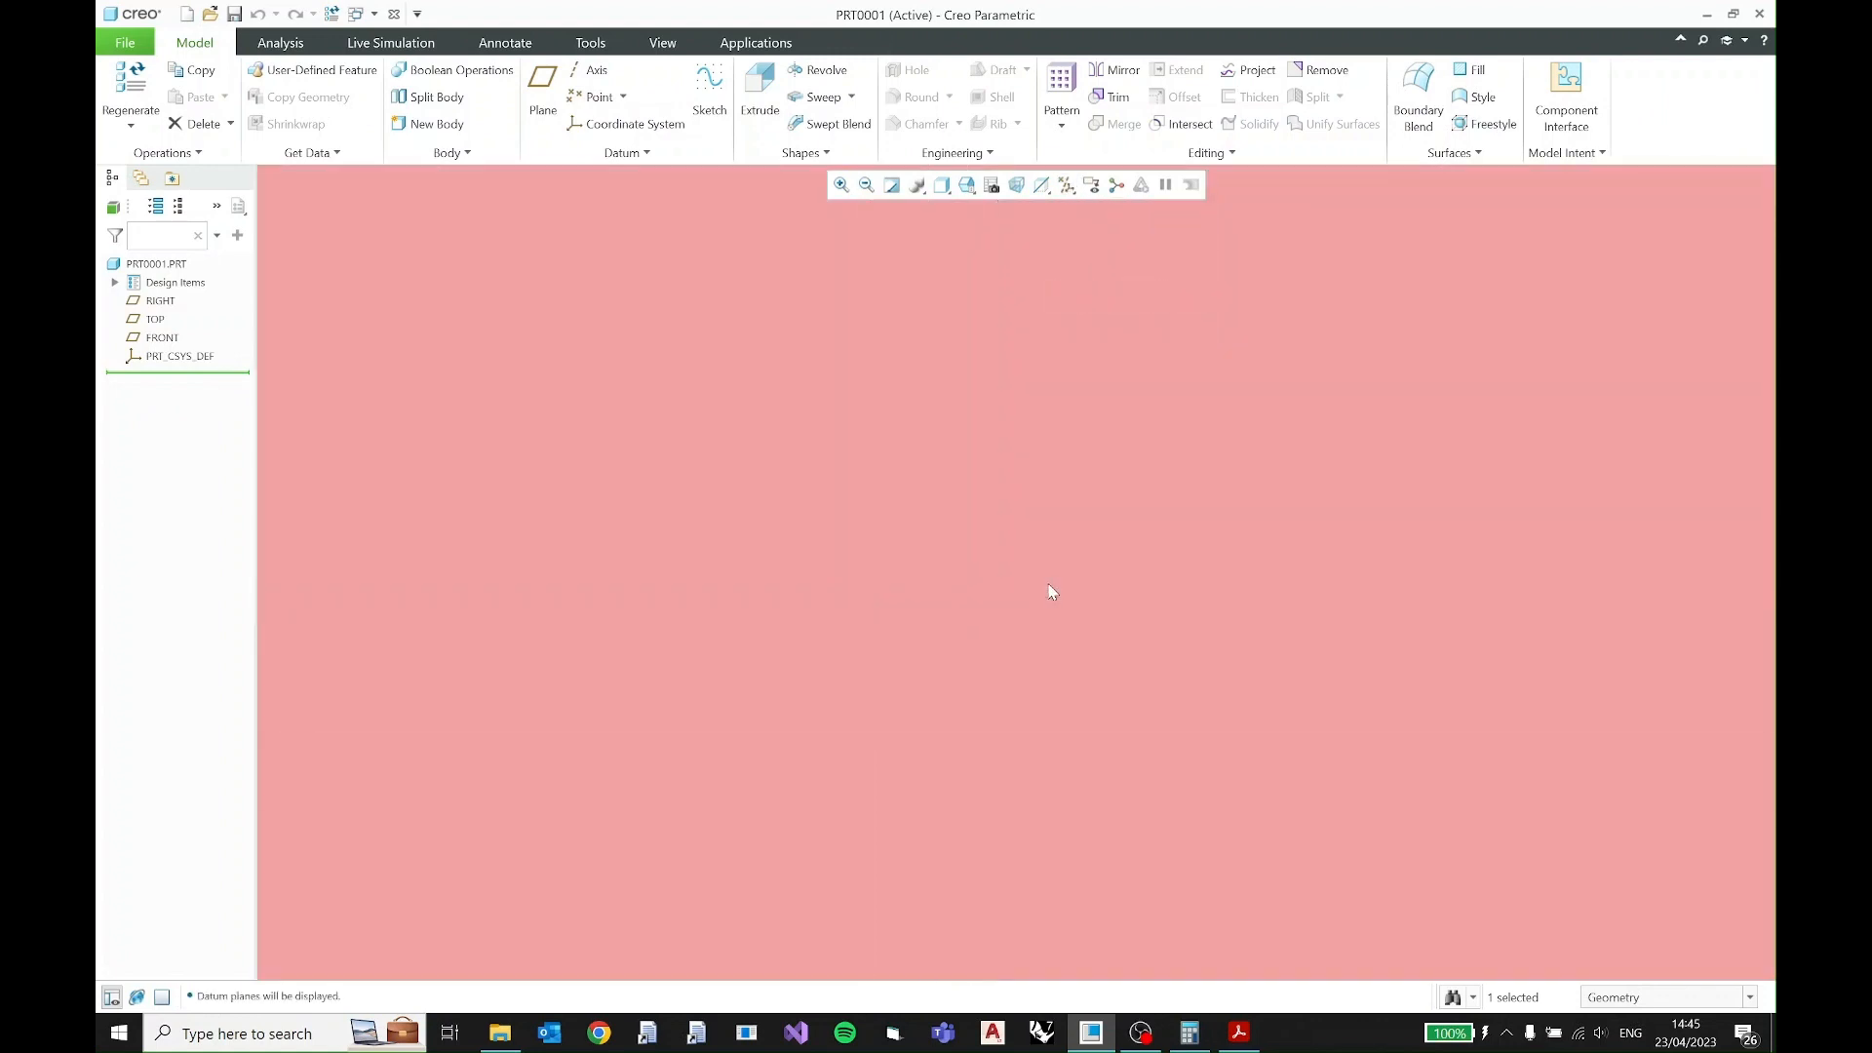
scroll(1049, 584, "up", 9)
scroll(1049, 583, "up", 5)
scroll(1053, 585, "down", 1)
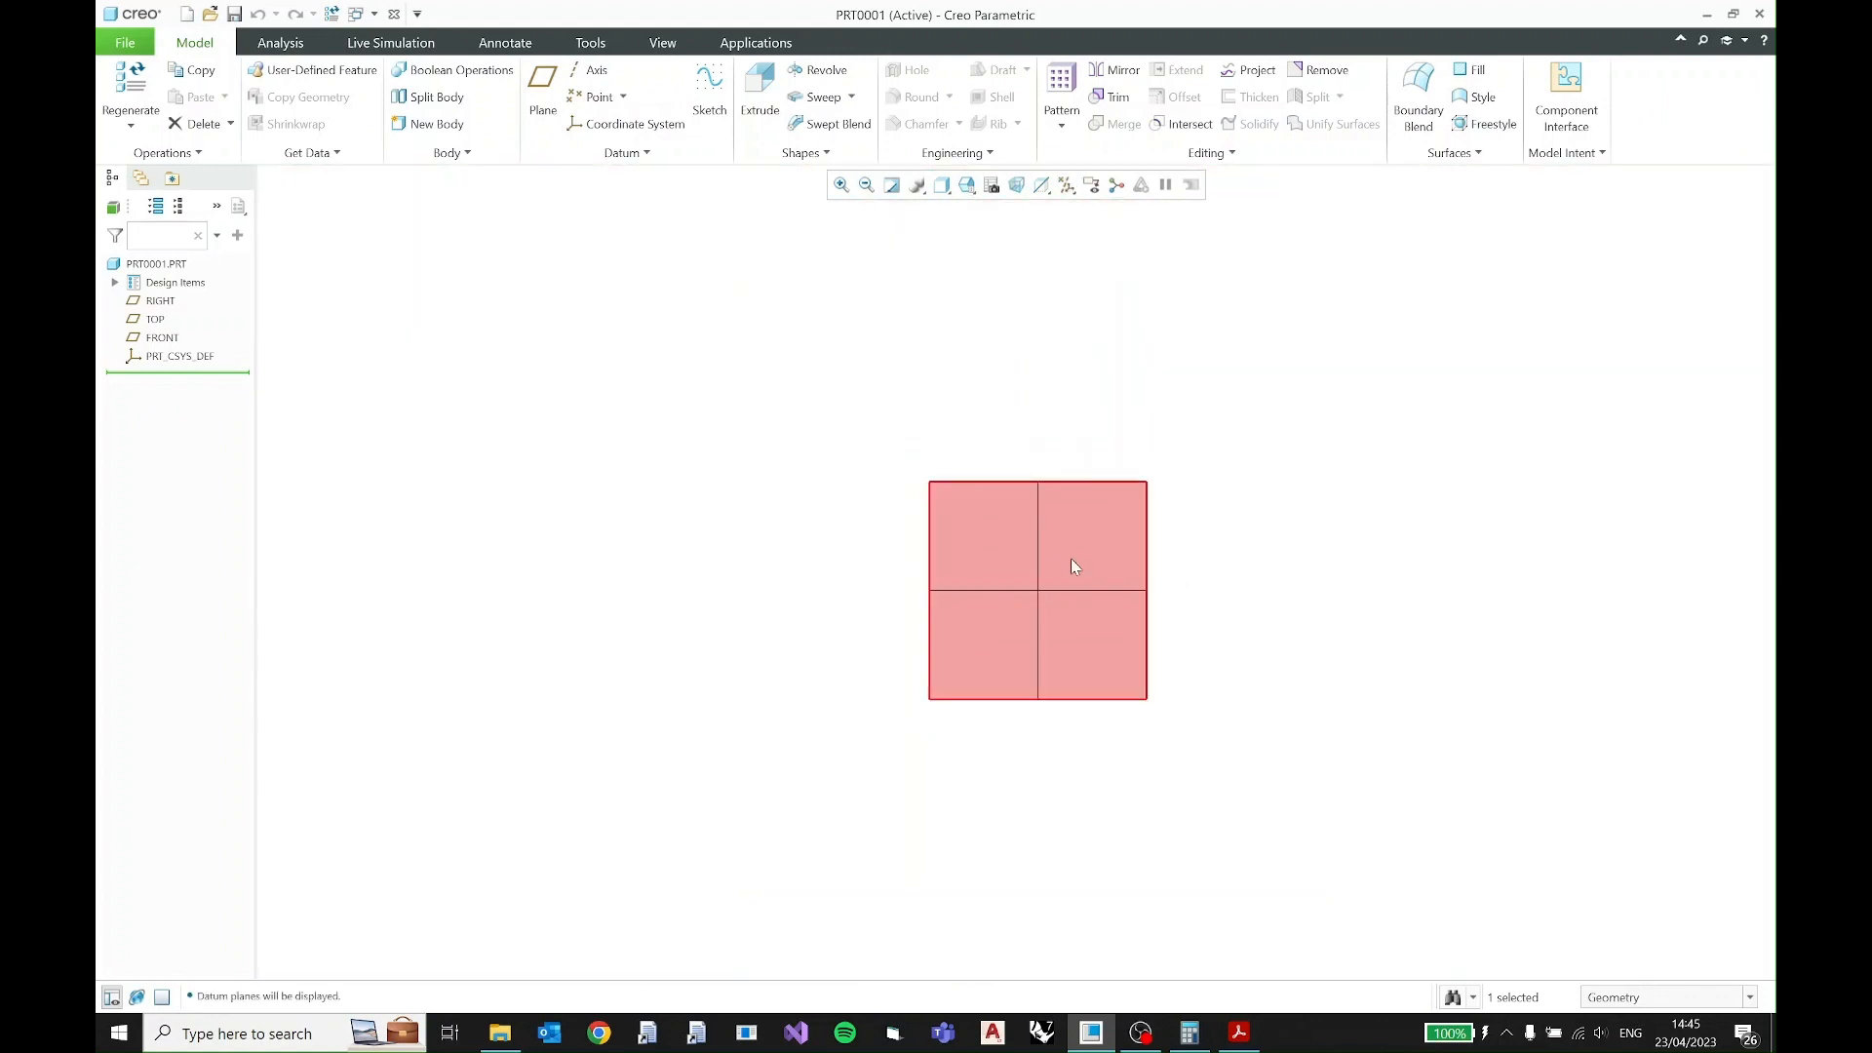
middle_click_drag(1082, 564, 1044, 497)
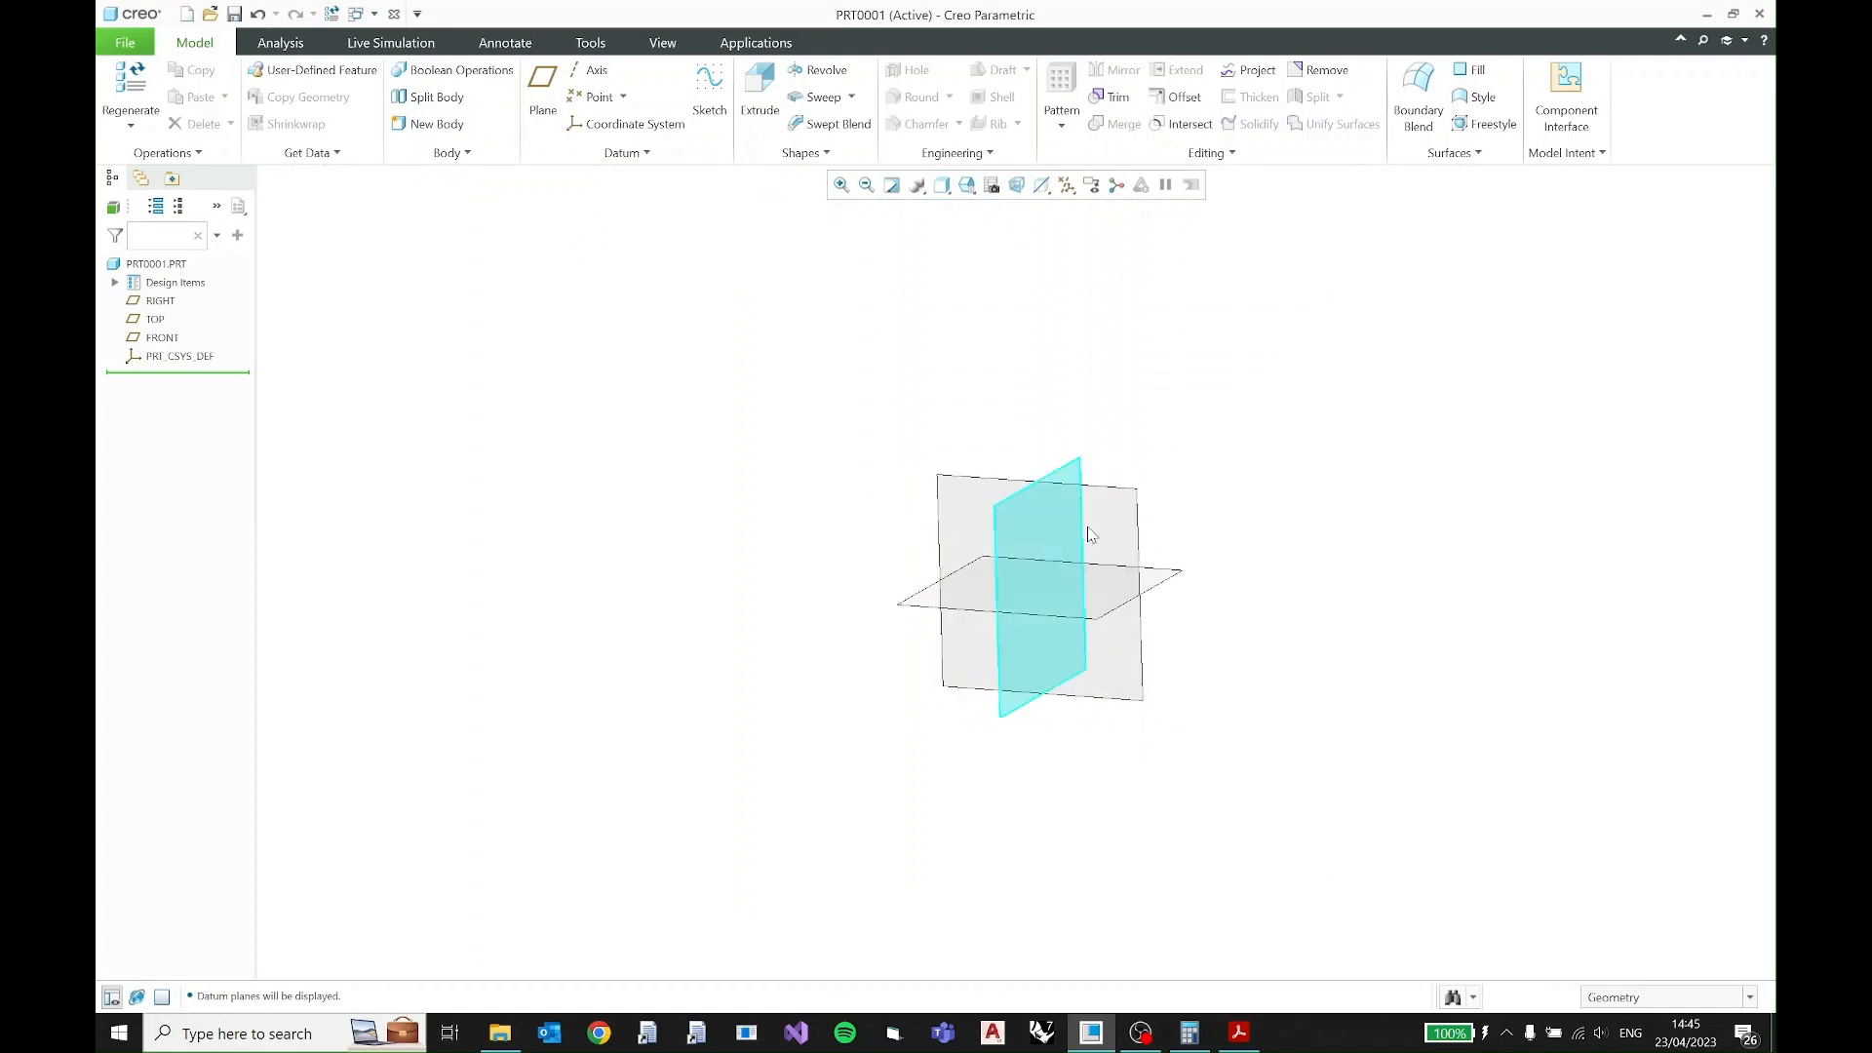
- Start a new sketch on the TOP datum plane and orient the sketching plane parallel to the screen
left_click(999, 490)
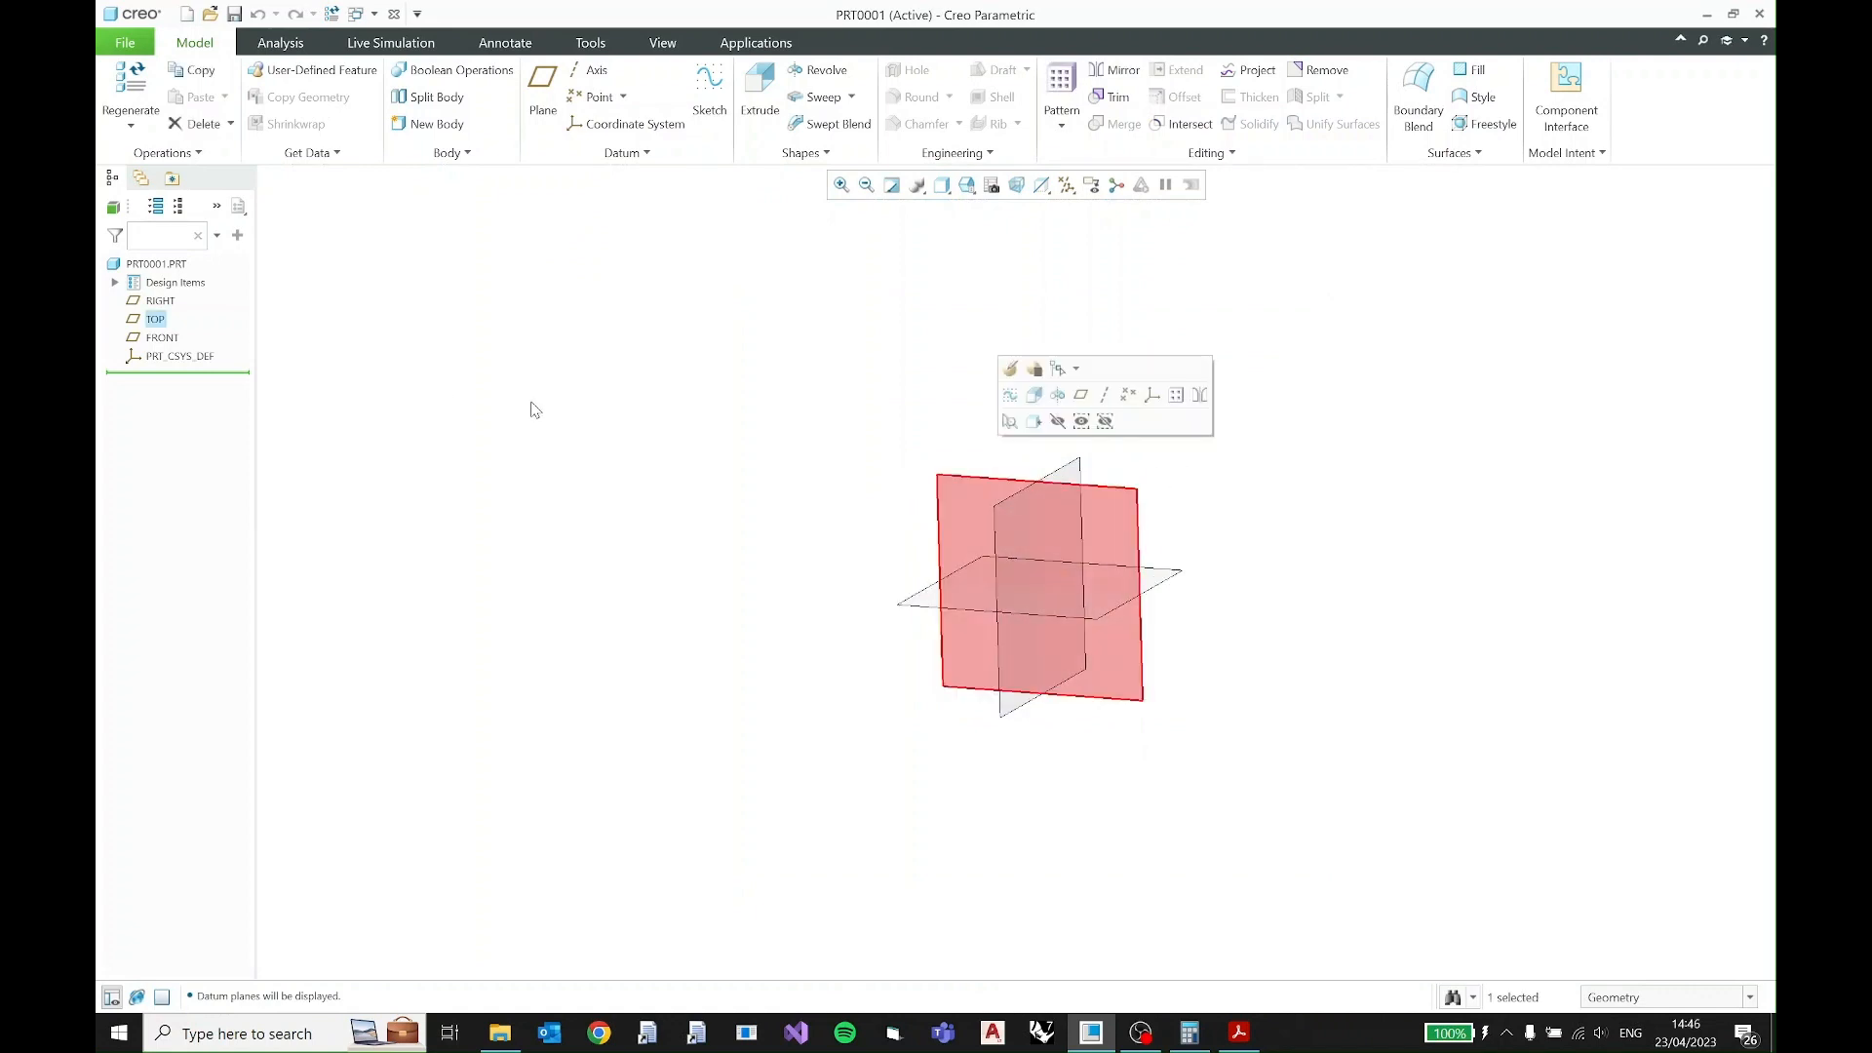
left_click(161, 301)
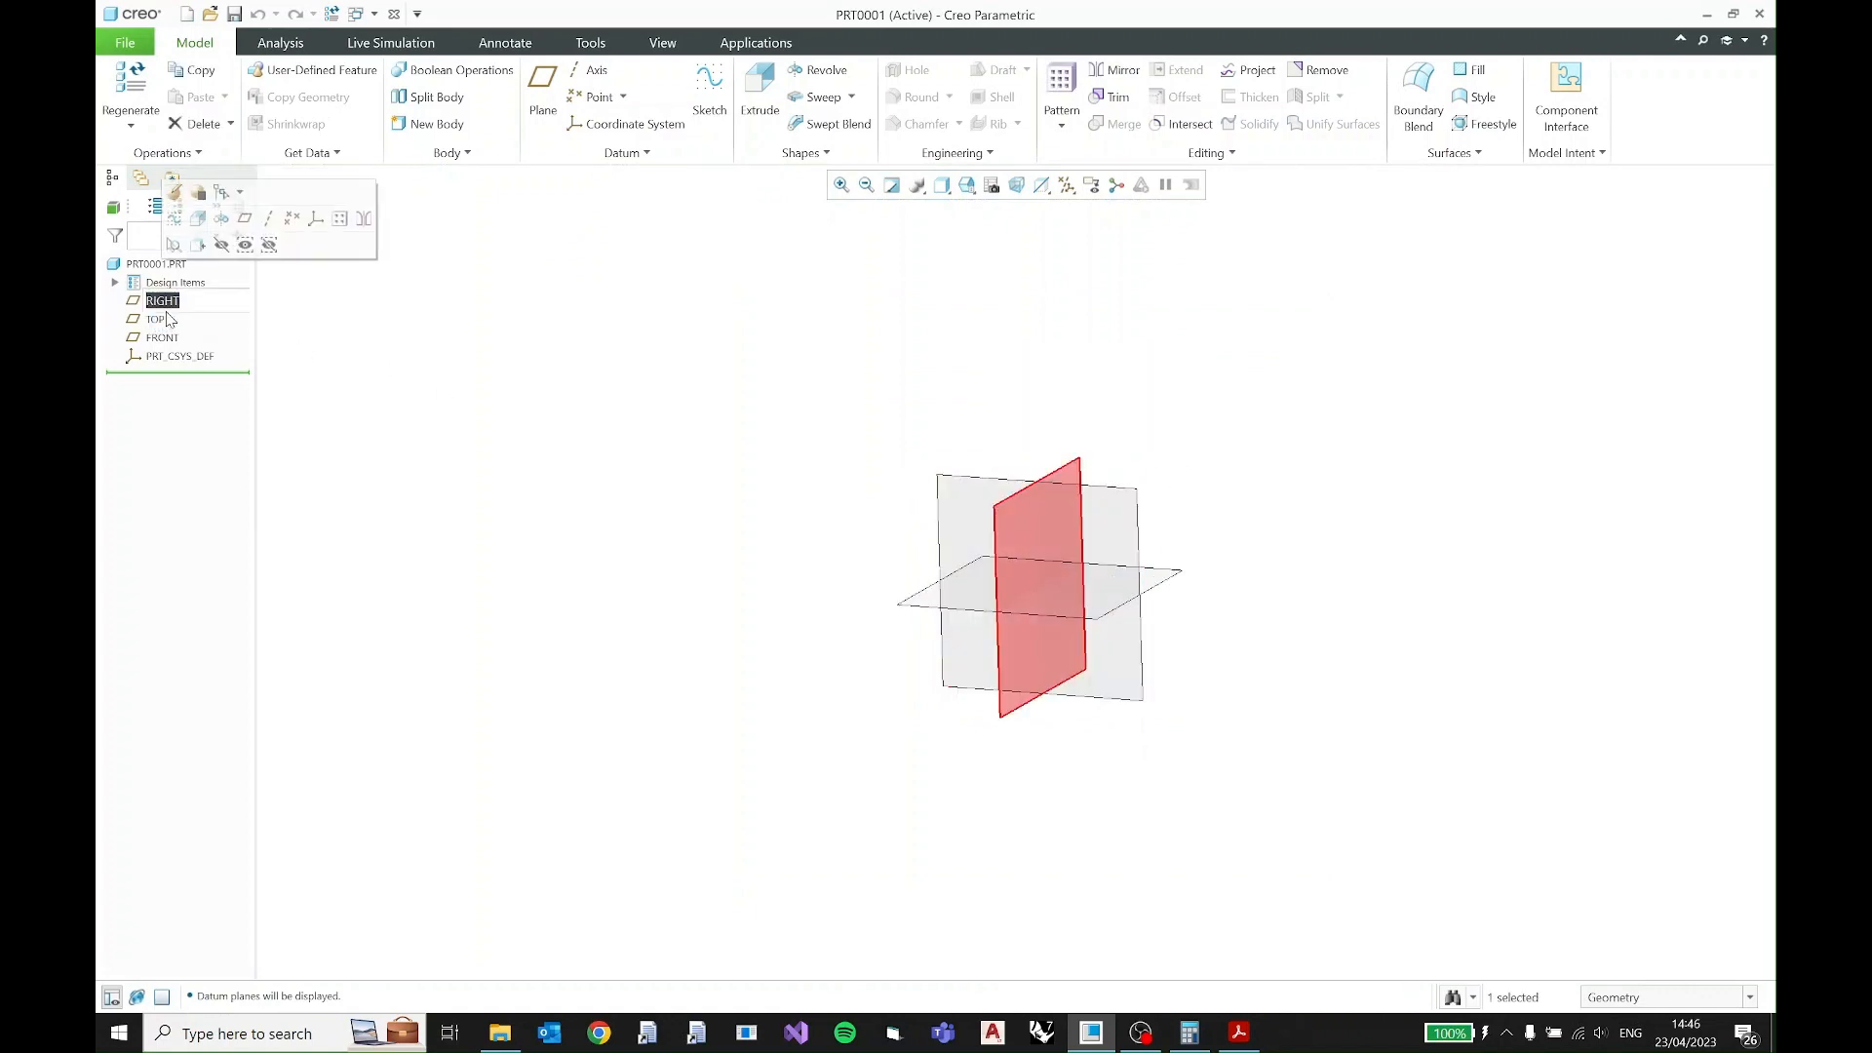
left_click(156, 319)
left_click(239, 332)
left_click(158, 320)
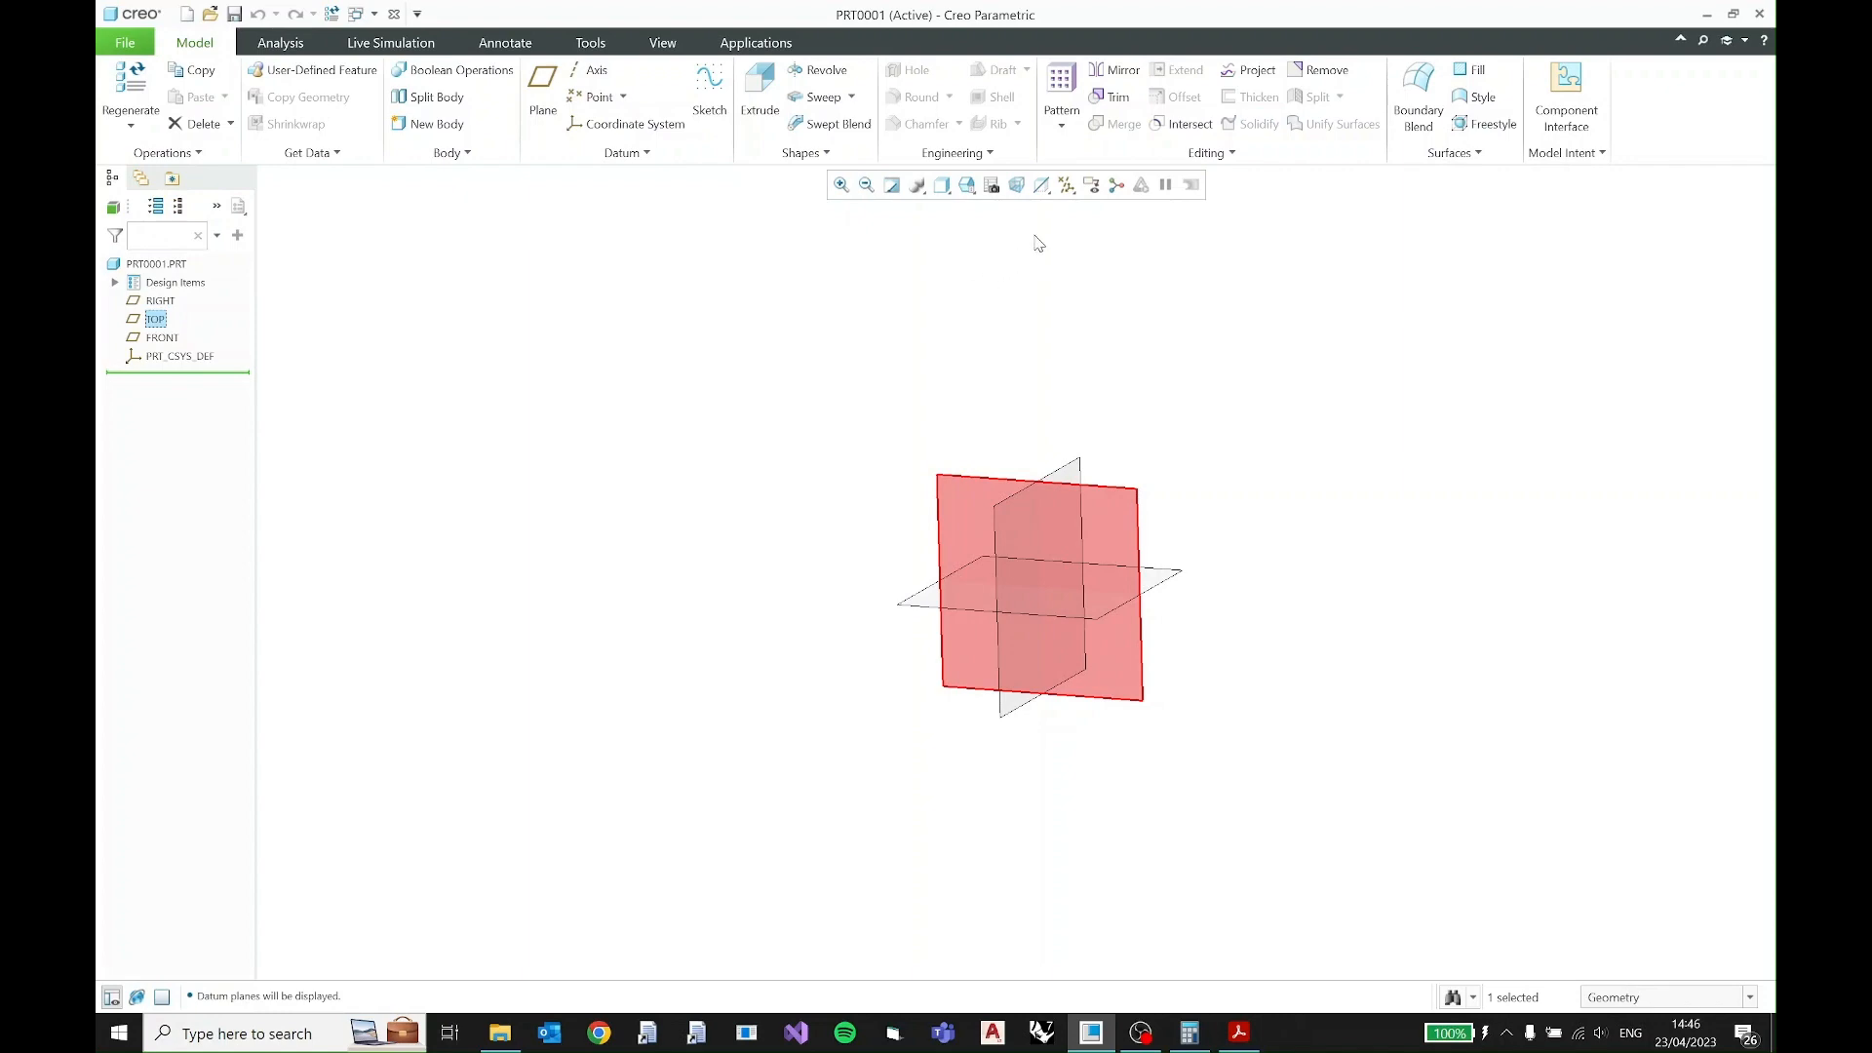
left_click(711, 86)
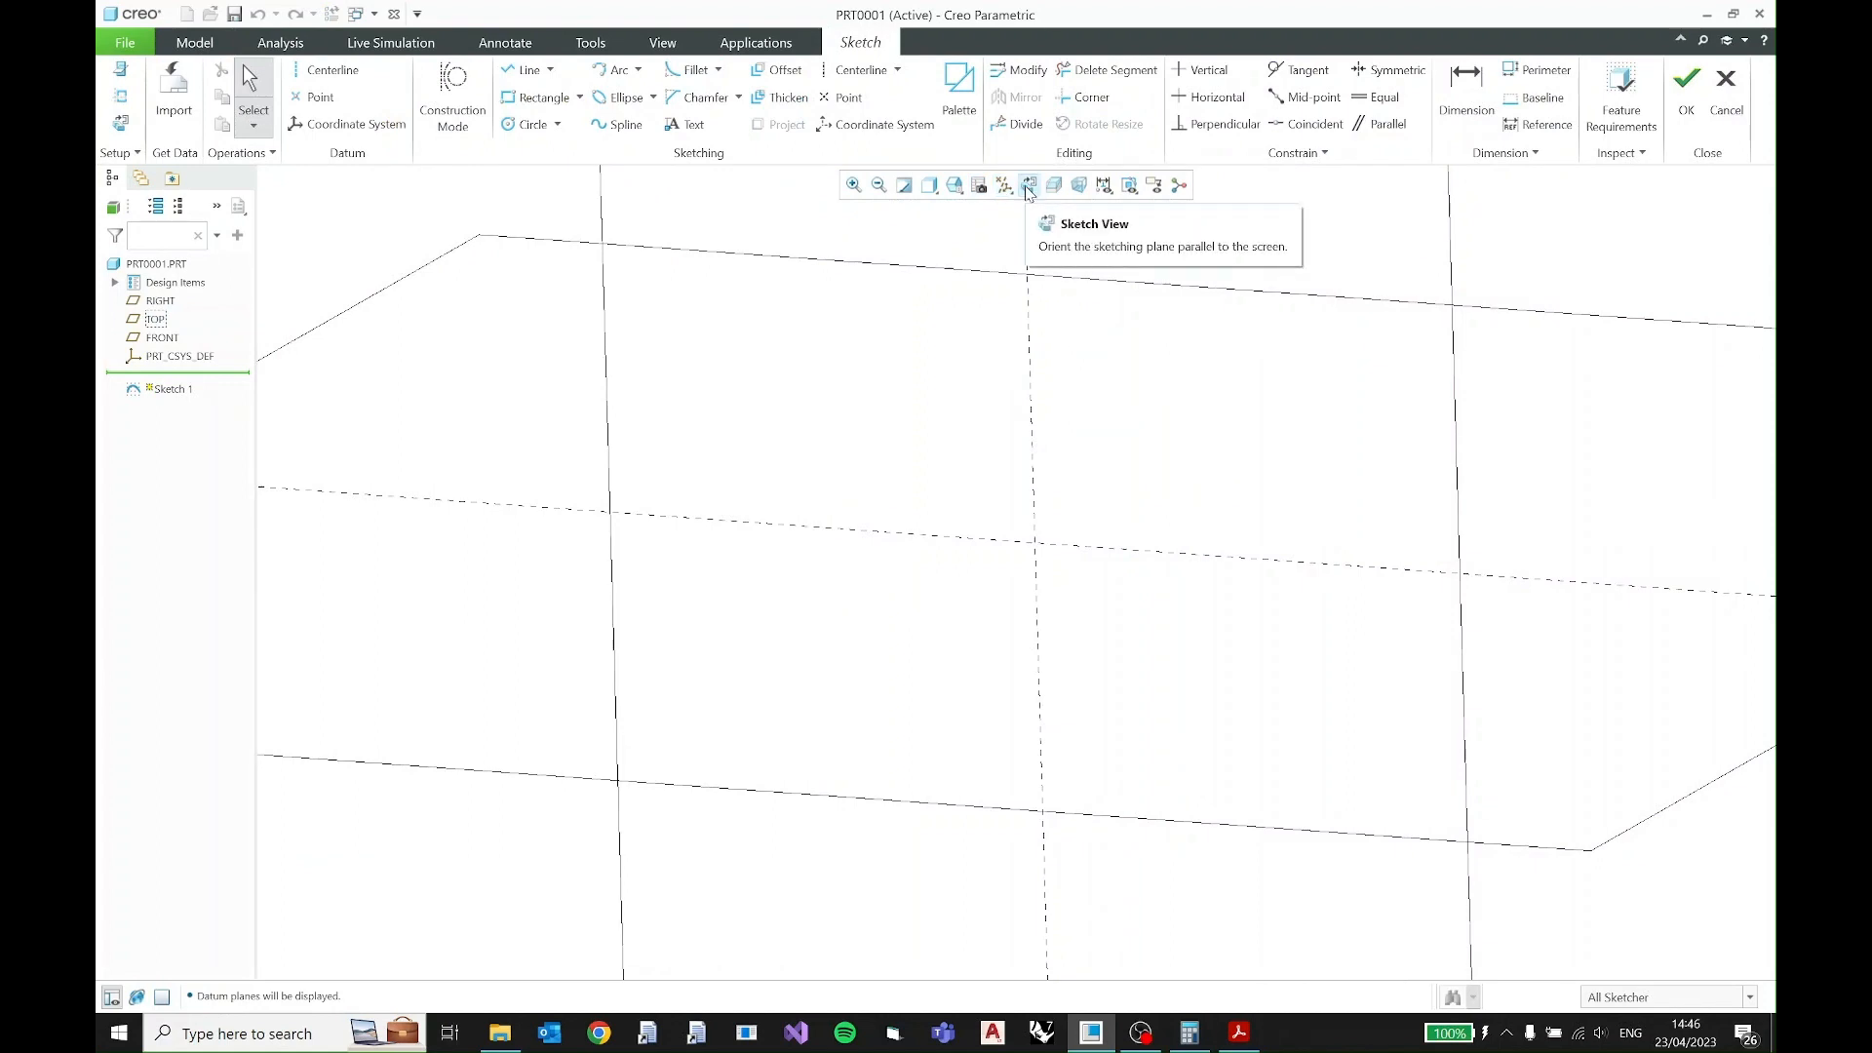
left_click(1028, 186)
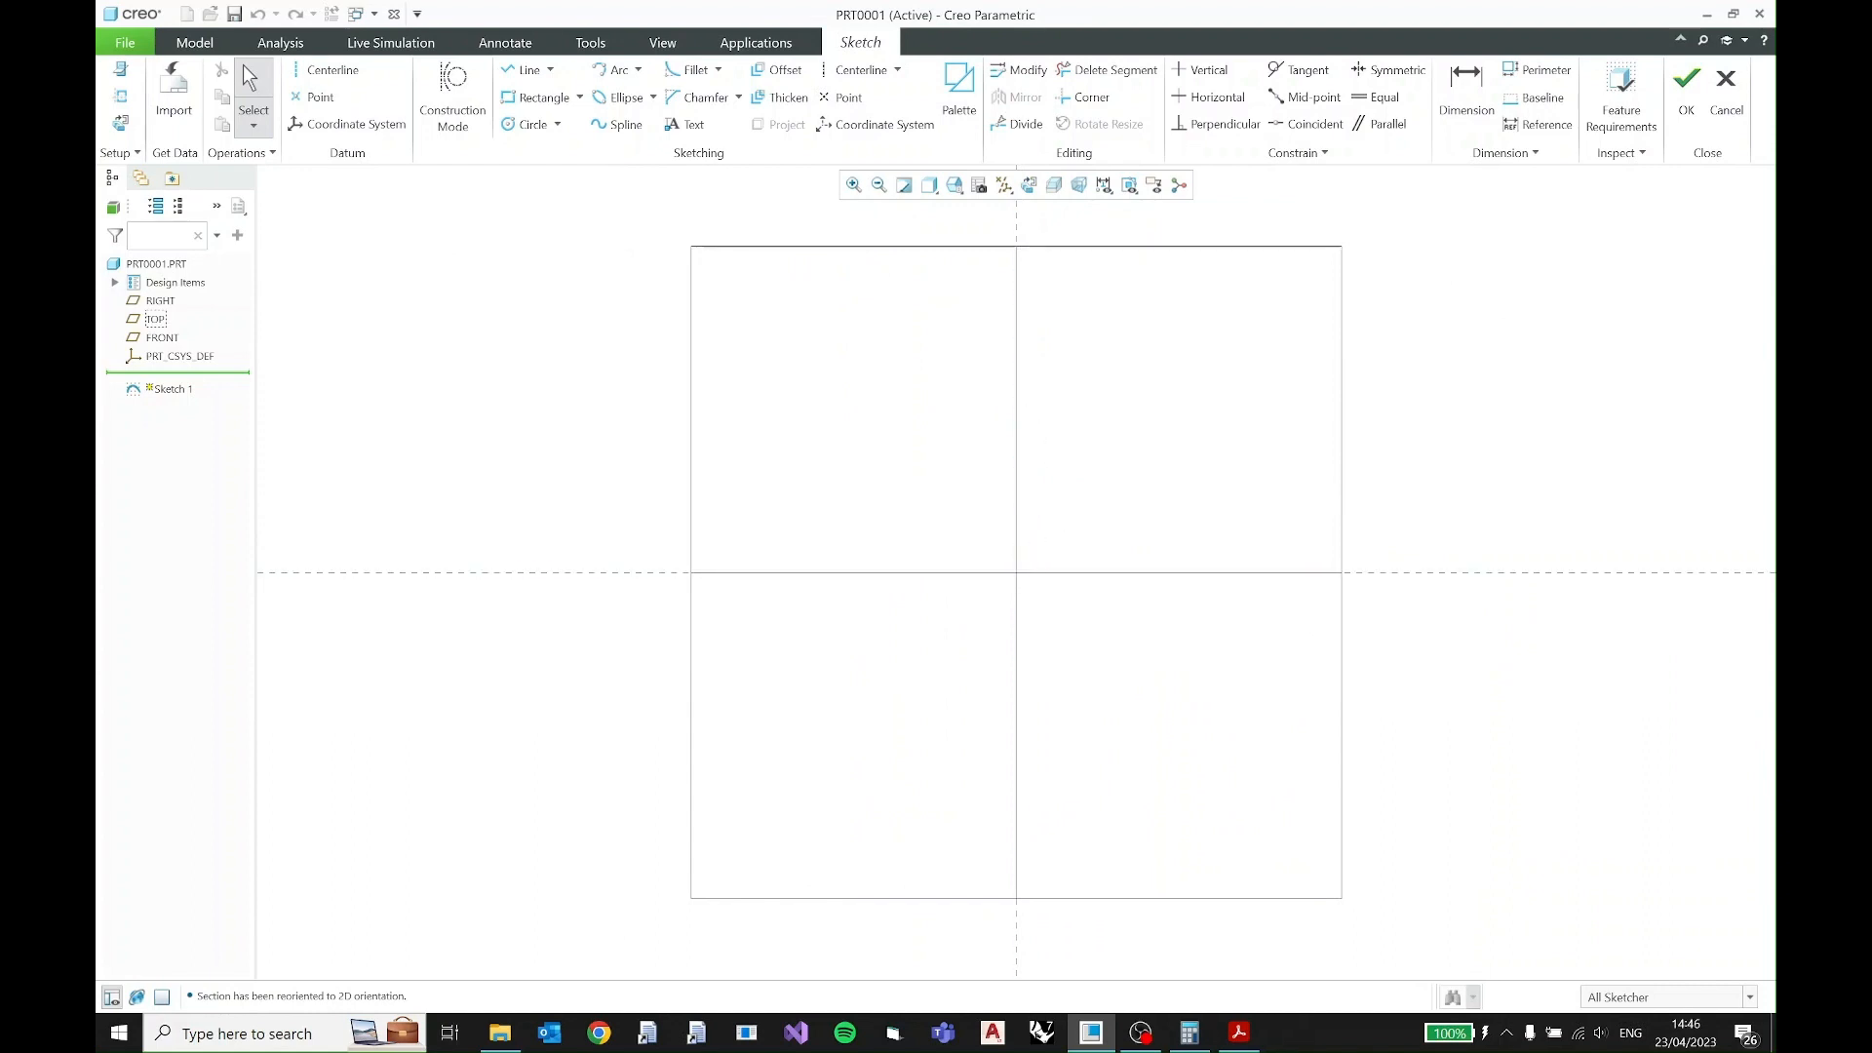
- Switch to Adobe Acrobat Reader, examine the dimensions in 2D practice (2).pdf, and move its resized window out of the way
left_click(1238, 1033)
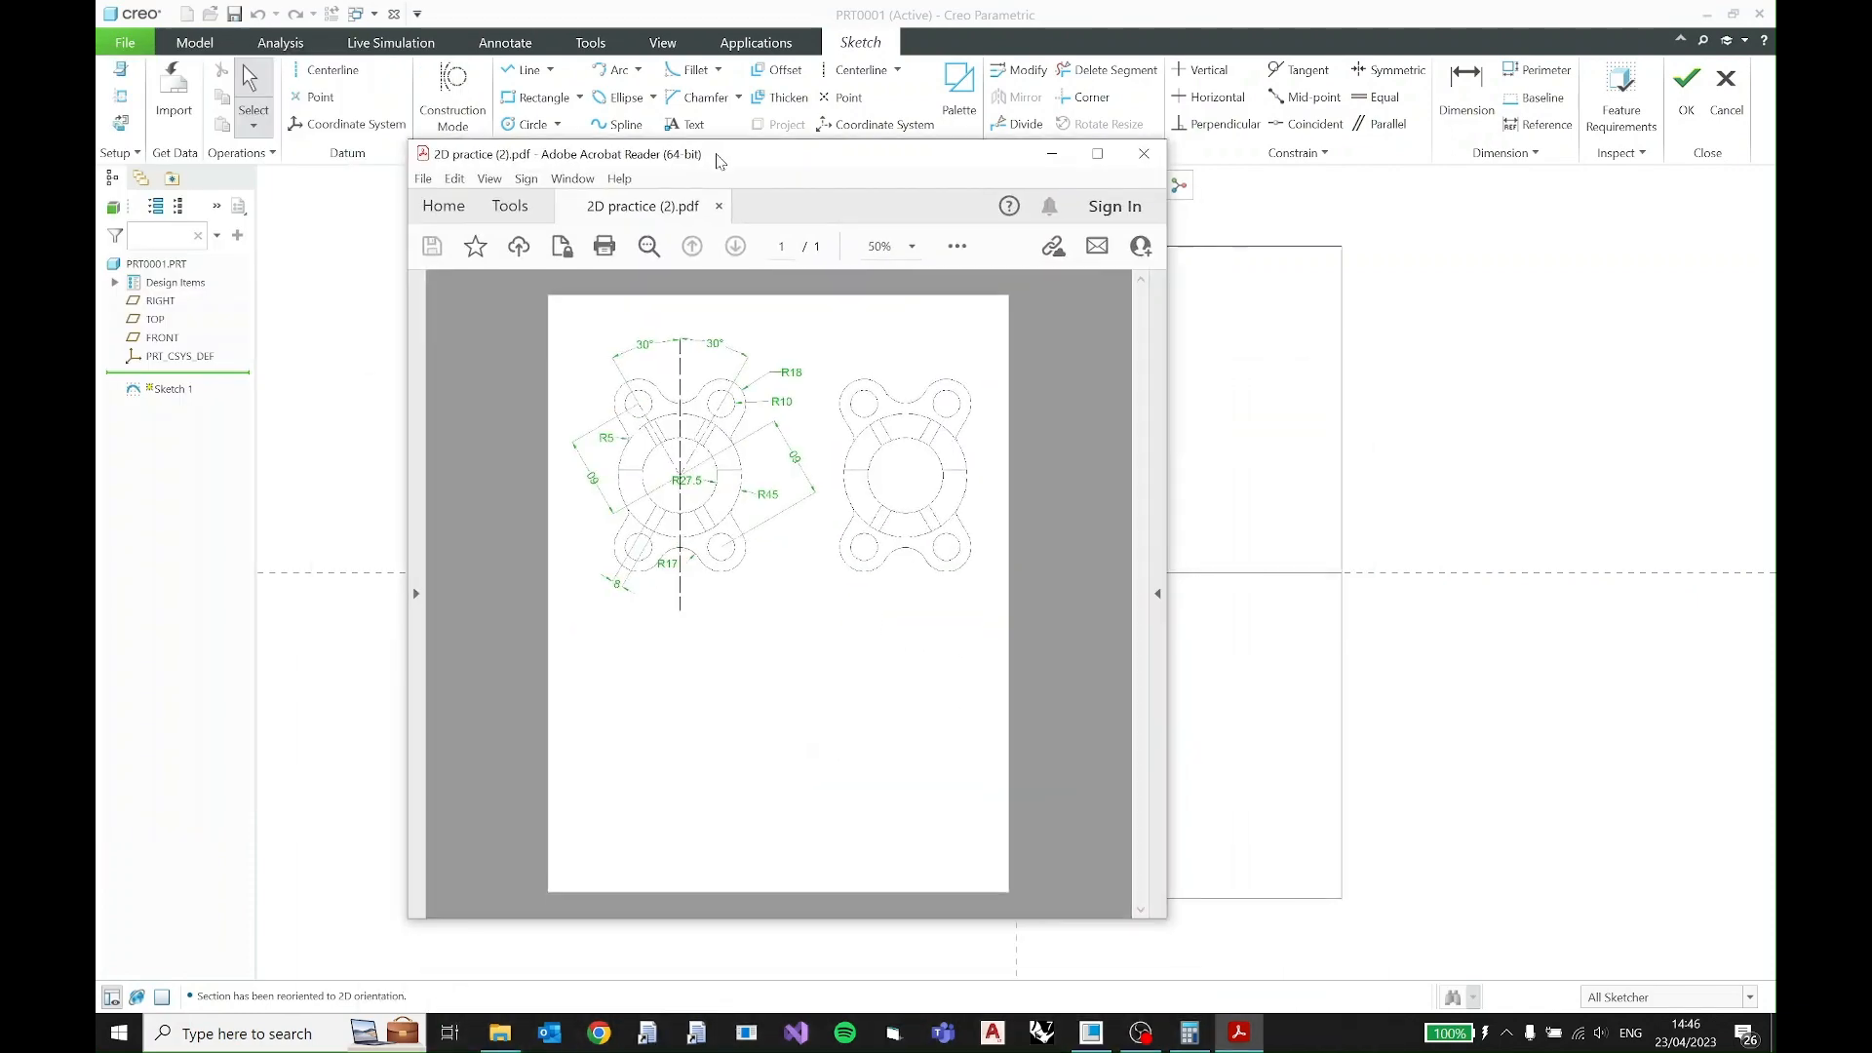
left_click_drag(714, 208, 580, 177)
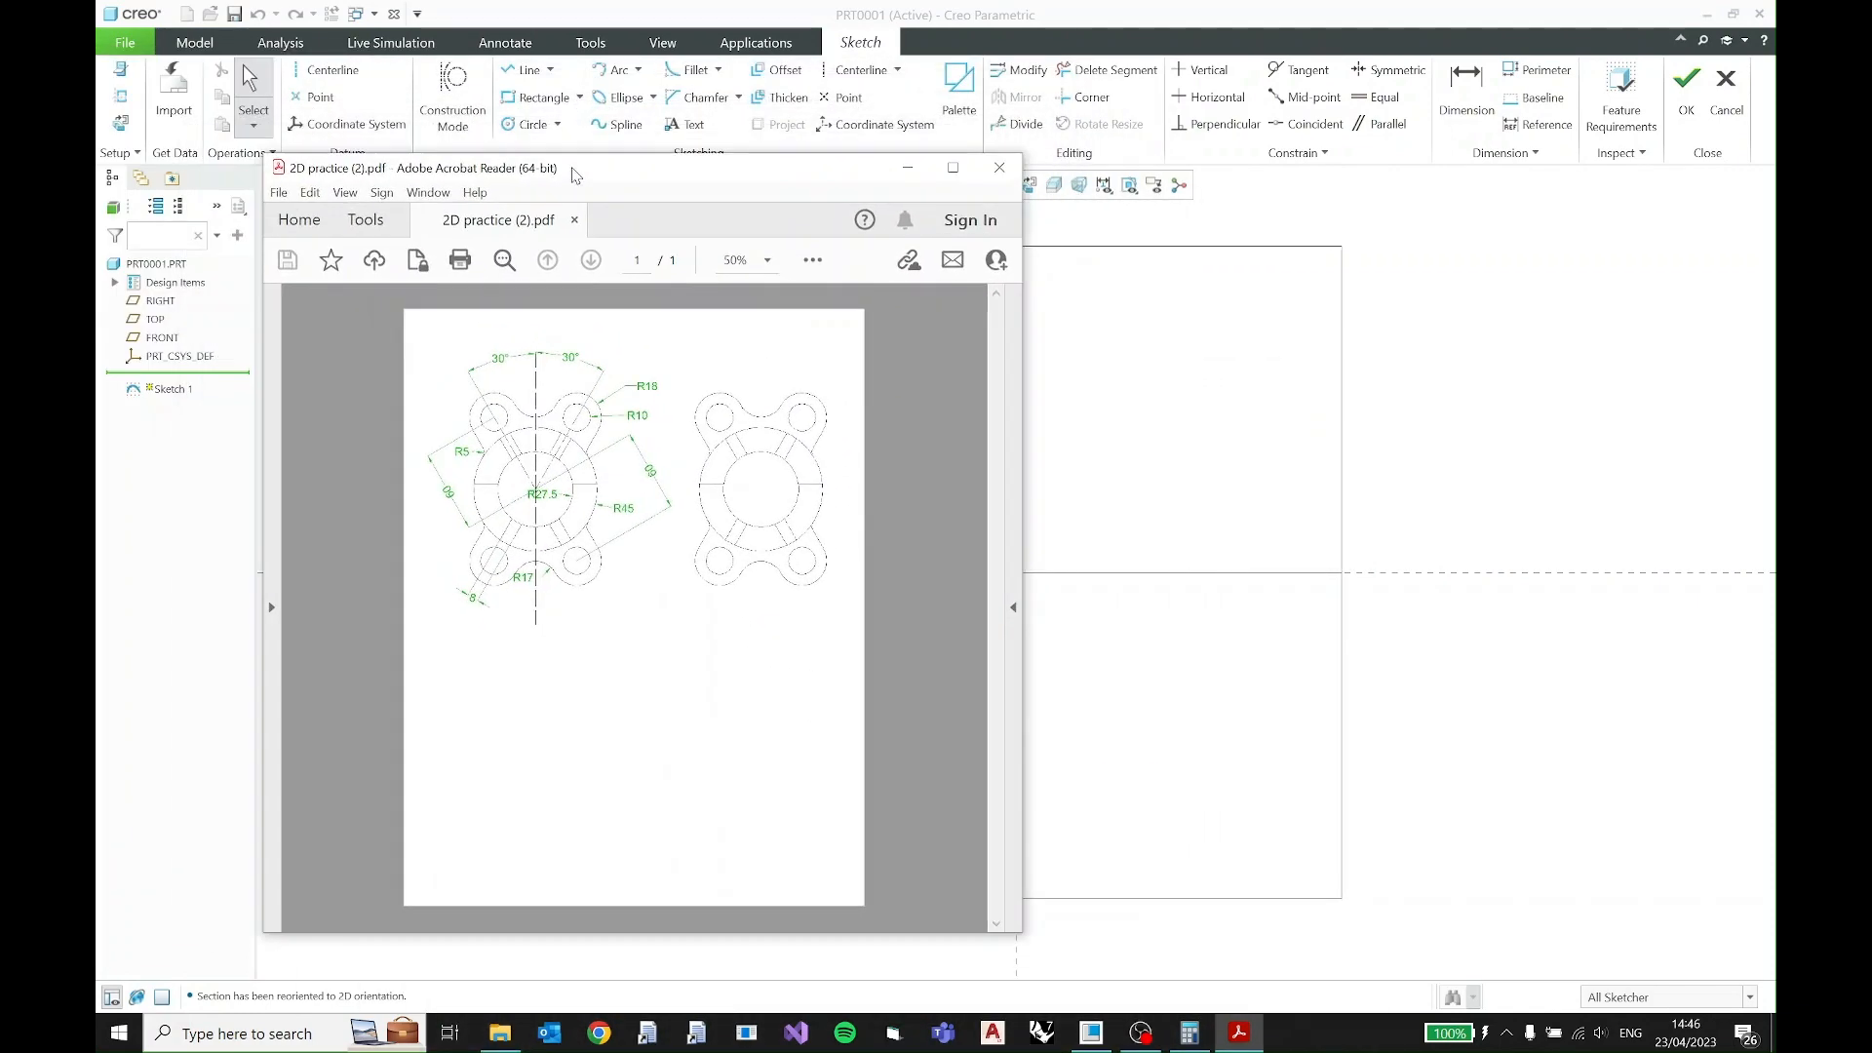
double_click(625, 175)
scroll(824, 429, "up", 3, "ctrl")
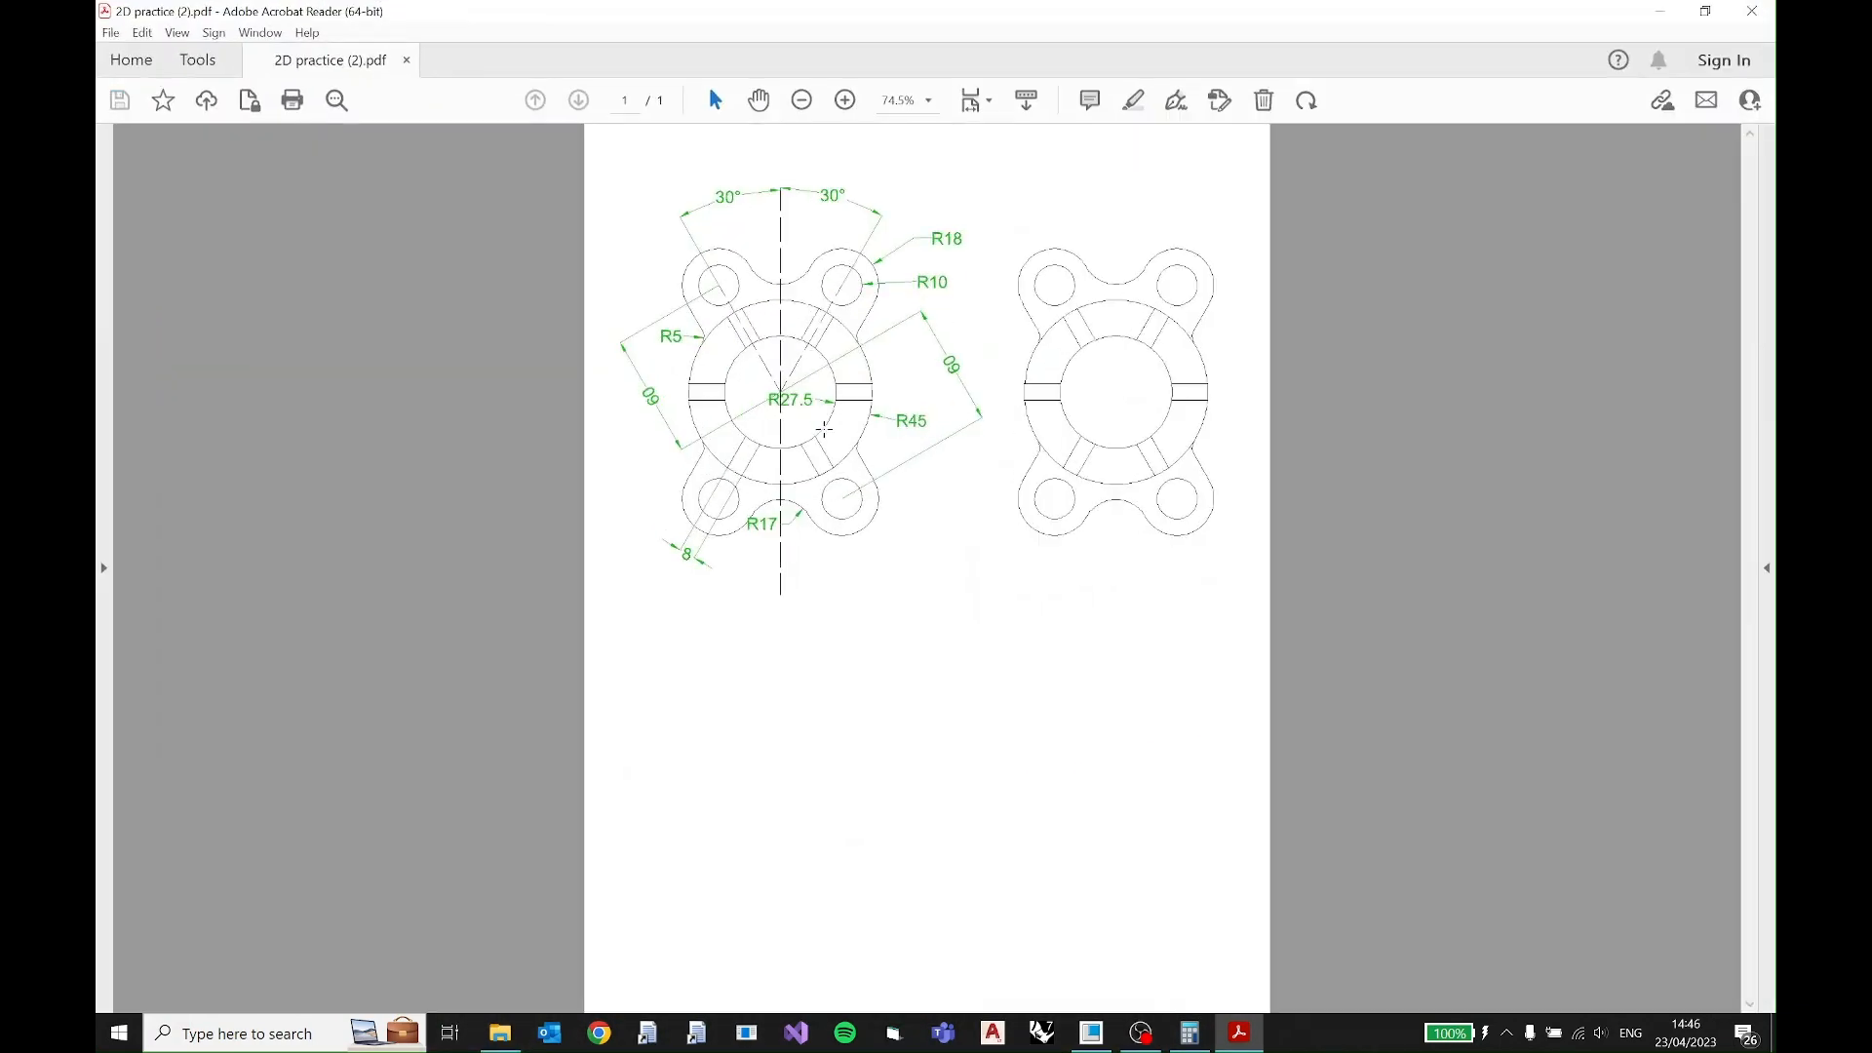
scroll(824, 429, "up", 2)
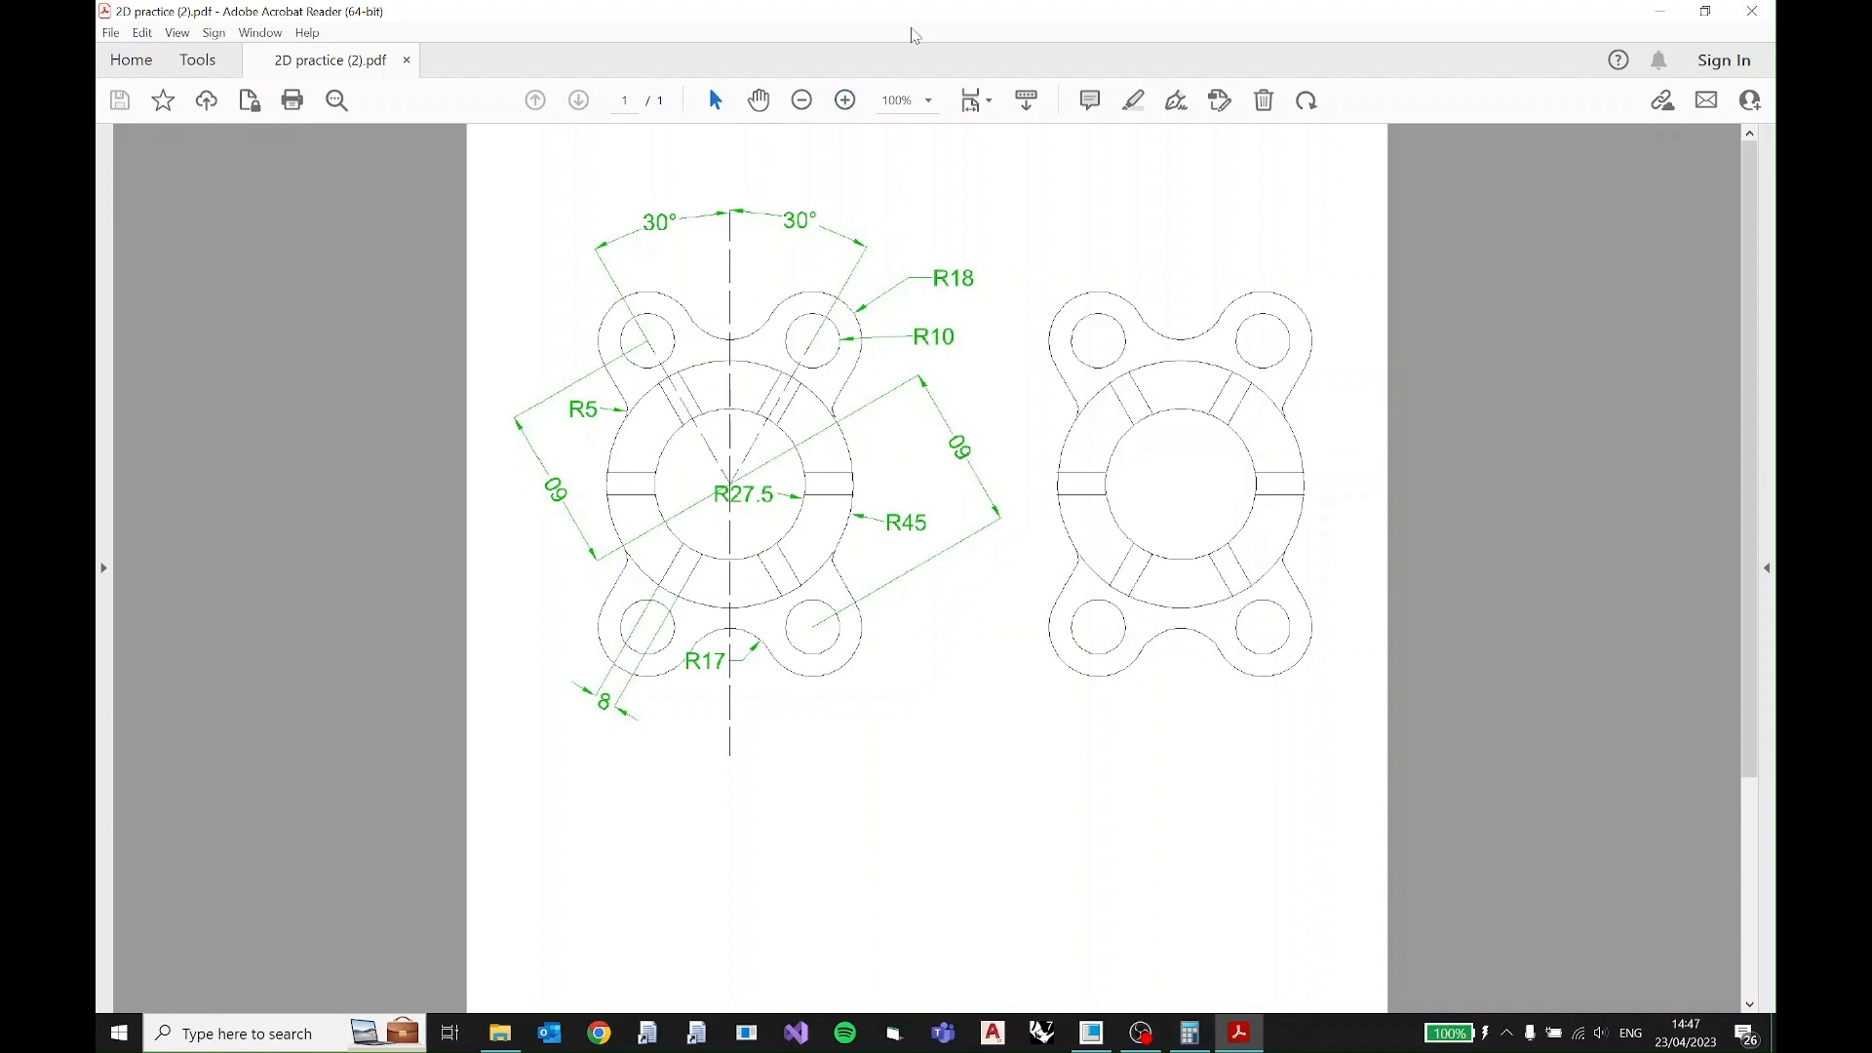
left_click_drag(933, 15, 840, 294)
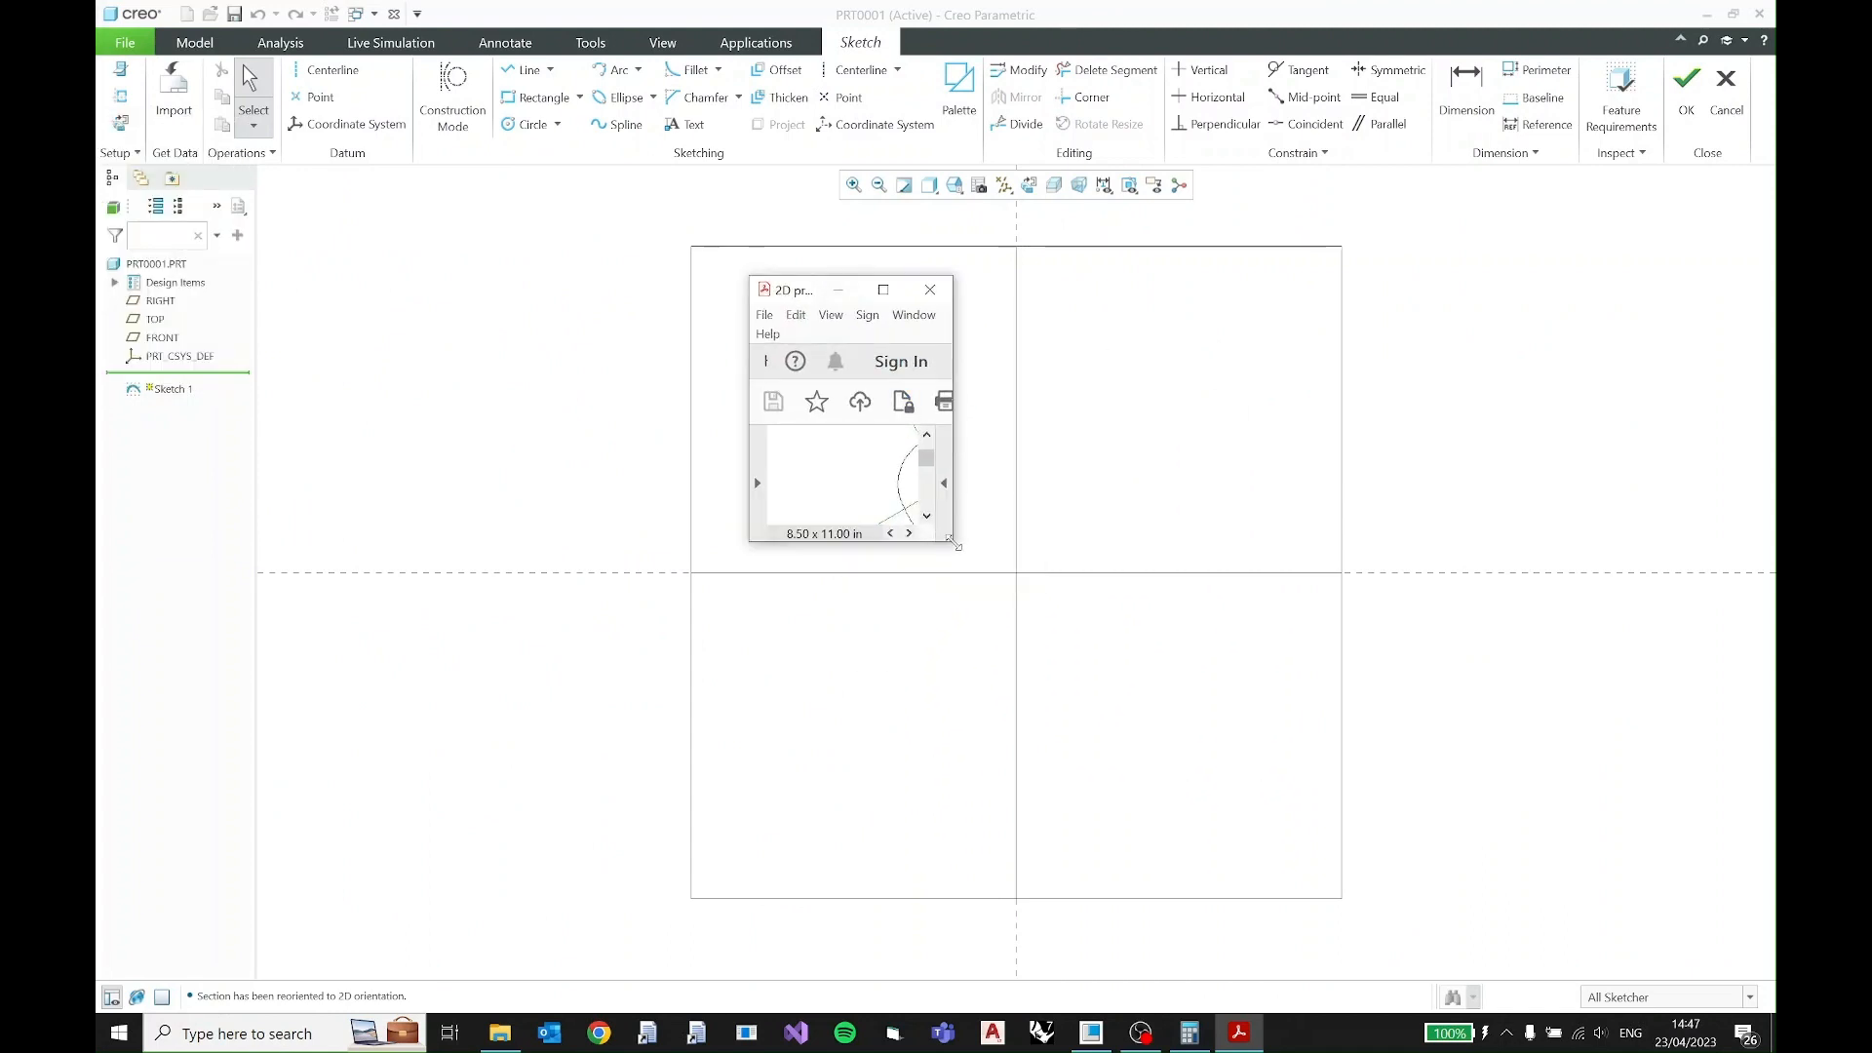
left_click_drag(951, 539, 1508, 543)
left_click_drag(1328, 544, 1366, 867)
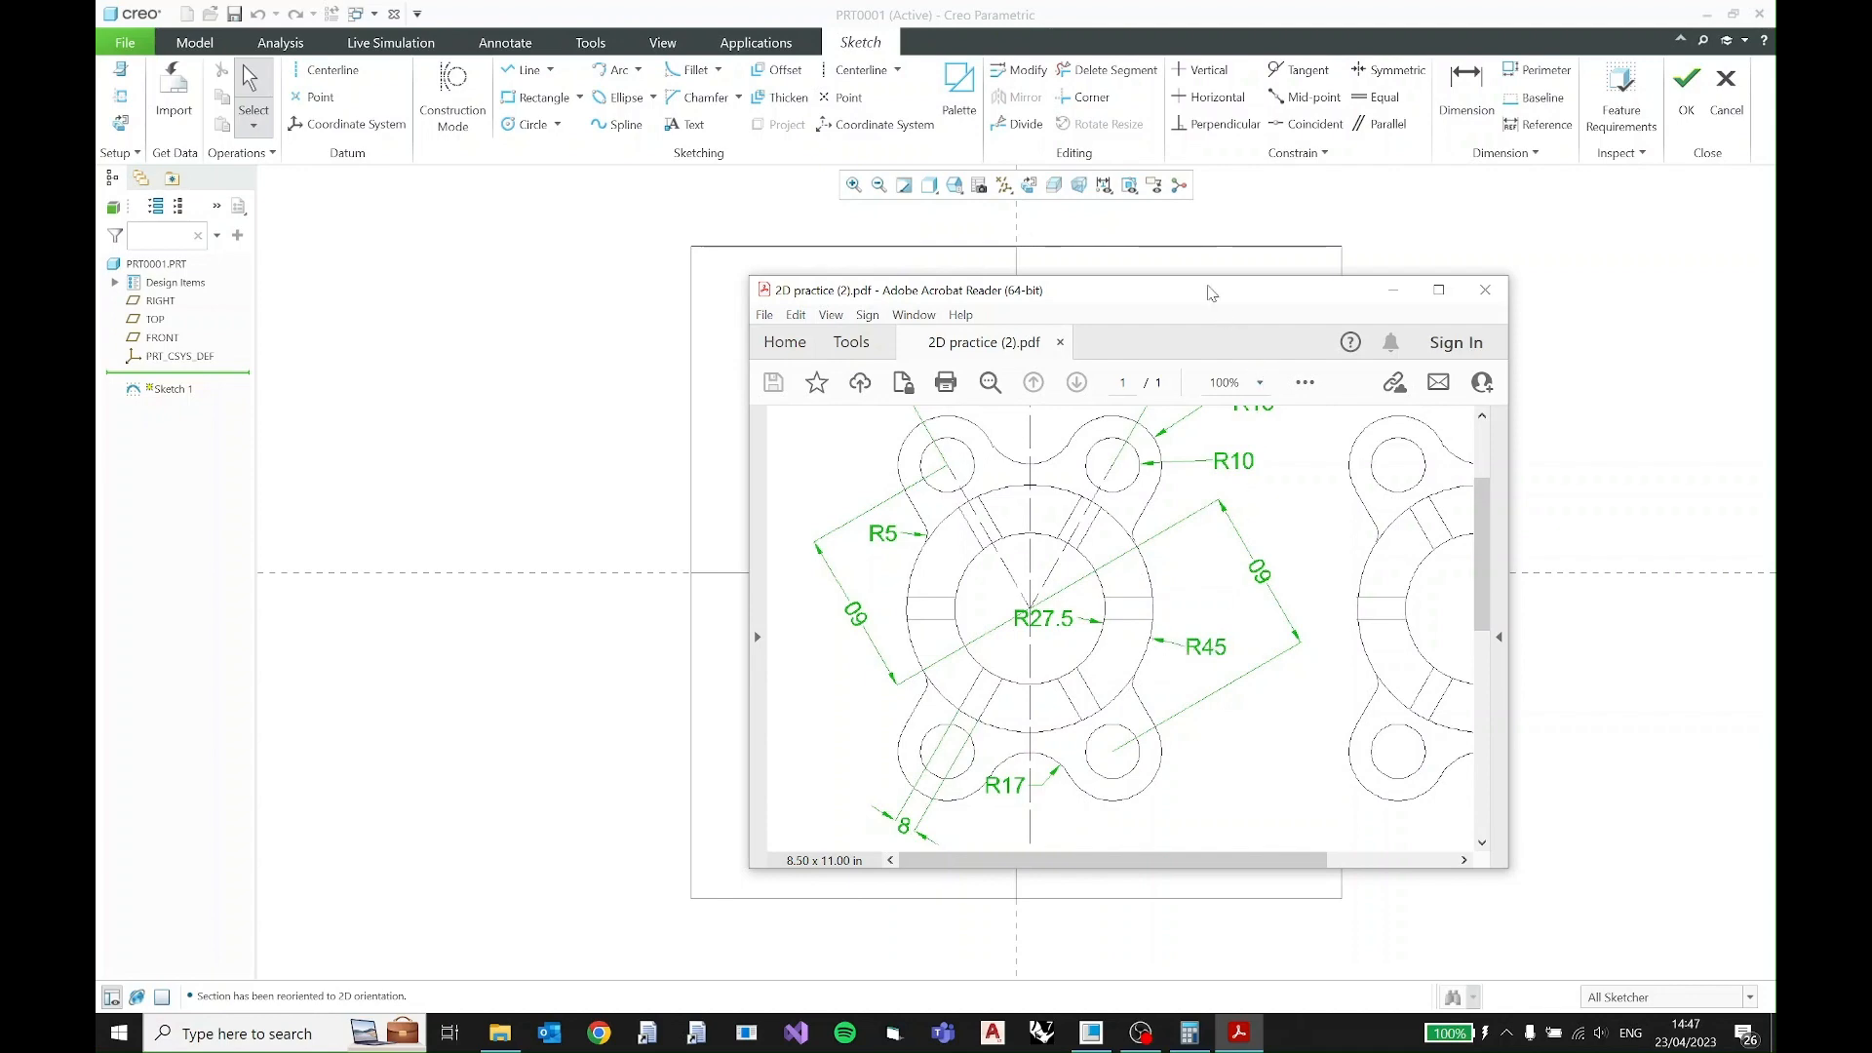
mouse_move(1210, 293)
left_mouse_down()
mouse_move(349, 286)
mouse_move(97, 37)
left_mouse_up()
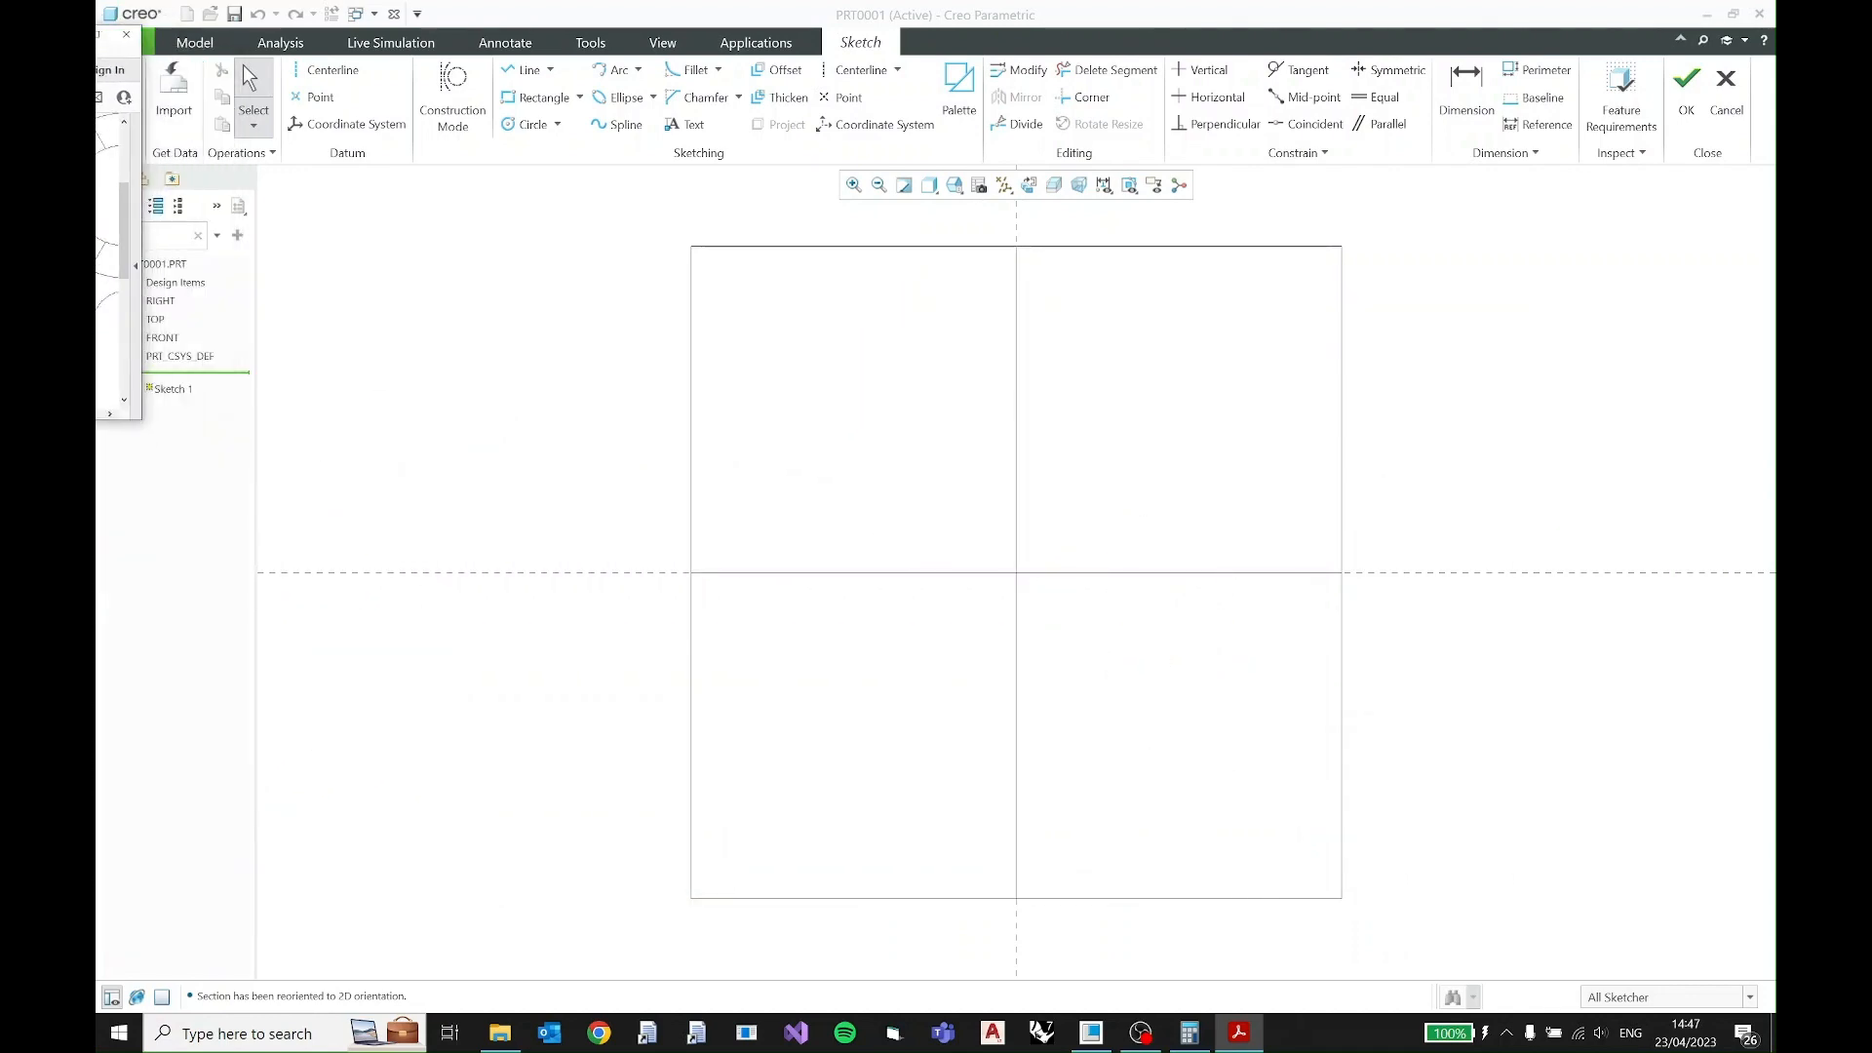
- Sketch two concentric circles at the origin, about 148 and 264 in diameter, and place their dimensions outside the circles
left_click(523, 127)
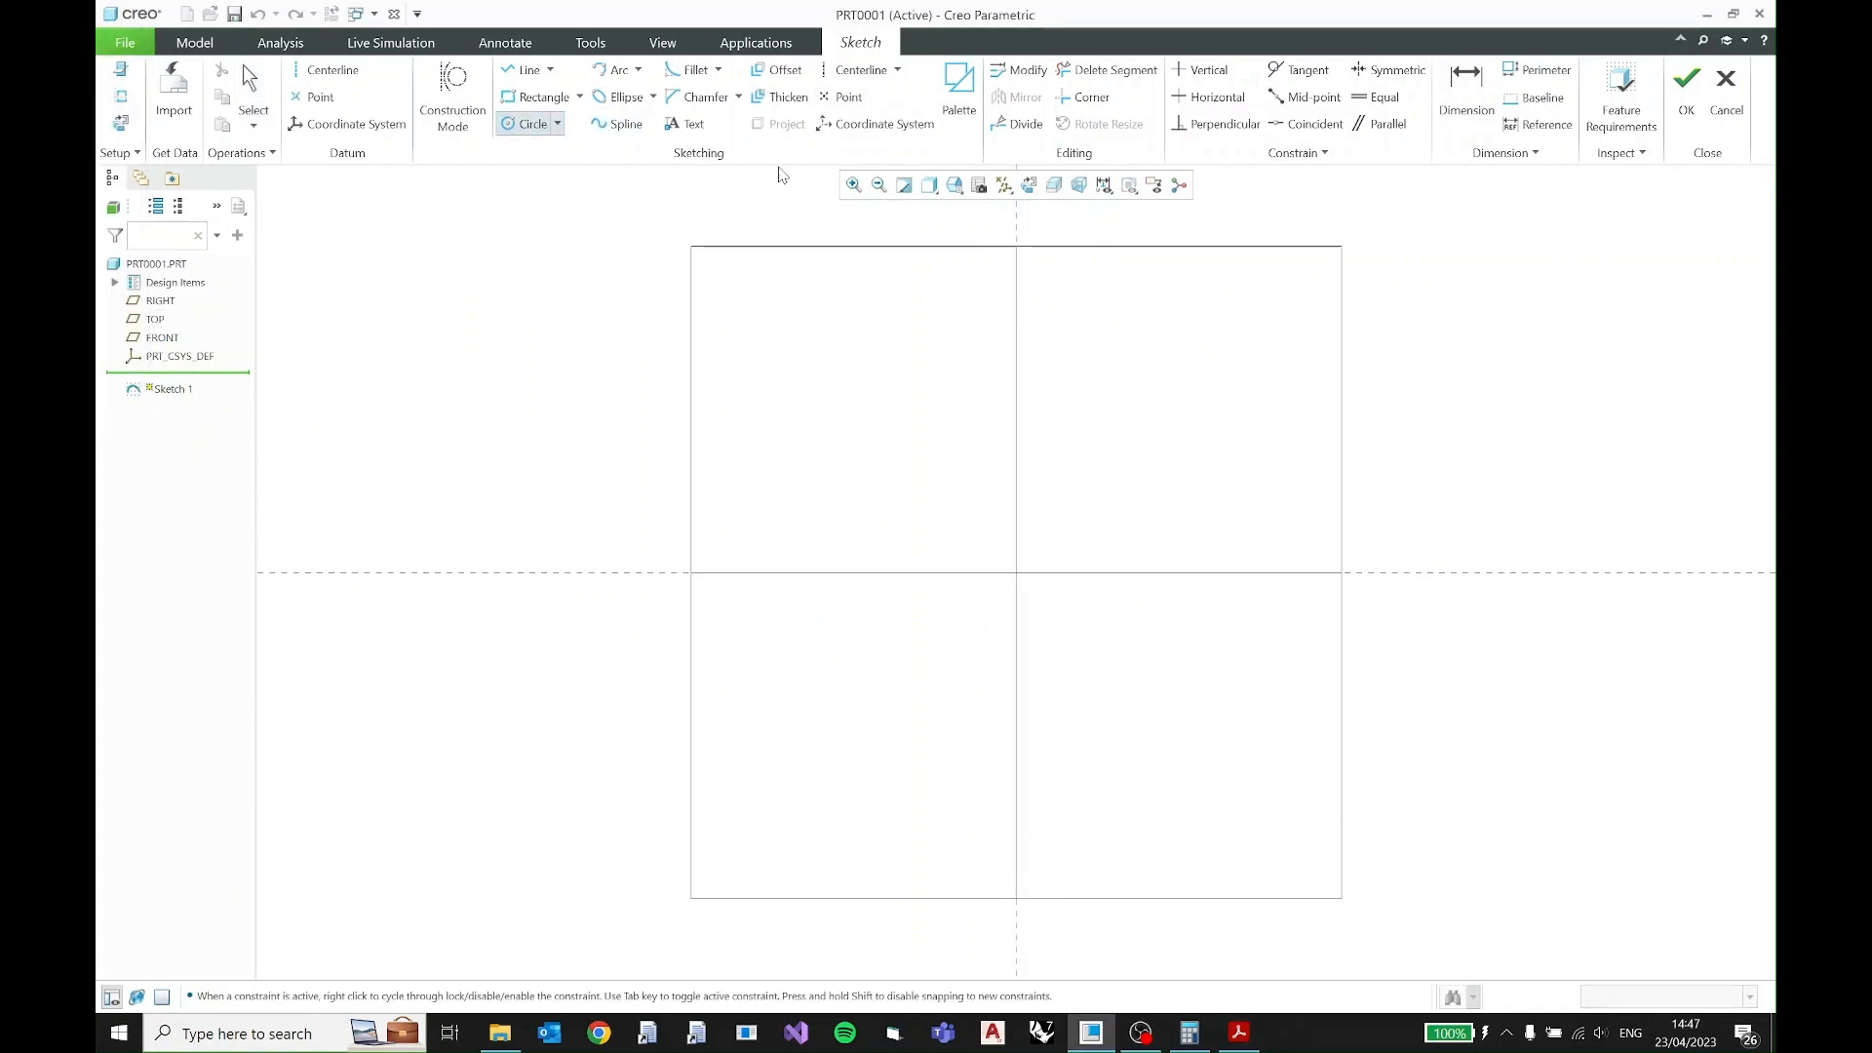
left_click(1017, 574)
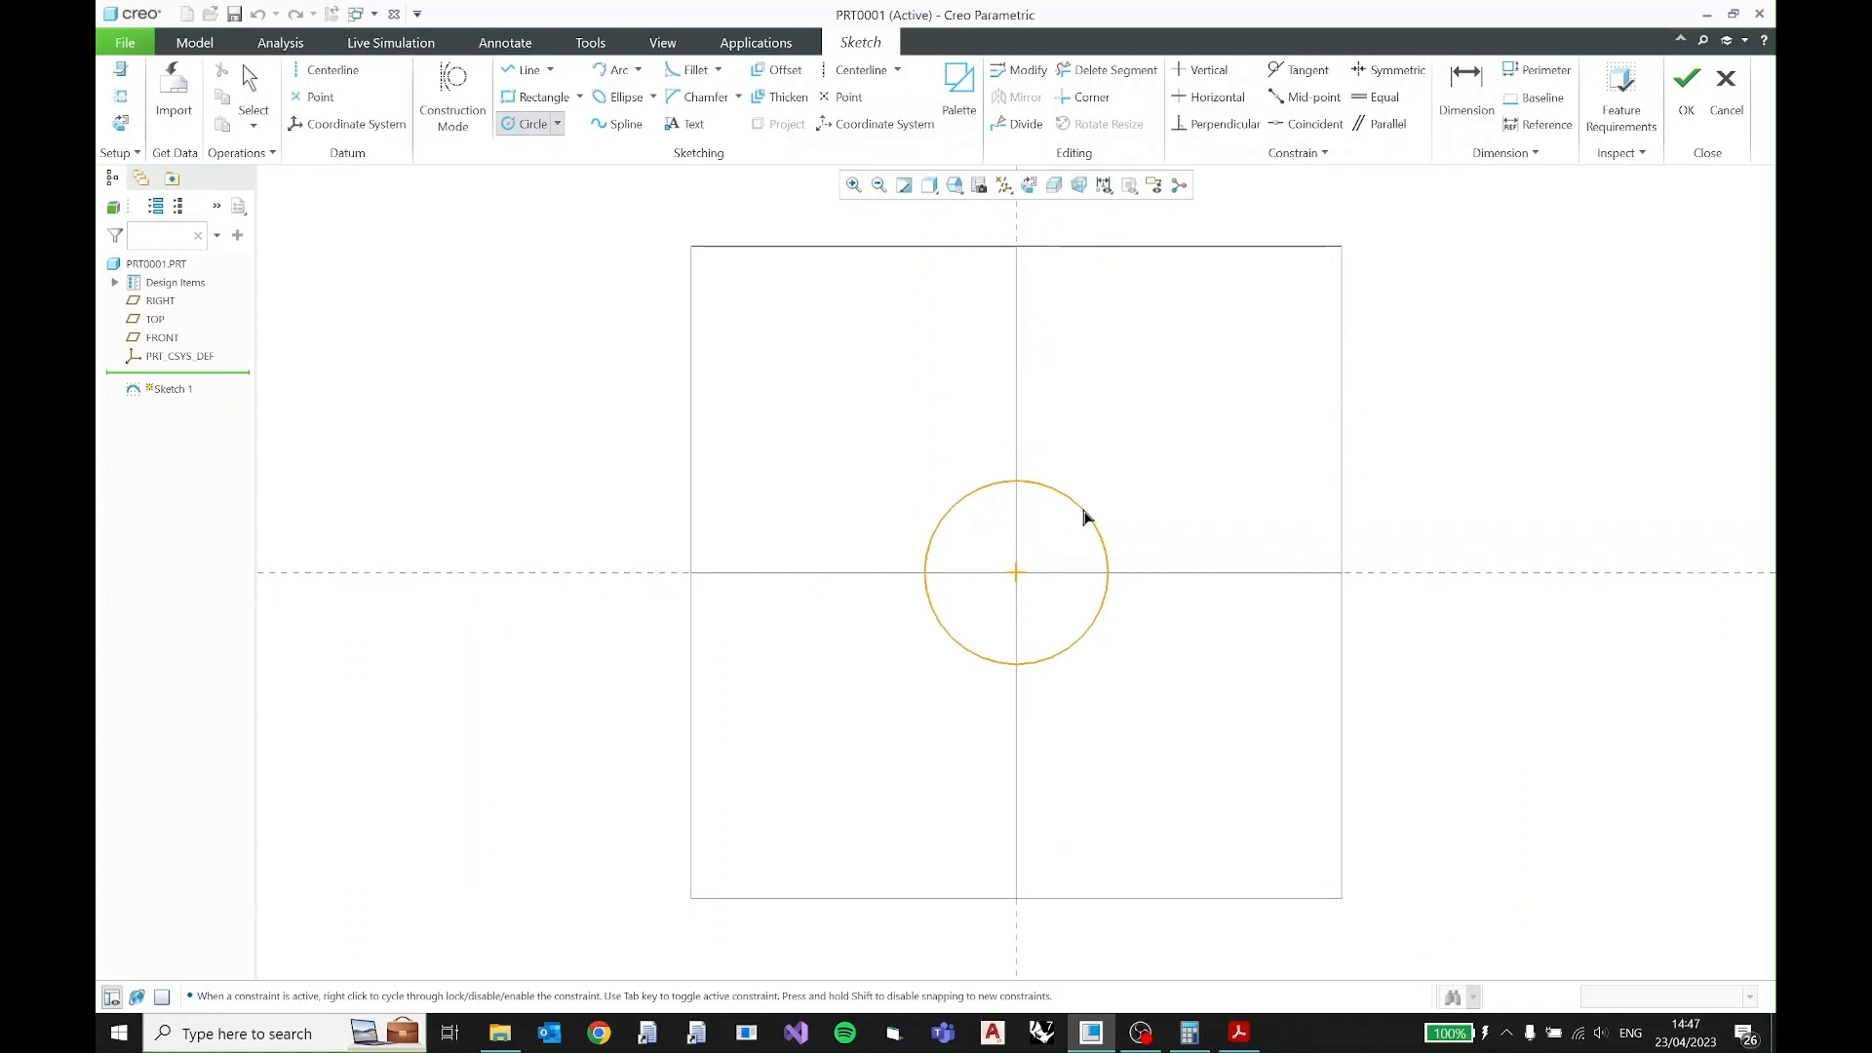
left_click(1087, 511)
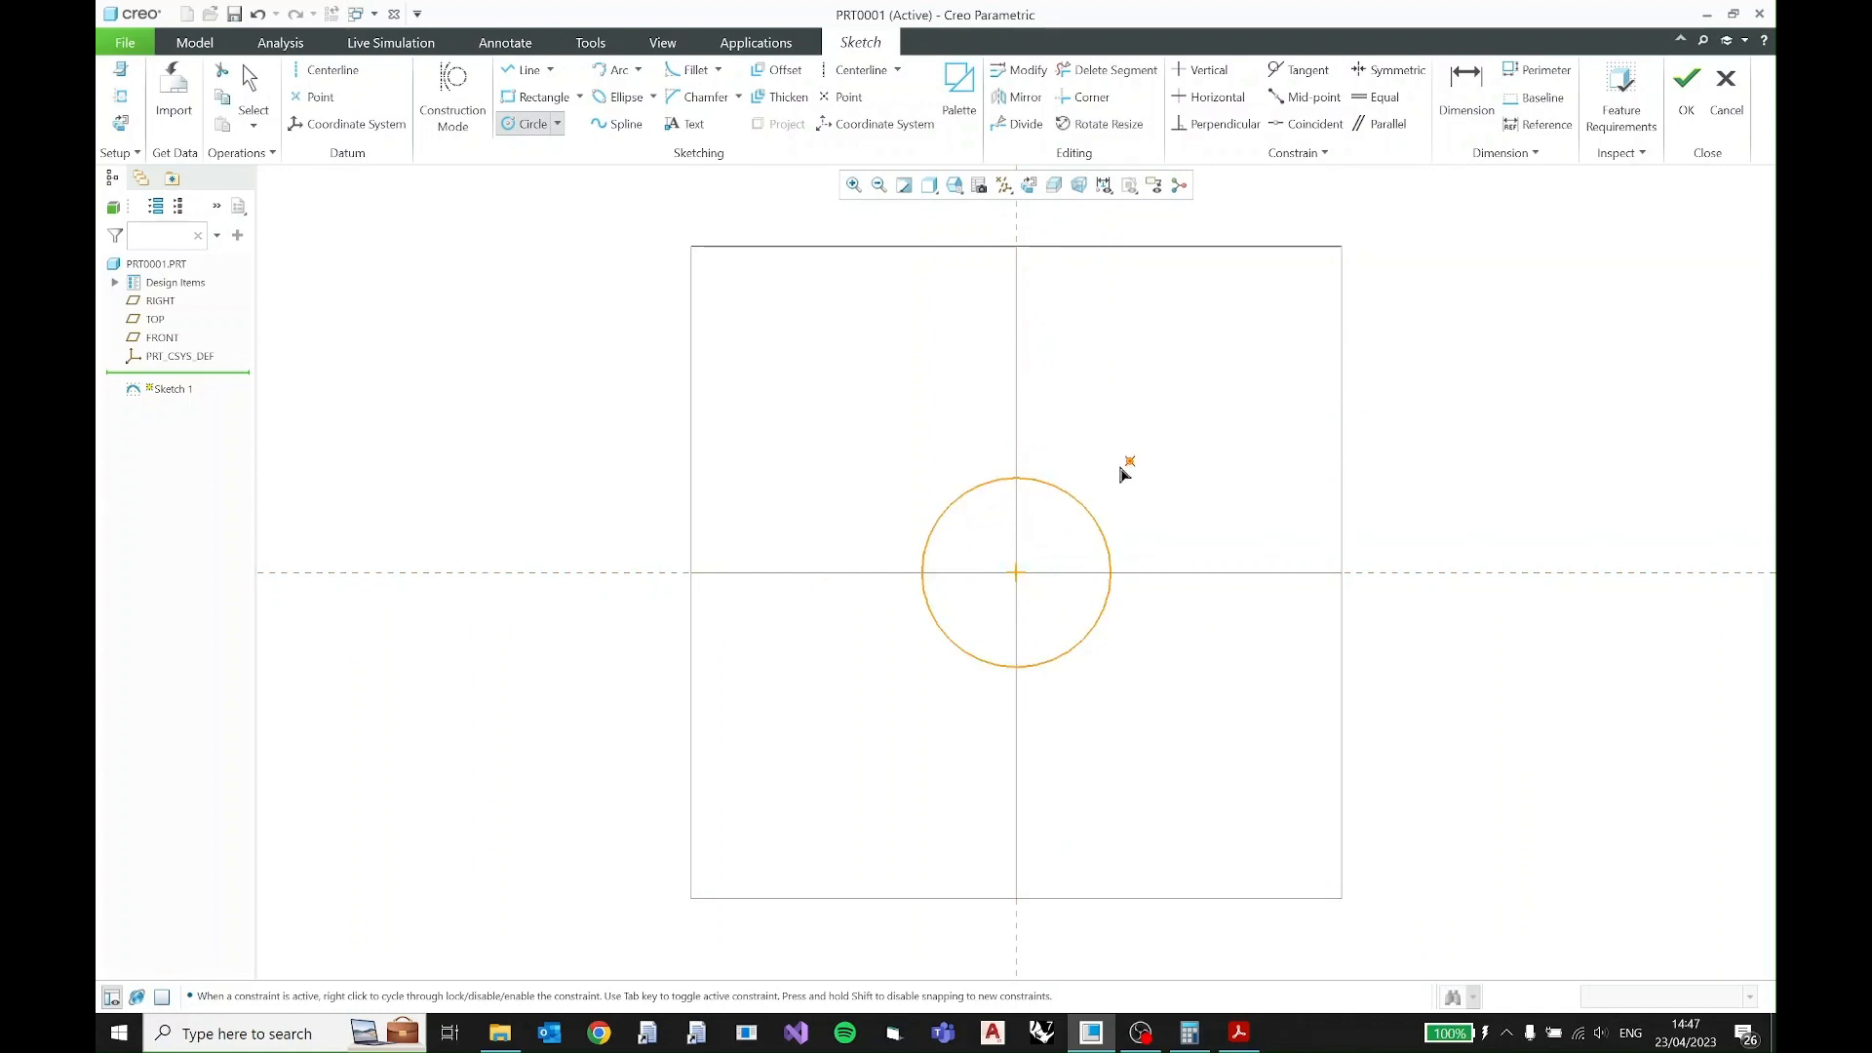
left_click(1017, 573)
left_click(1154, 480)
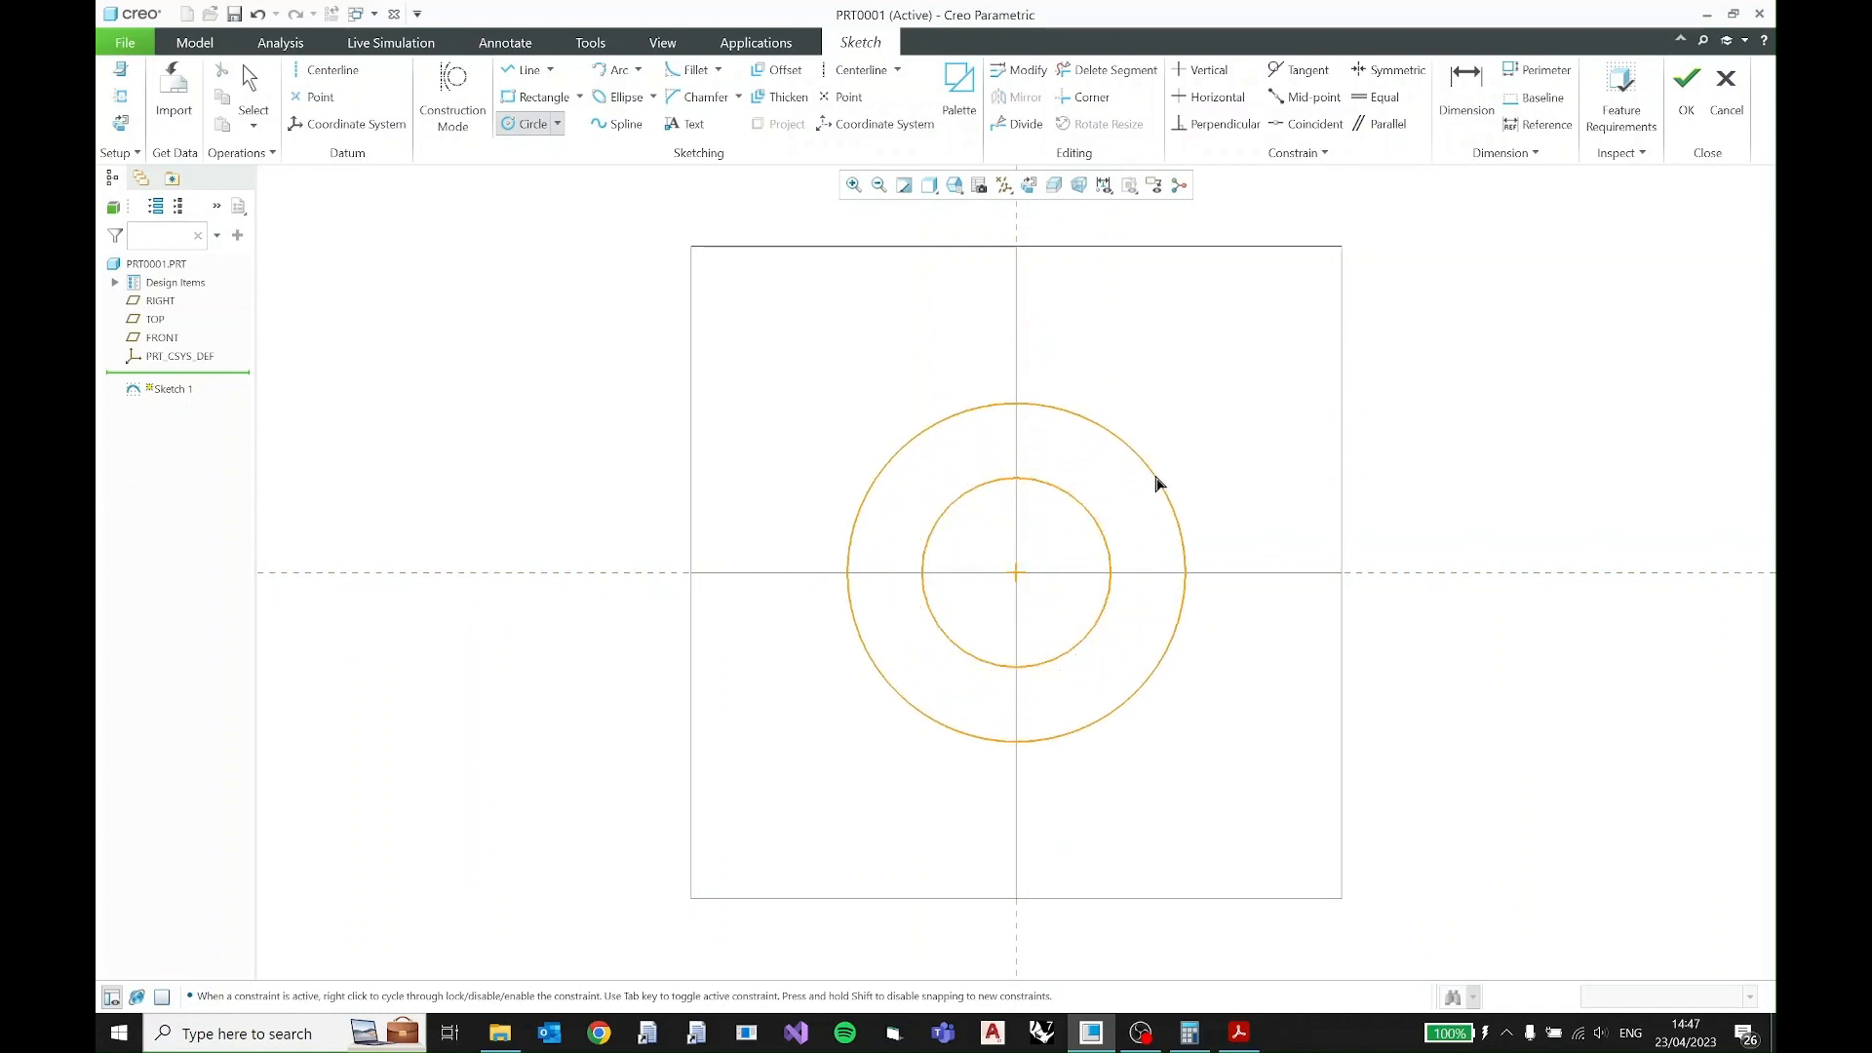
middle_click(1196, 431)
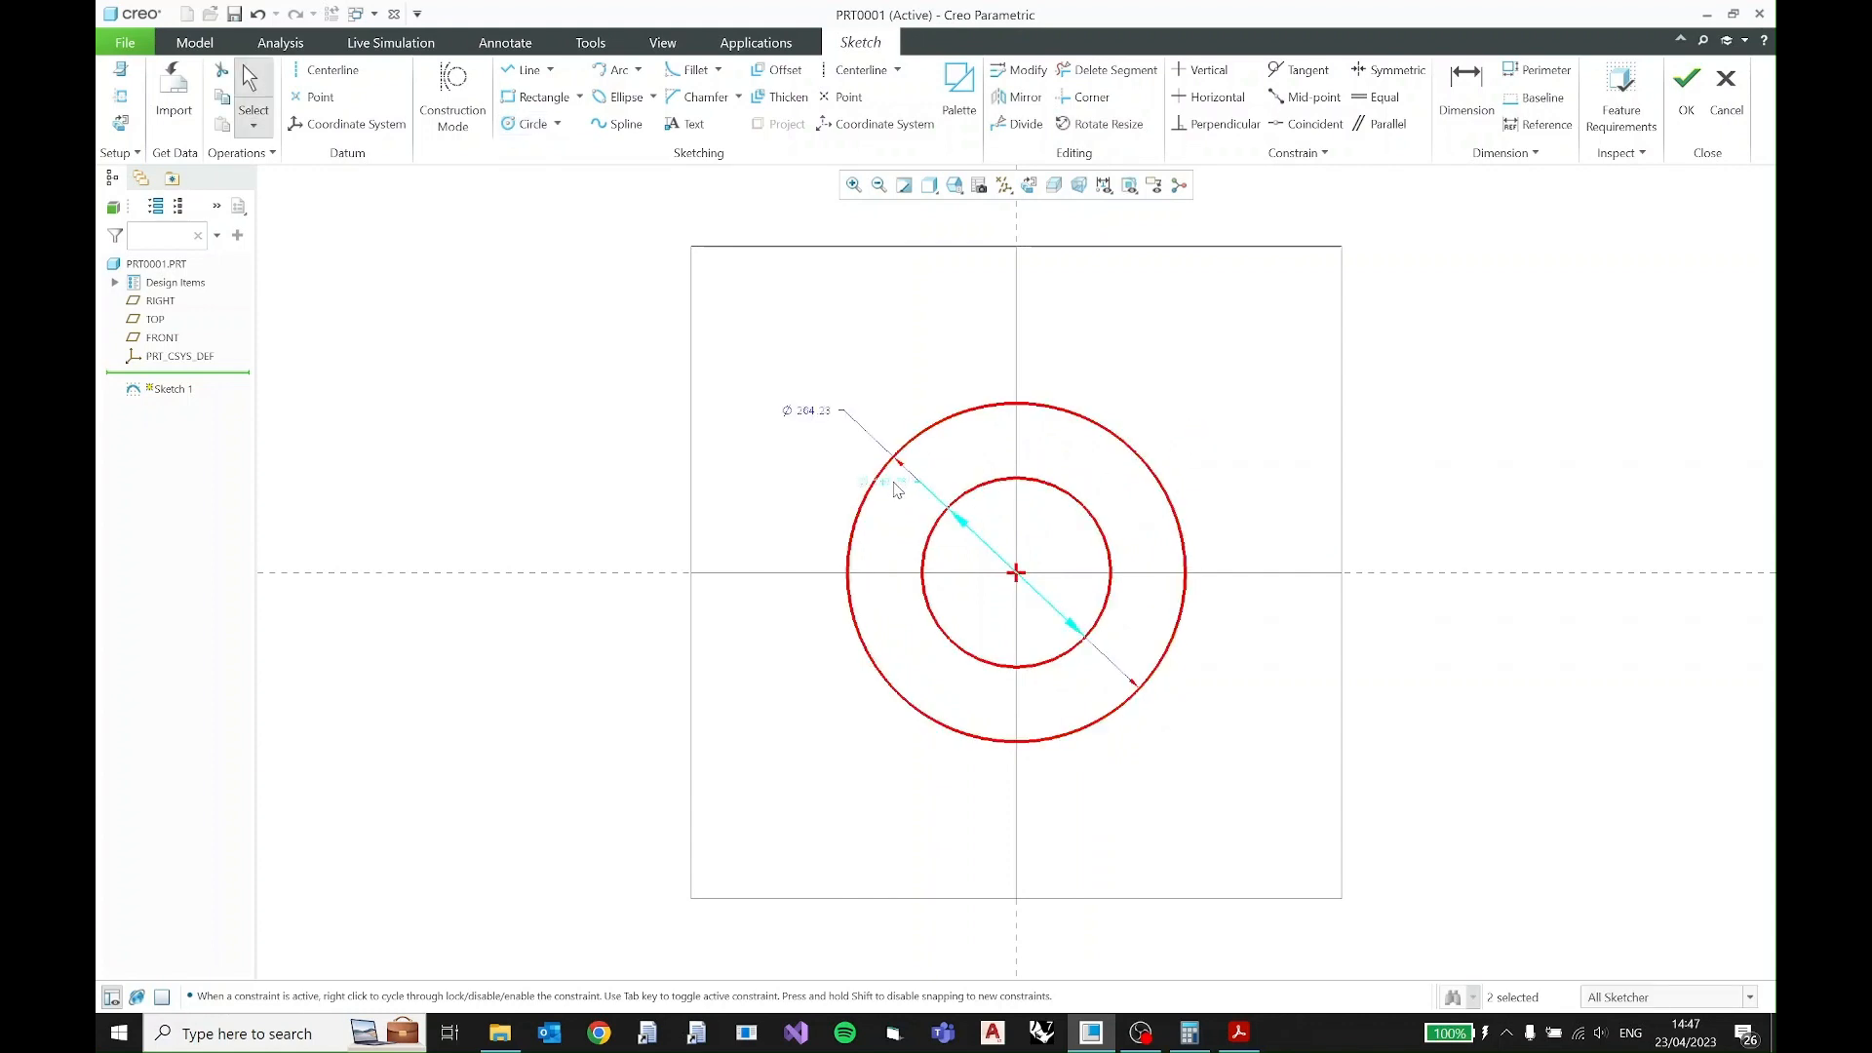
left_click_drag(895, 484, 1216, 483)
left_click_drag(821, 411, 1180, 382)
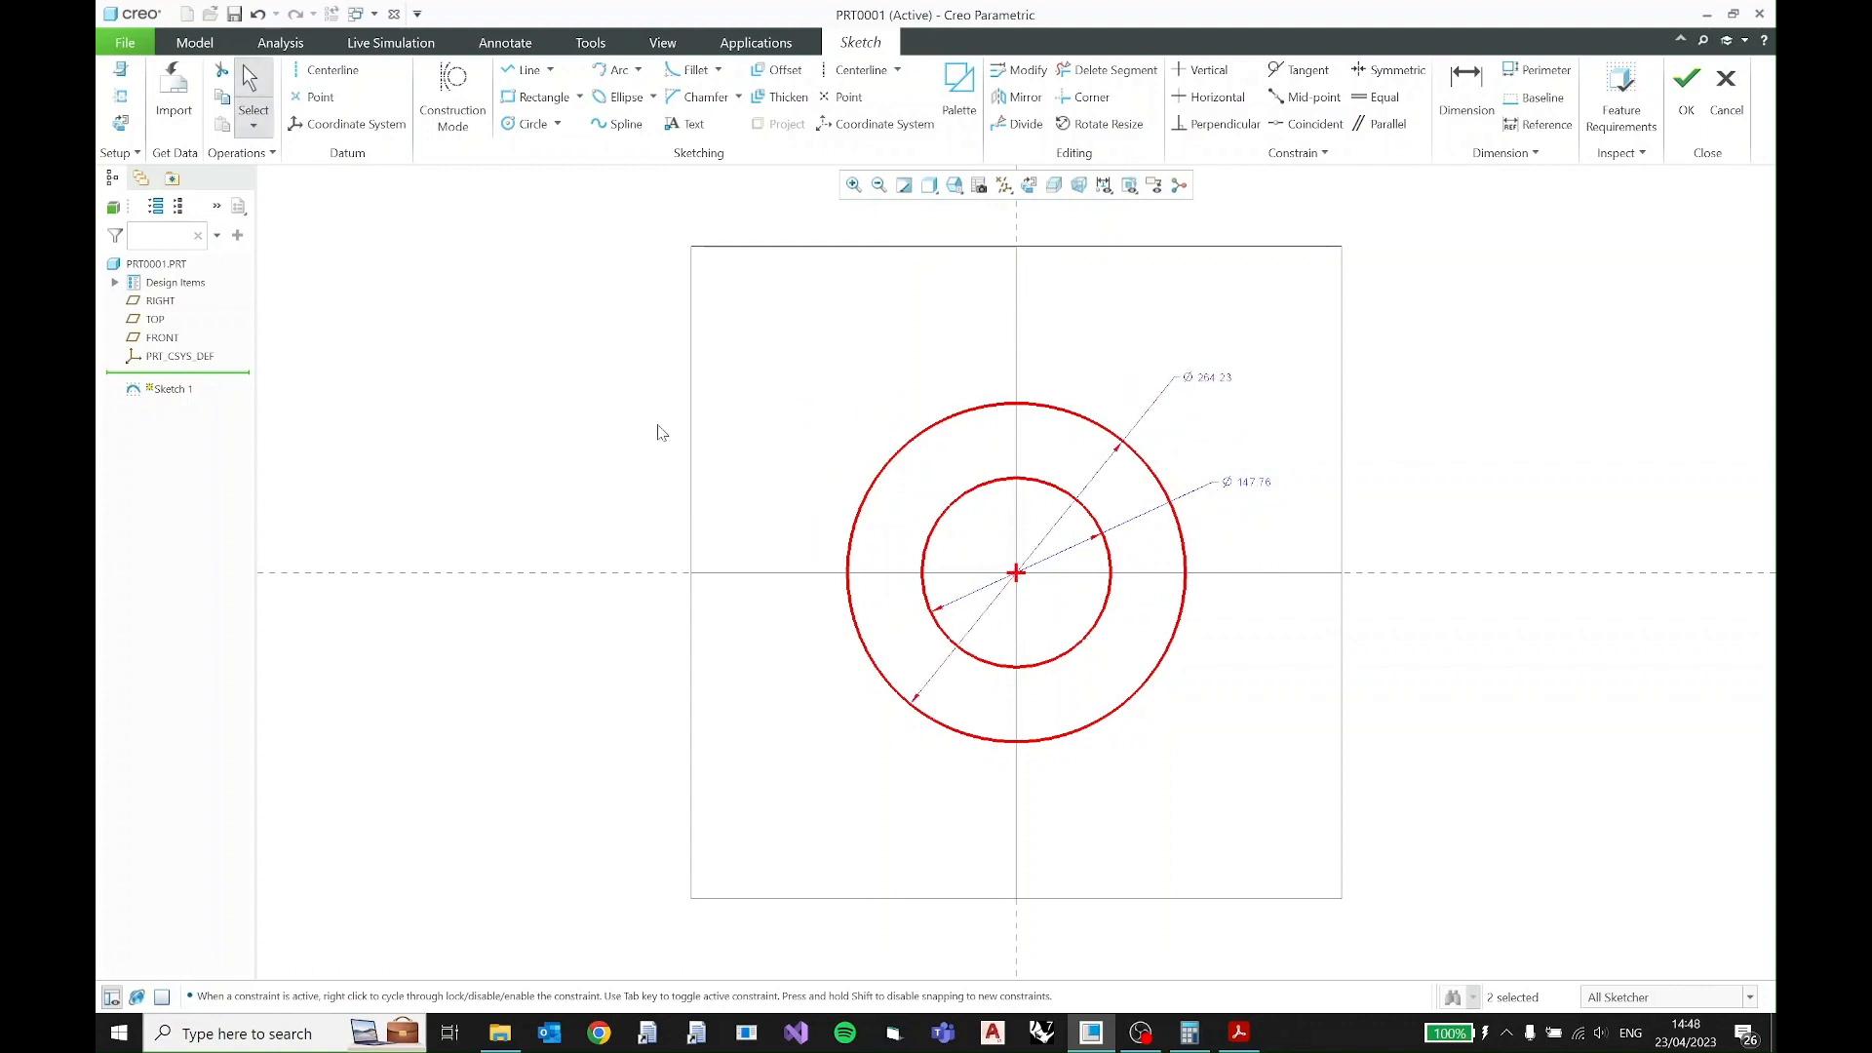
- Convert the inner circle's diameter dimension to a radius and set it to 27.5
left_click(1249, 489)
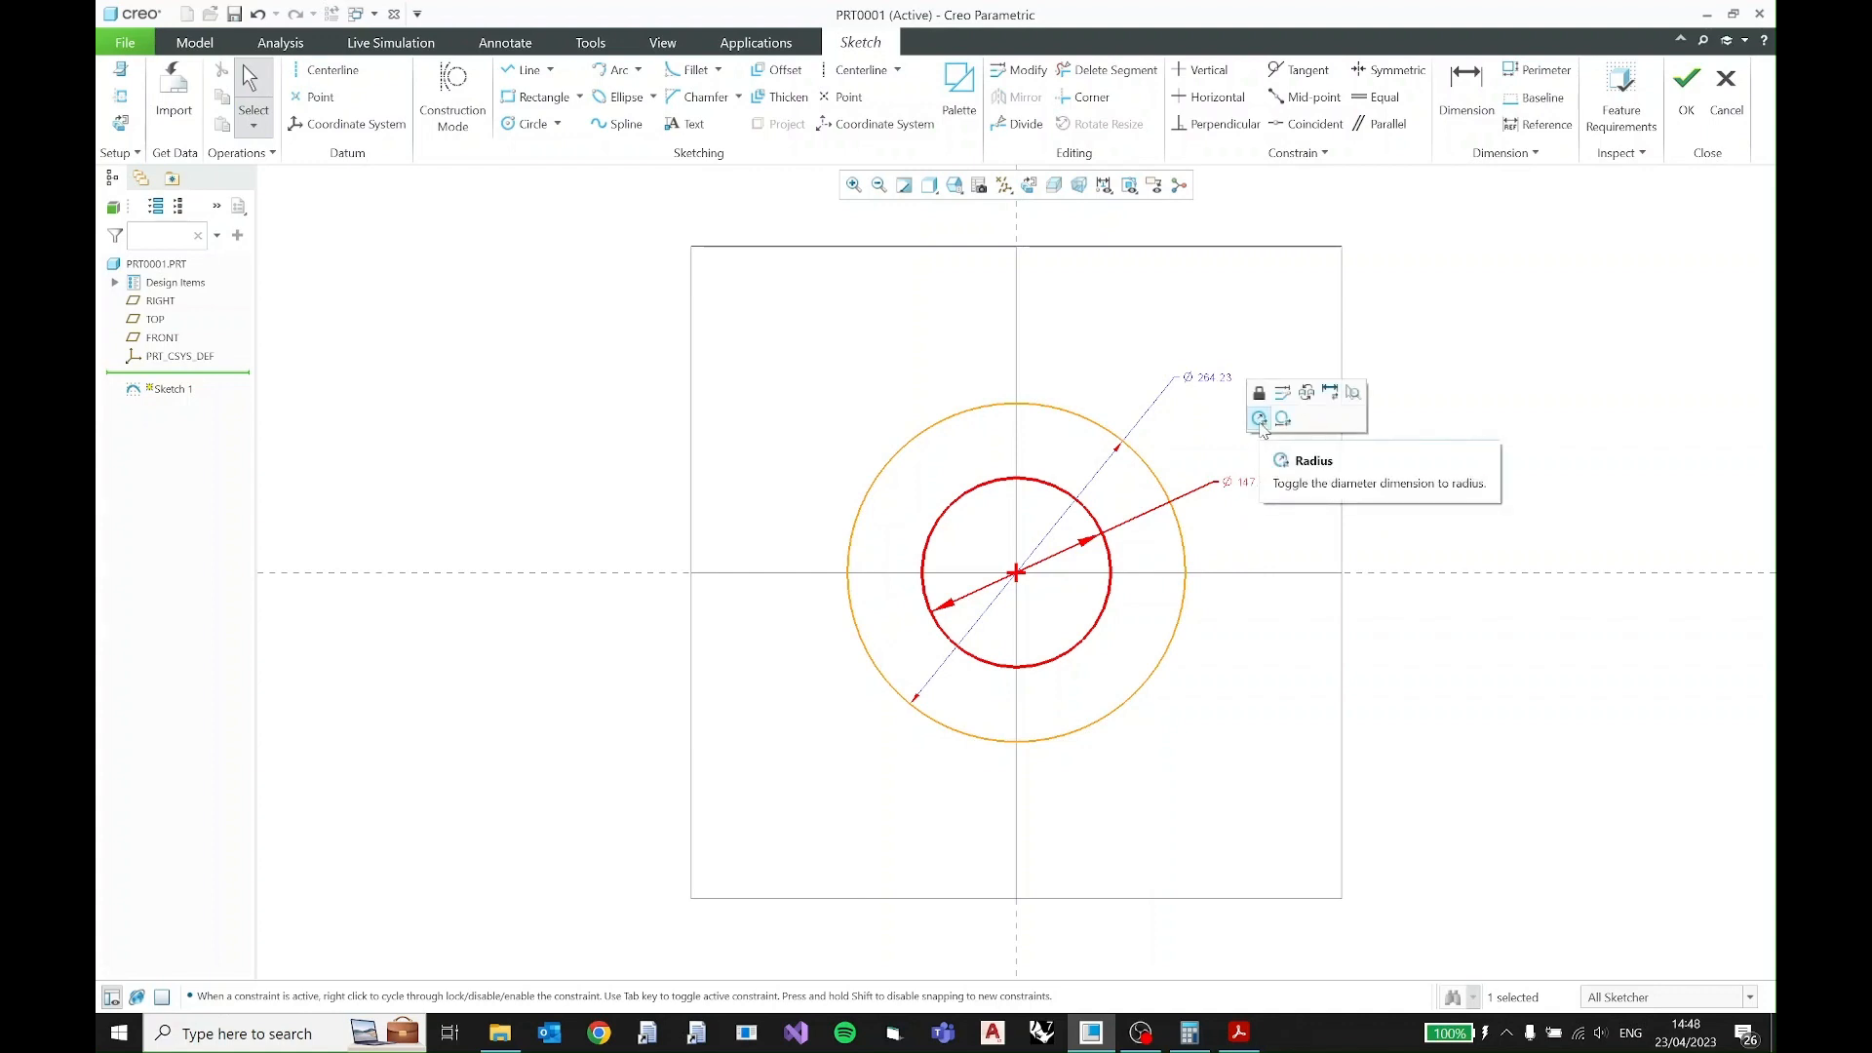
left_click(1261, 421)
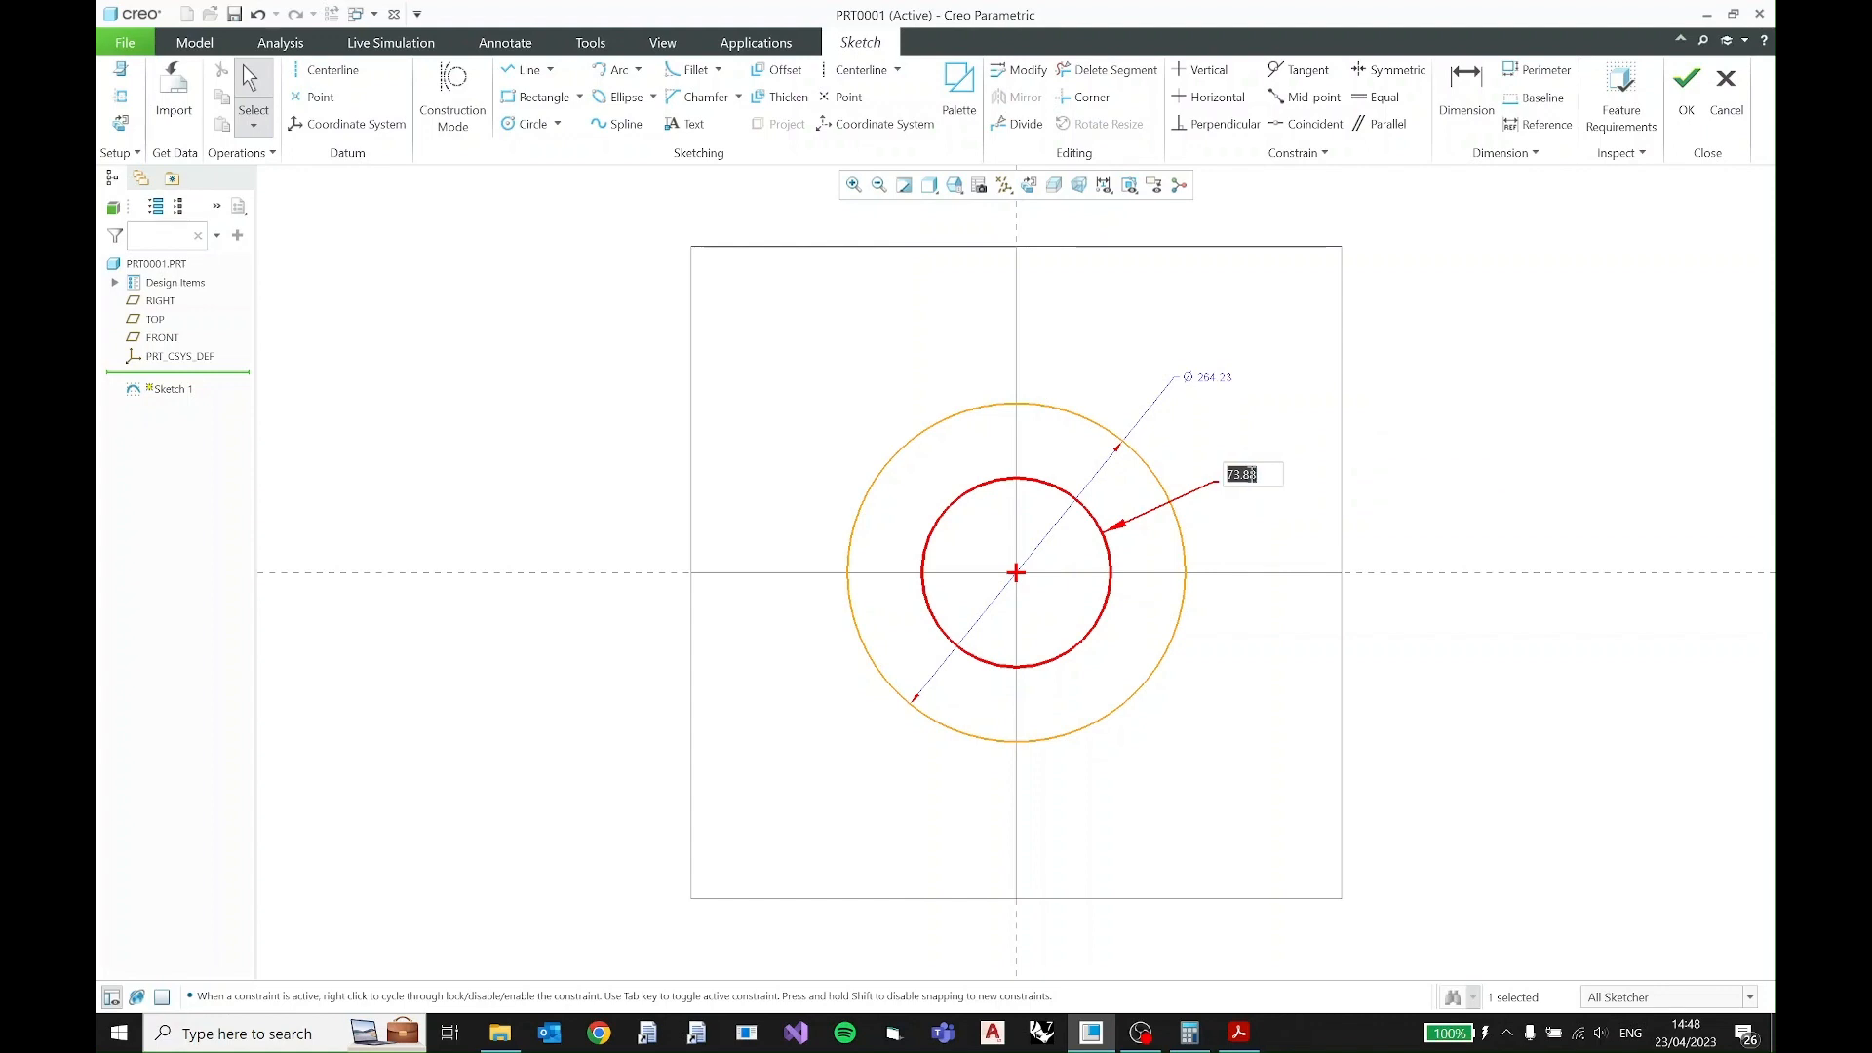
type("27.5")
key("Return")
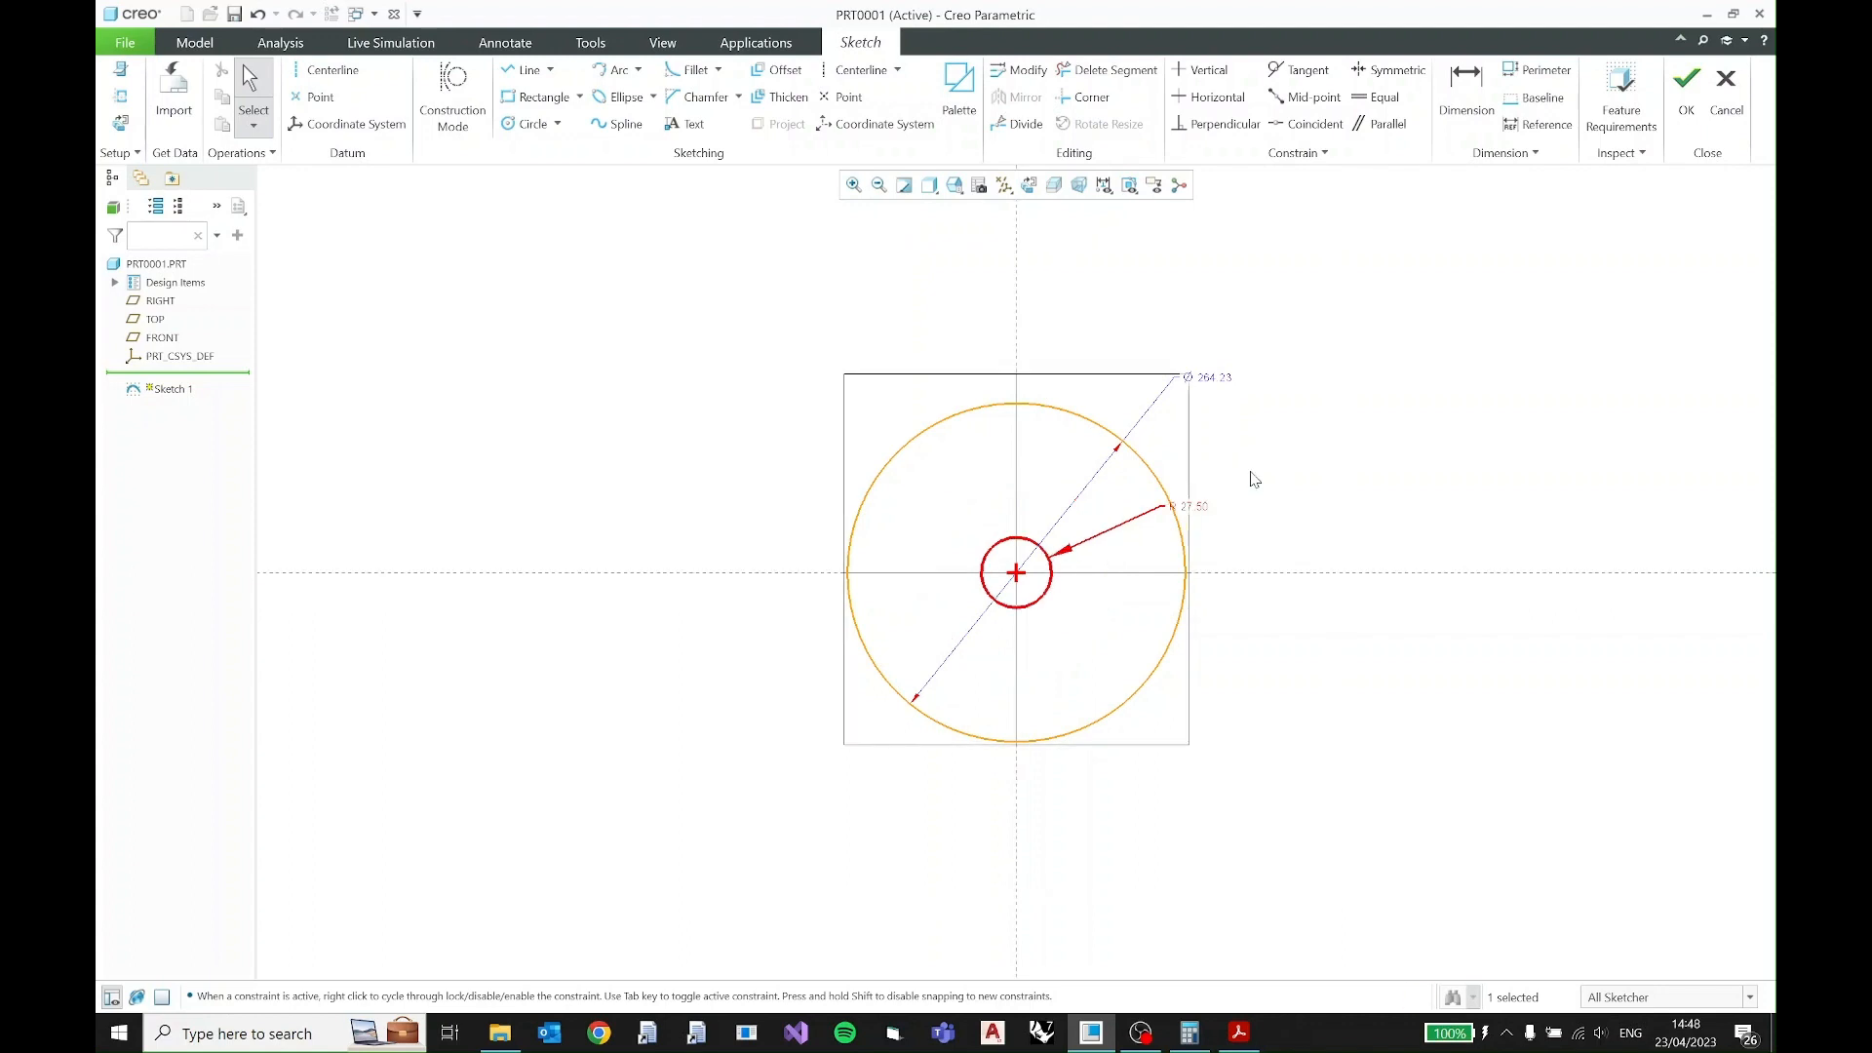
- Convert the outer circle's diameter dimension to a radius and set it to 45
left_click(1225, 379)
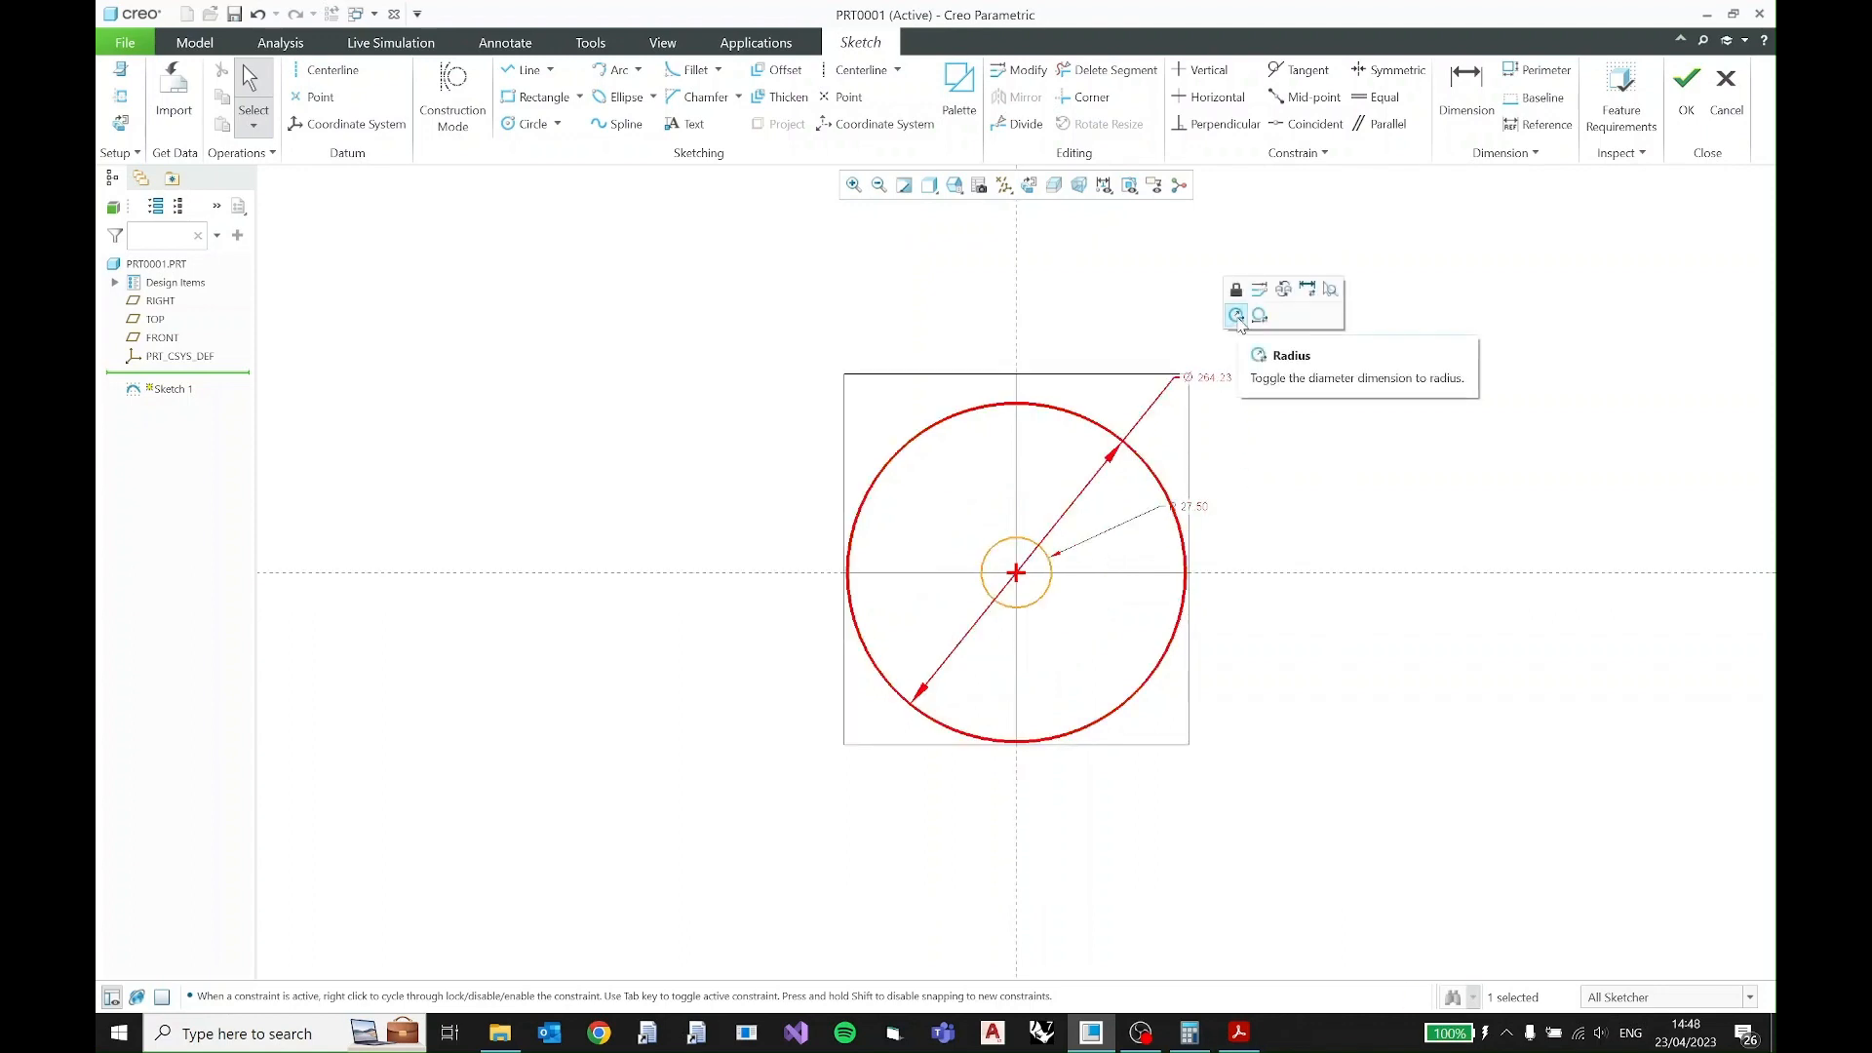
left_click(1236, 315)
double_click(1209, 371)
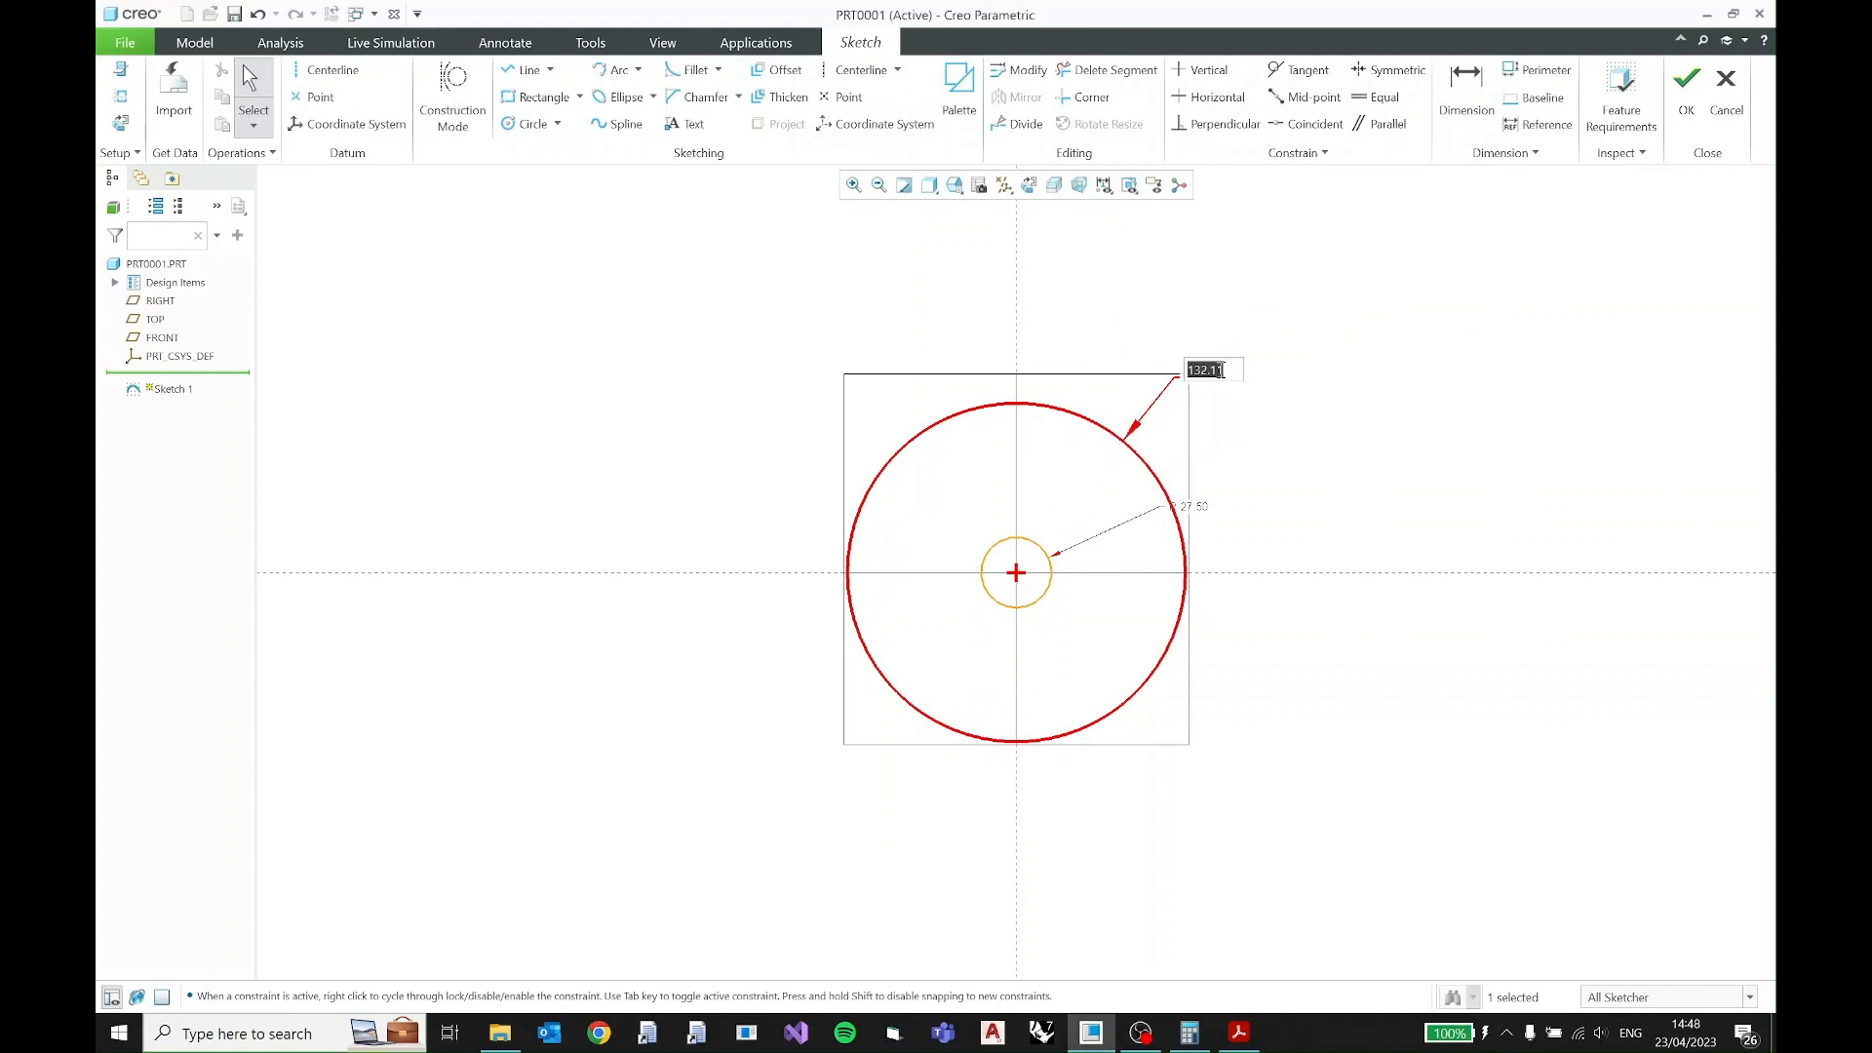
type("45")
key("Return")
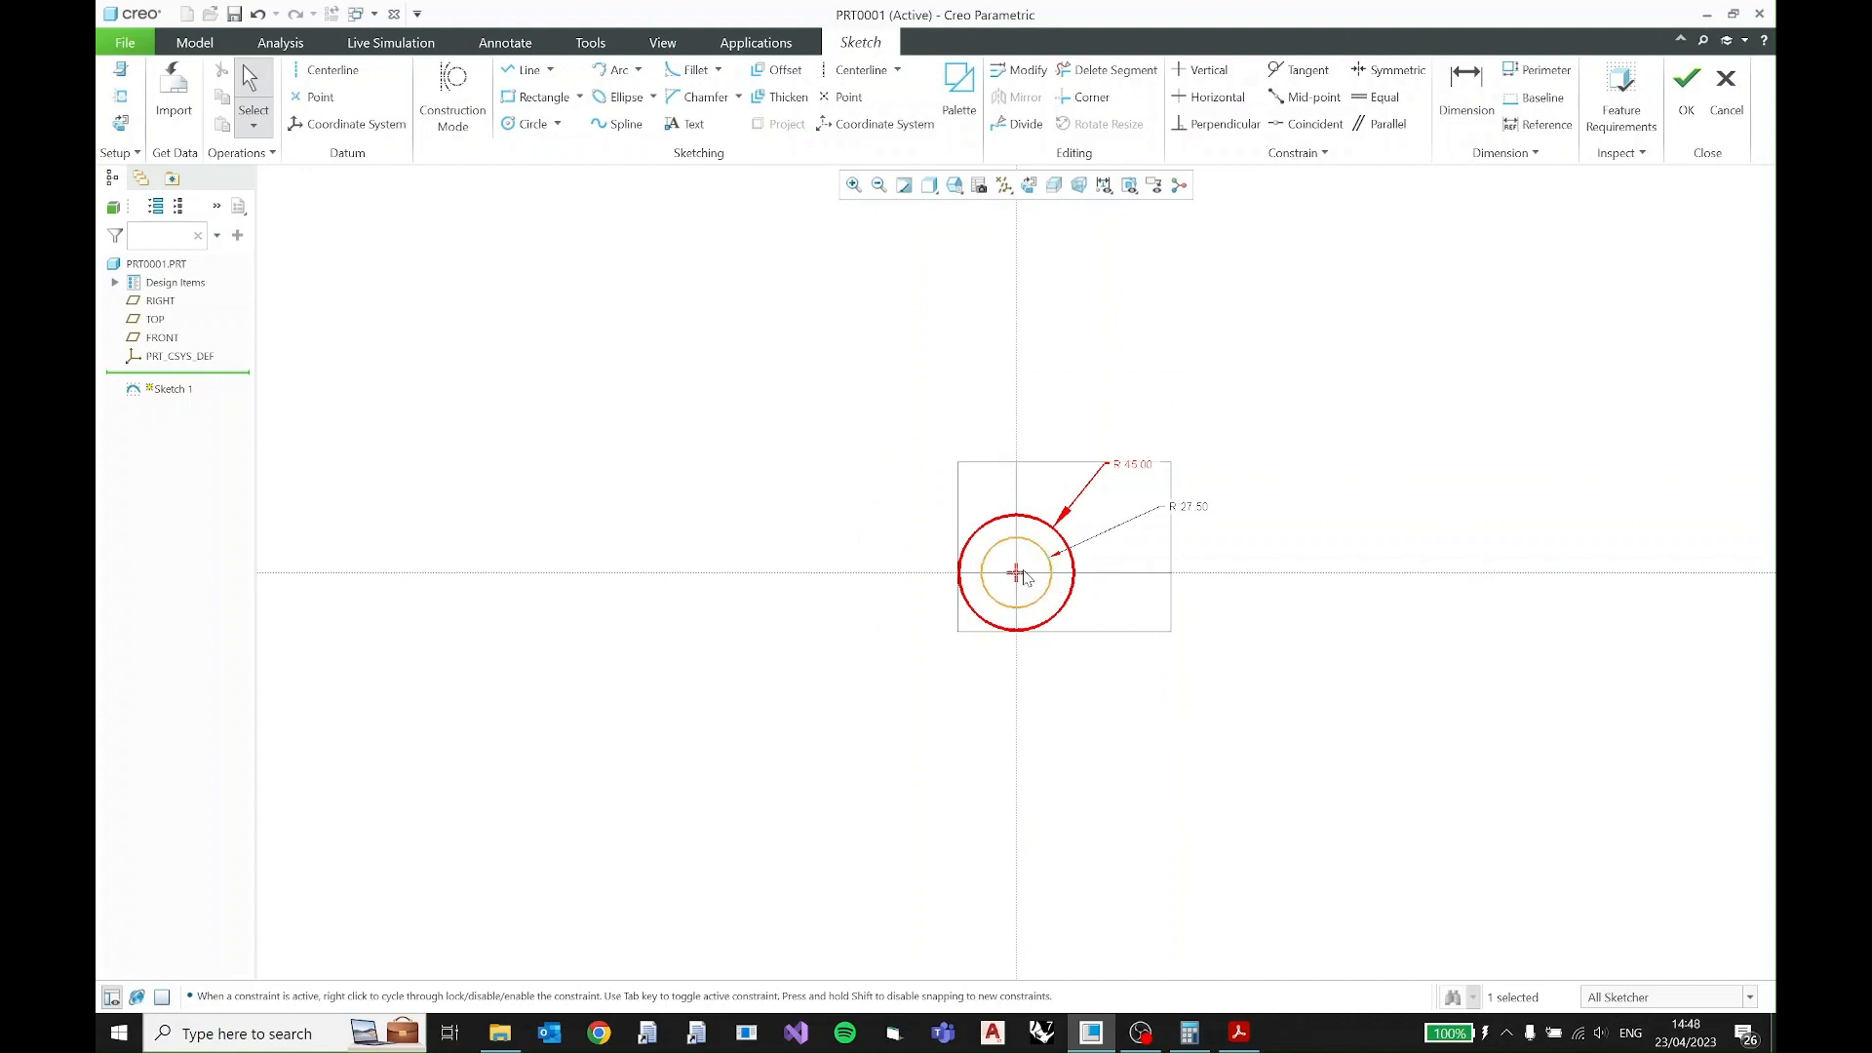
- Turn off the datum plane display in the sketch and clear the circle selection
scroll(1024, 575, "down", 4)
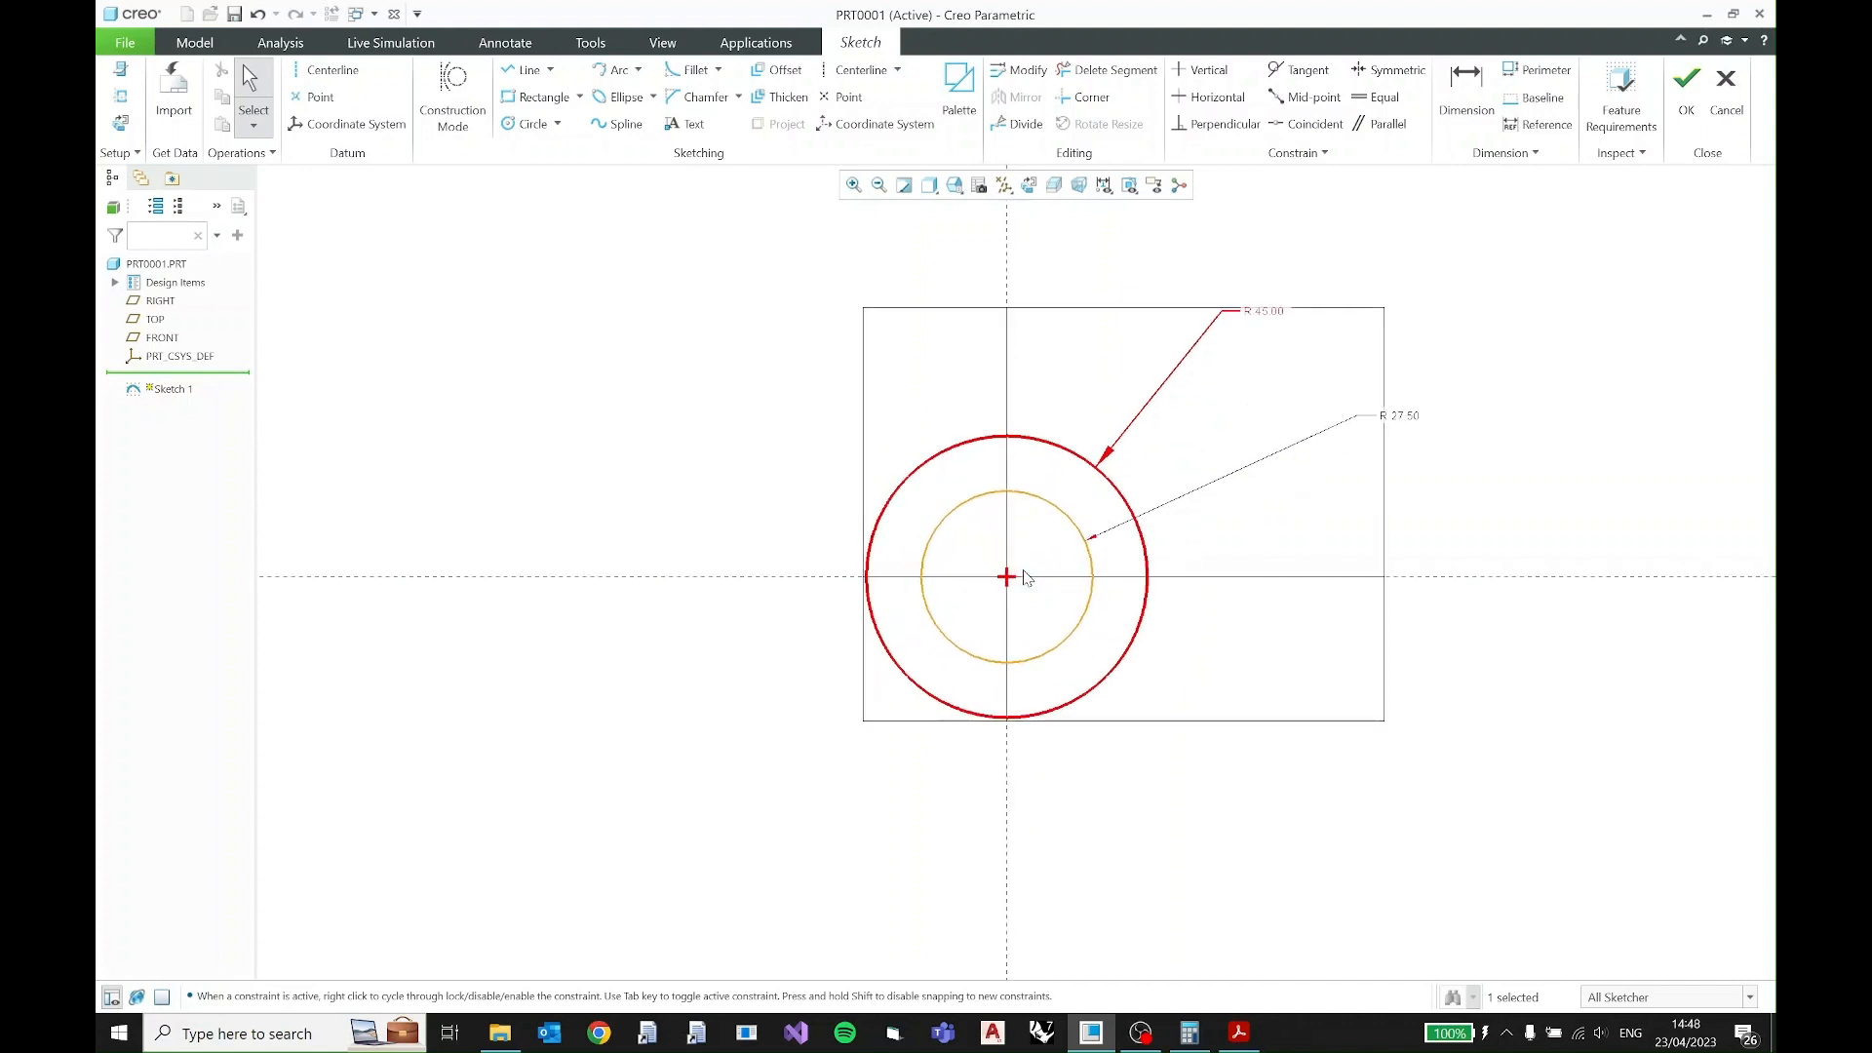
left_click(1004, 189)
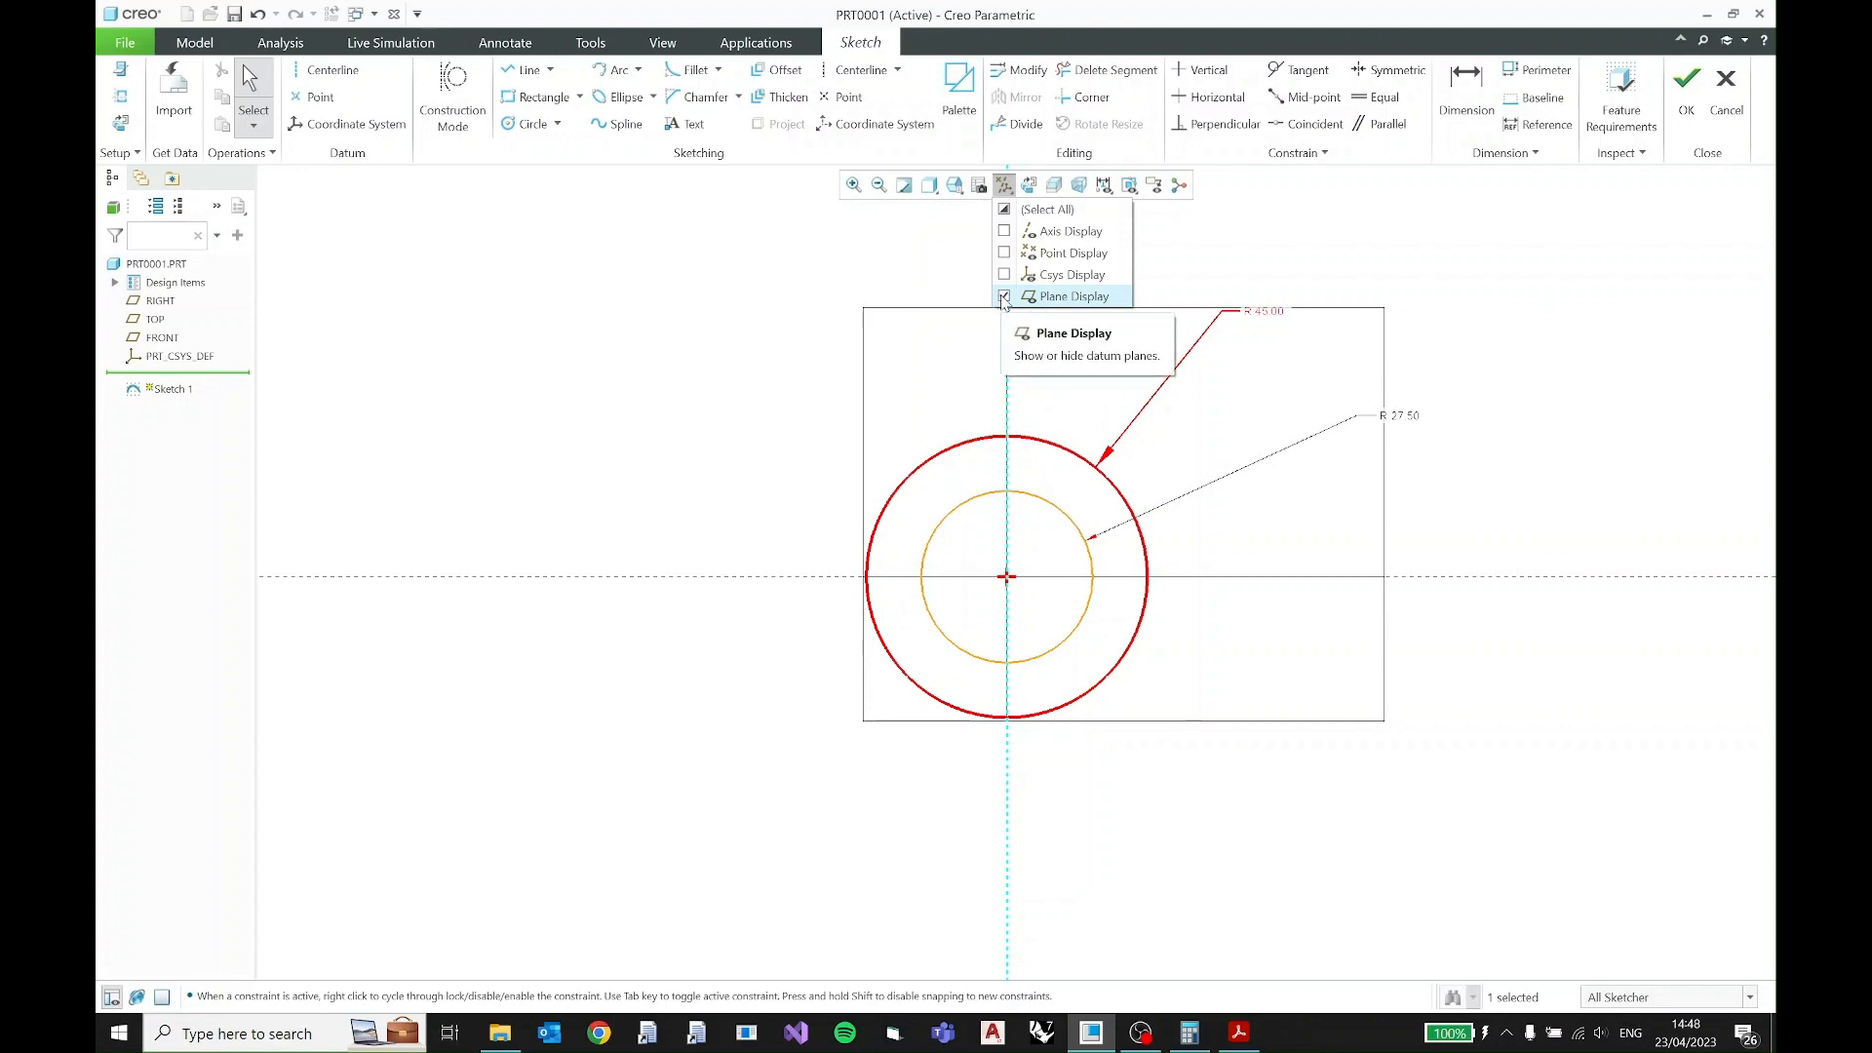
left_click(1004, 297)
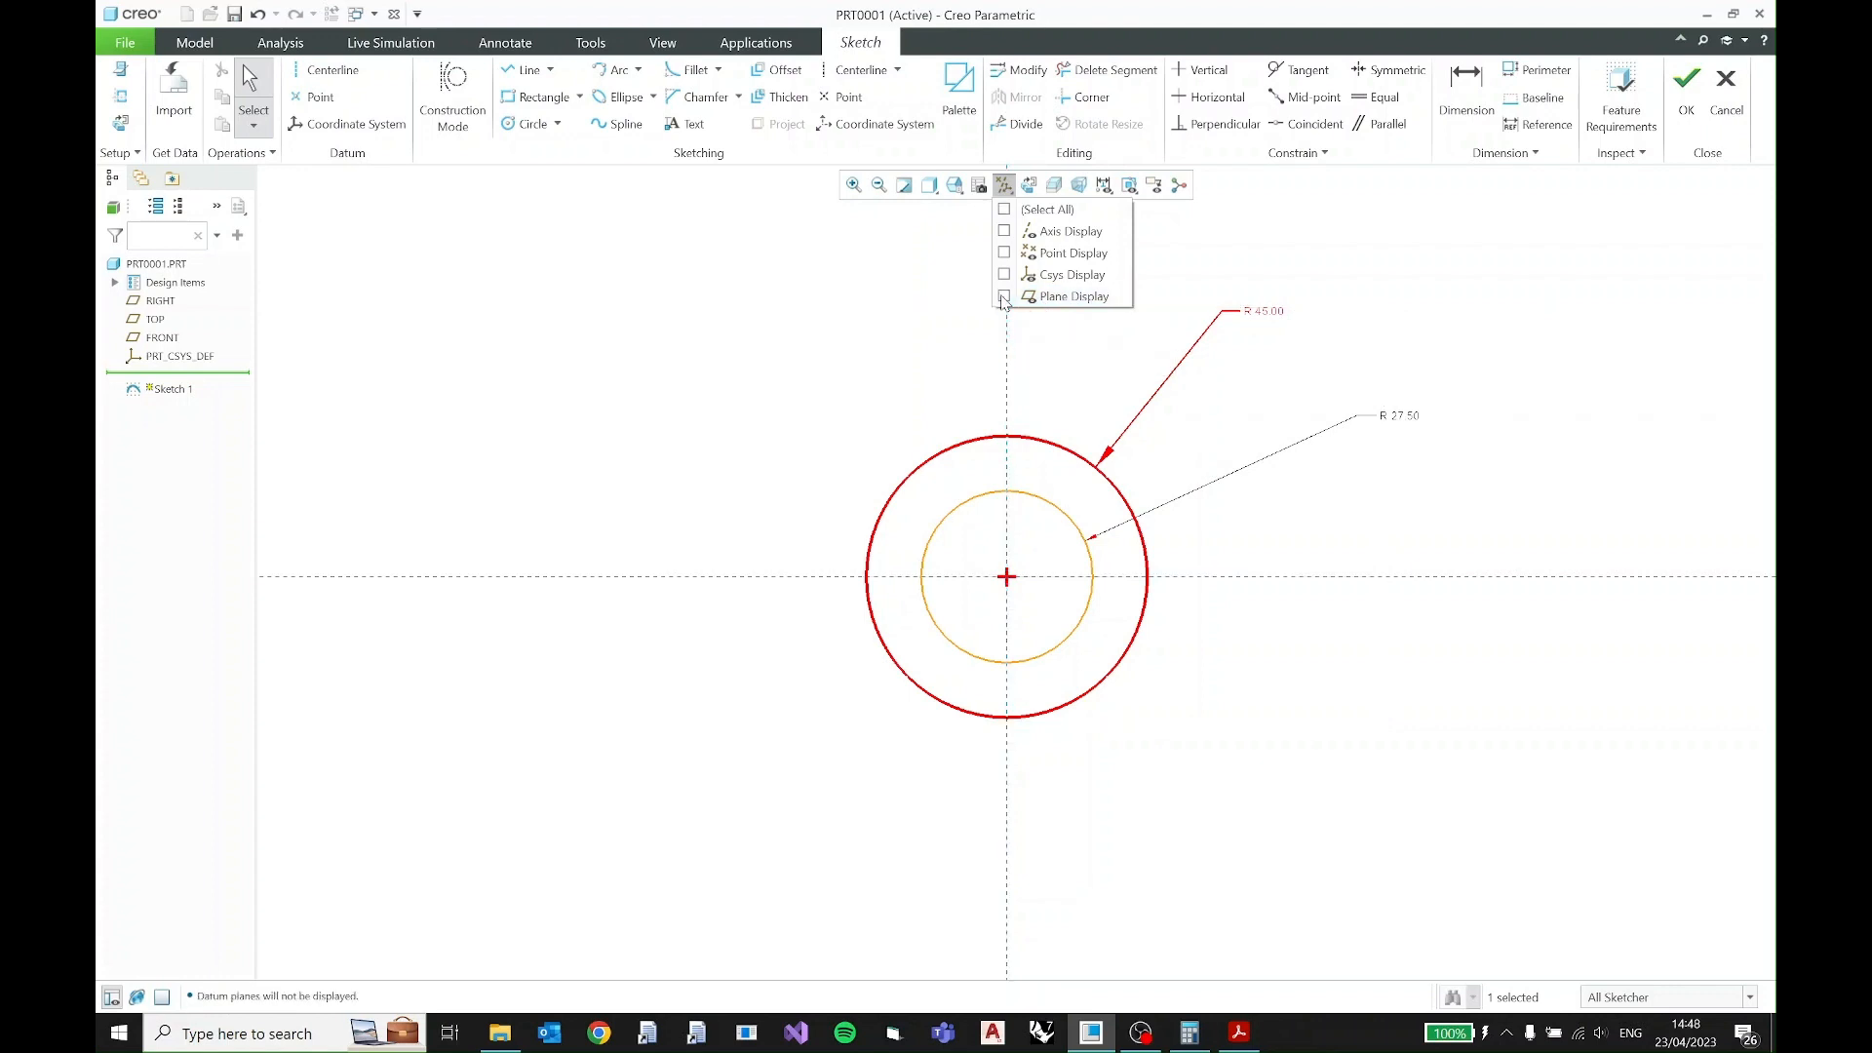
left_click(1134, 455)
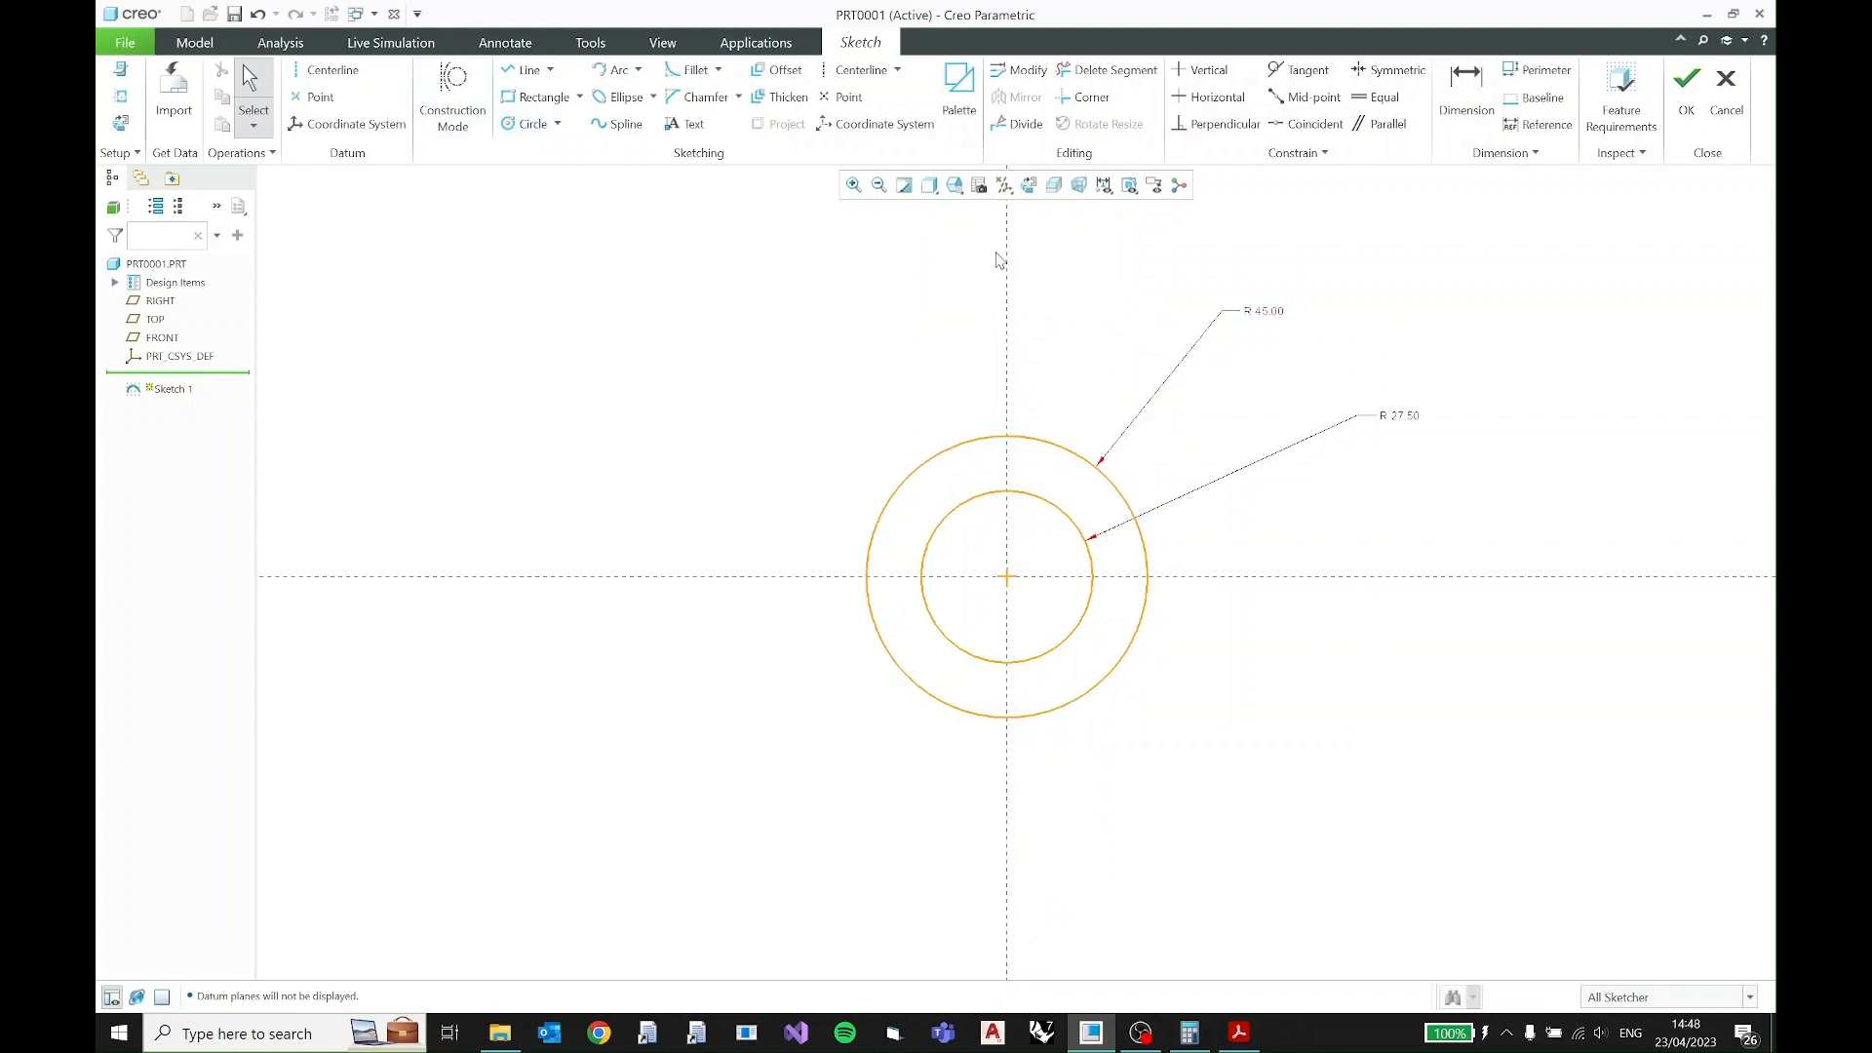
- Draw a vertical datum centerline through the common center of the two circles
left_click(307, 72)
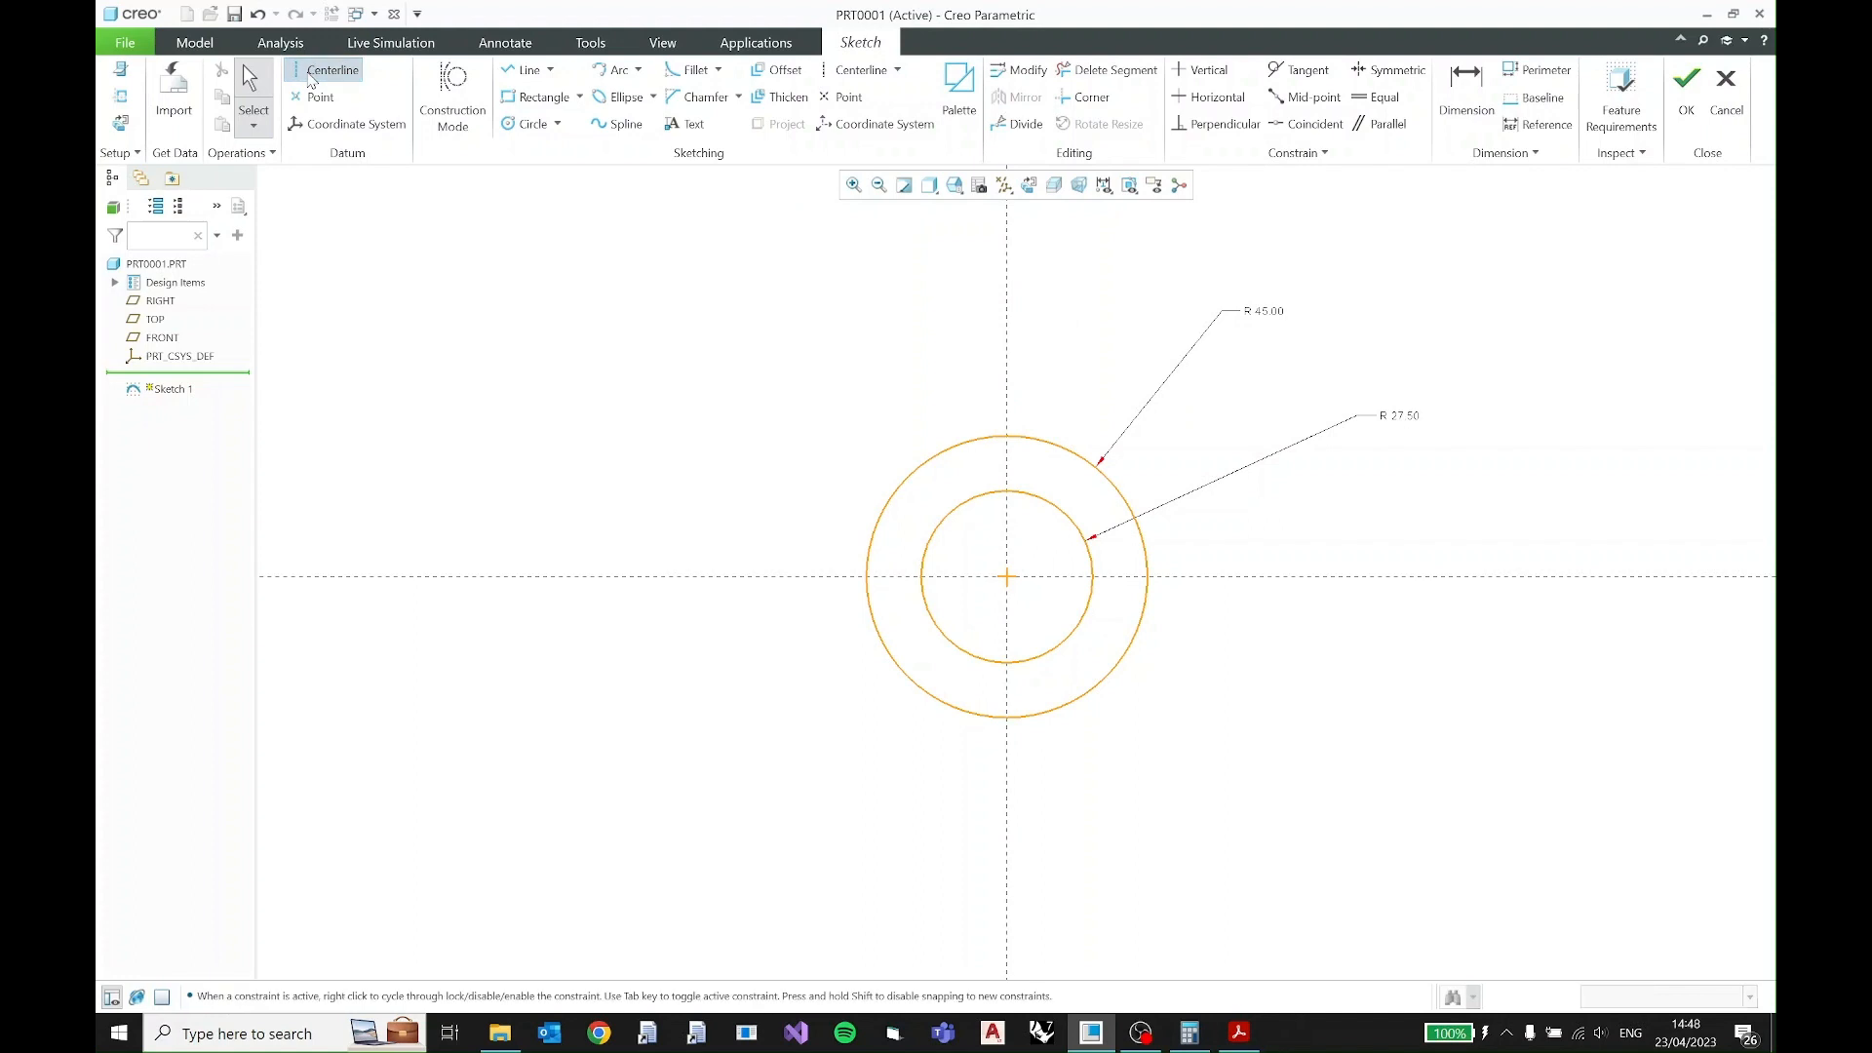
left_click(1007, 262)
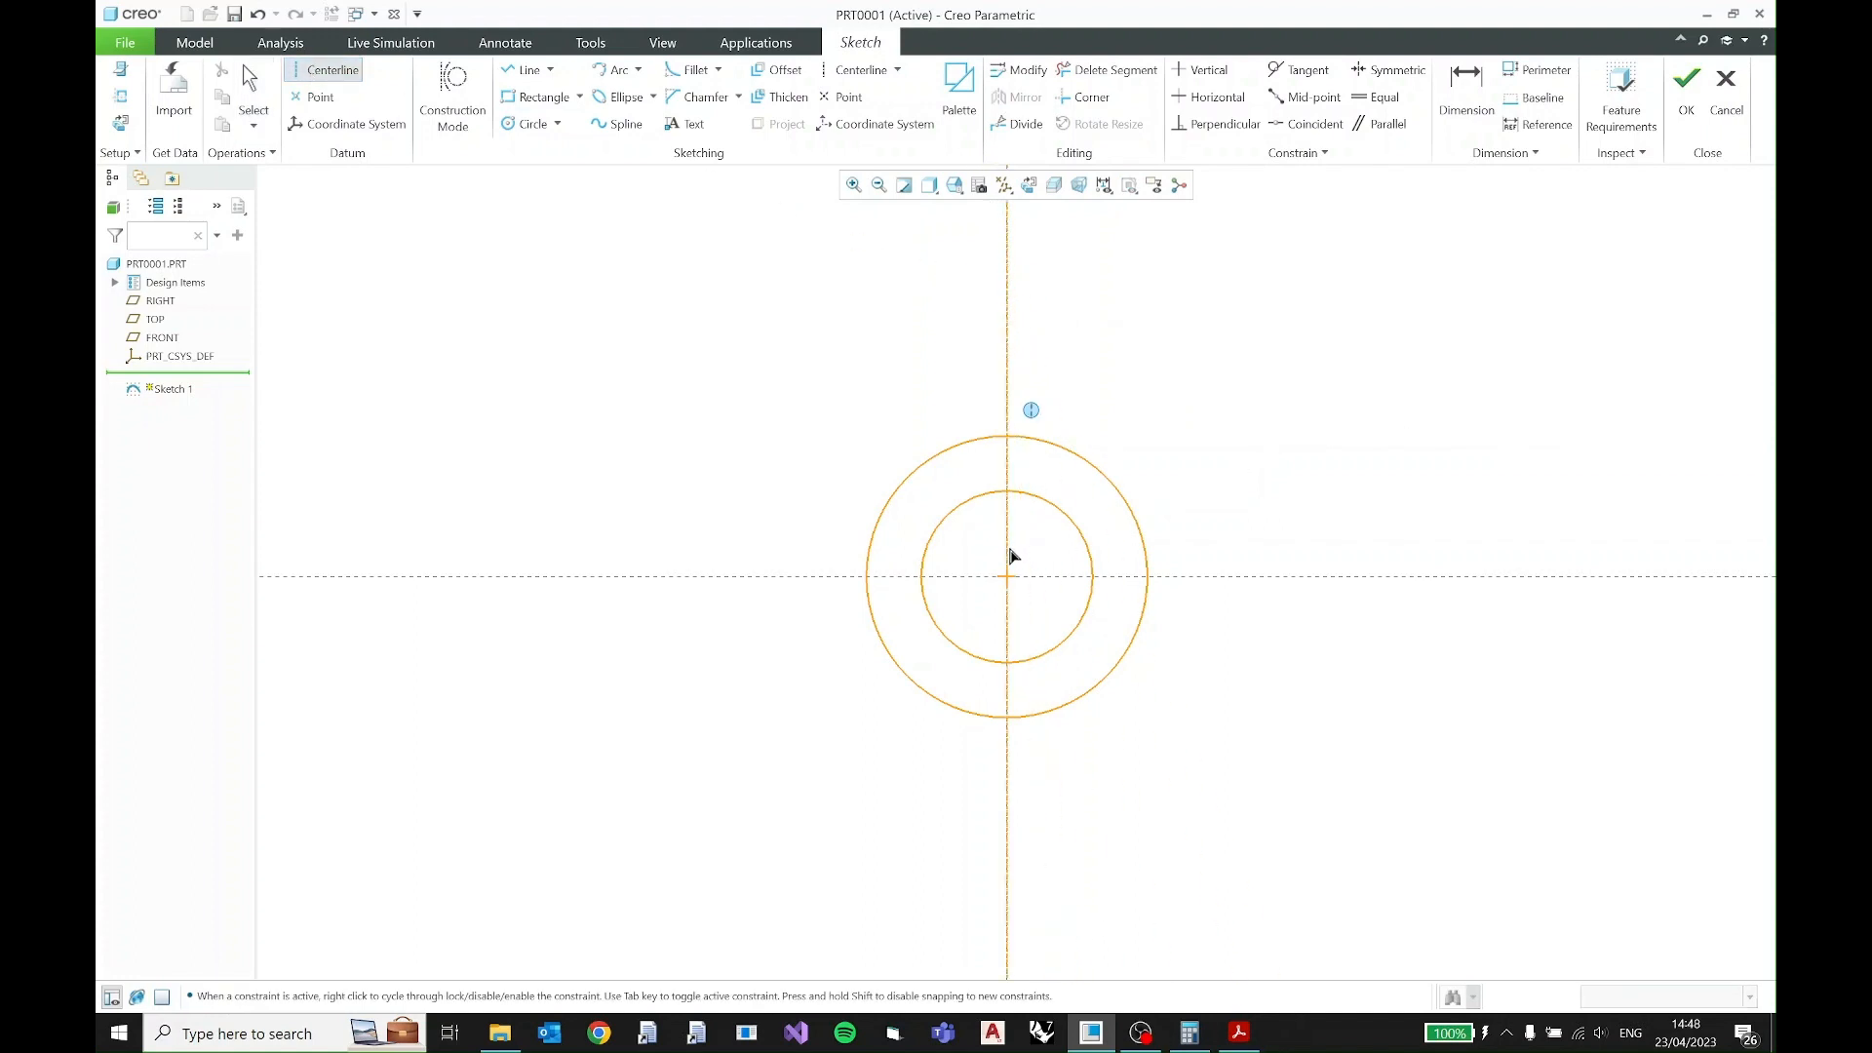
left_click(1010, 550)
middle_click(1081, 392)
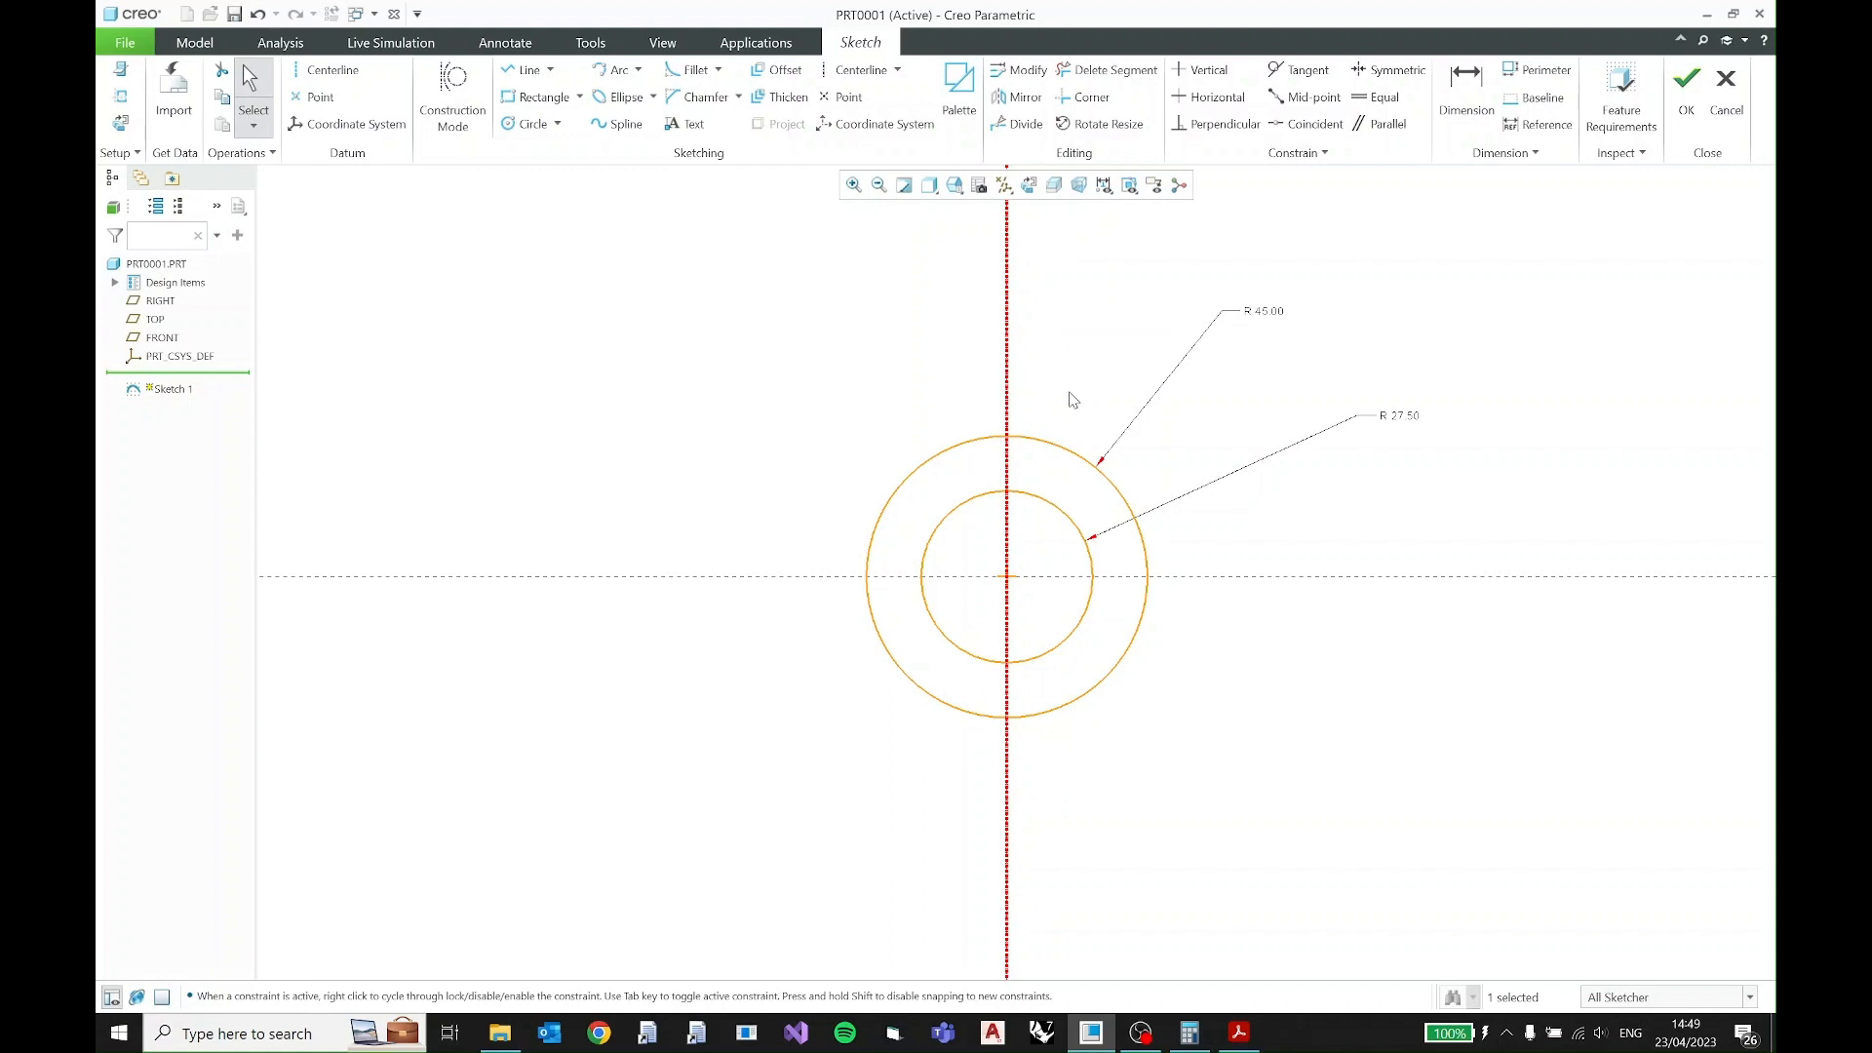
- Move the R45 and R27.5 dimension texts closer to their circles
left_click_drag(1278, 320, 1186, 443)
mouse_move(1401, 416)
left_mouse_down()
mouse_move(1250, 522)
mouse_move(1163, 675)
left_mouse_up()
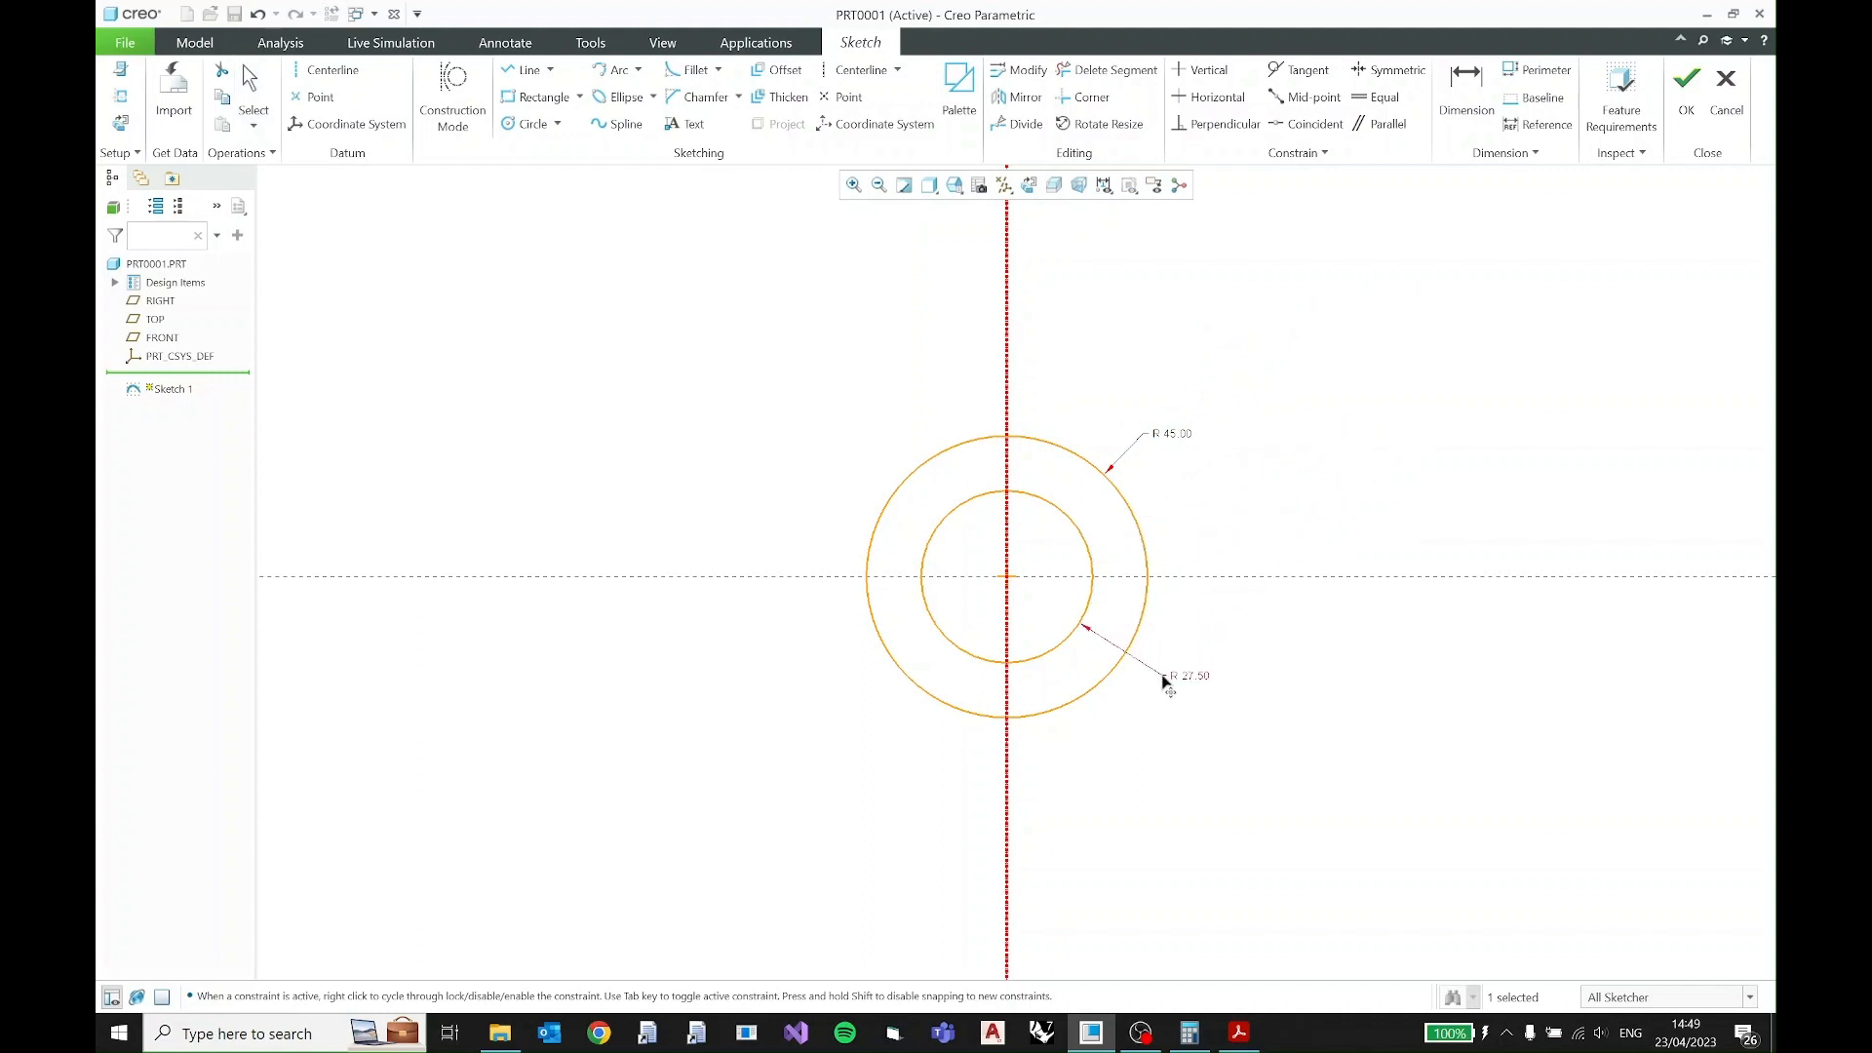
left_click(1249, 536)
middle_click_drag(1097, 418, 1021, 518, "shift")
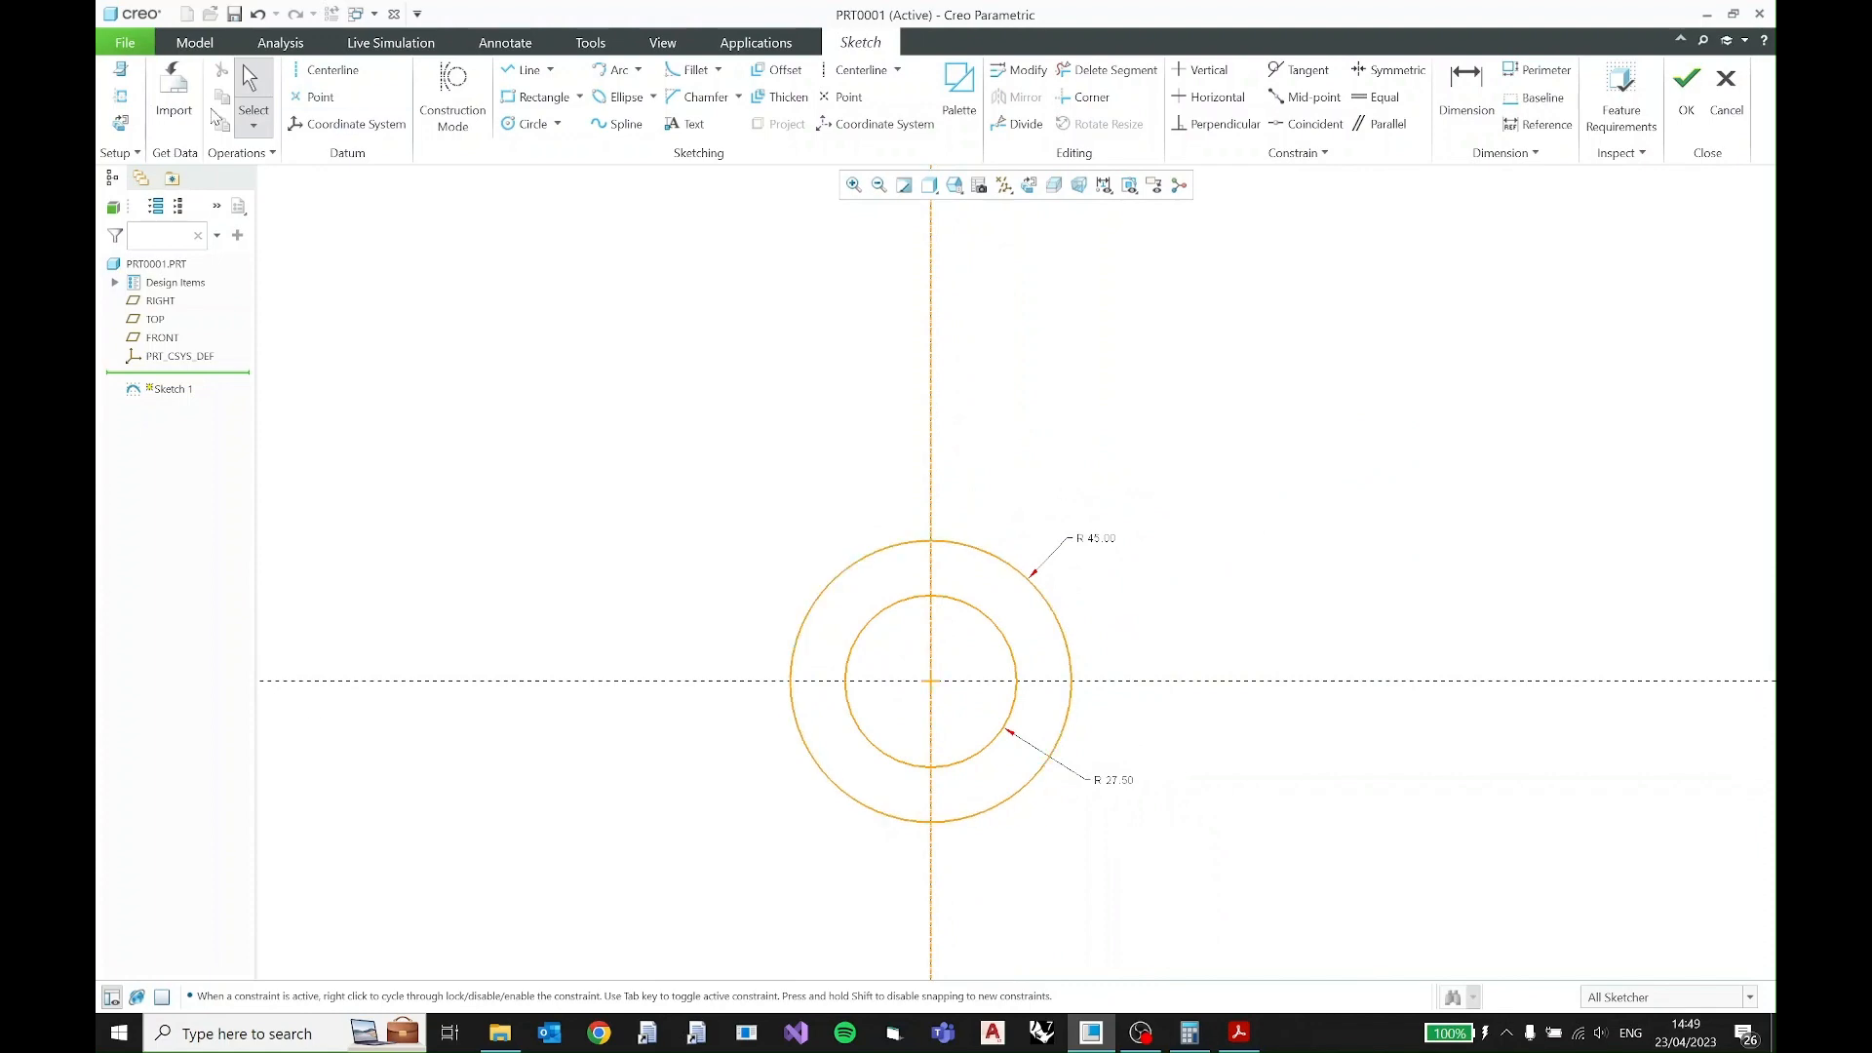
- Consult the 2D practice PDF and sketch a slanted construction line from the origin past the R45 circle, ending about 50.5 right of the centerline
key("alt+Tab")
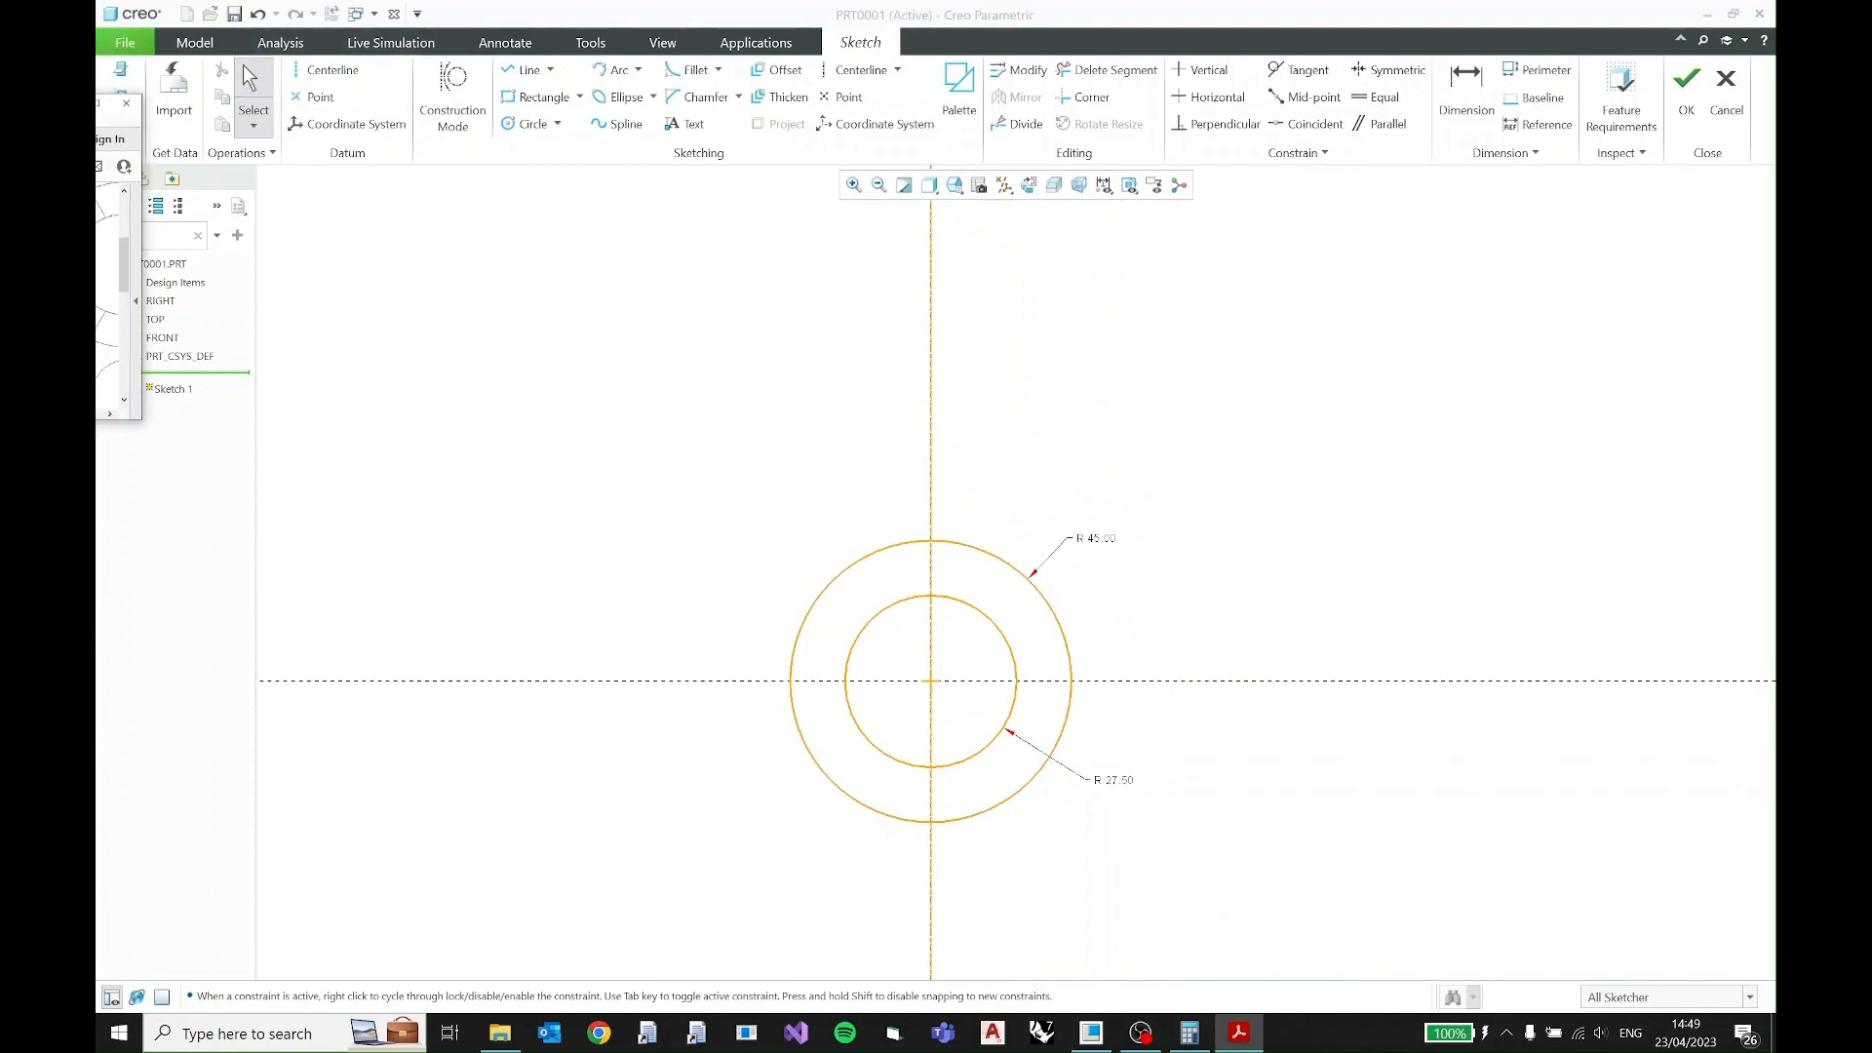
mouse_move(97, 33)
left_mouse_down()
mouse_move(1166, 452)
mouse_move(1209, 298)
left_mouse_up()
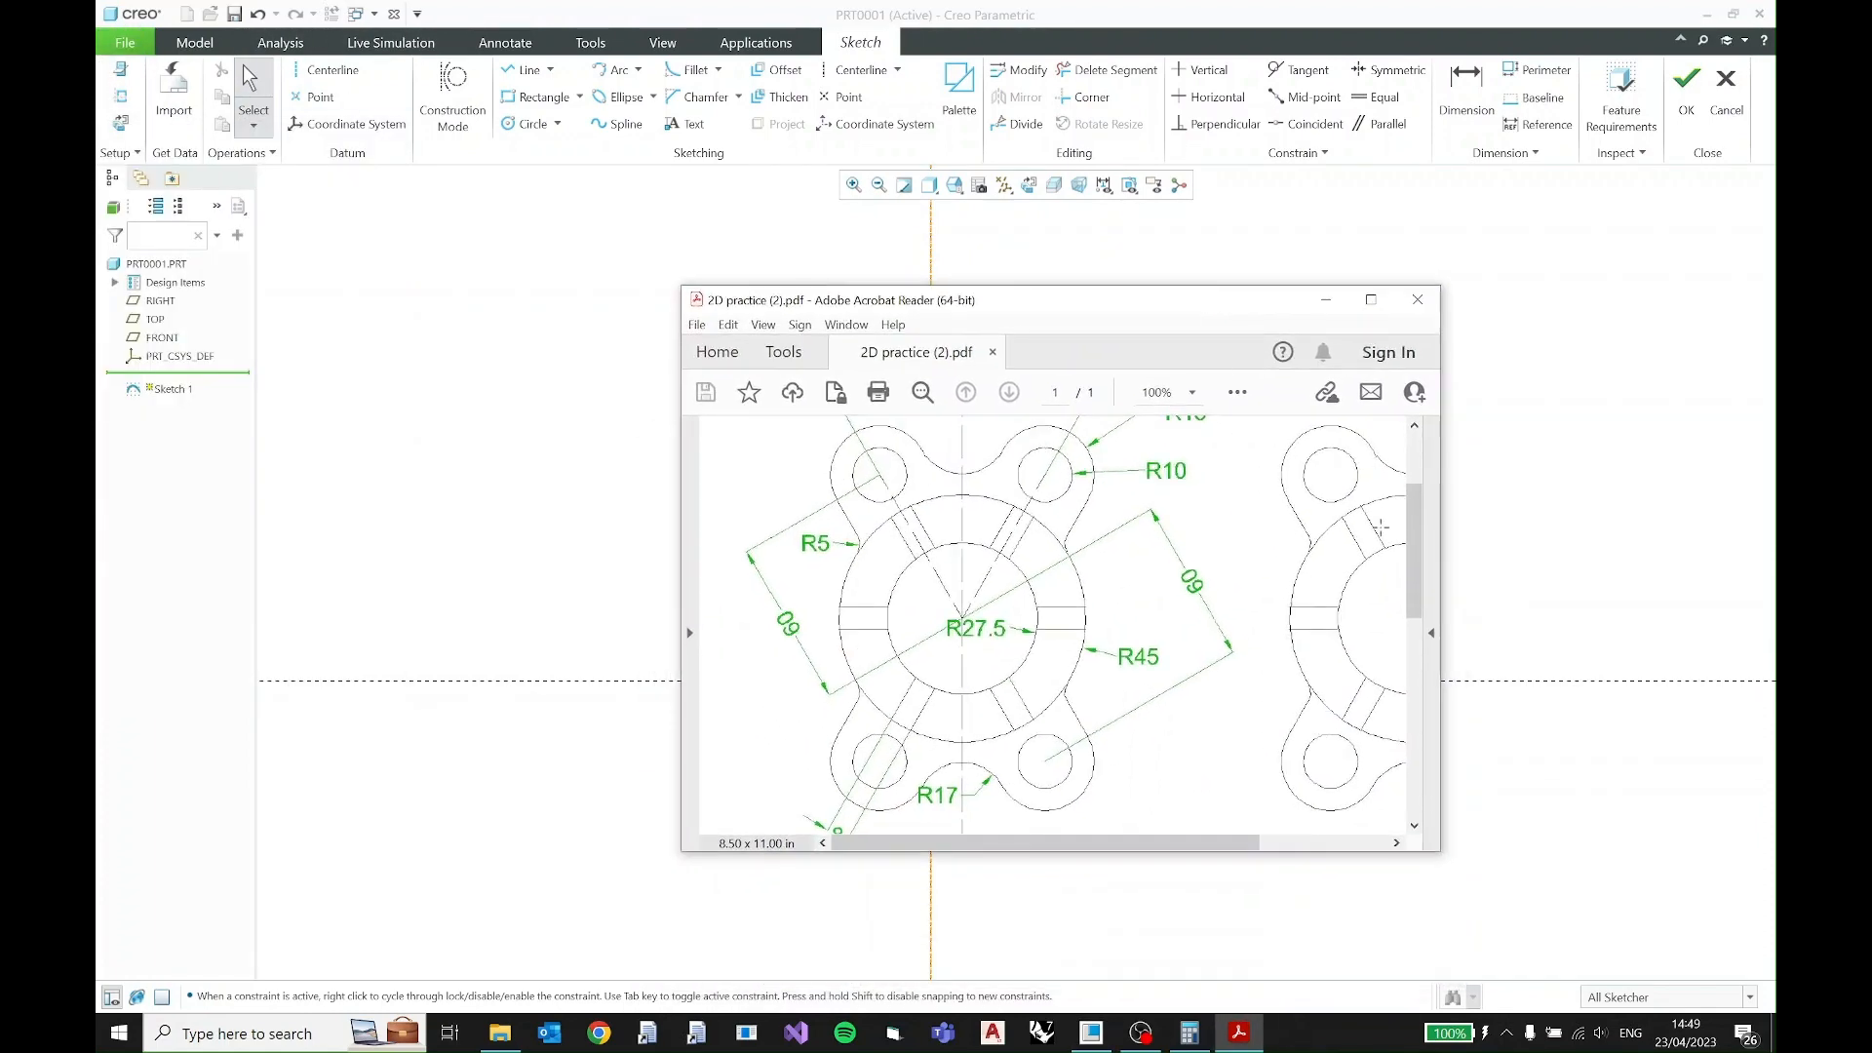
scroll(1375, 525, "up", 3)
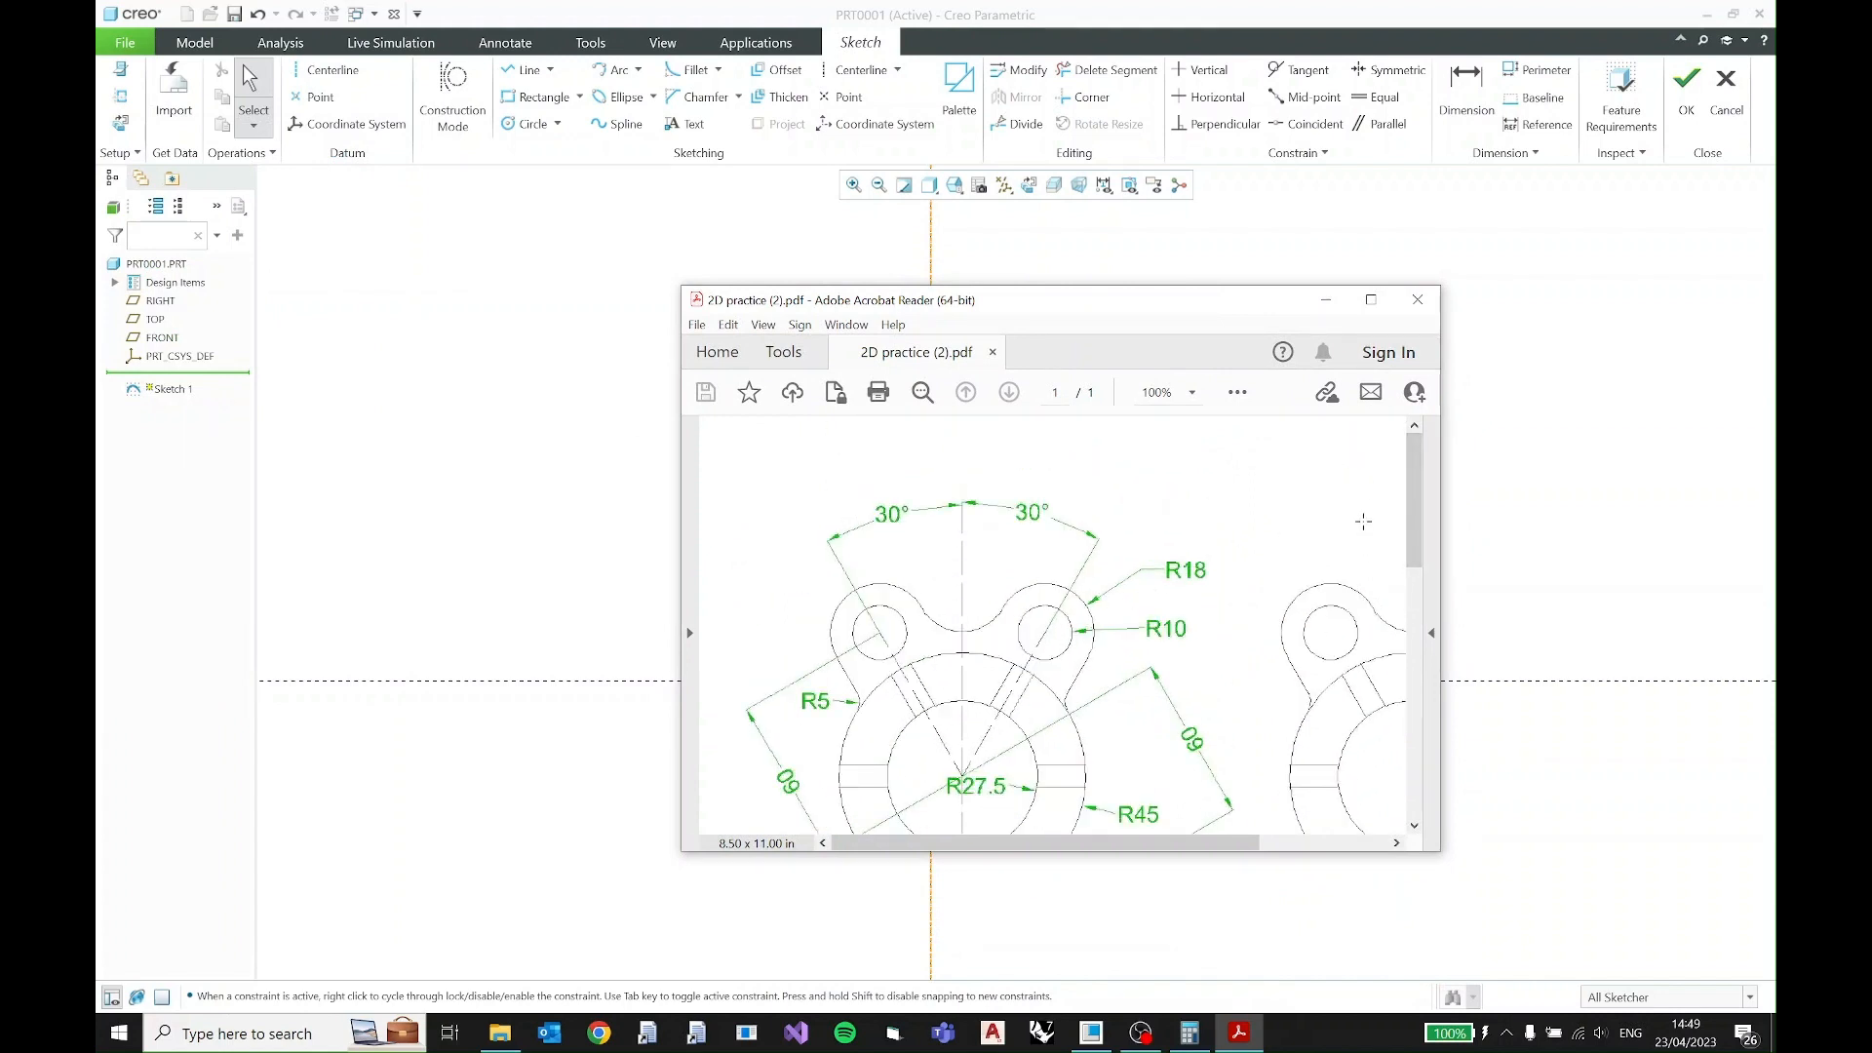
scroll(1414, 498, "down", 2)
scroll(1414, 498, "up", 1)
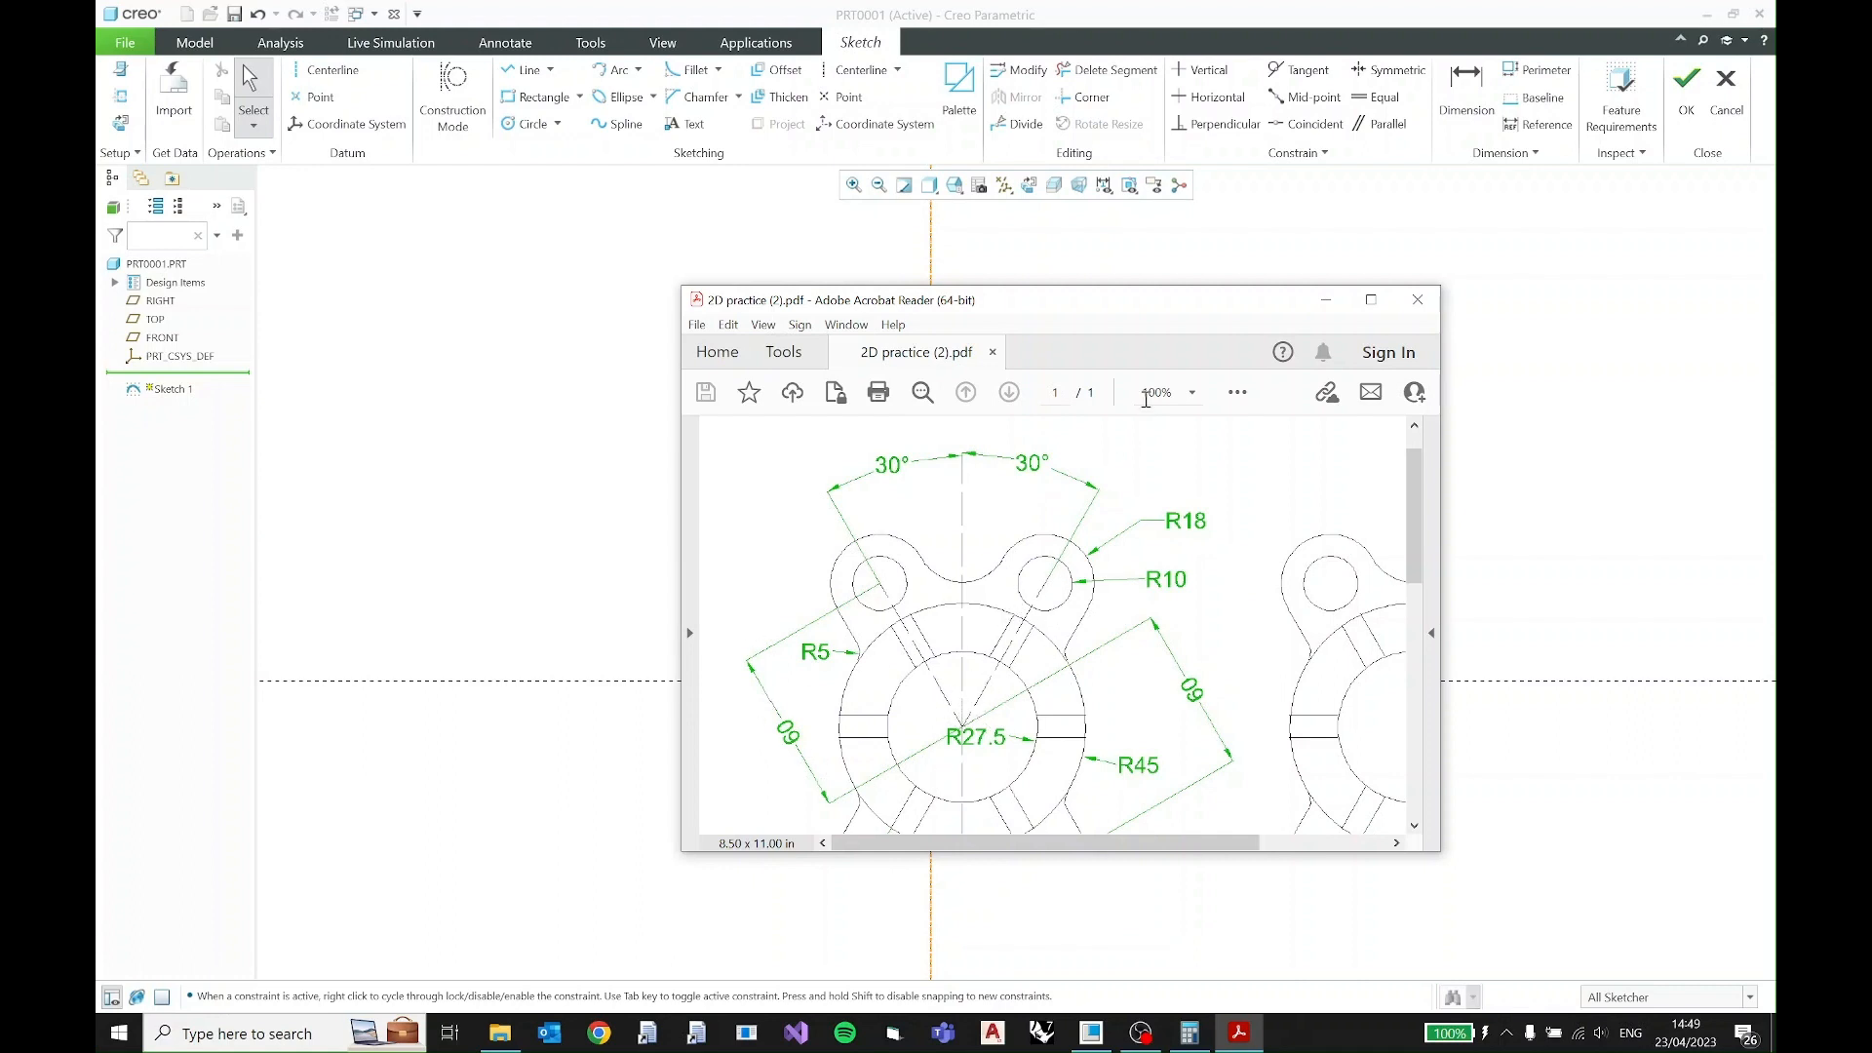
left_click_drag(1142, 306, 0, 163)
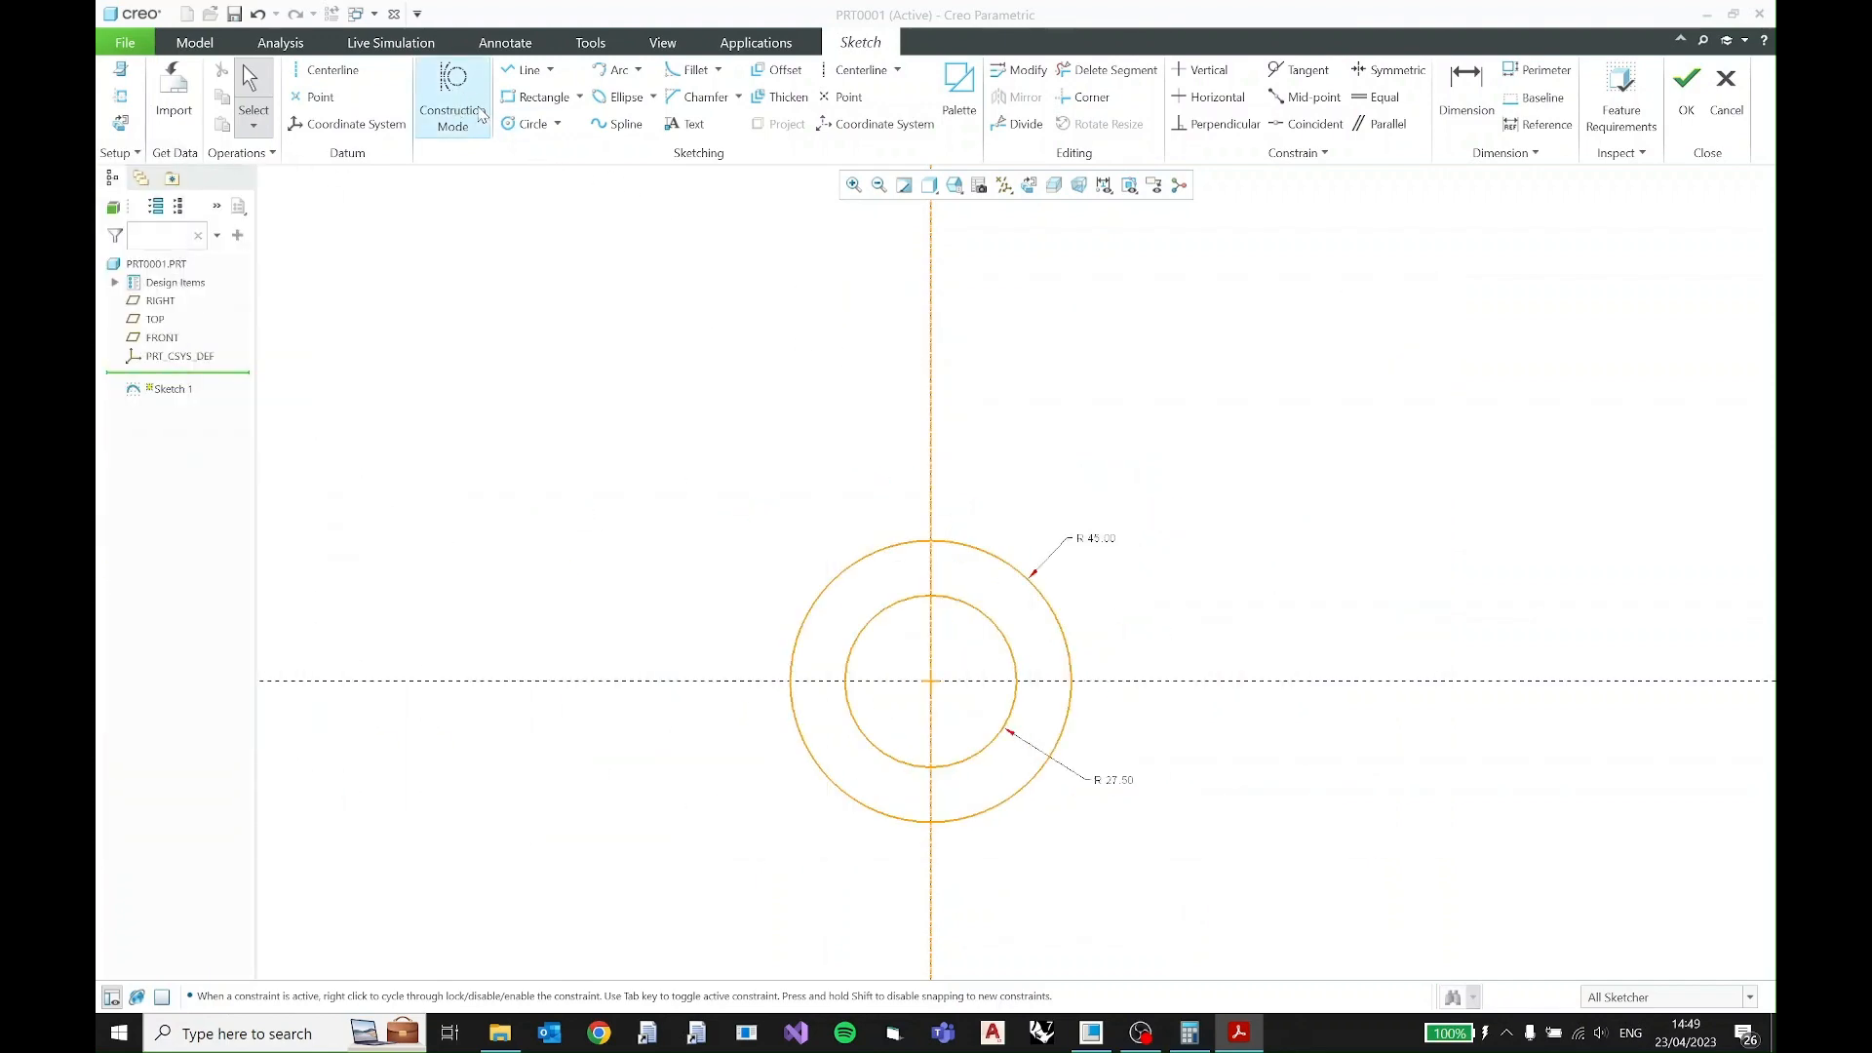
left_click(480, 115)
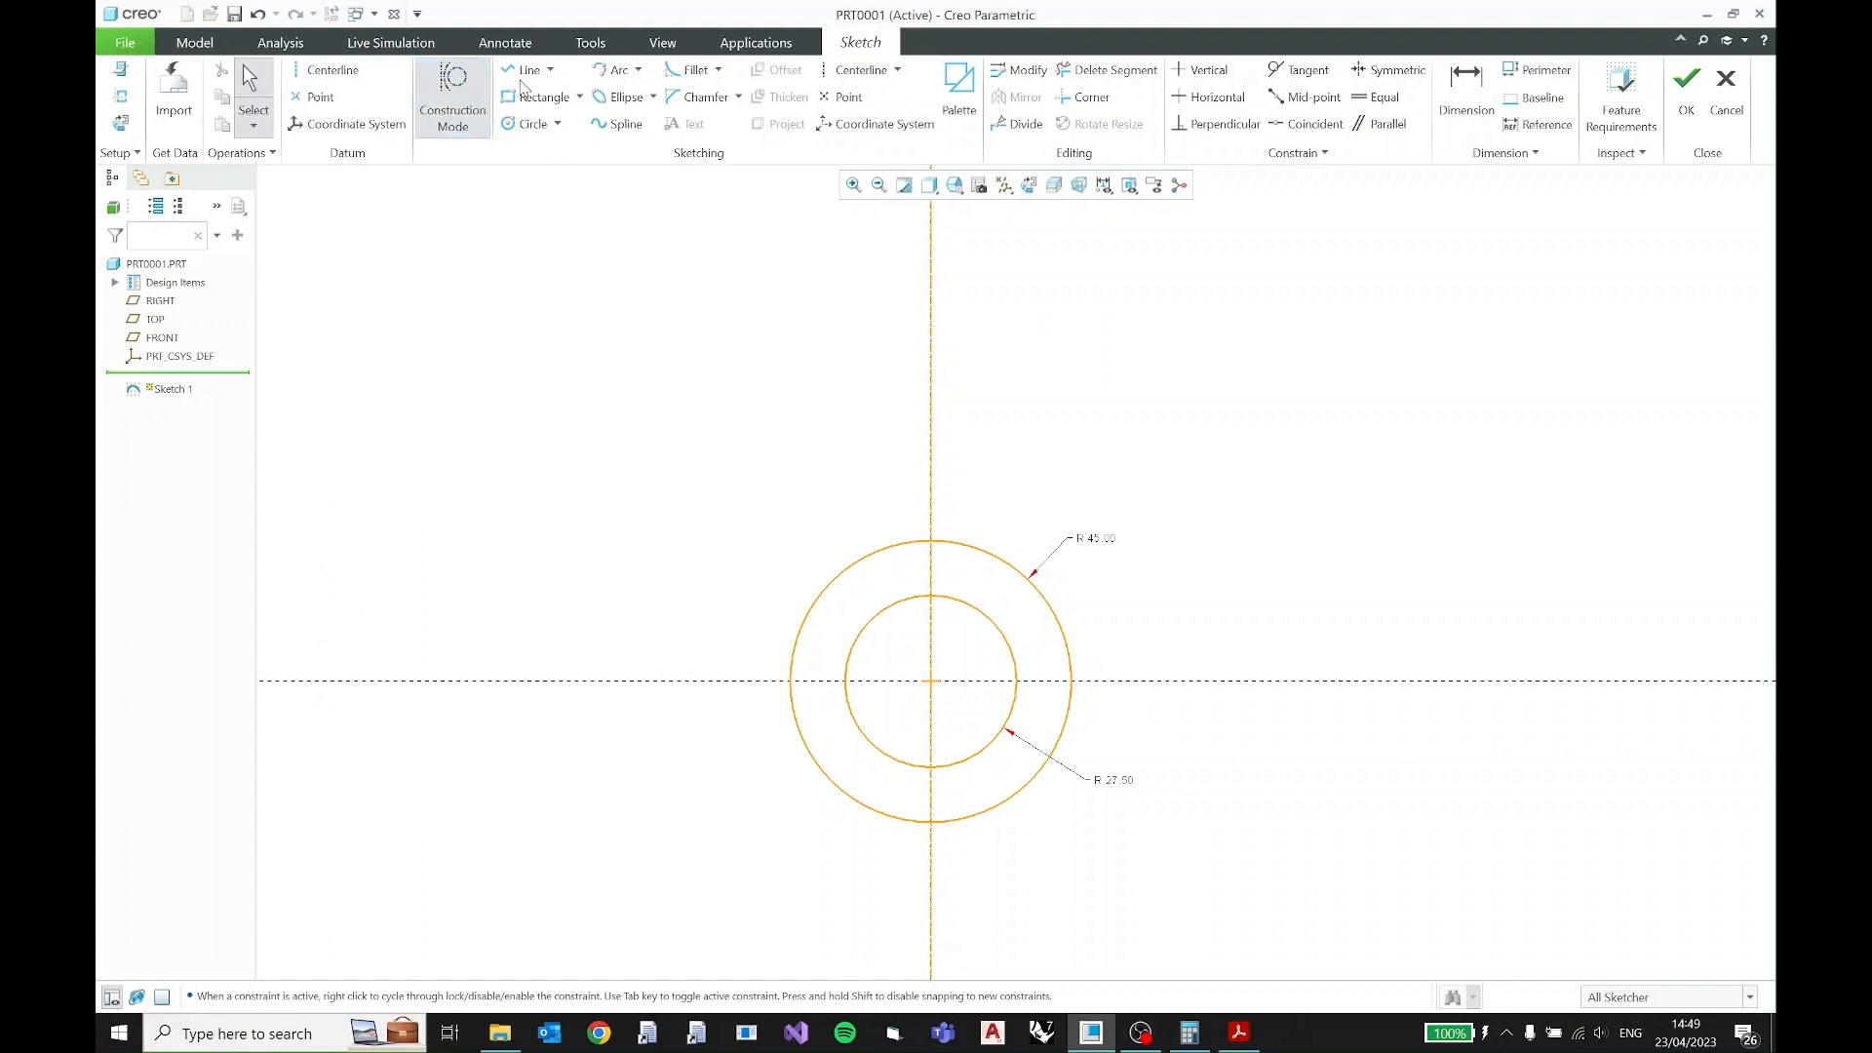
left_click(526, 70)
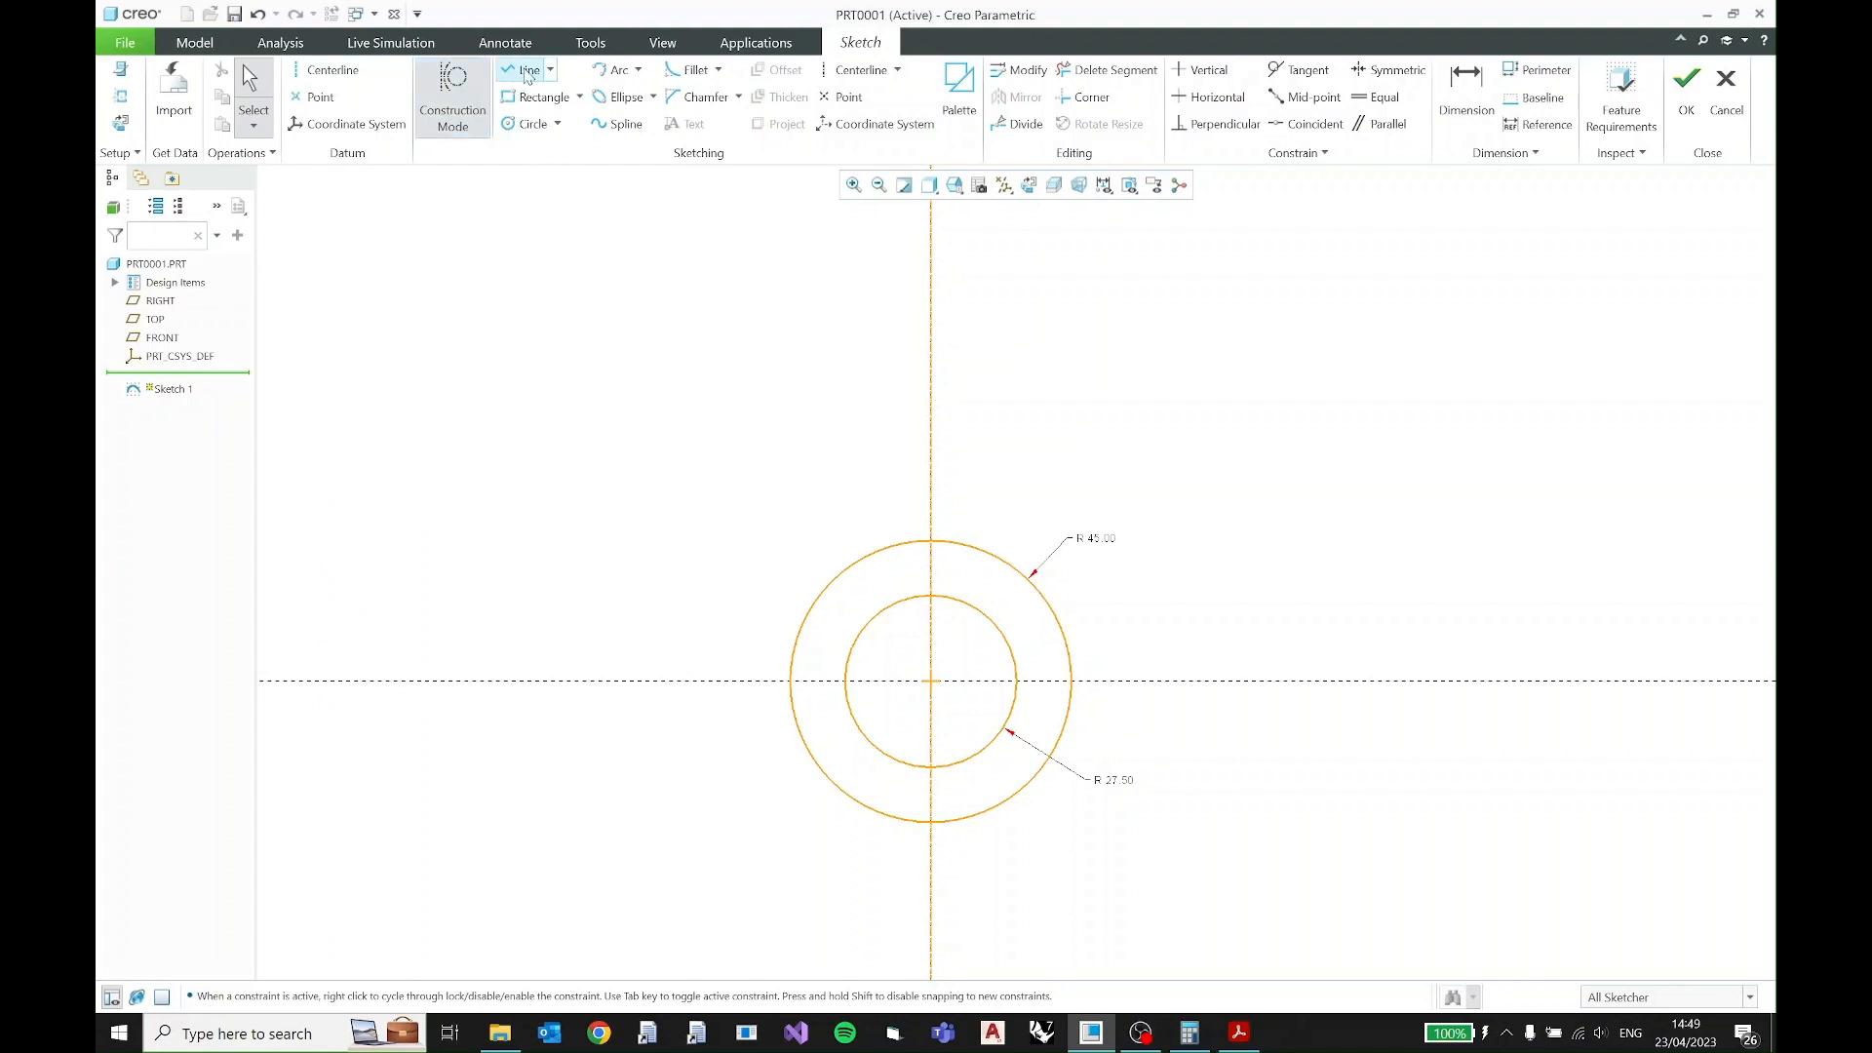
left_click(931, 681)
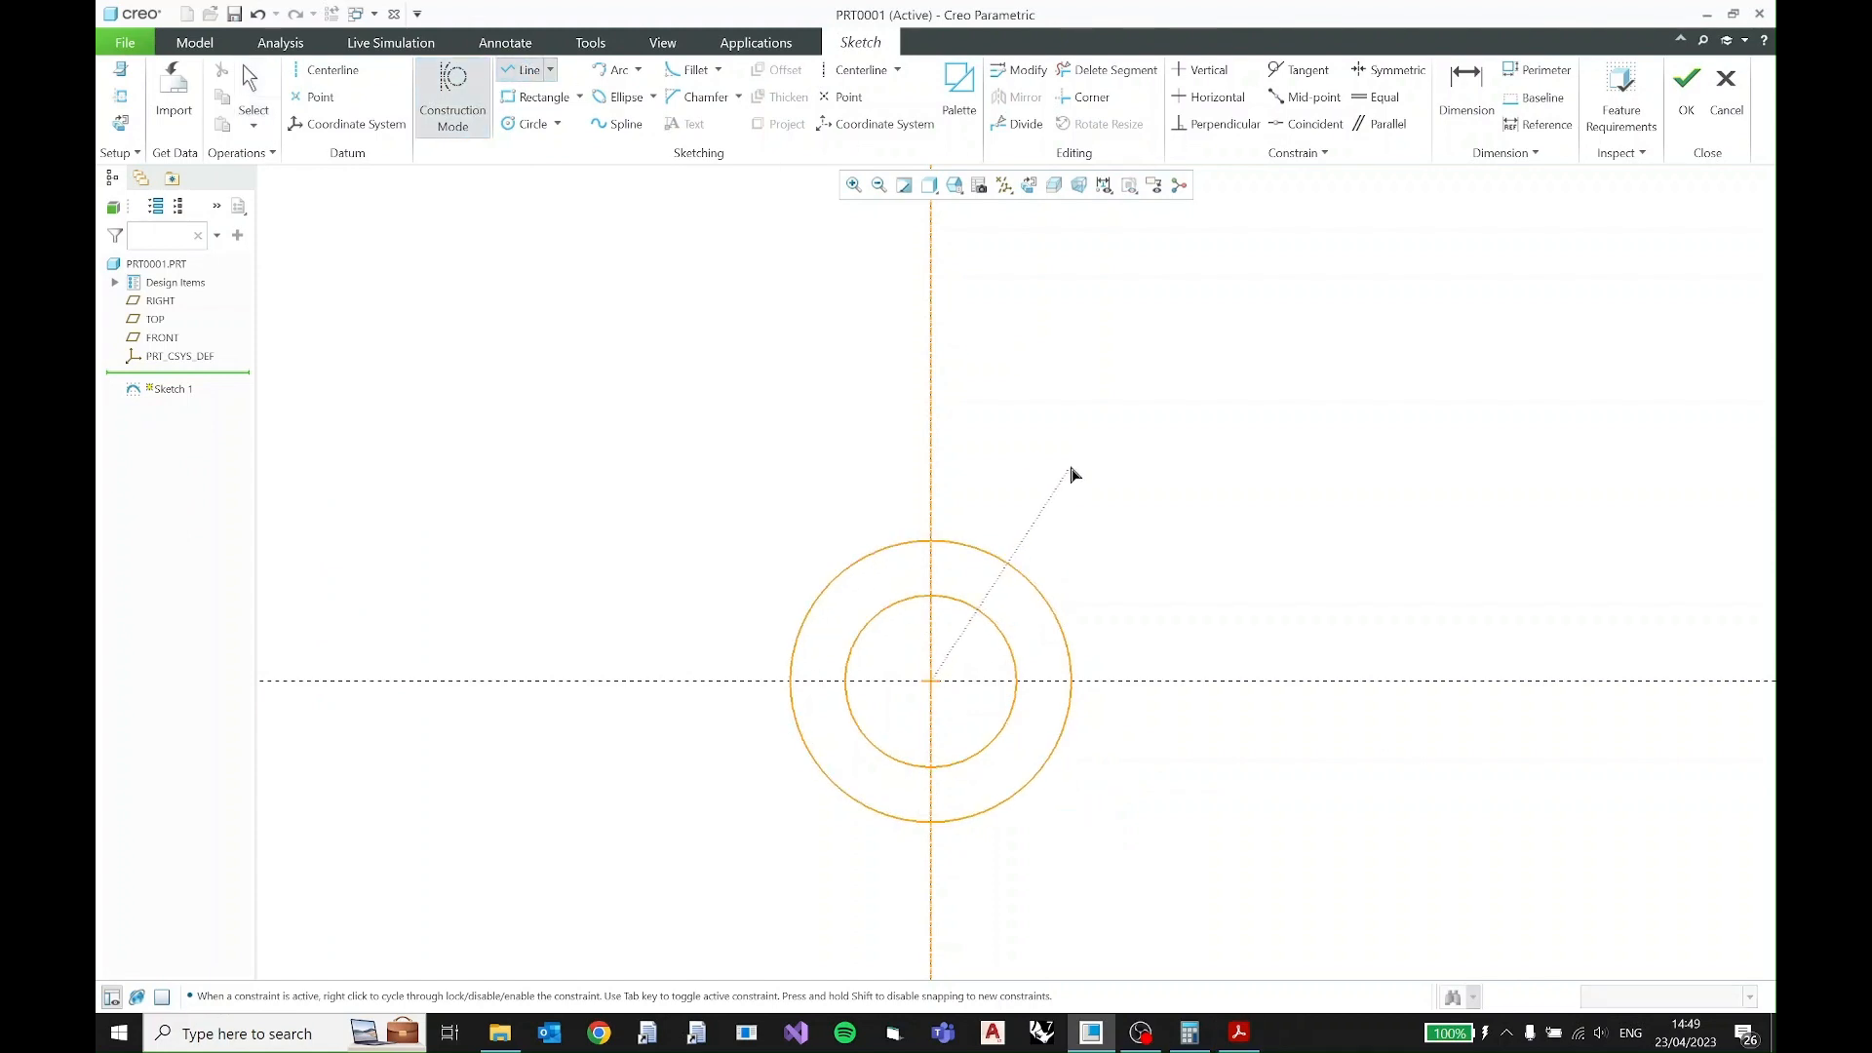
left_click(1088, 383)
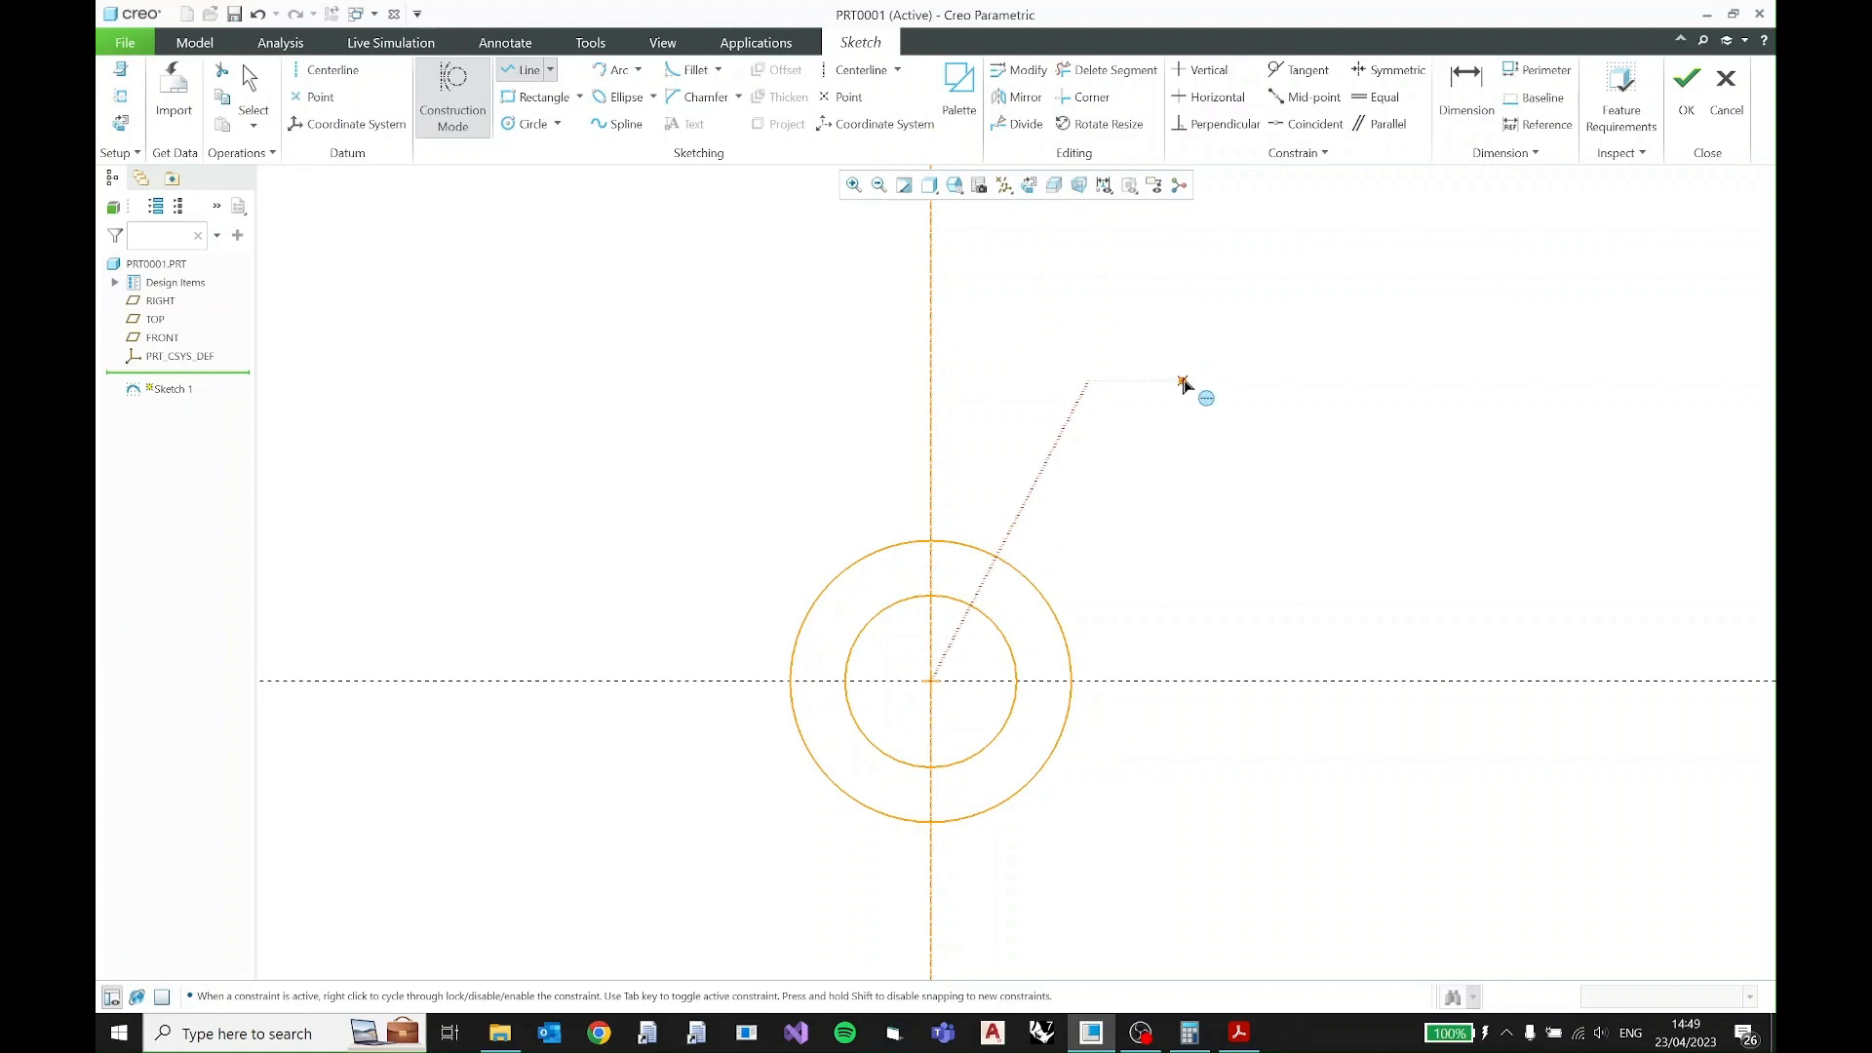
middle_click(1182, 383)
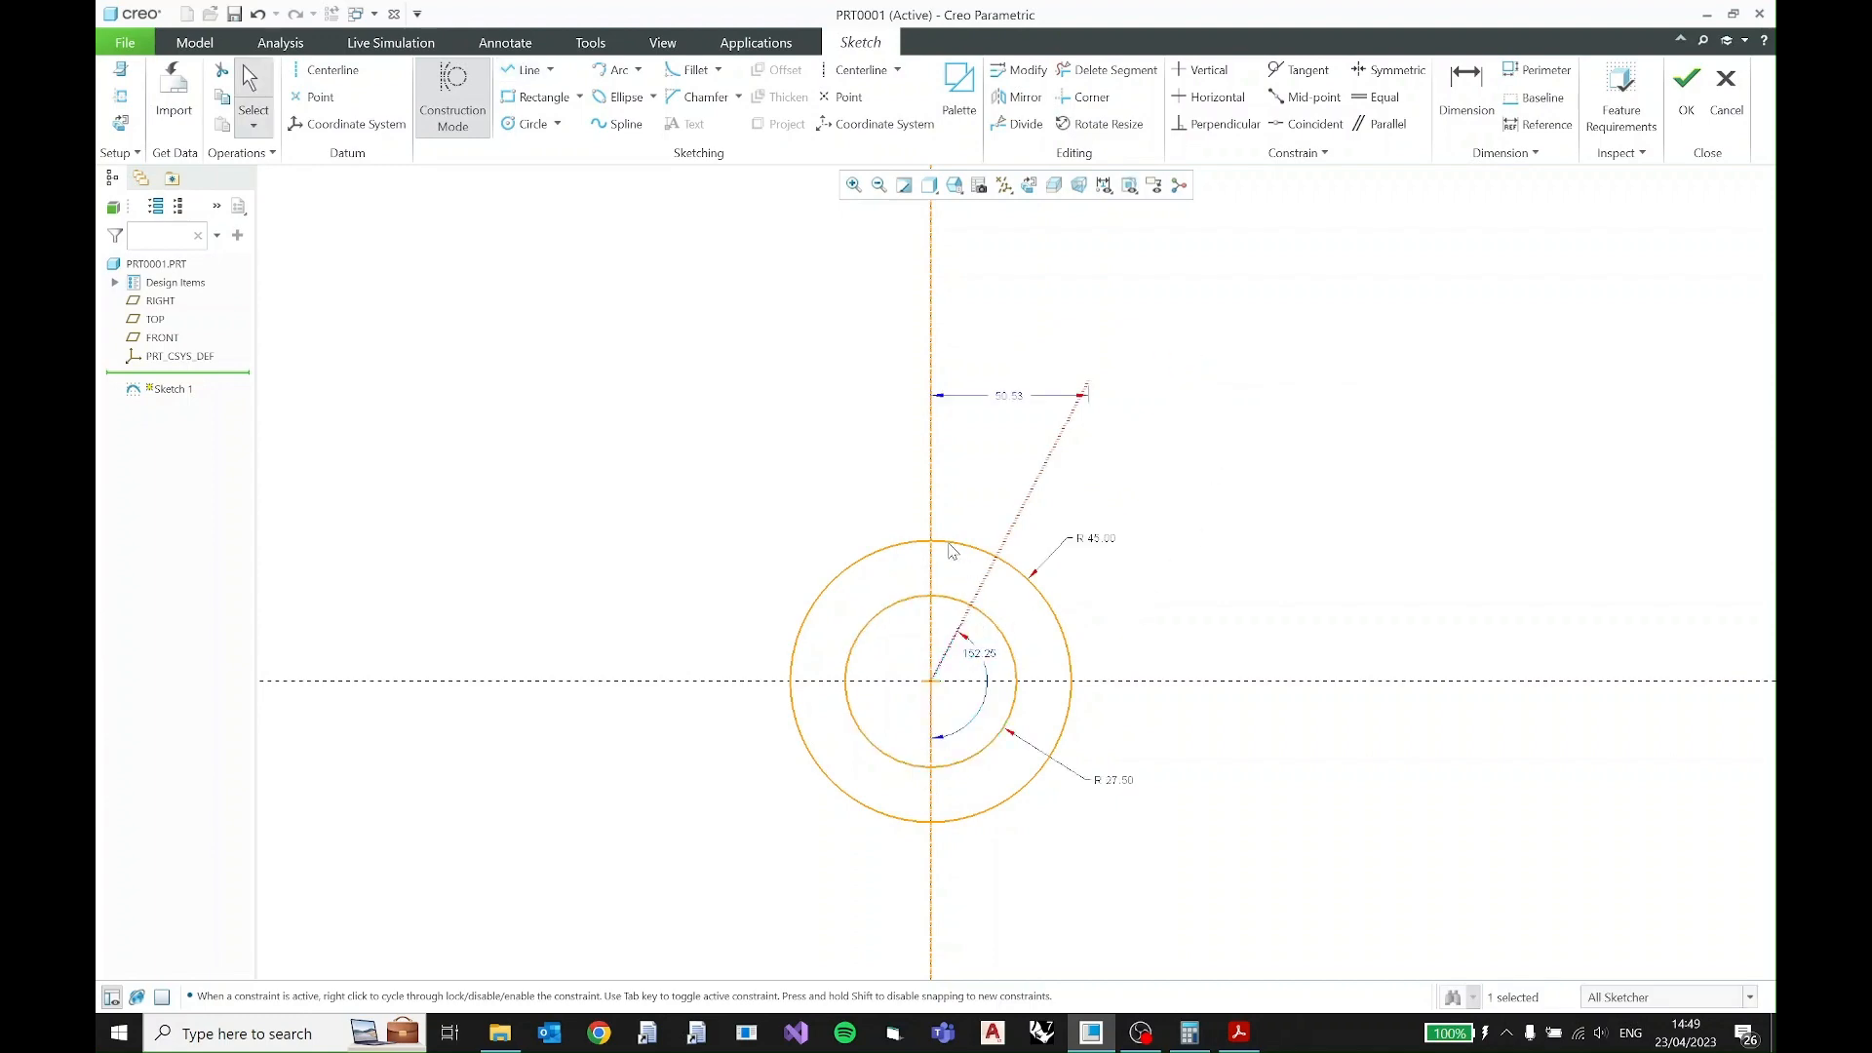
- Check the lobe angle in the 2D practice PDF and set the construction line's obtuse angle to the centerline to 150°
key("alt+Tab")
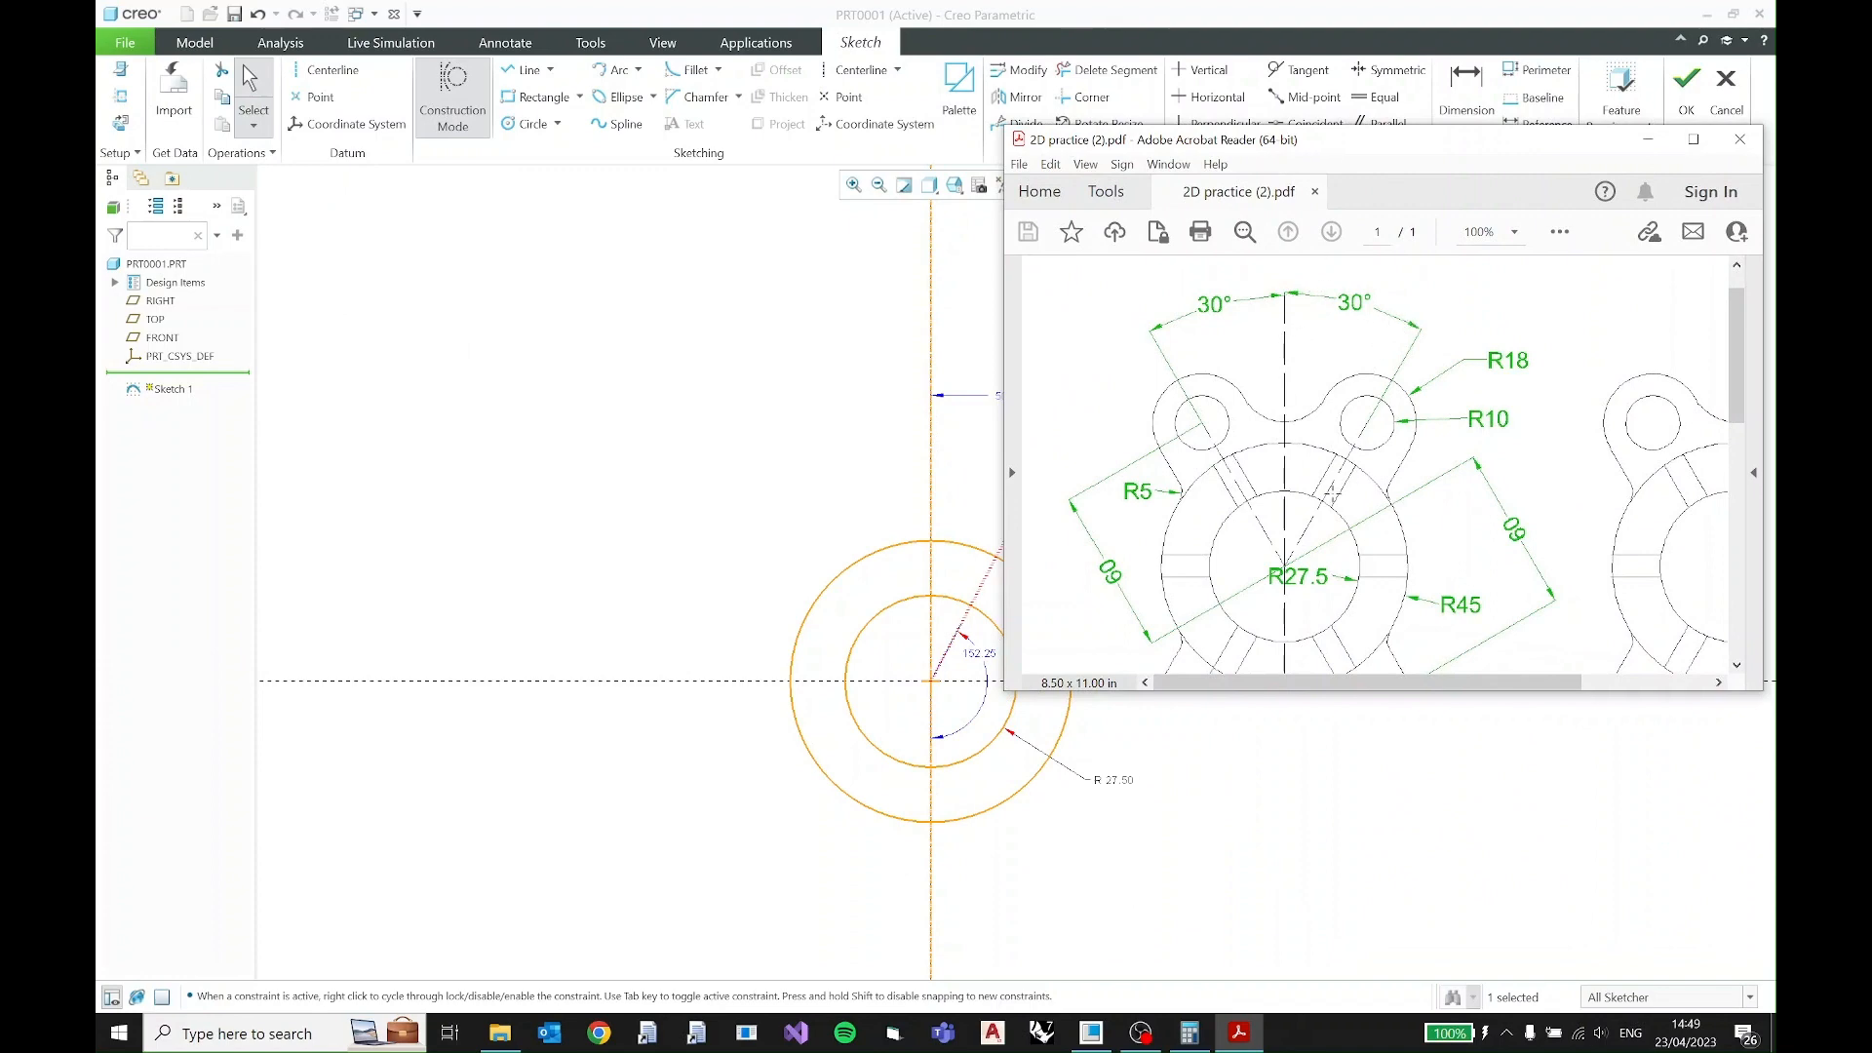
left_click_drag(1319, 142, 1375, 126)
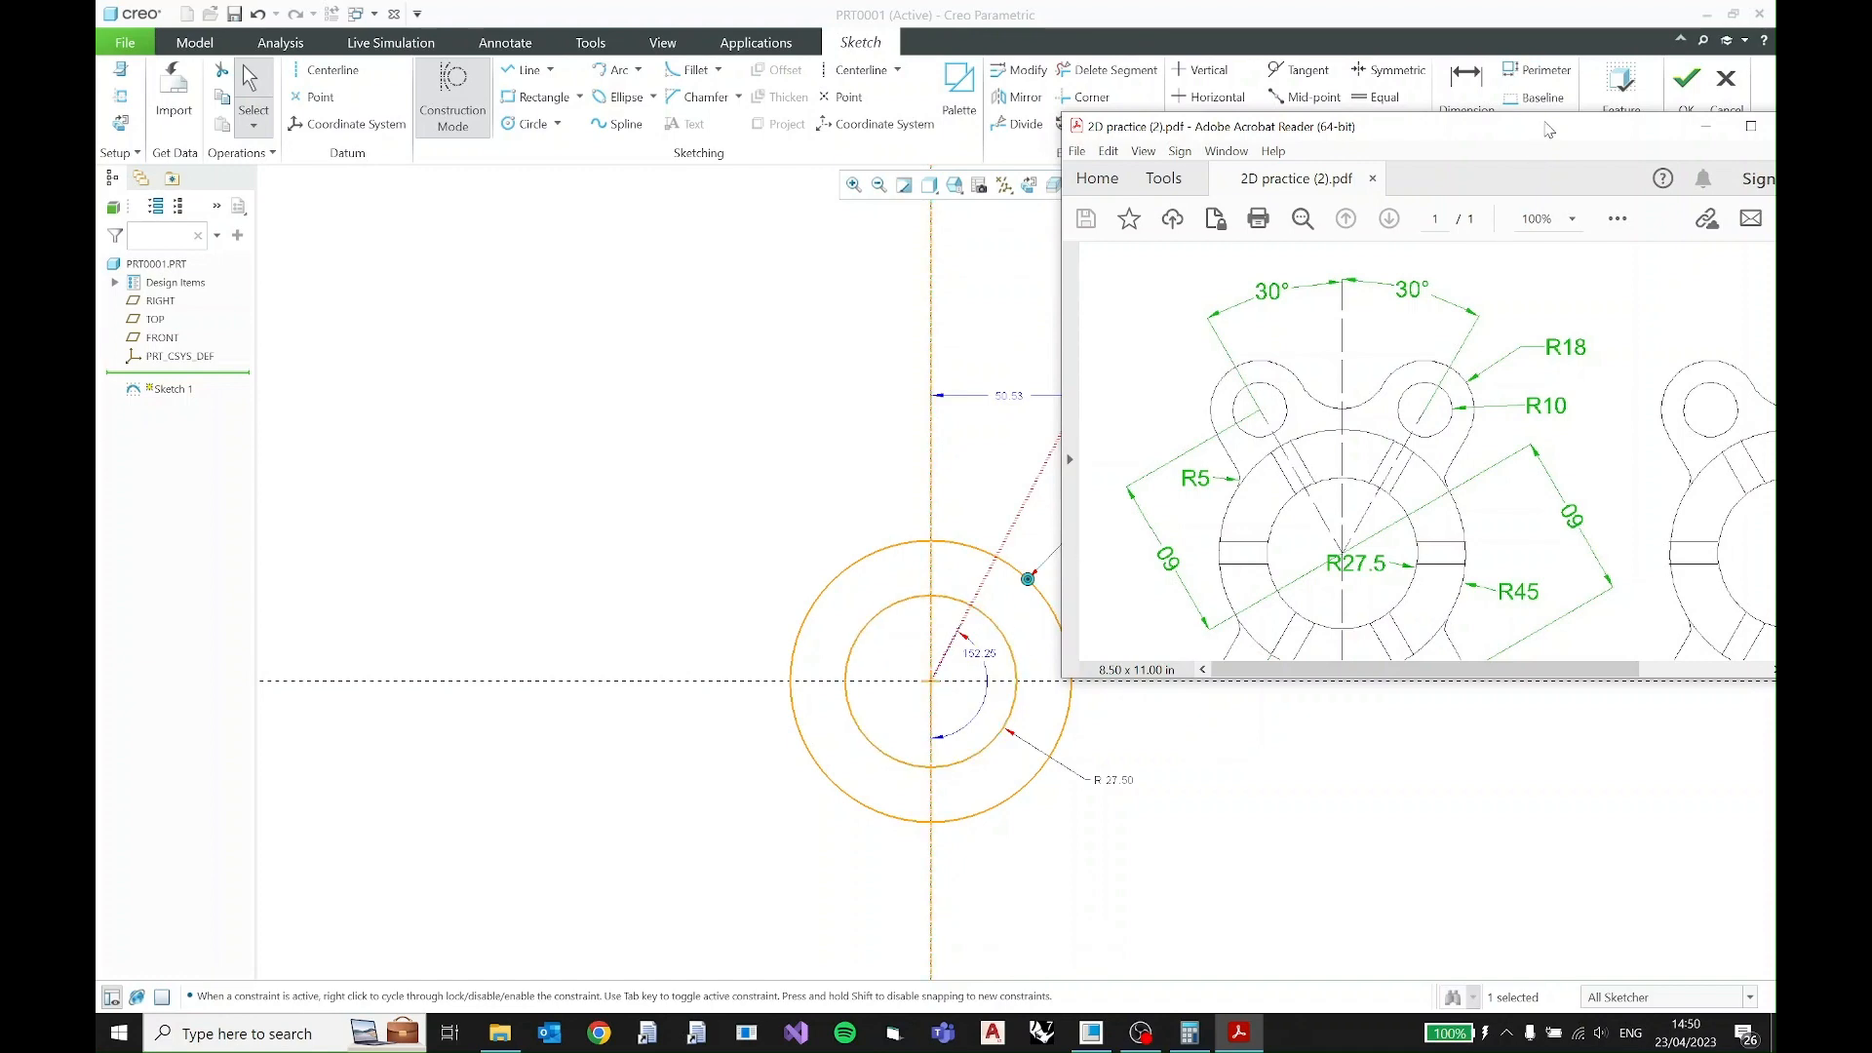
left_click_drag(1549, 128, 1462, 134)
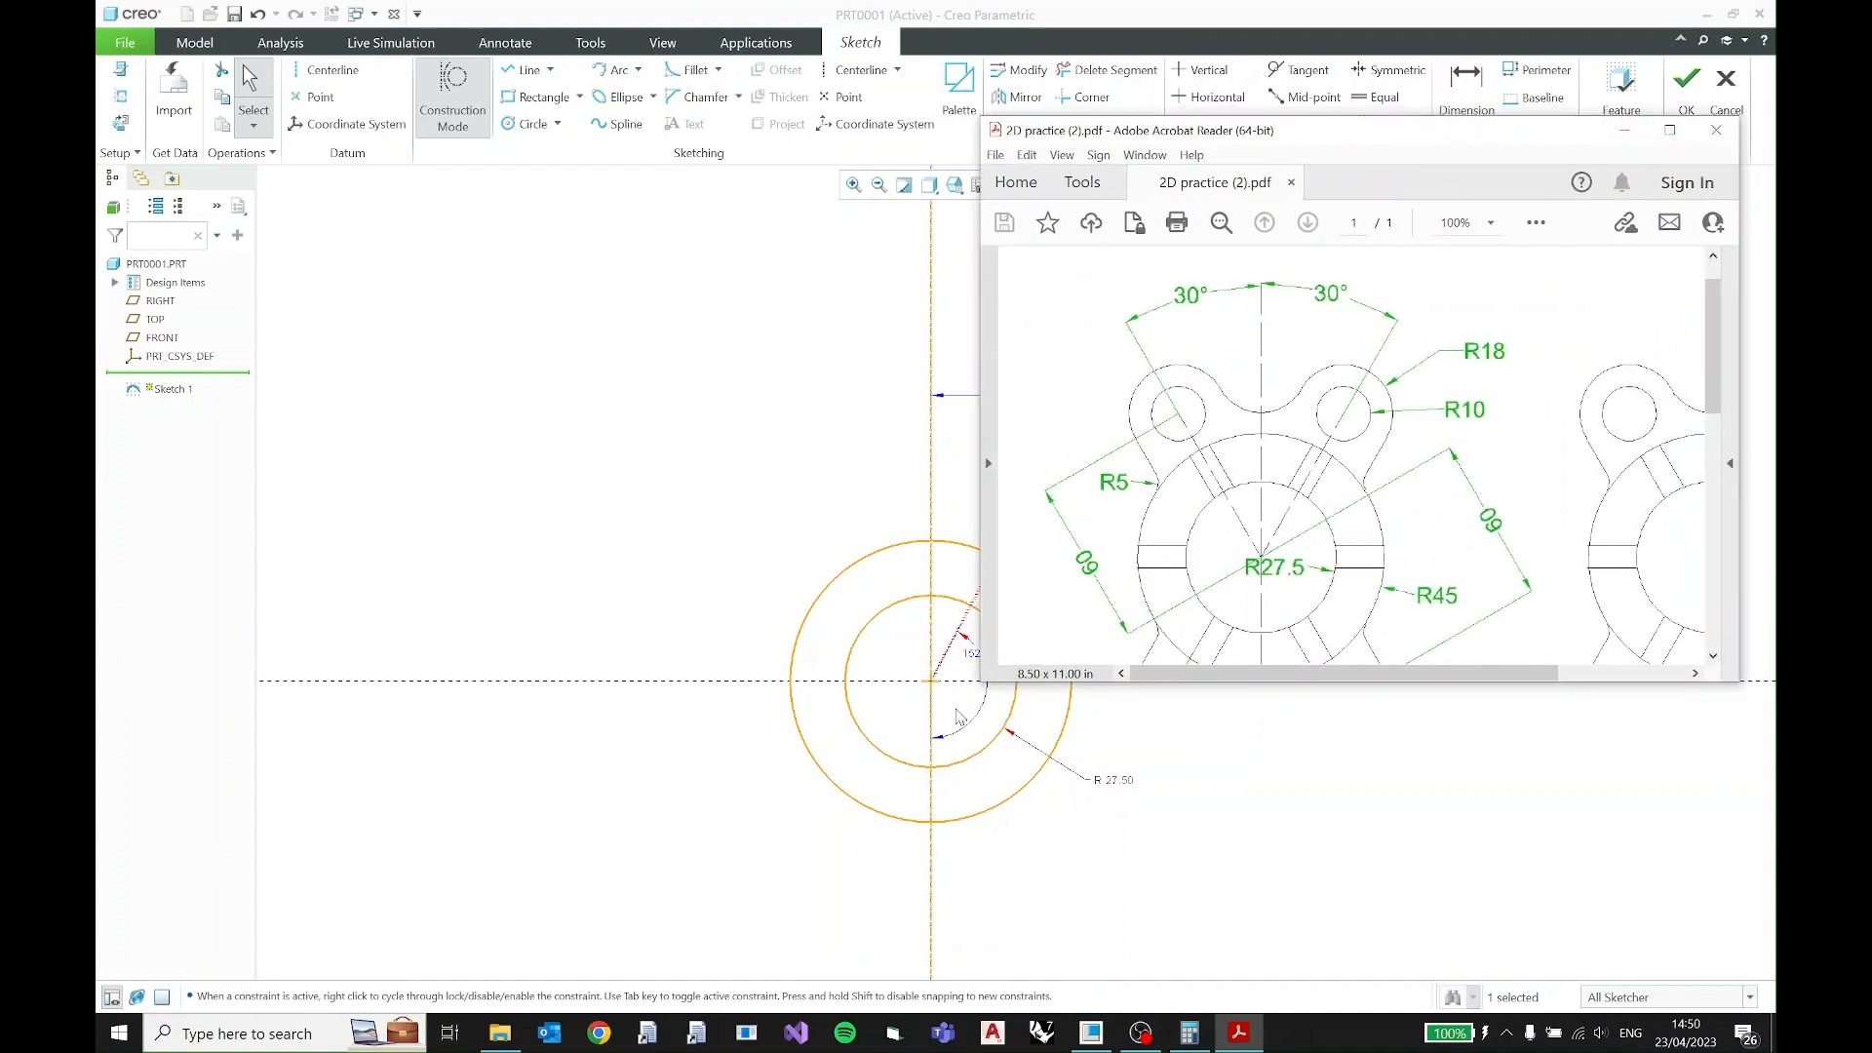
left_click(1623, 129)
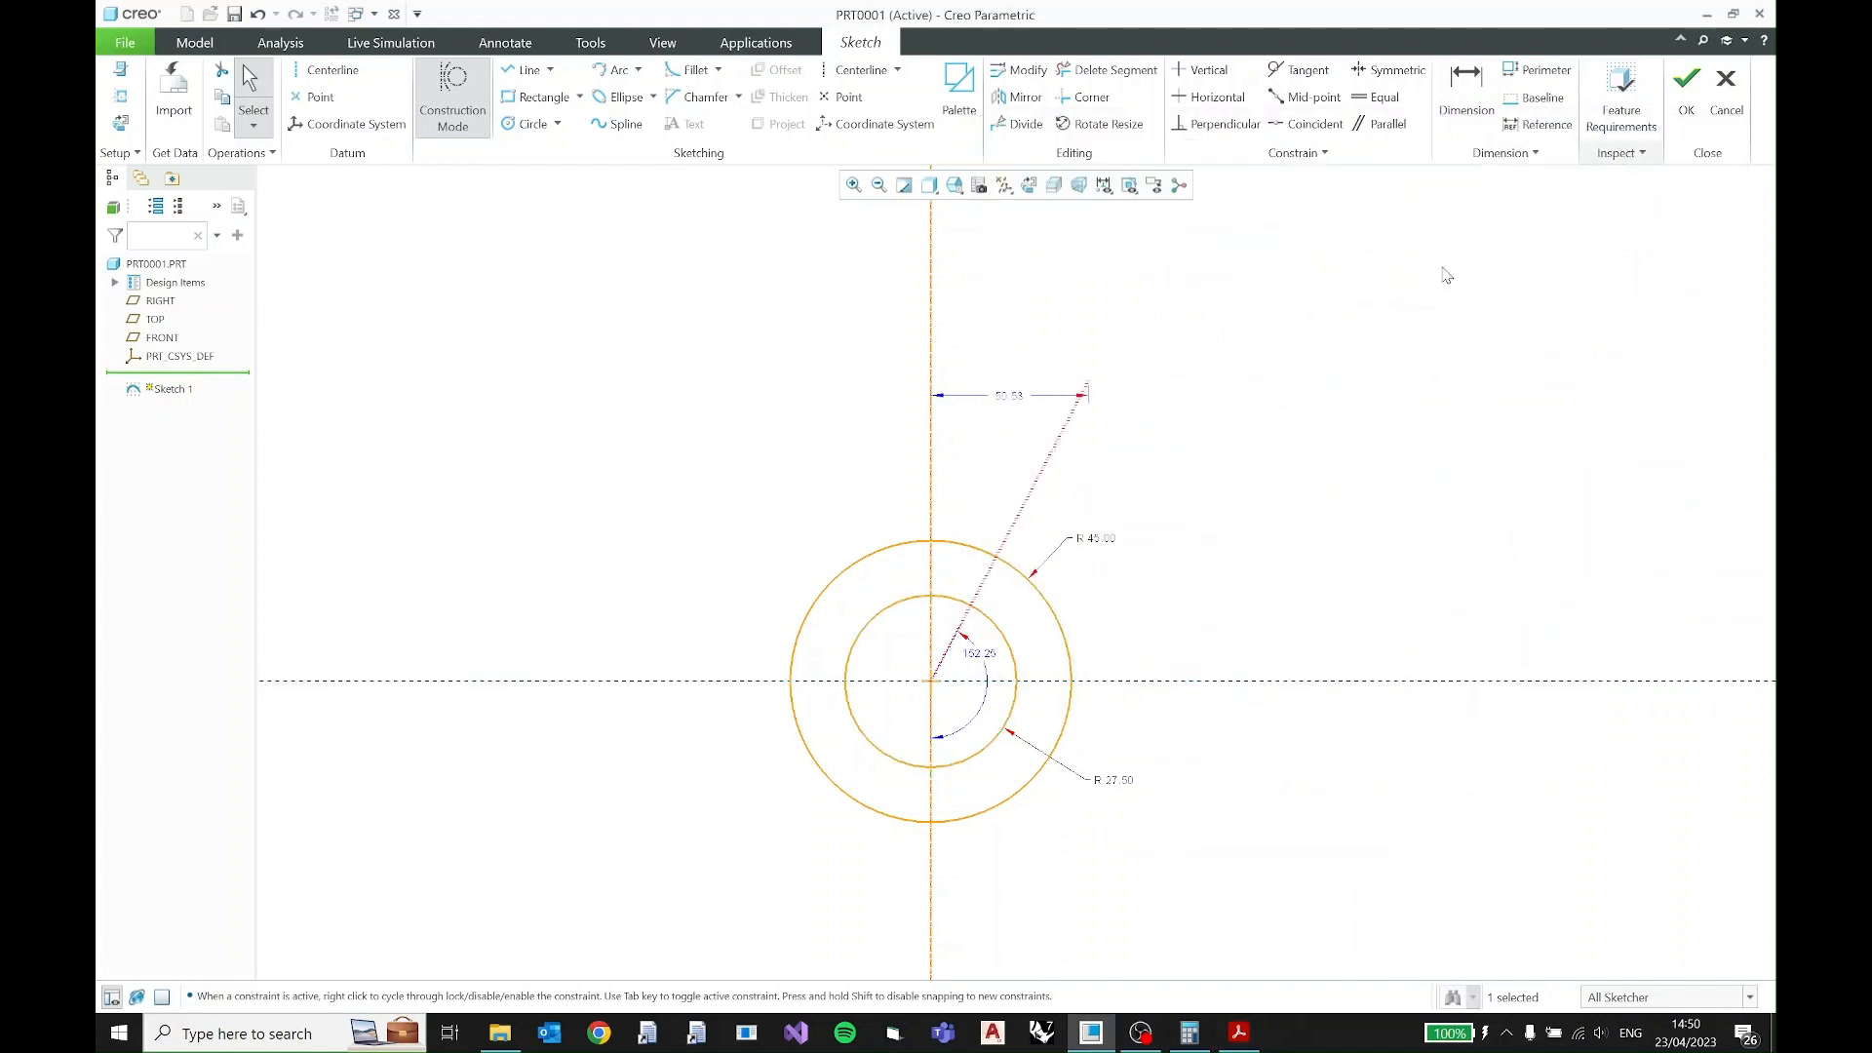
left_click(987, 655)
double_click(987, 655)
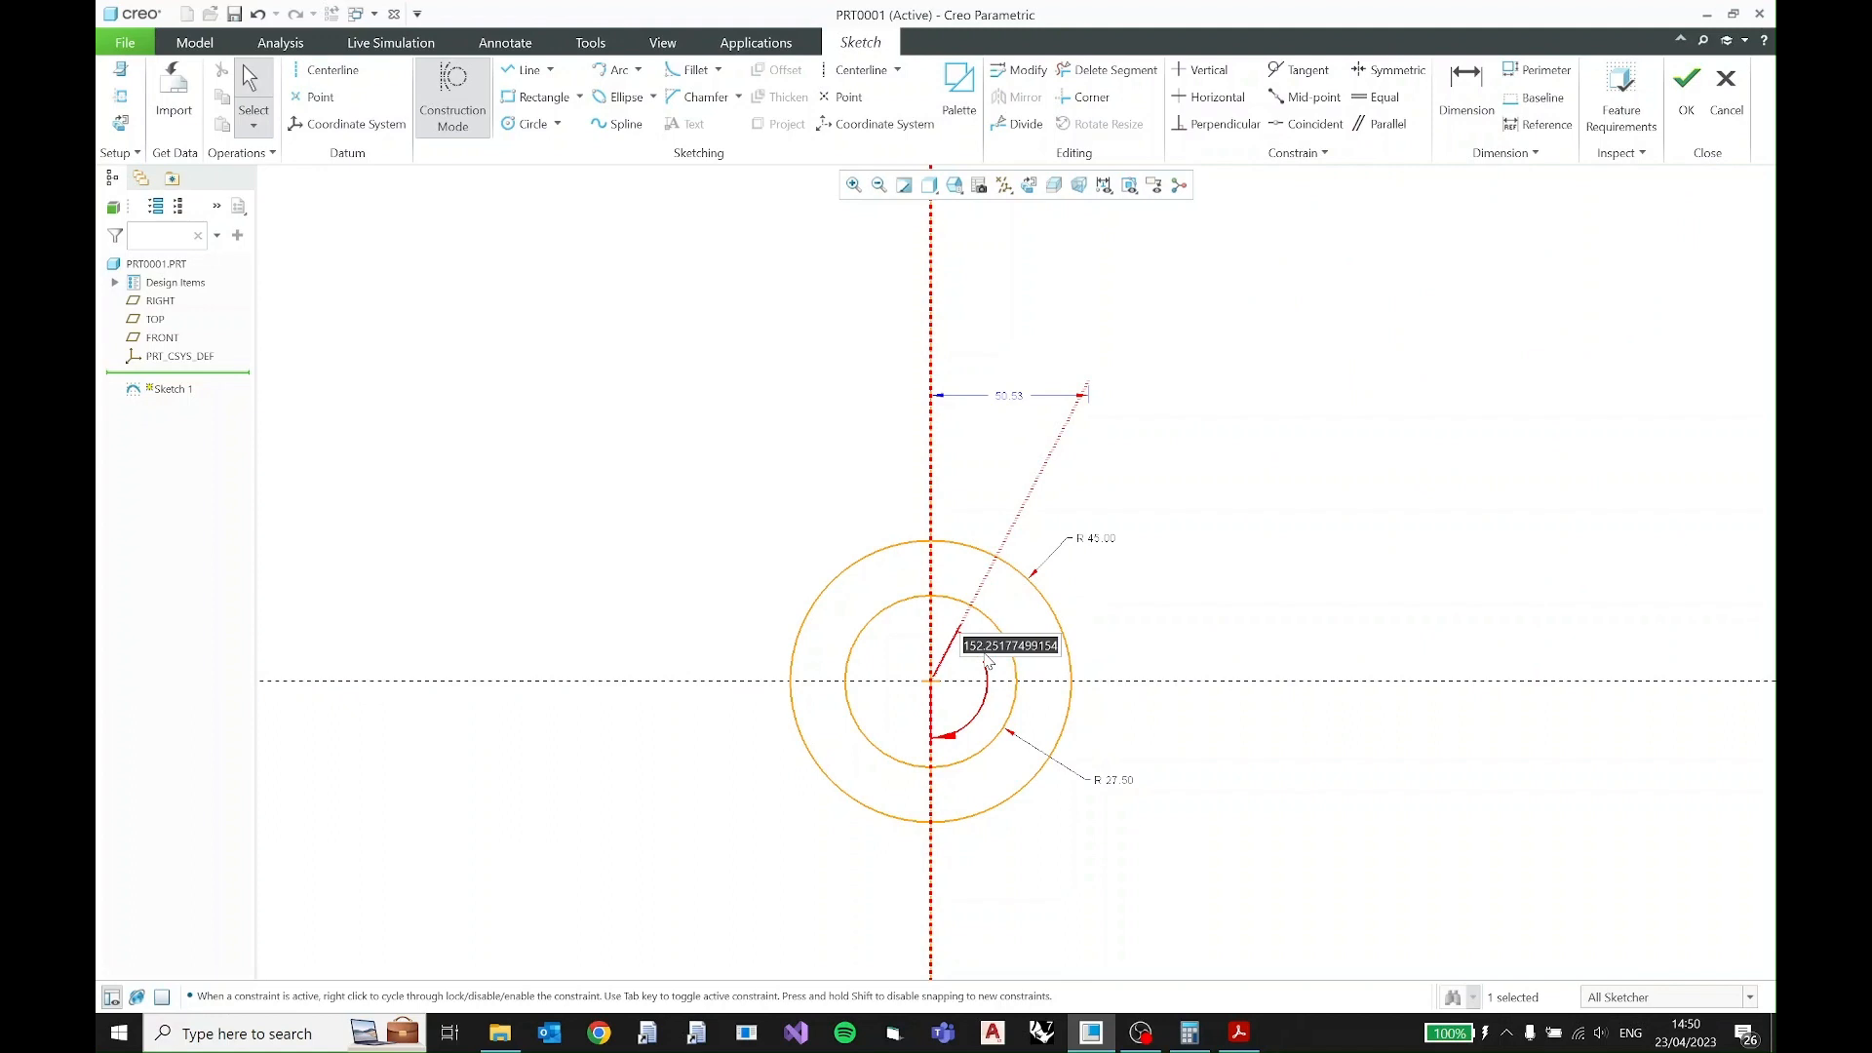
type("150")
key("Return")
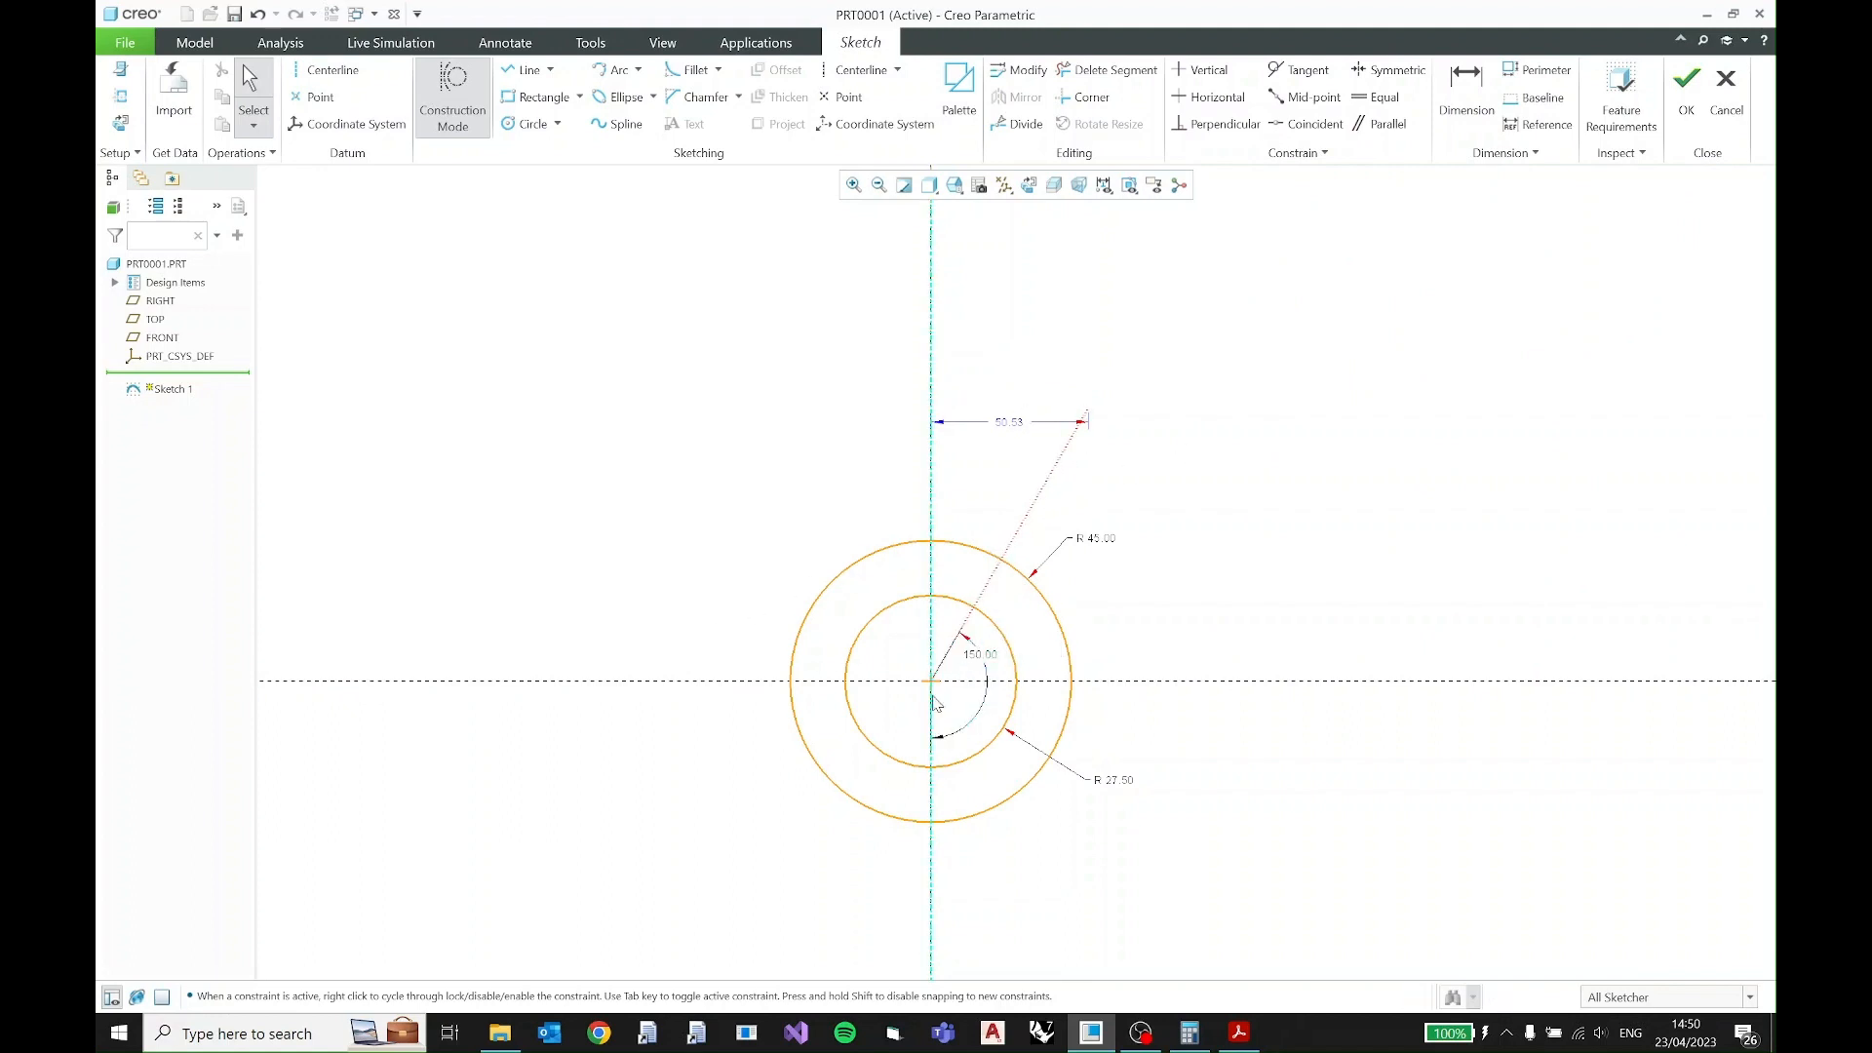
- Check the PDF for the hole distance, and dimension the slanted construction line's length at 60
left_click(1237, 1039)
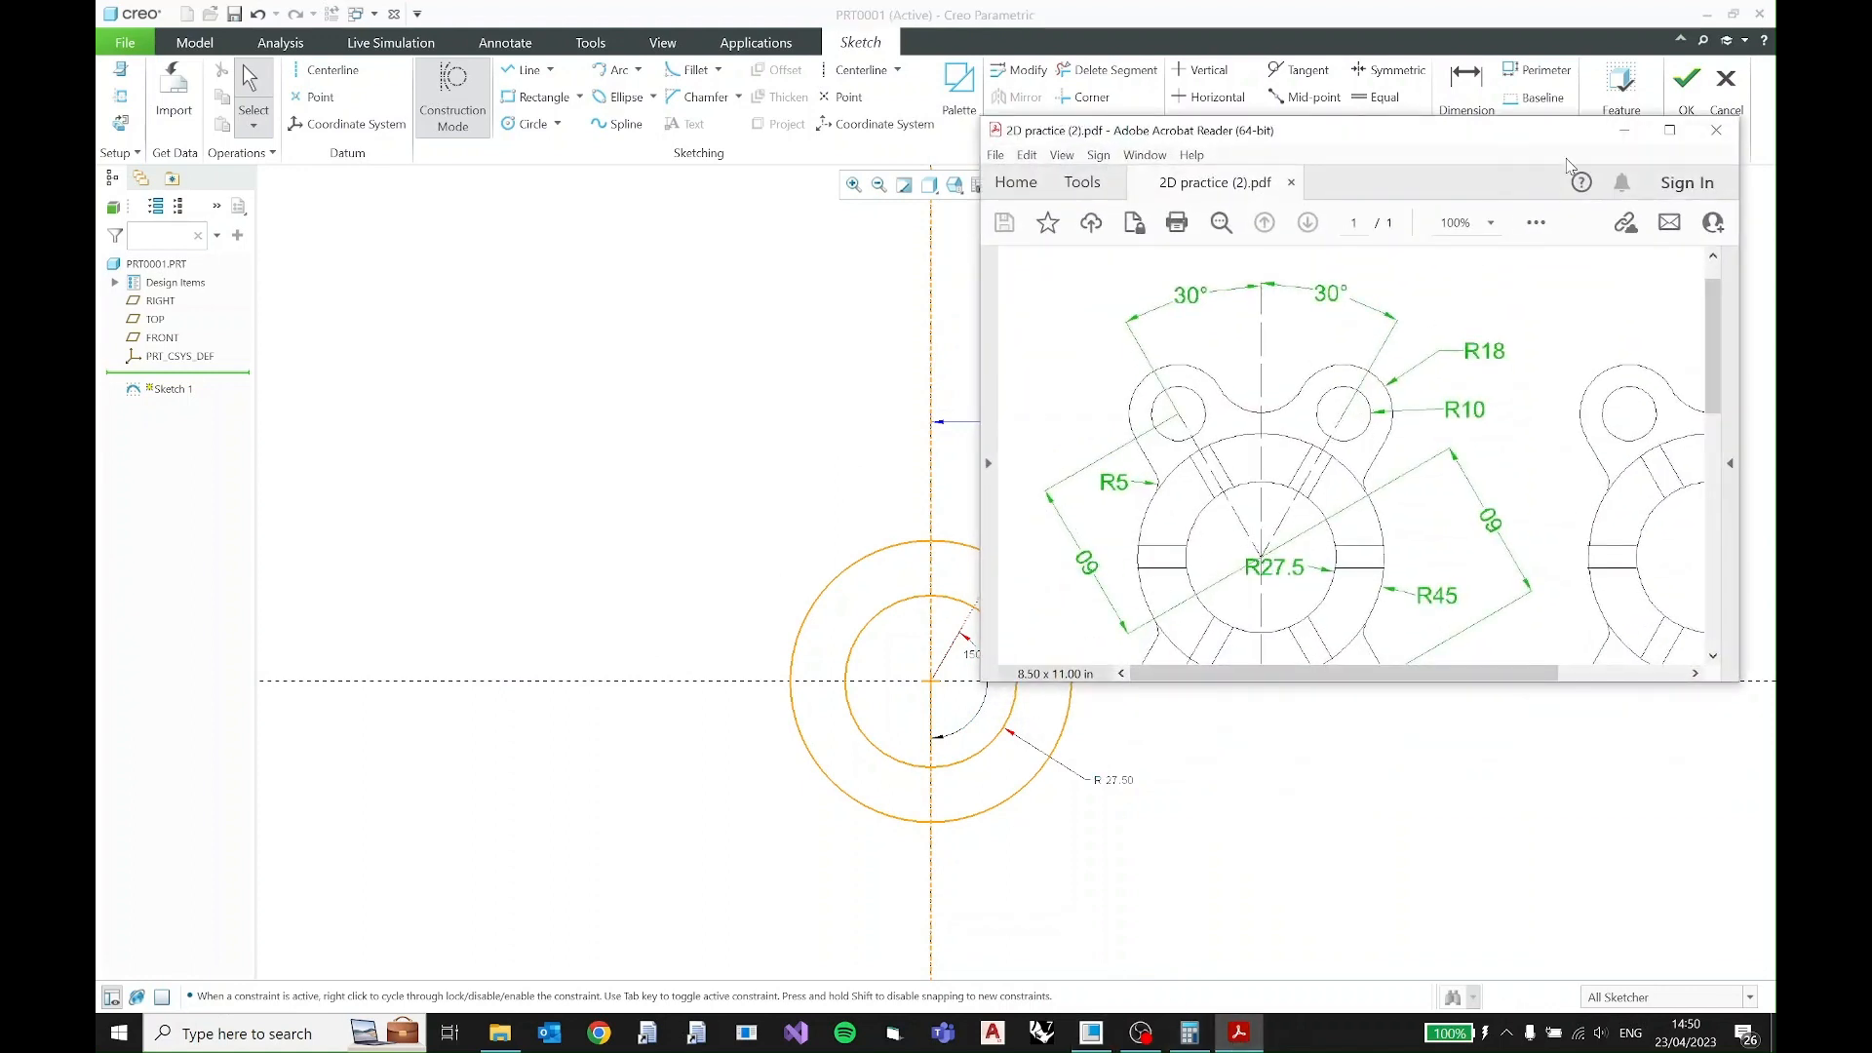
left_click(1631, 132)
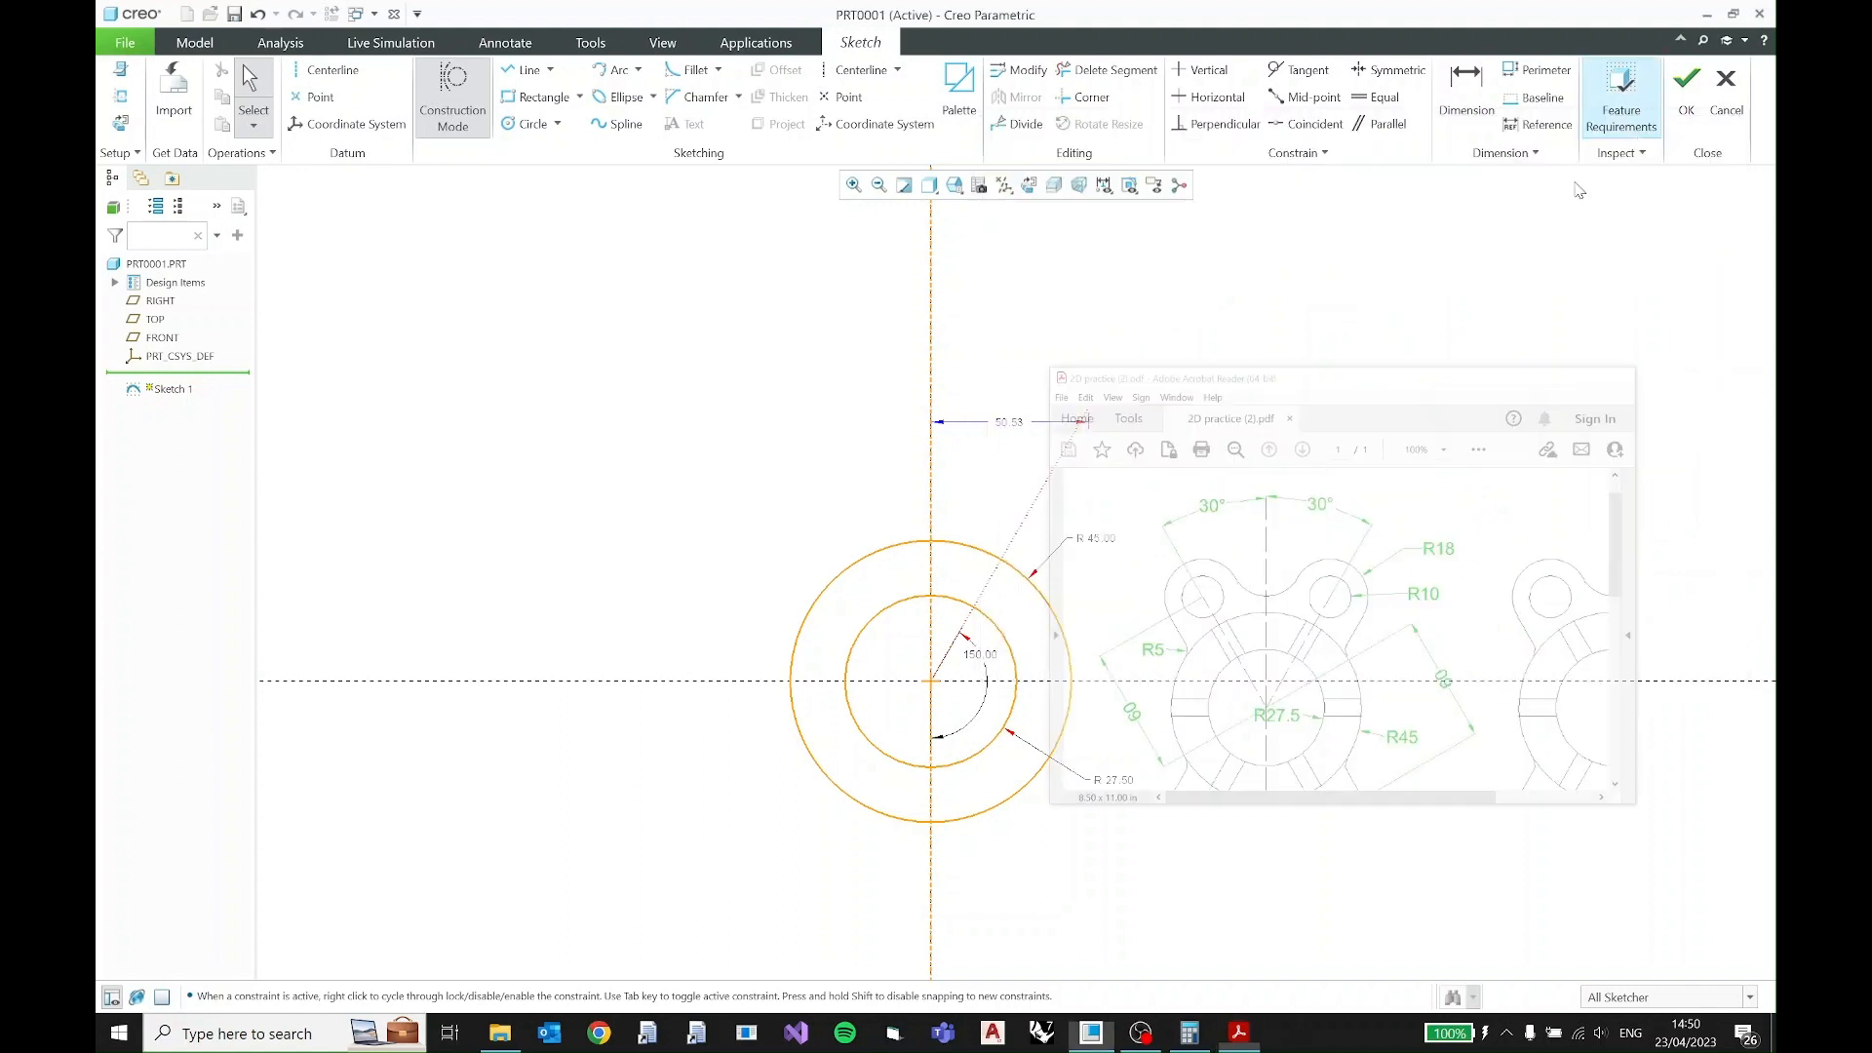
left_click(996, 581)
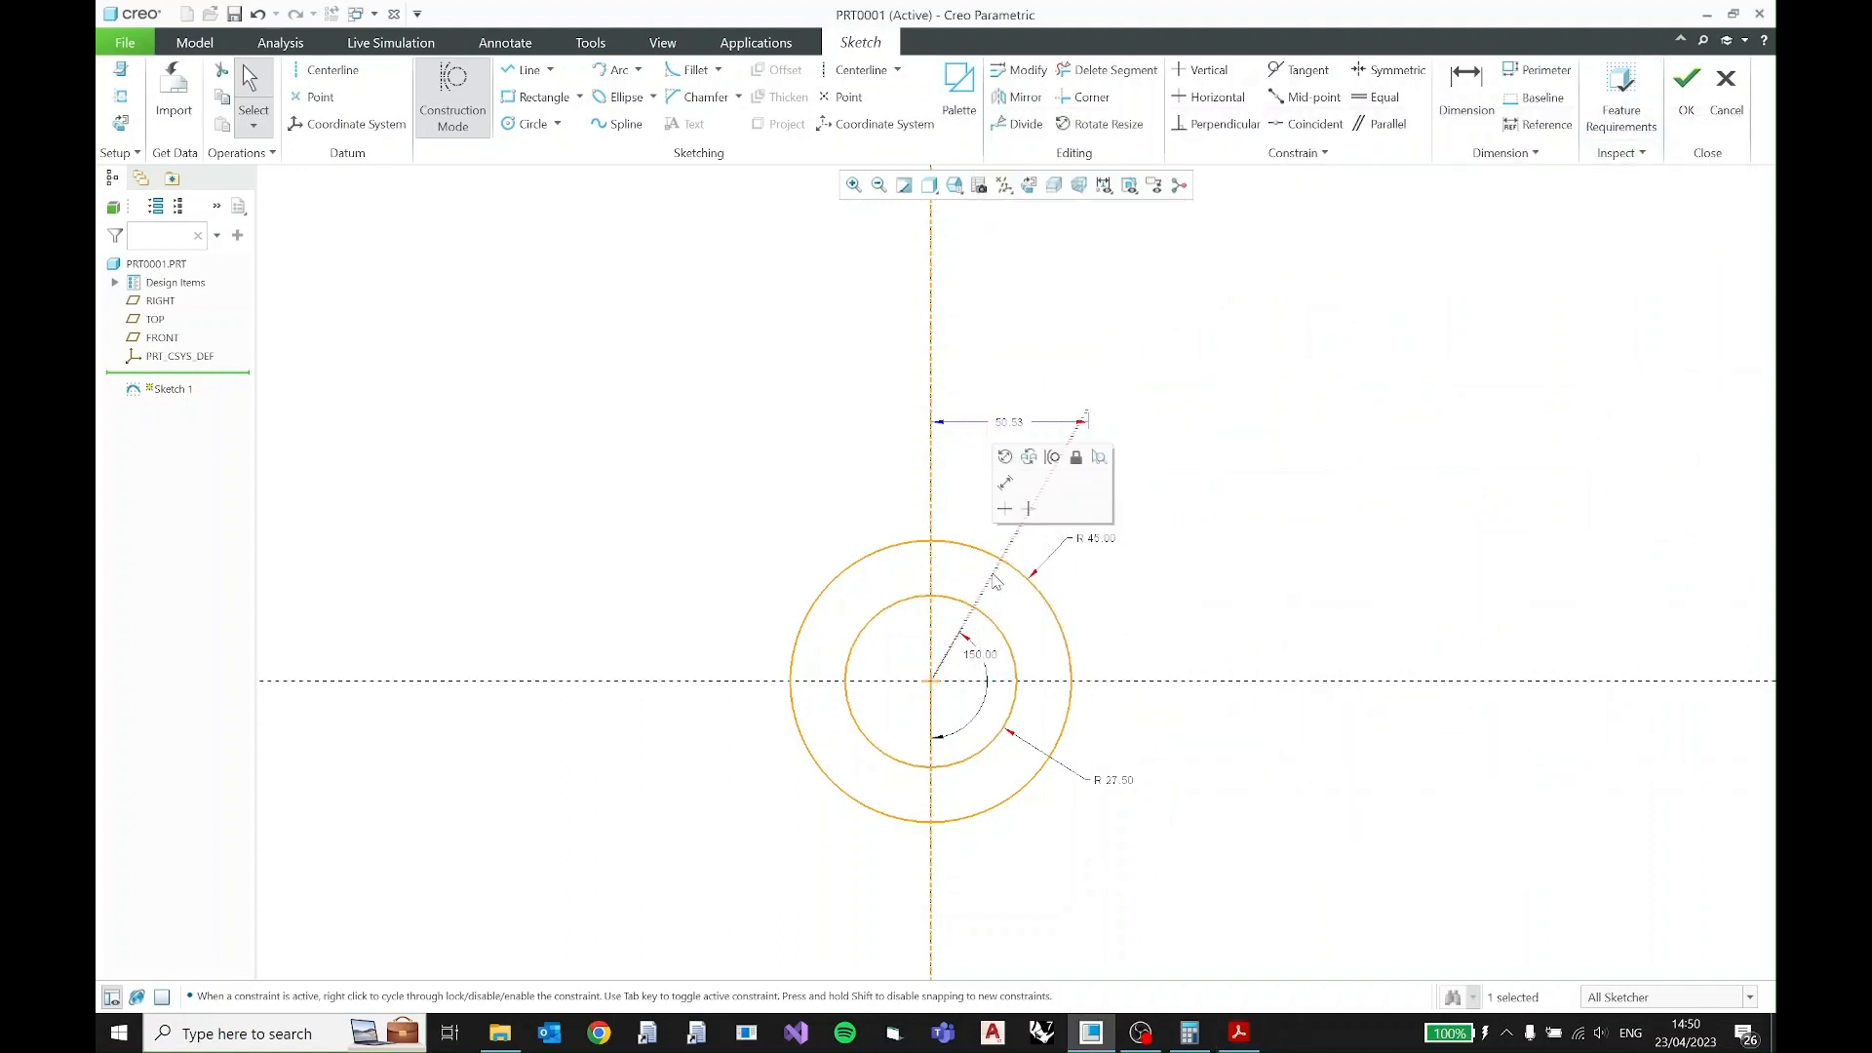
left_click(1006, 483)
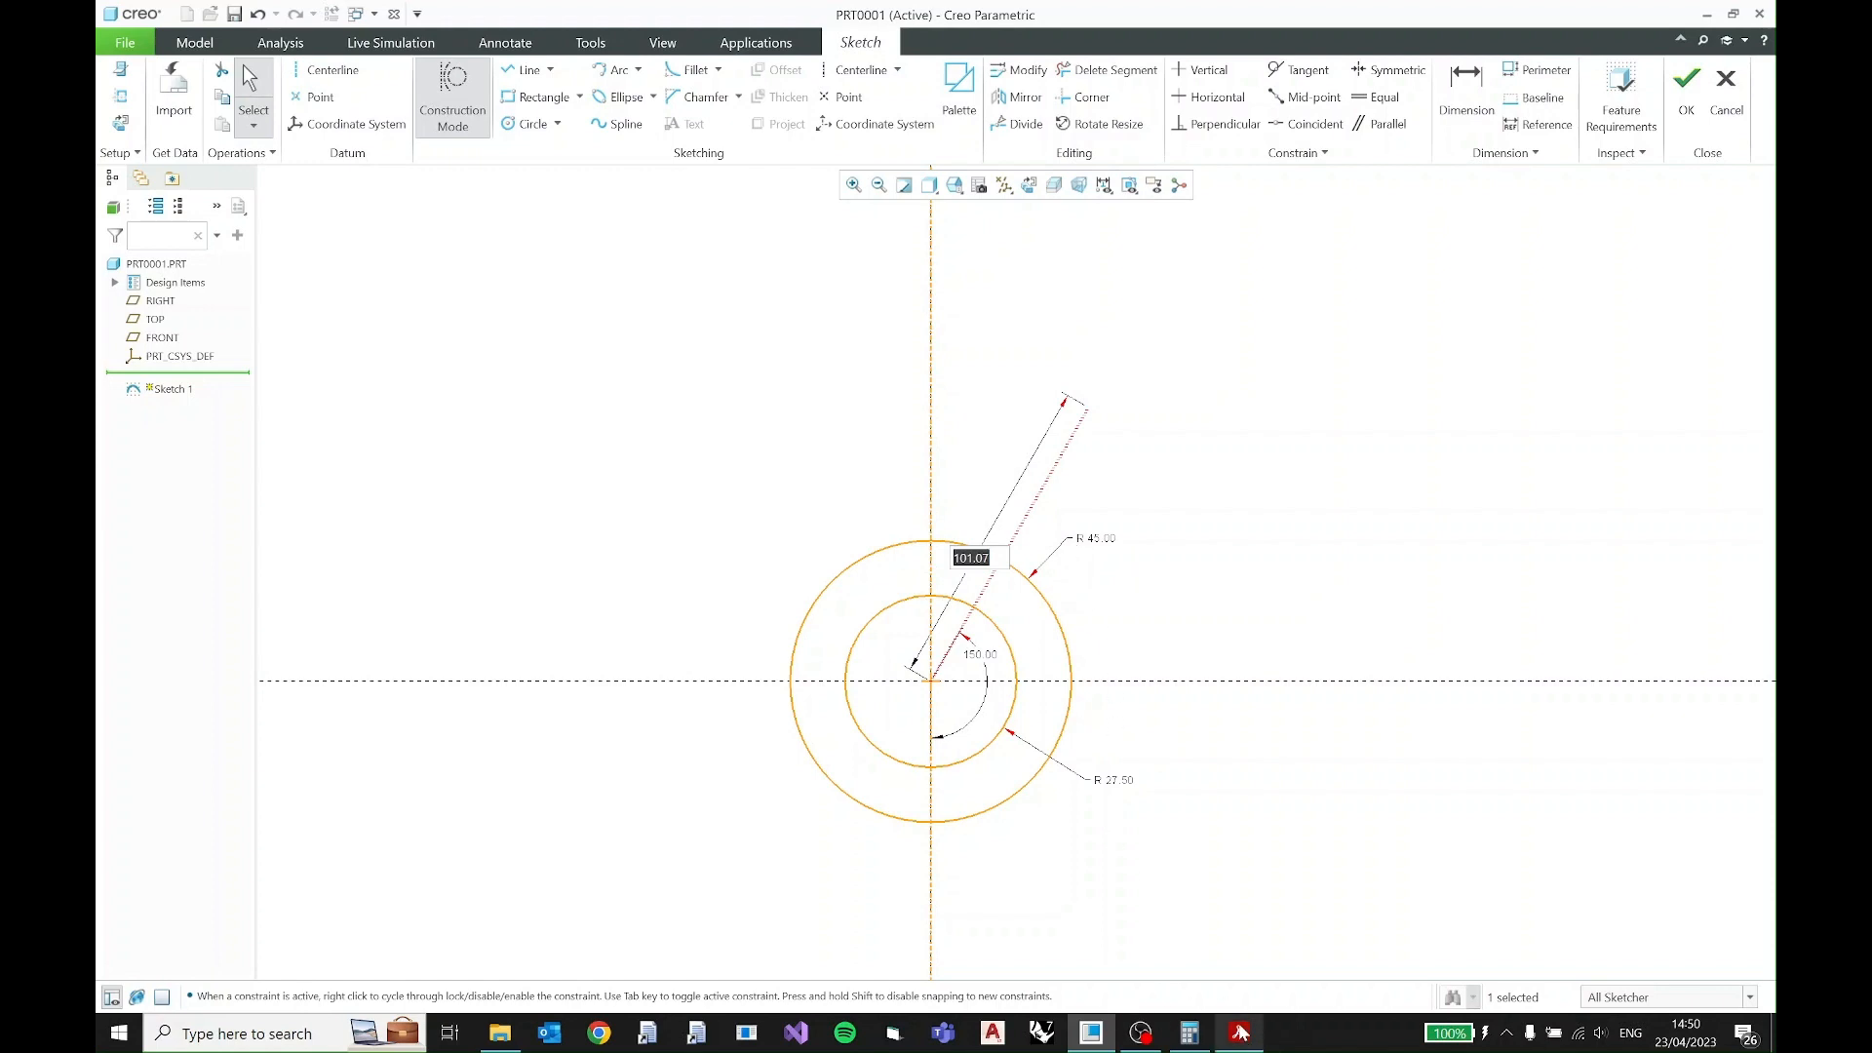
type("6")
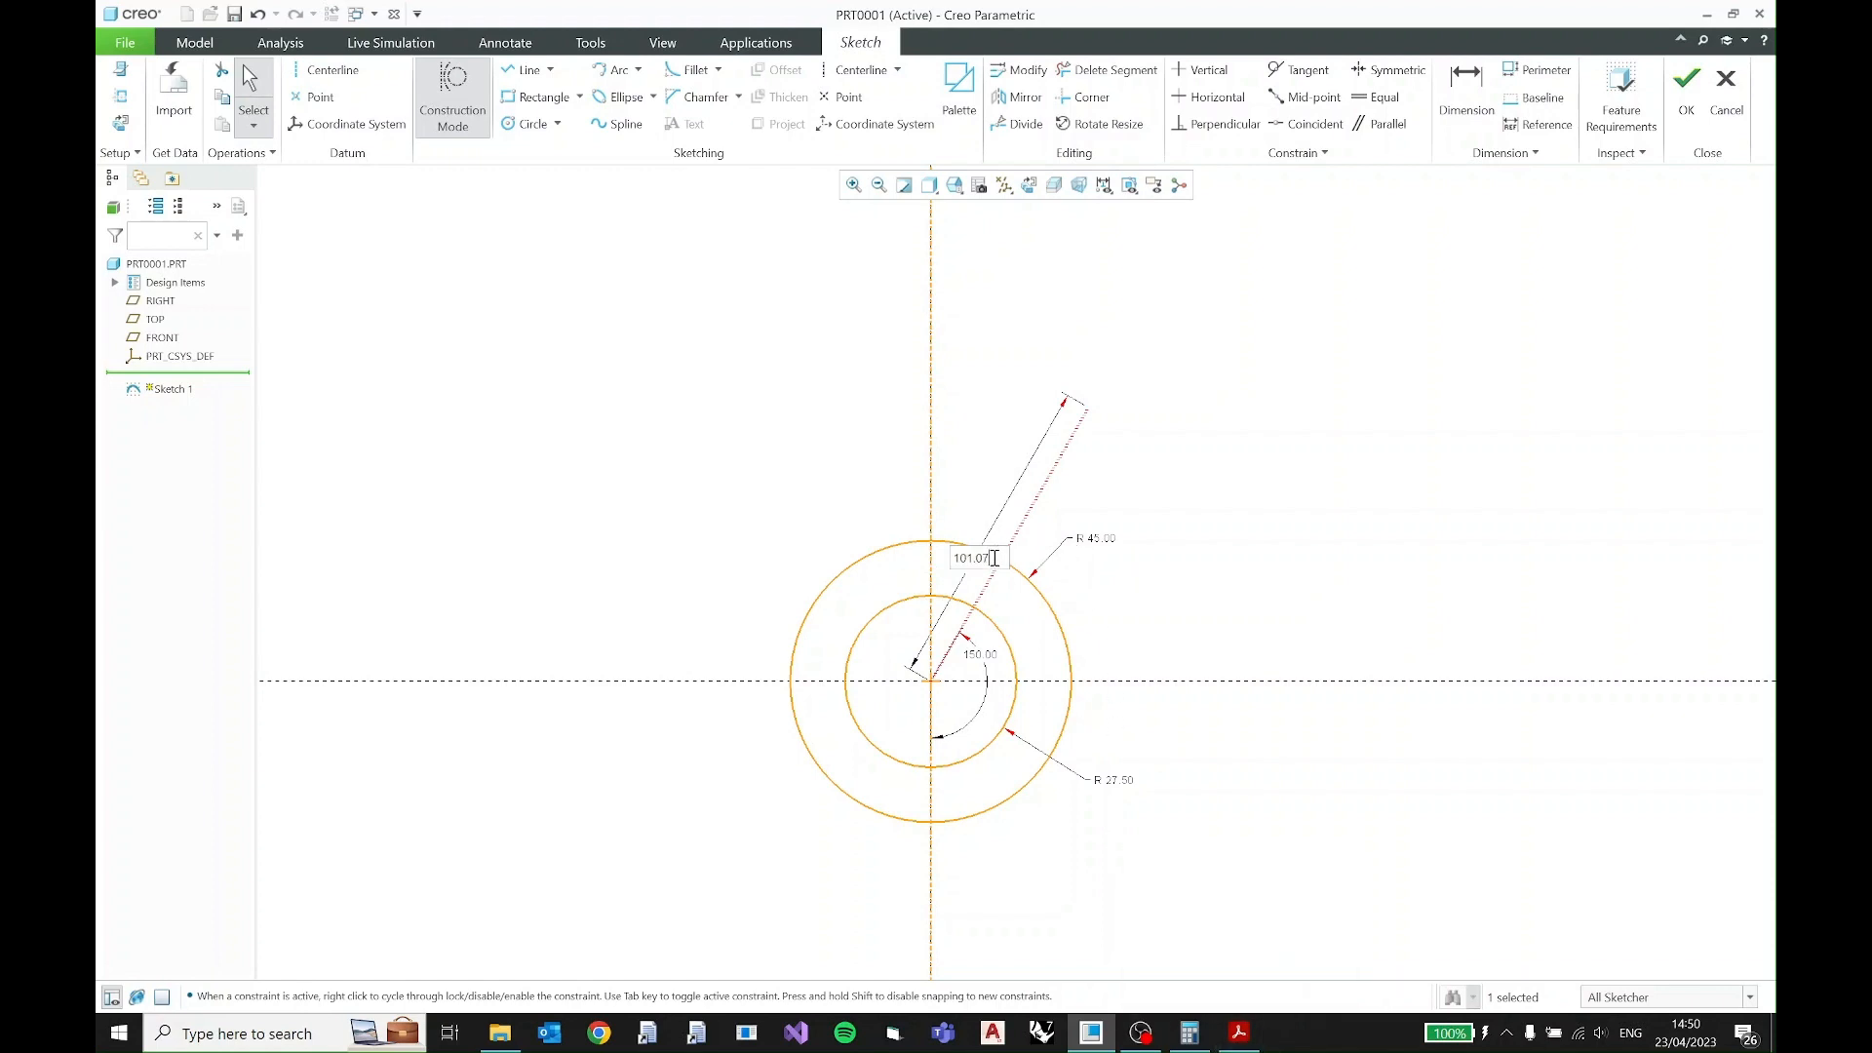
type("0")
key("Return")
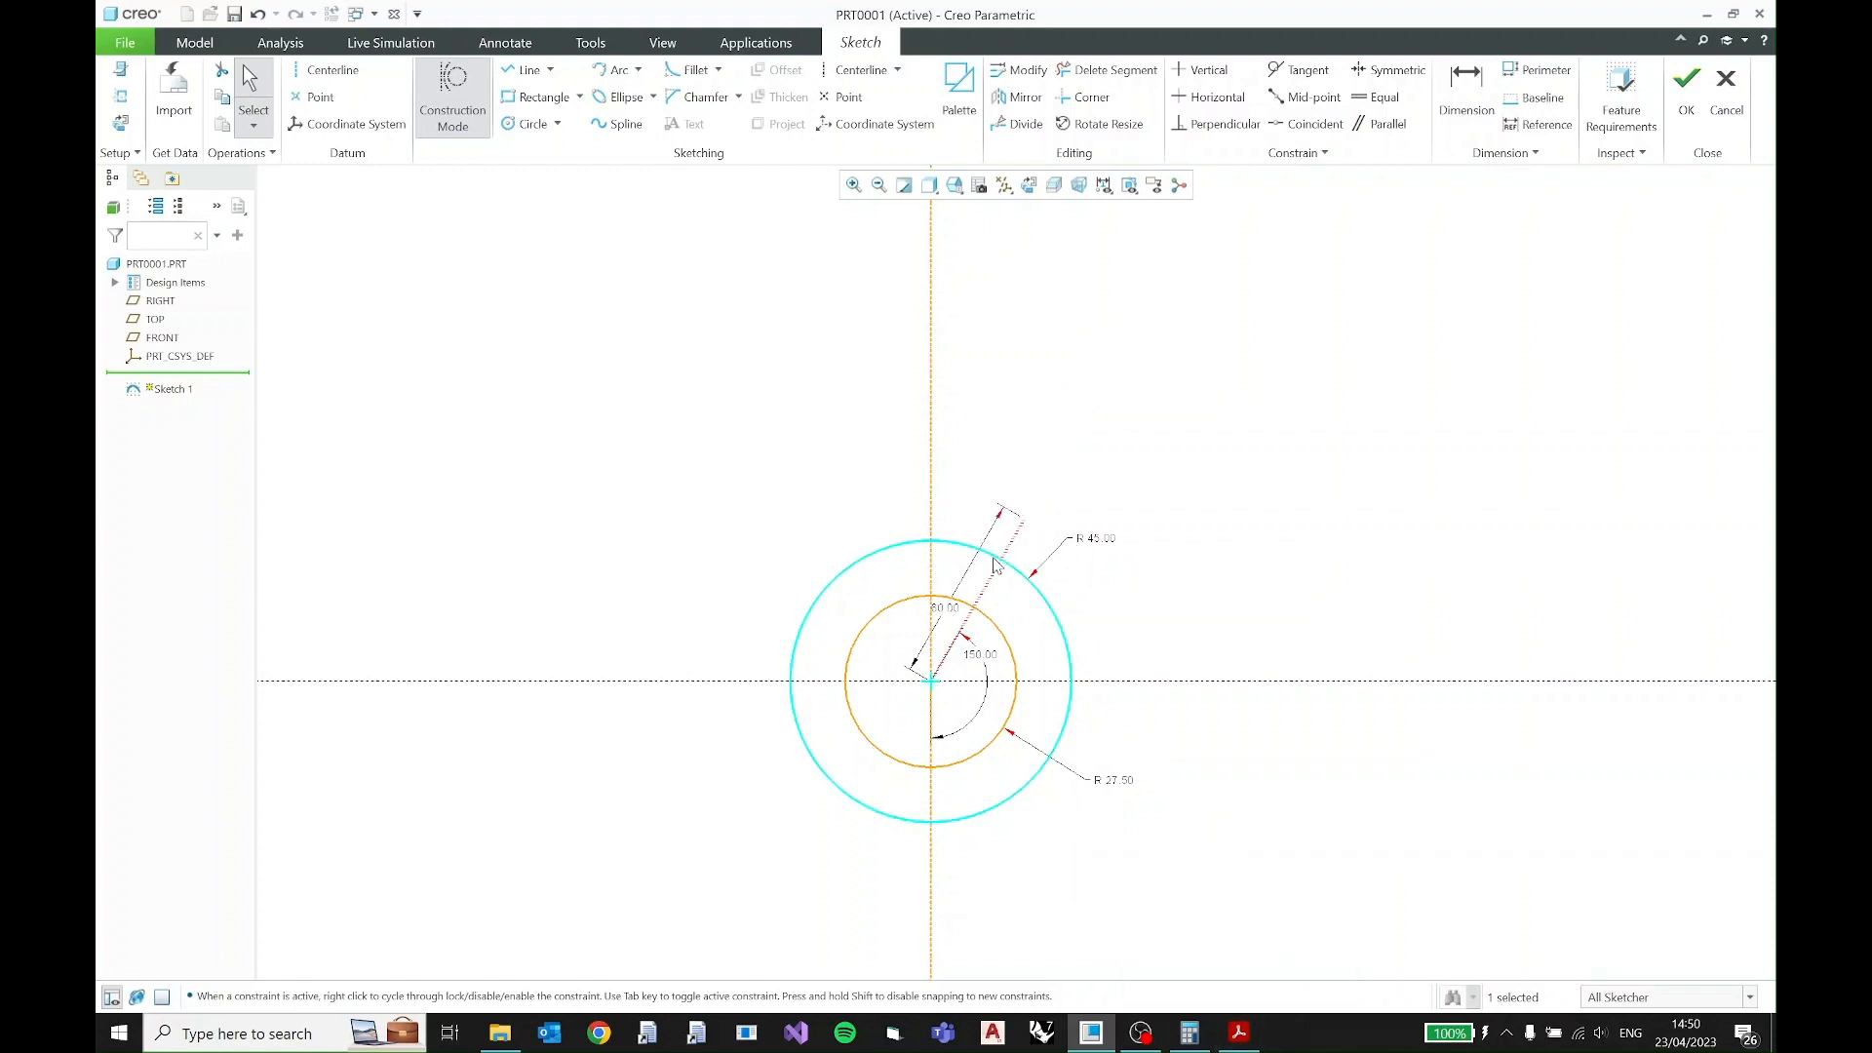
- Turn off construction mode and sketch a circle about 21.8 in diameter centered on the construction line's outer end
scroll(1028, 551, "down", 1)
scroll(1028, 548, "up", 1)
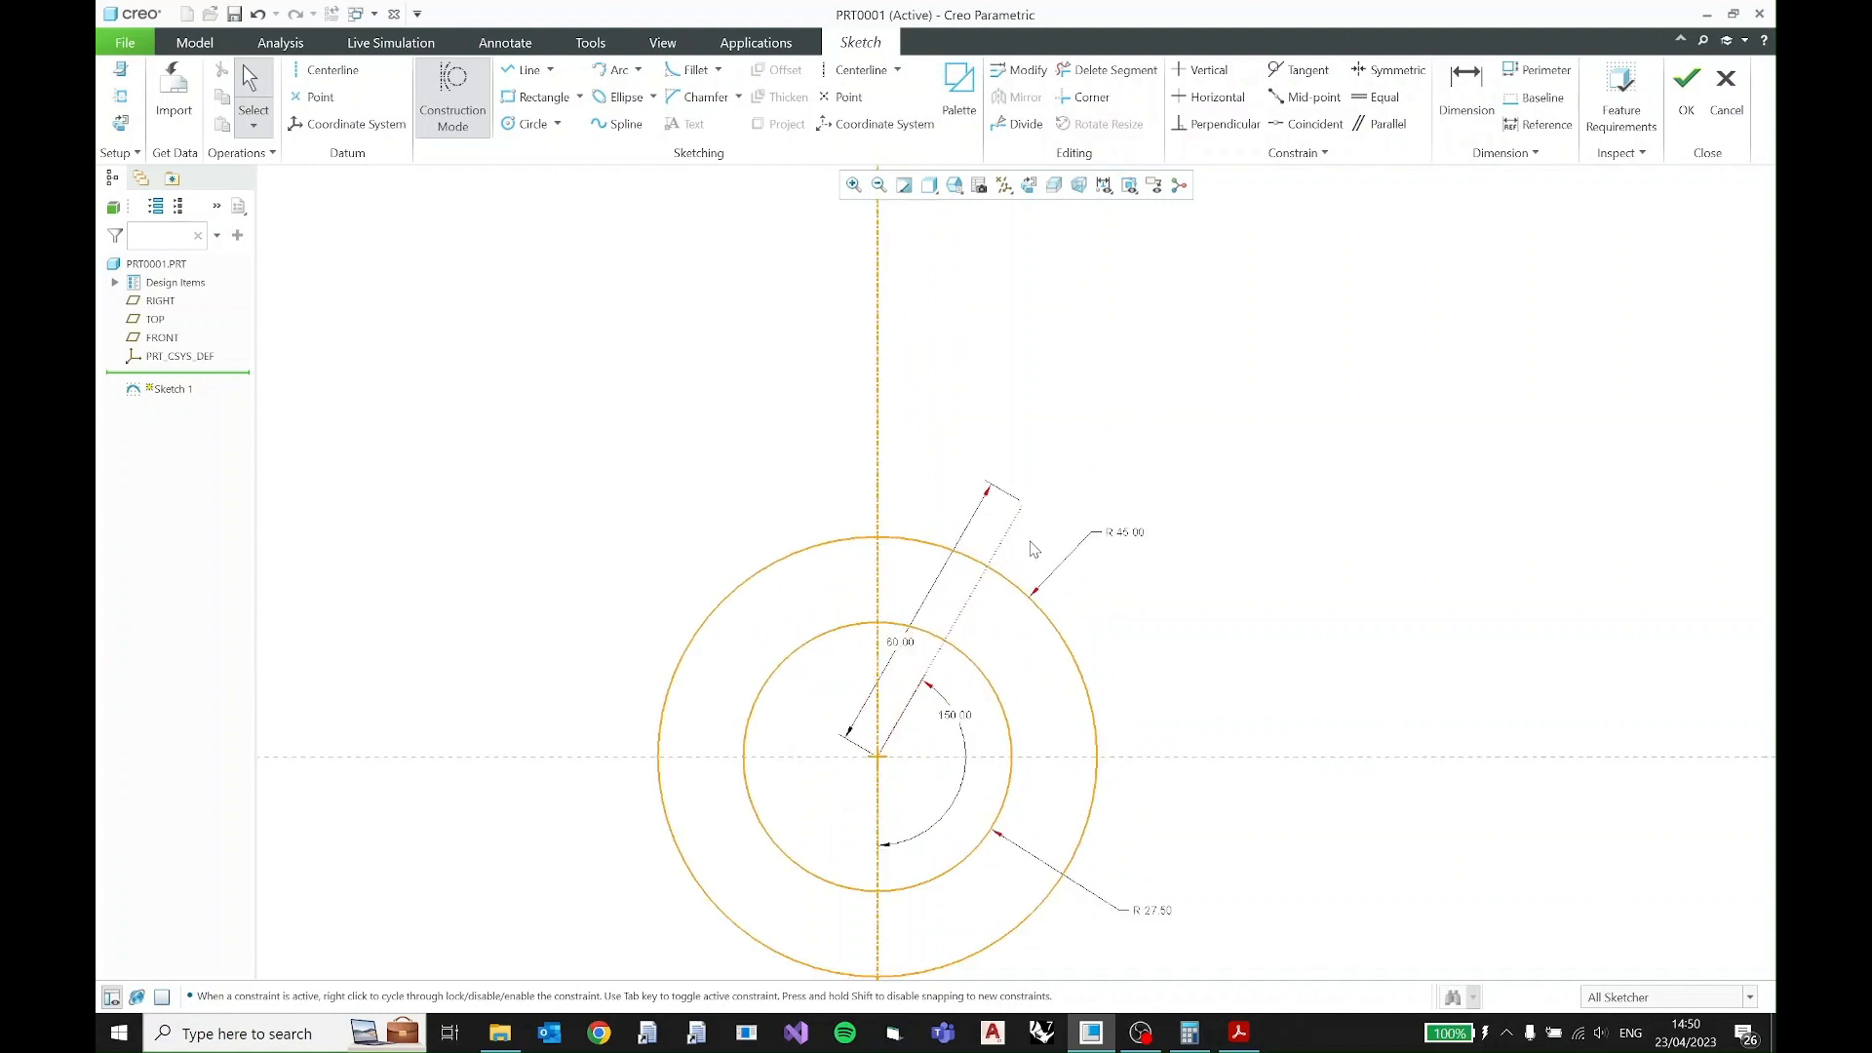
scroll(1030, 510, "up", 1)
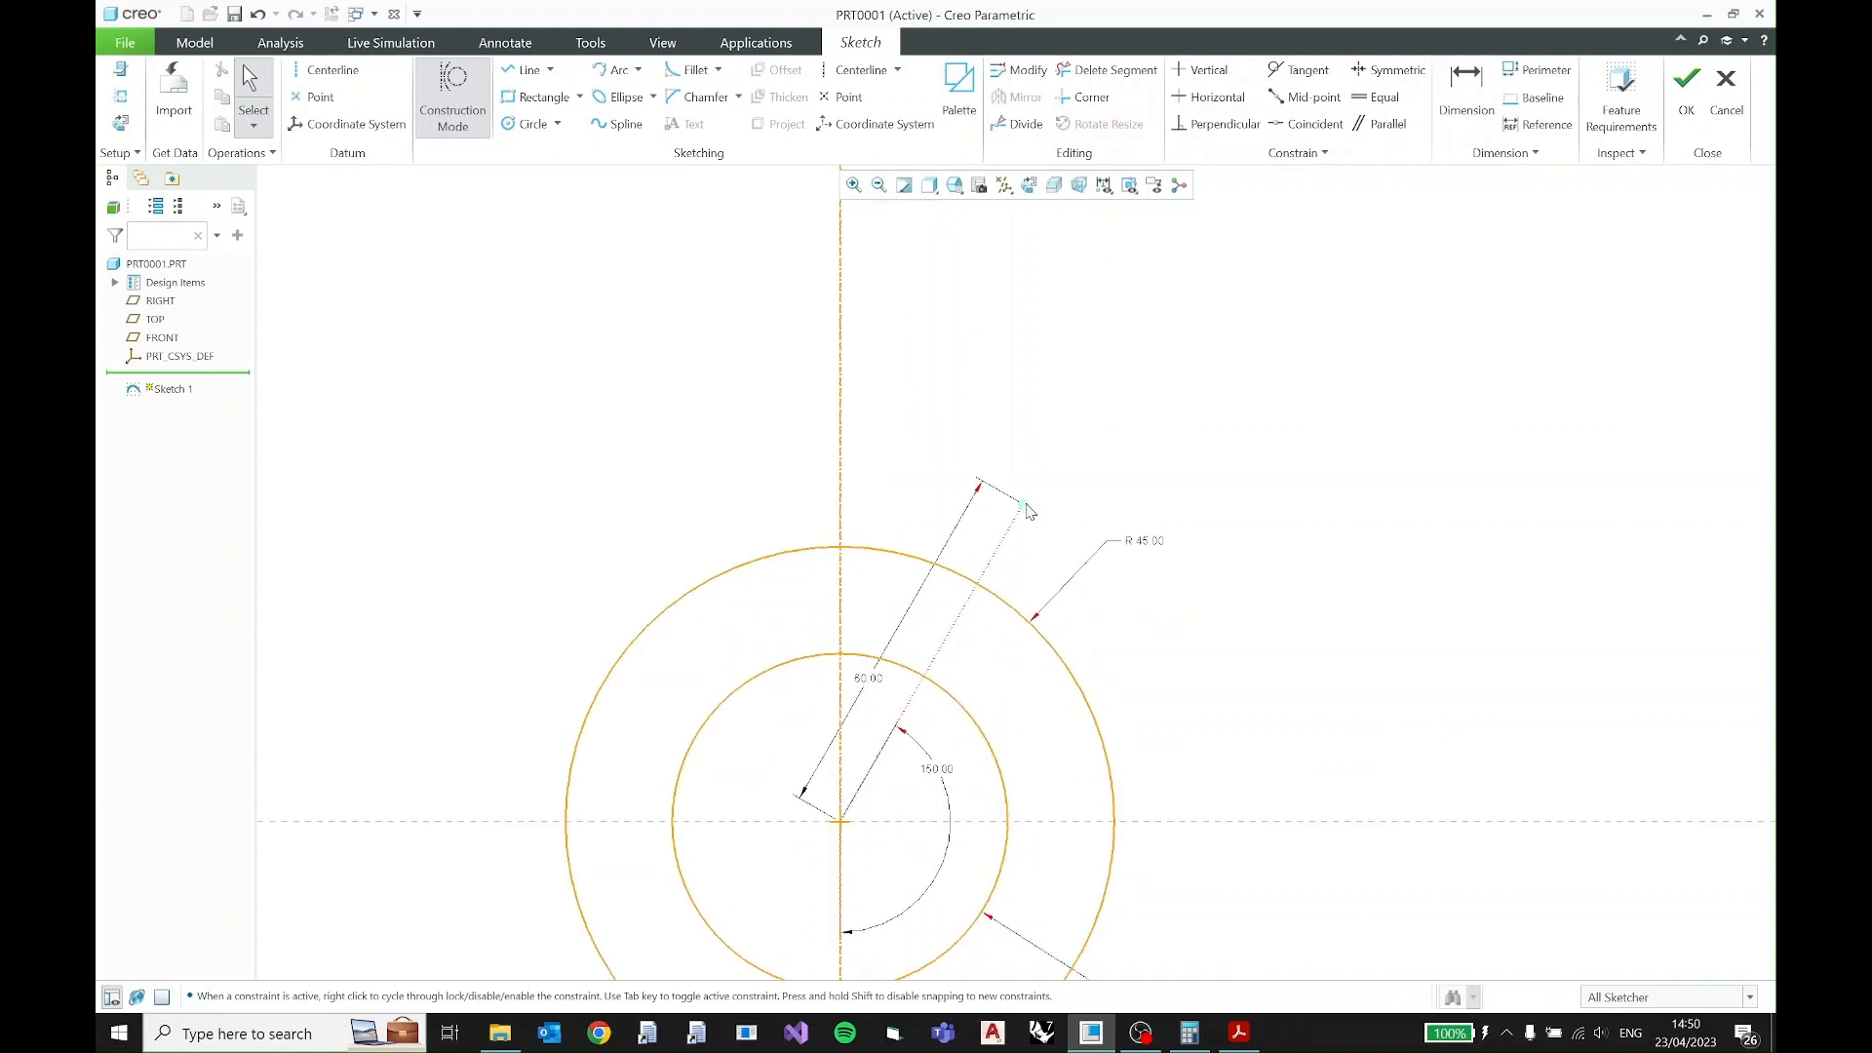
left_click(477, 94)
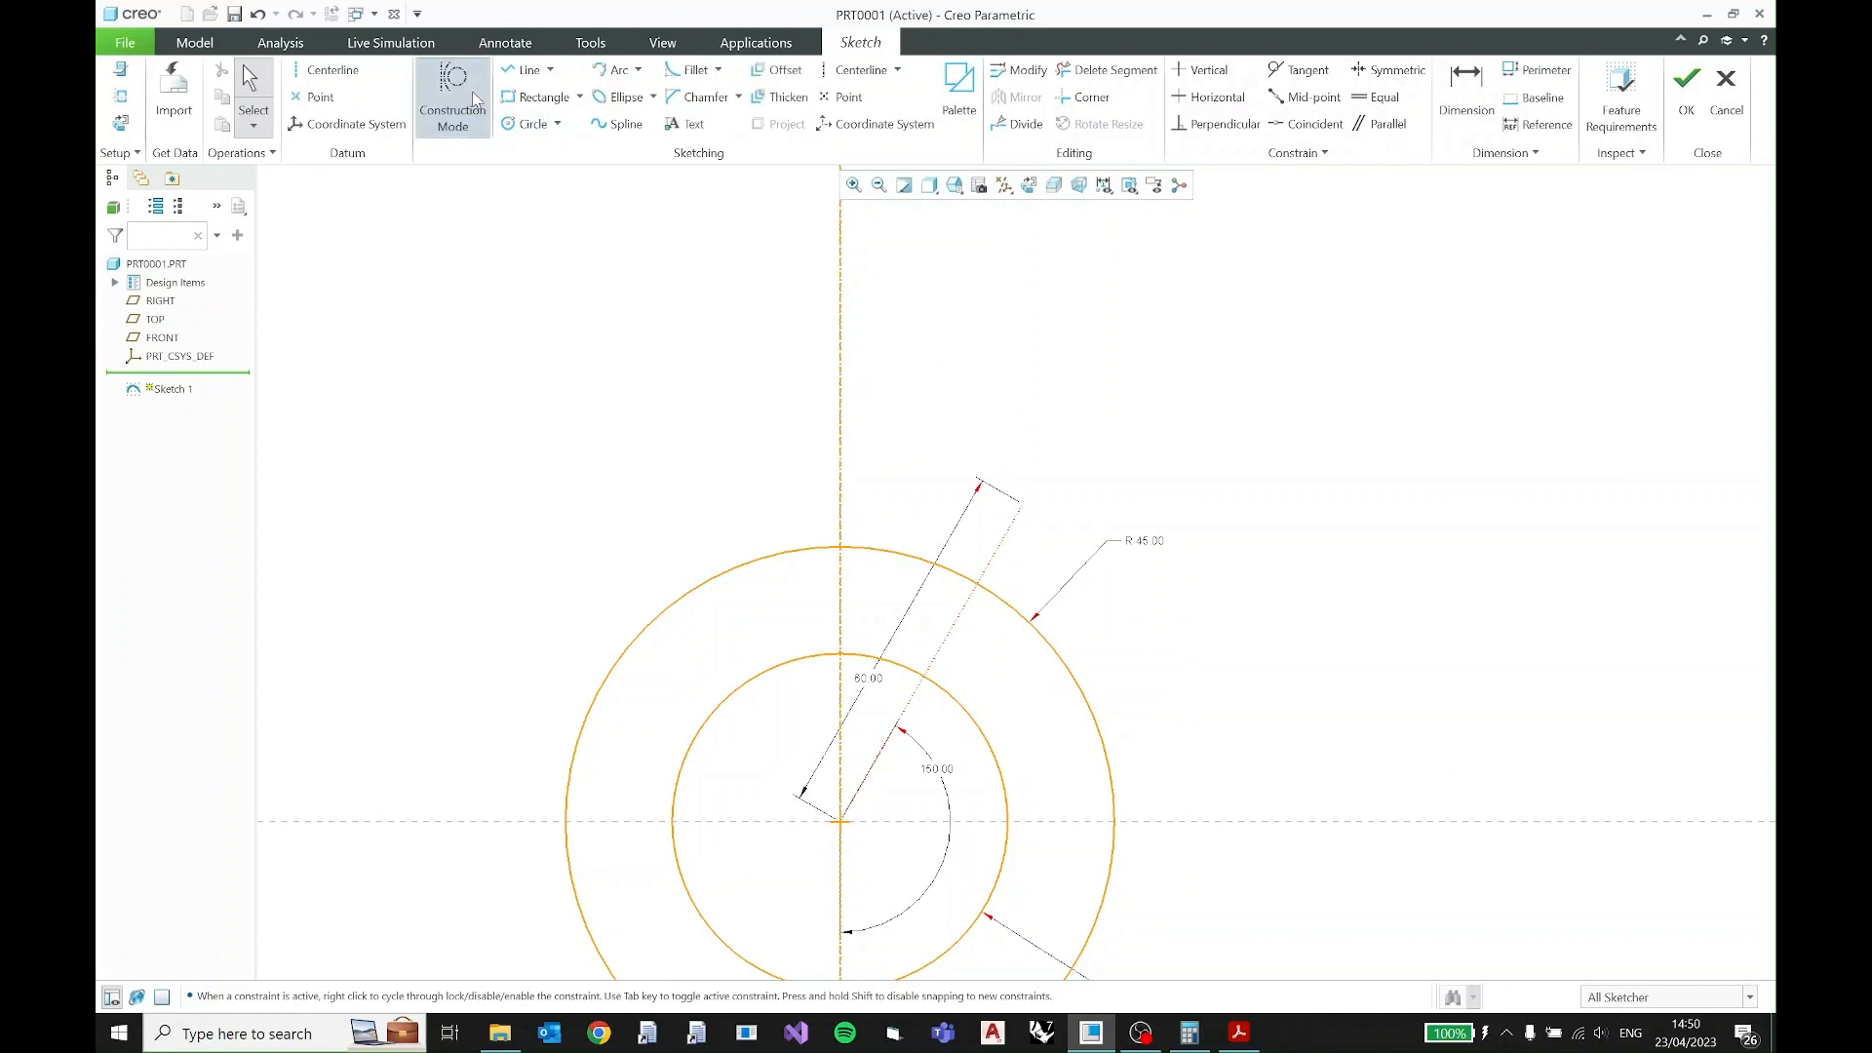
left_click(517, 127)
left_click(1021, 504)
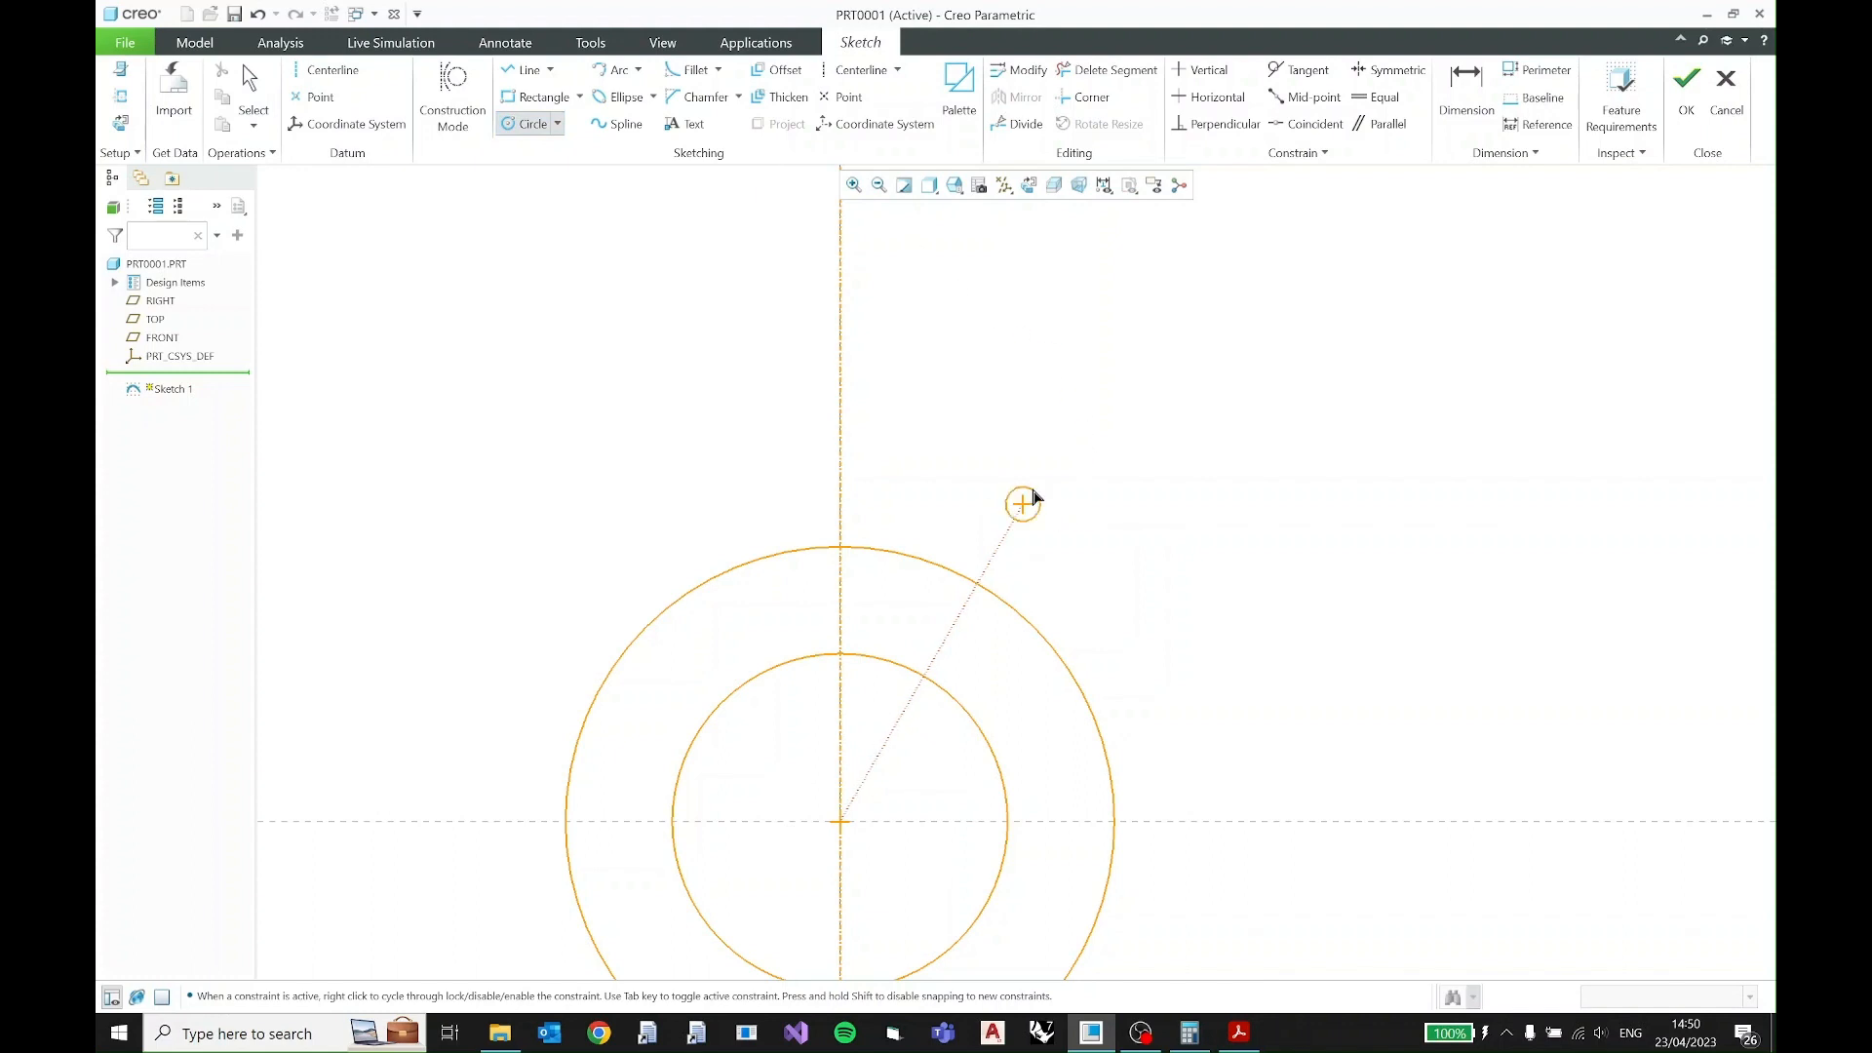
left_click(1078, 472)
middle_click(1129, 405)
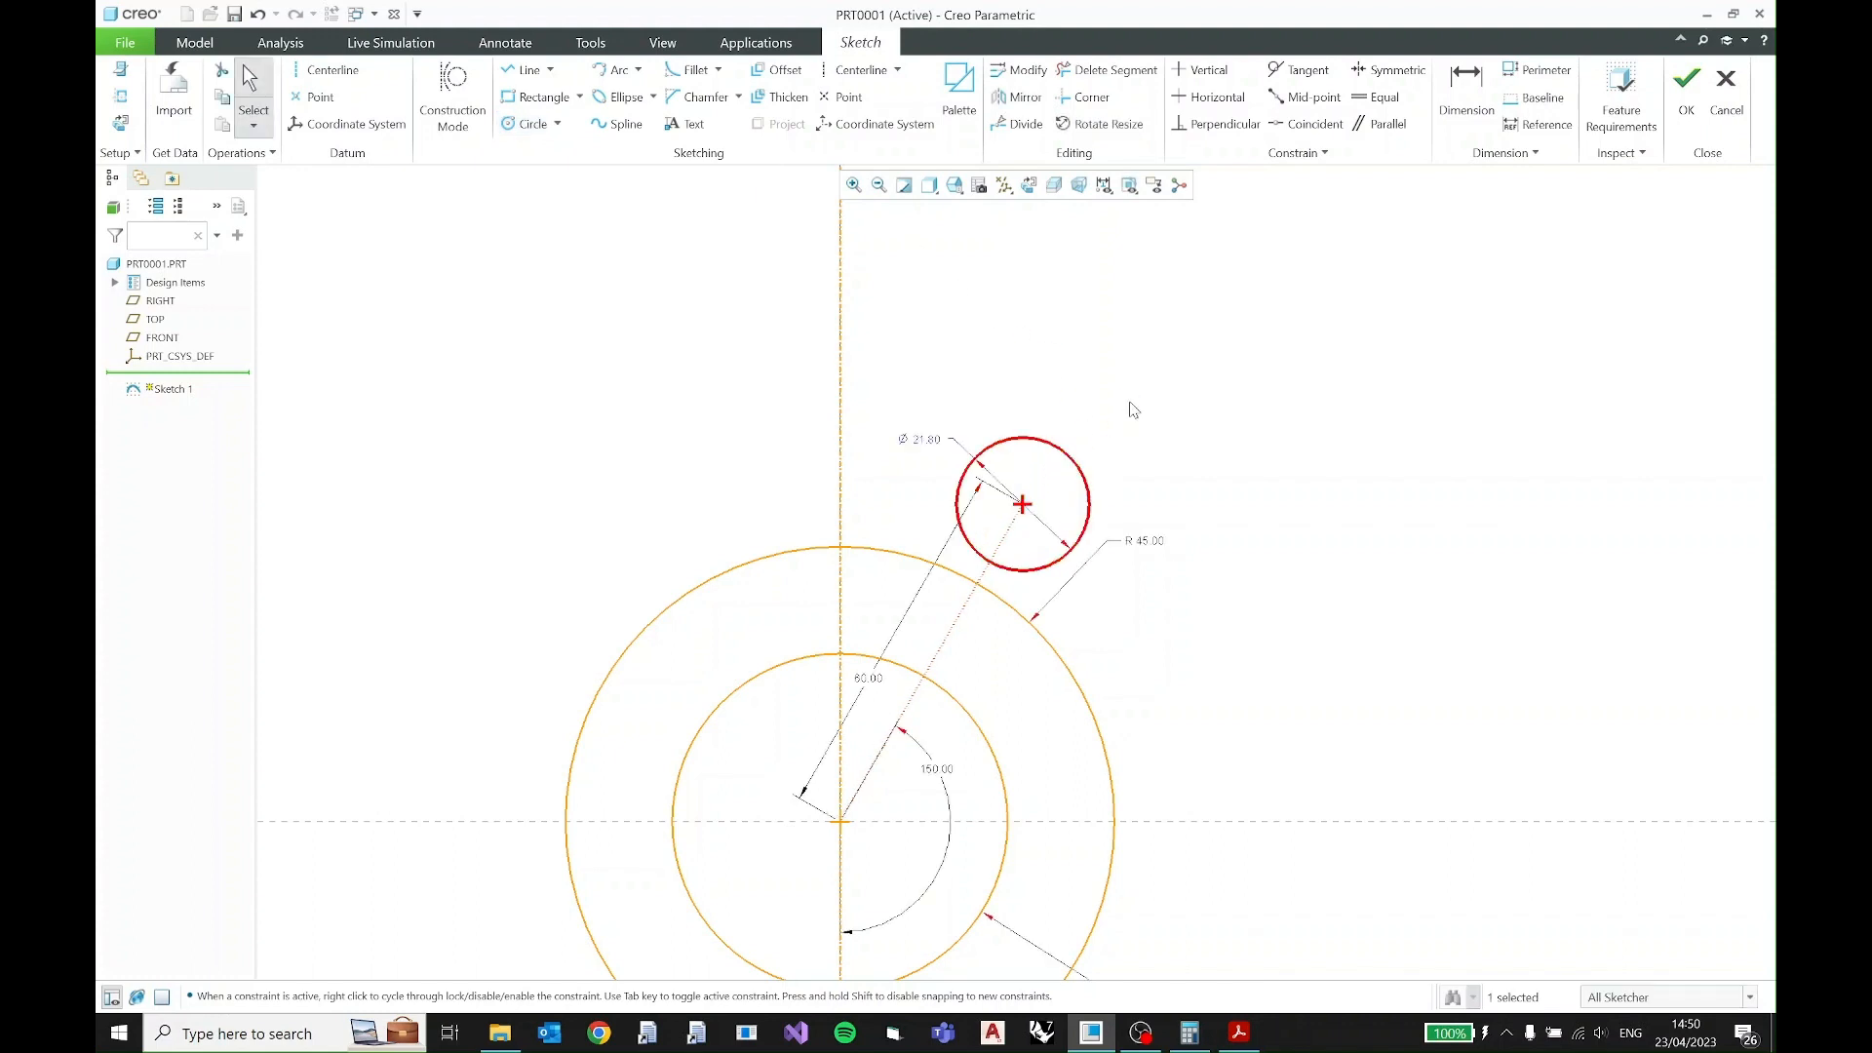
- Check the hole size in the PDF, convert the small circle's diameter dimension to a radius and set it to 10
left_click(1239, 1032)
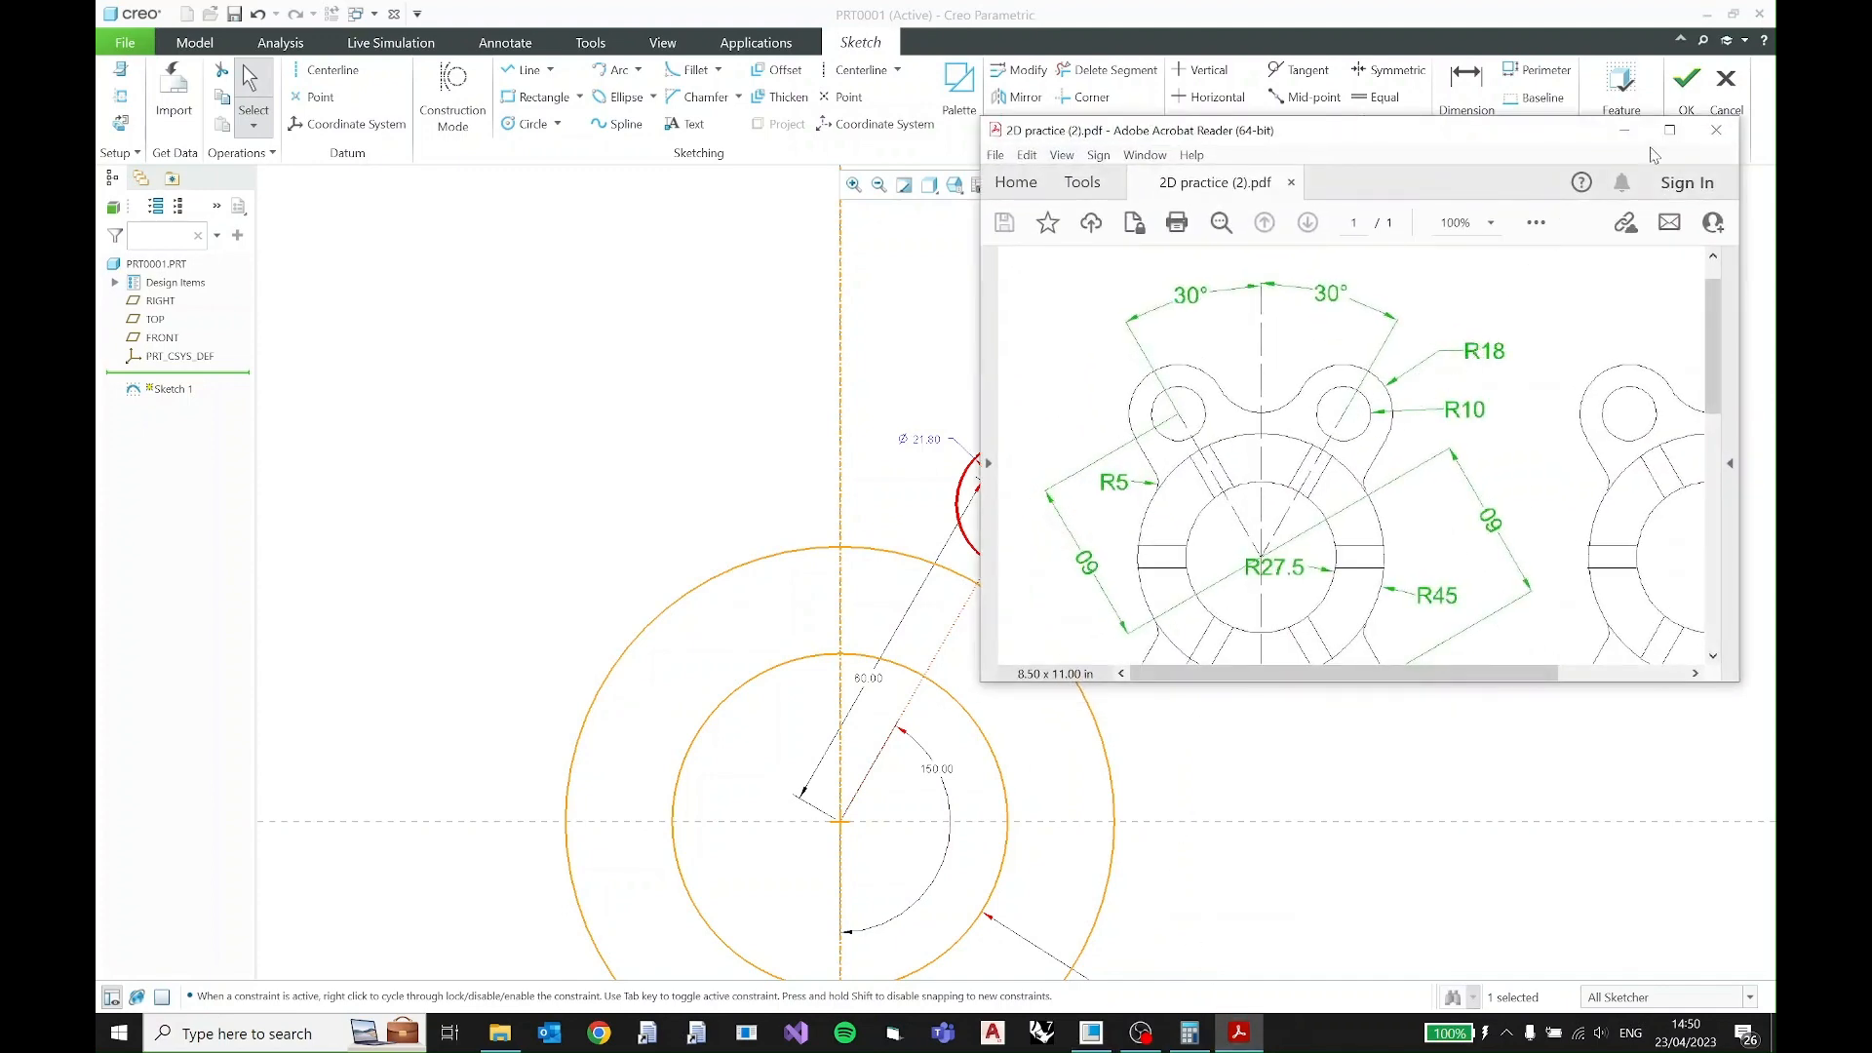
left_click(1624, 130)
left_click(922, 440)
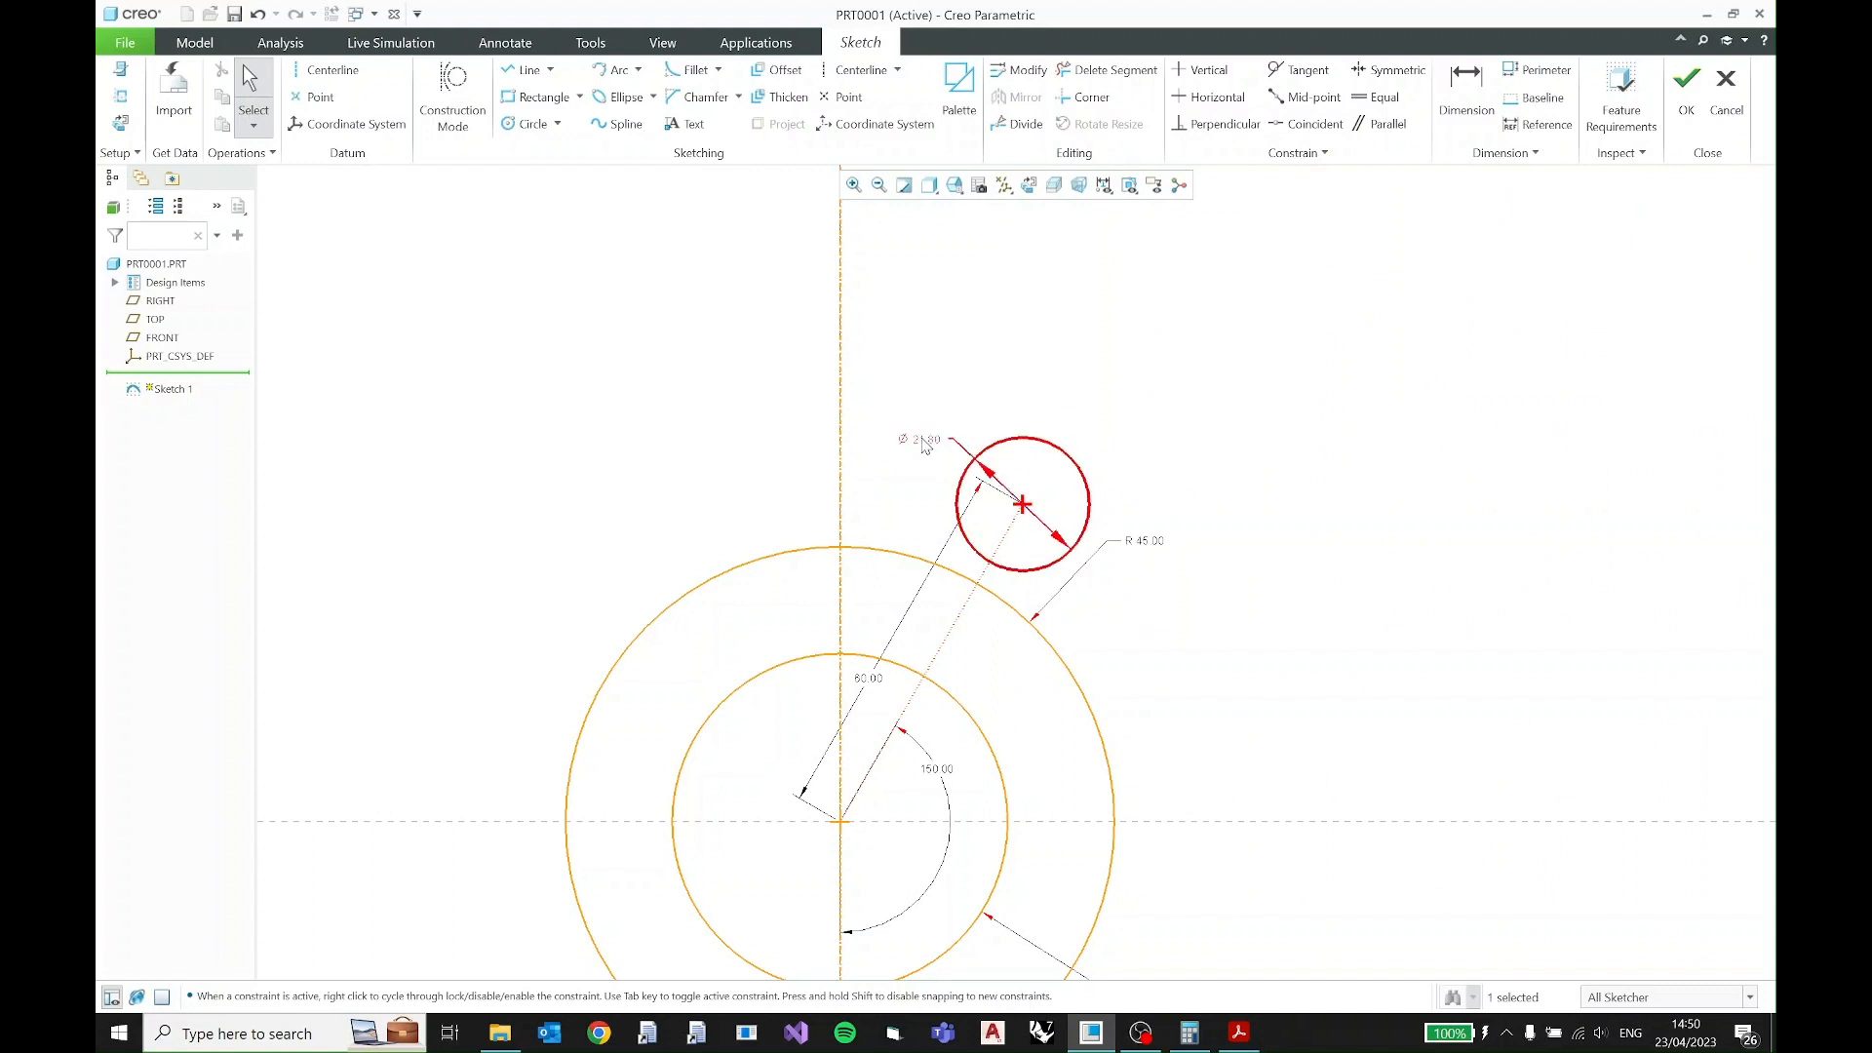
left_click(936, 376)
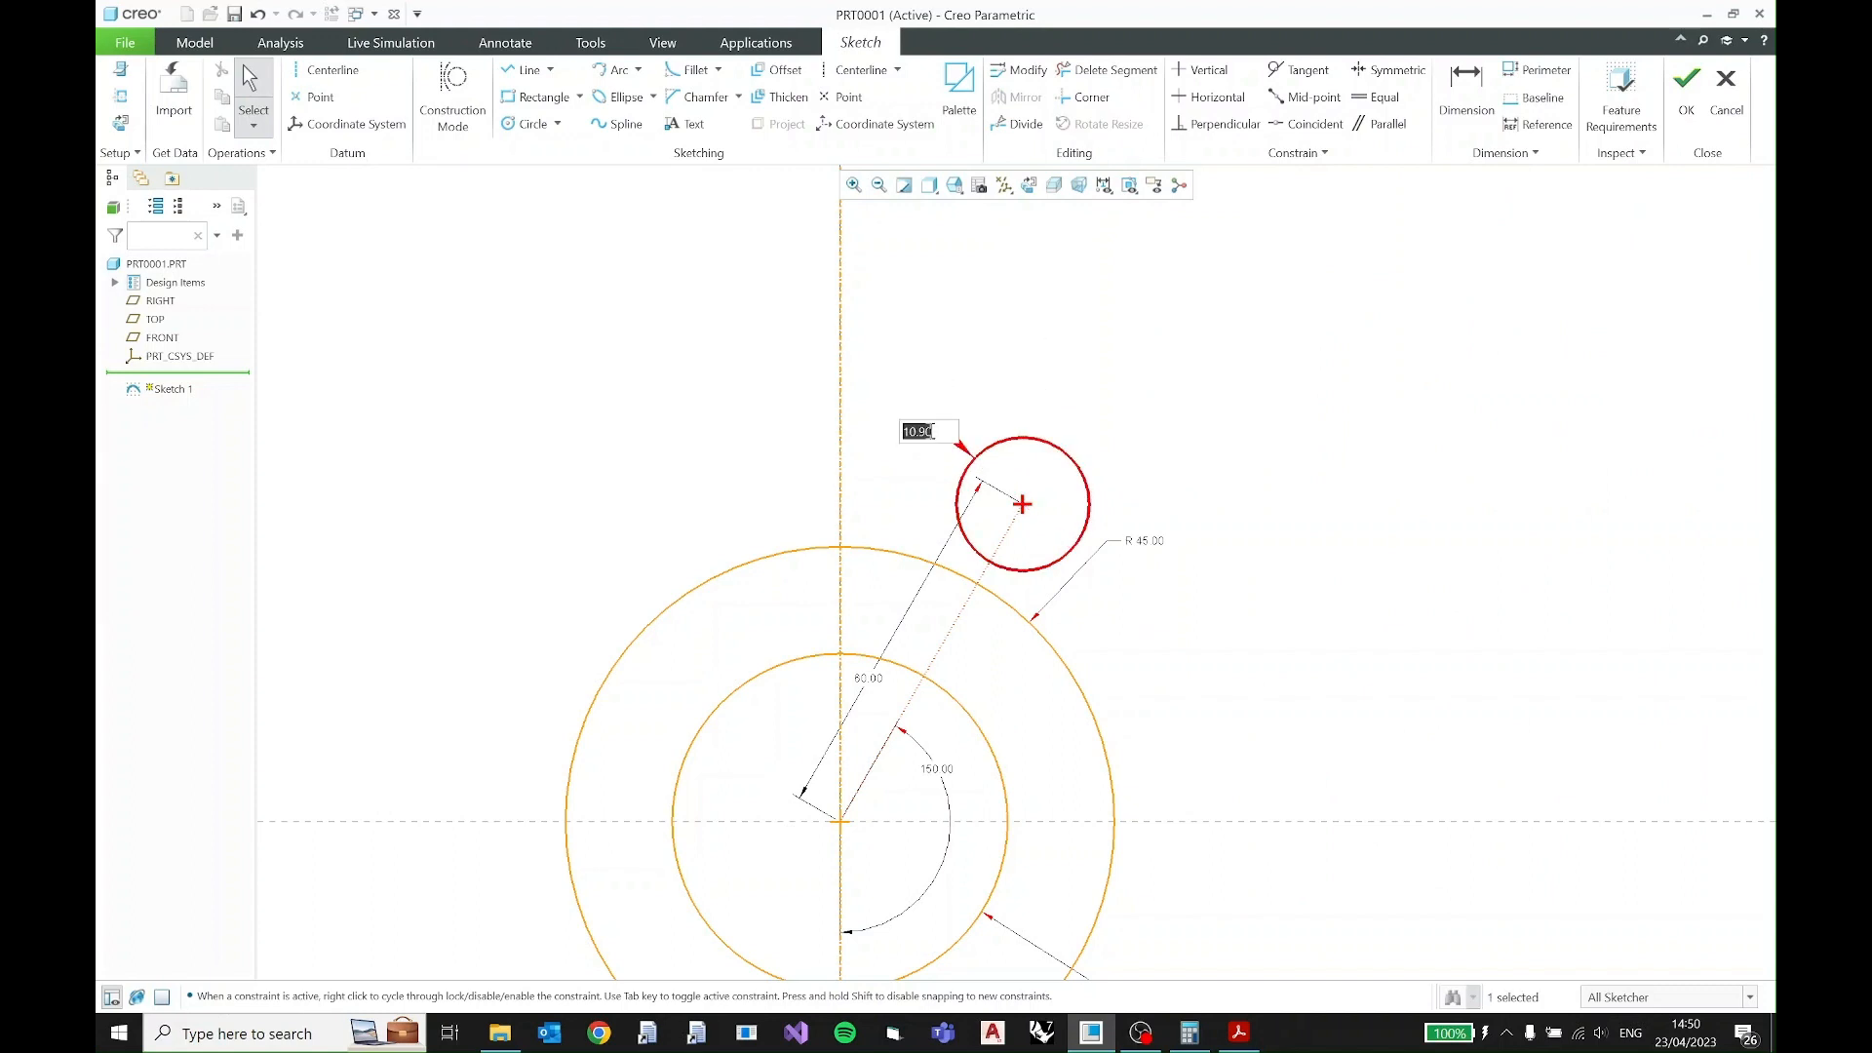
type("10")
key("Return")
left_click(1081, 420)
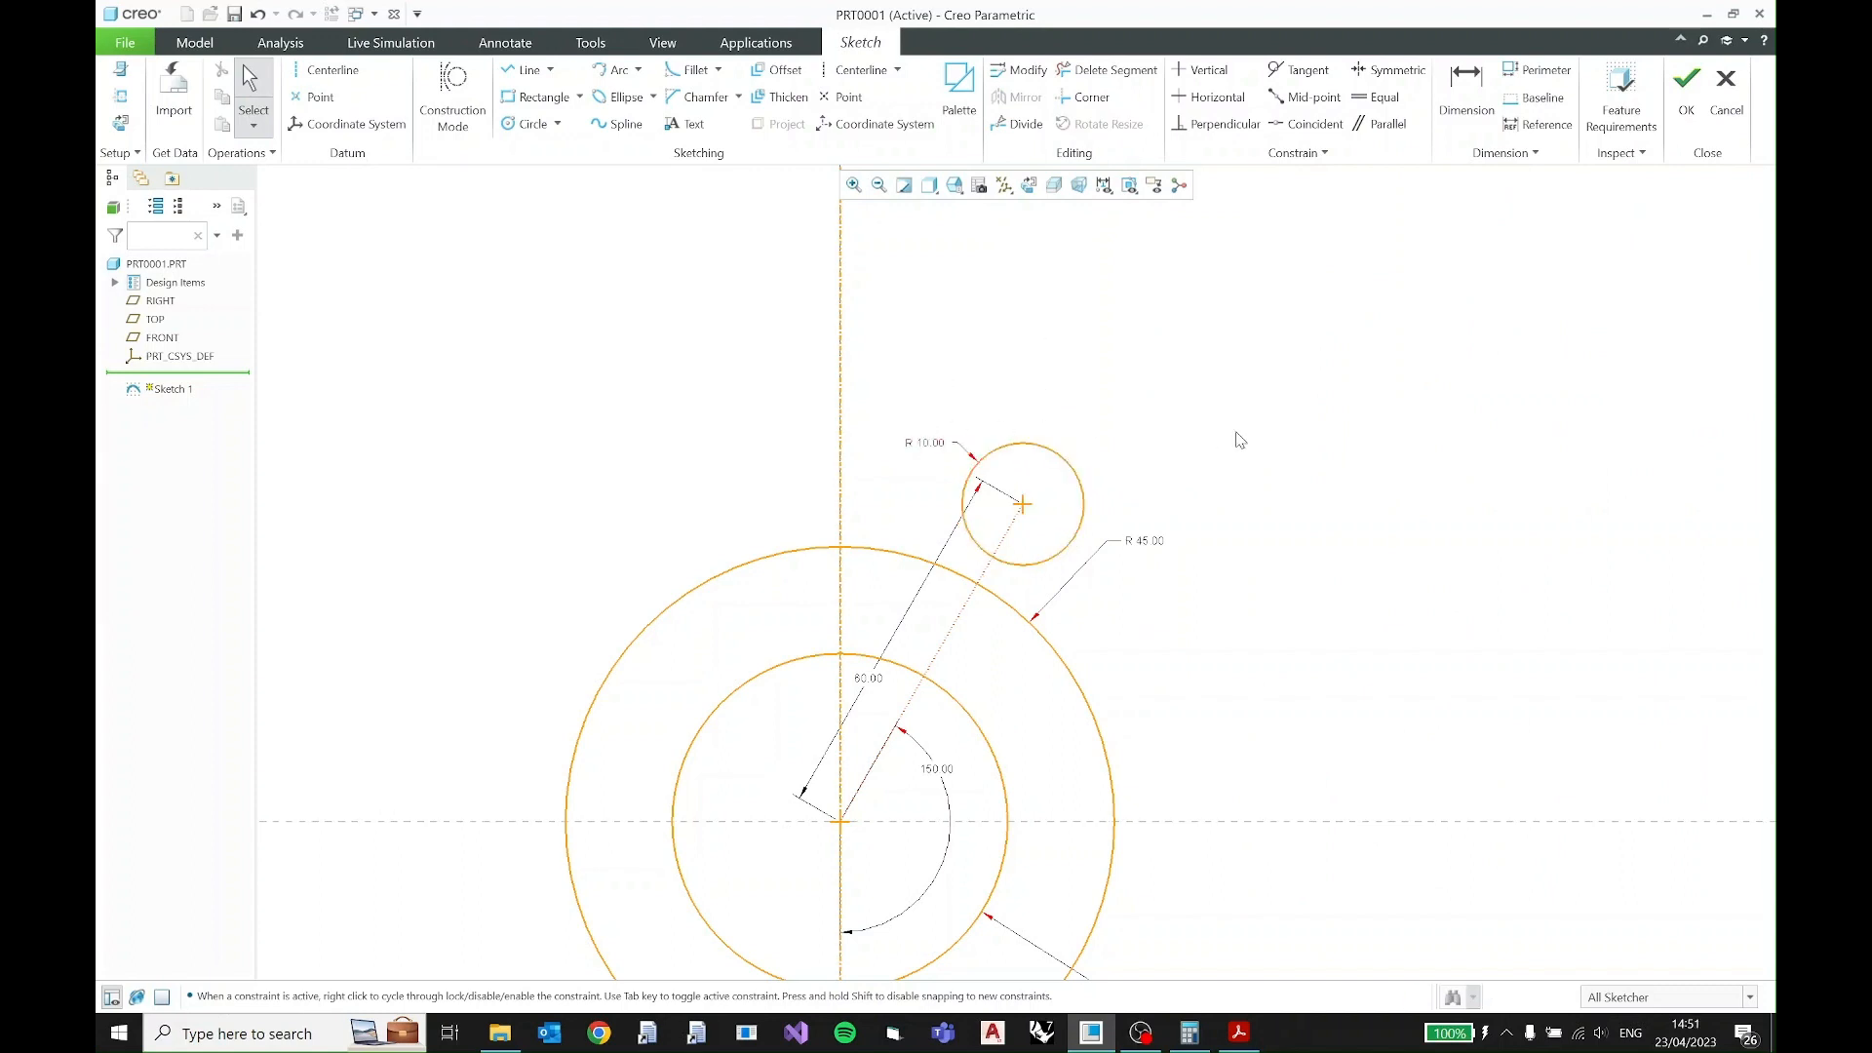
- Check the lobe's outer size in the PDF and sketch a circle about 26.35 in diameter concentric with the R10 hole
left_click(1239, 1032)
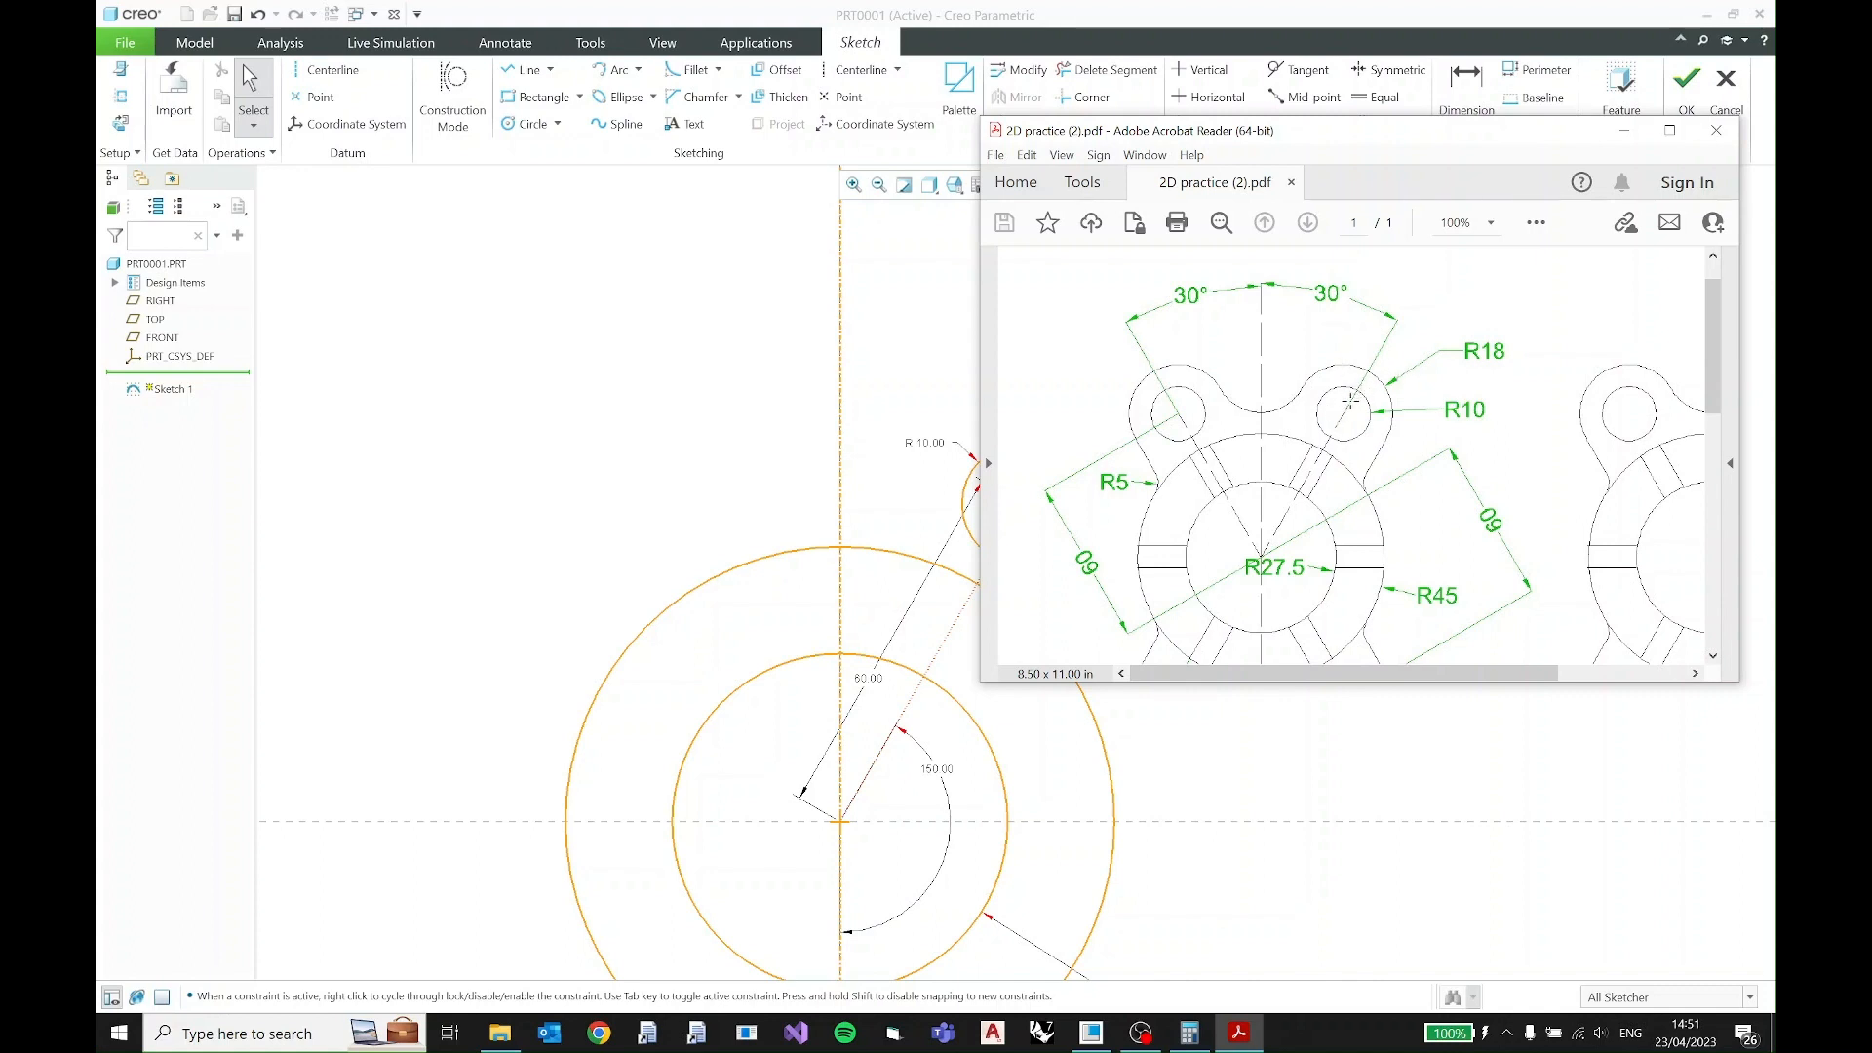
left_click(1623, 130)
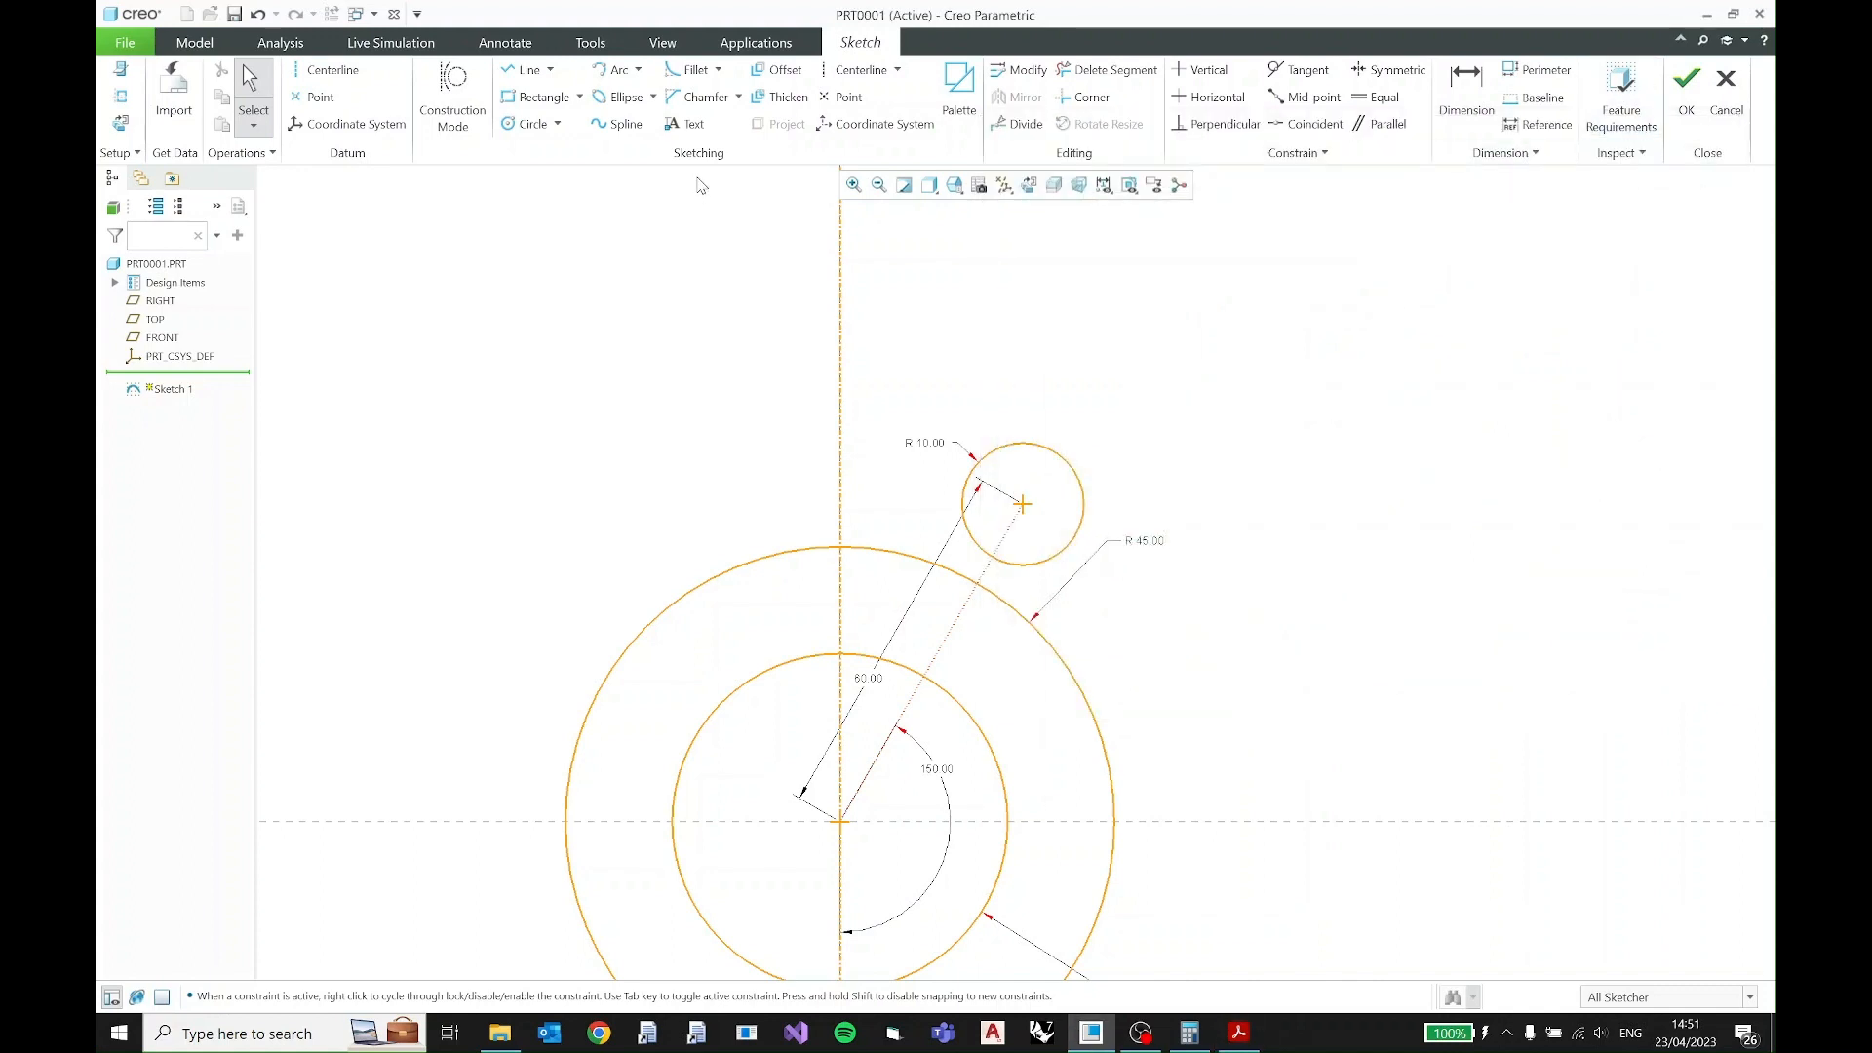
left_click(526, 124)
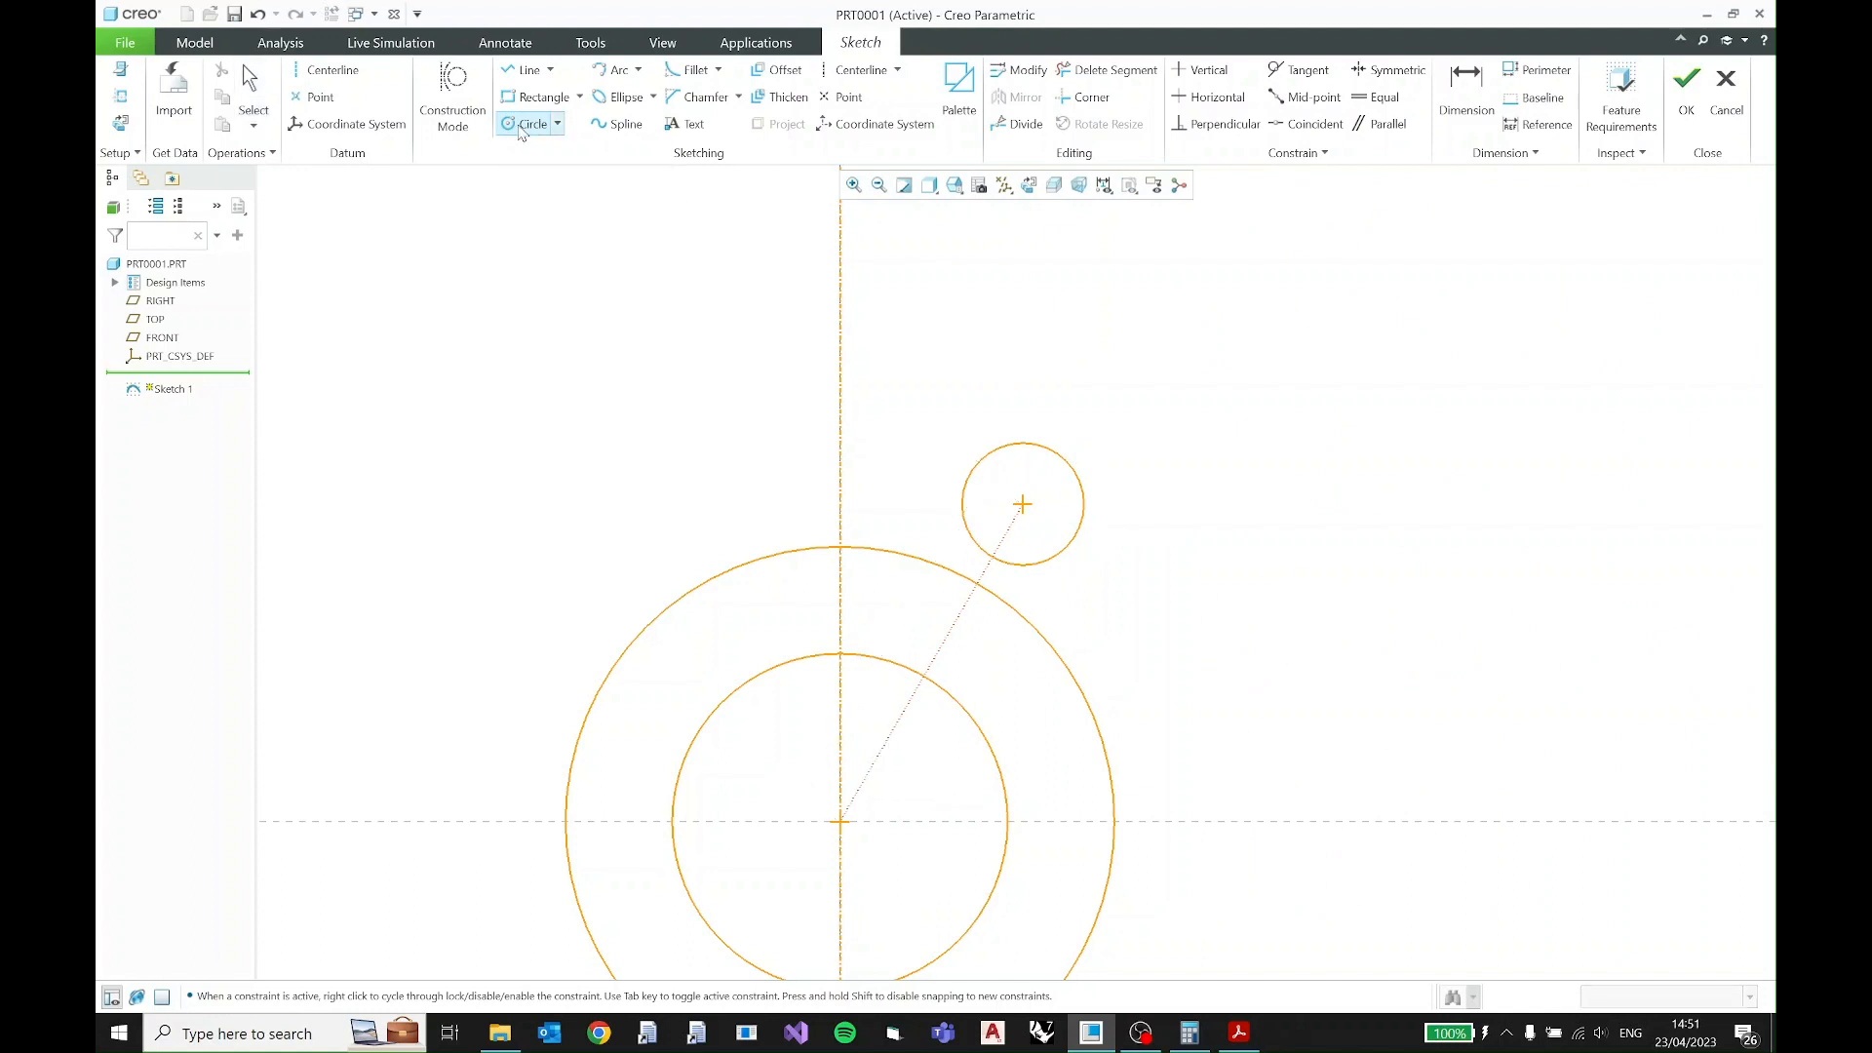
left_click(1023, 504)
left_click(1096, 467)
middle_click(1118, 436)
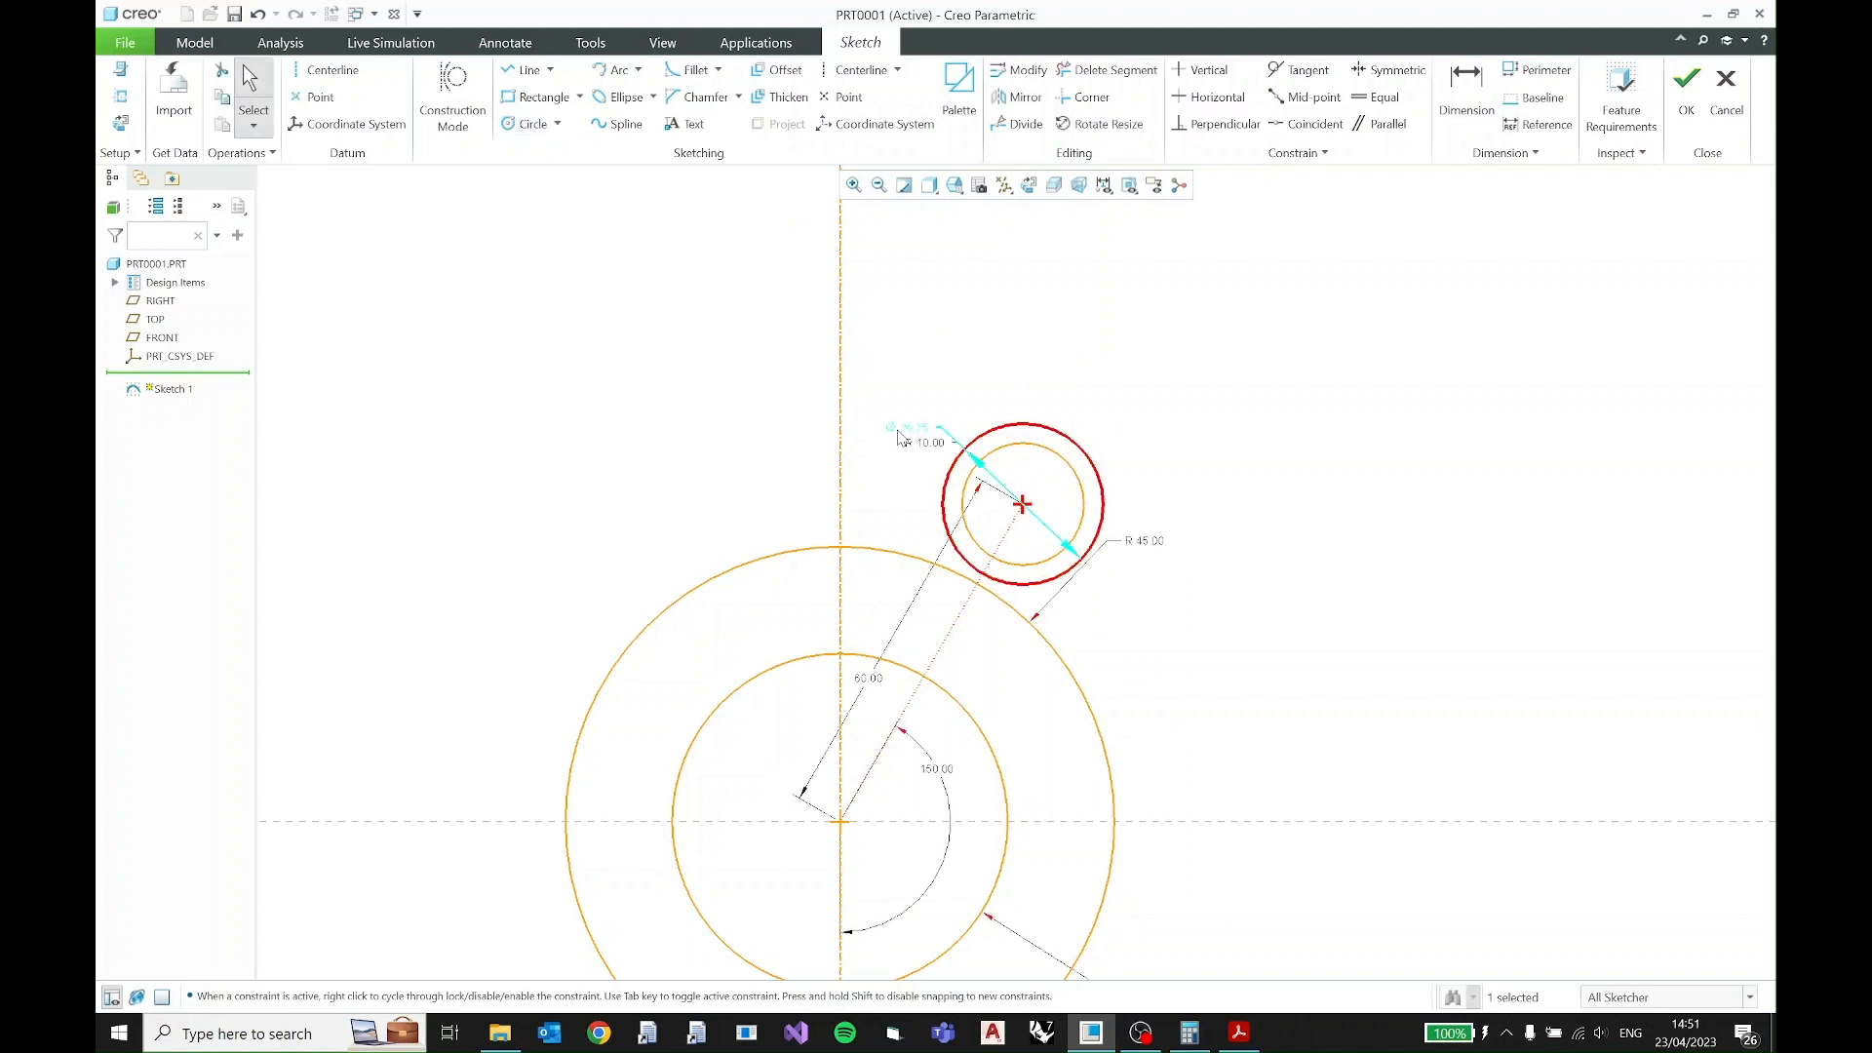
- Convert the new outer lobe circle's diameter dimension to a radius and set it to 18
left_click(1177, 386)
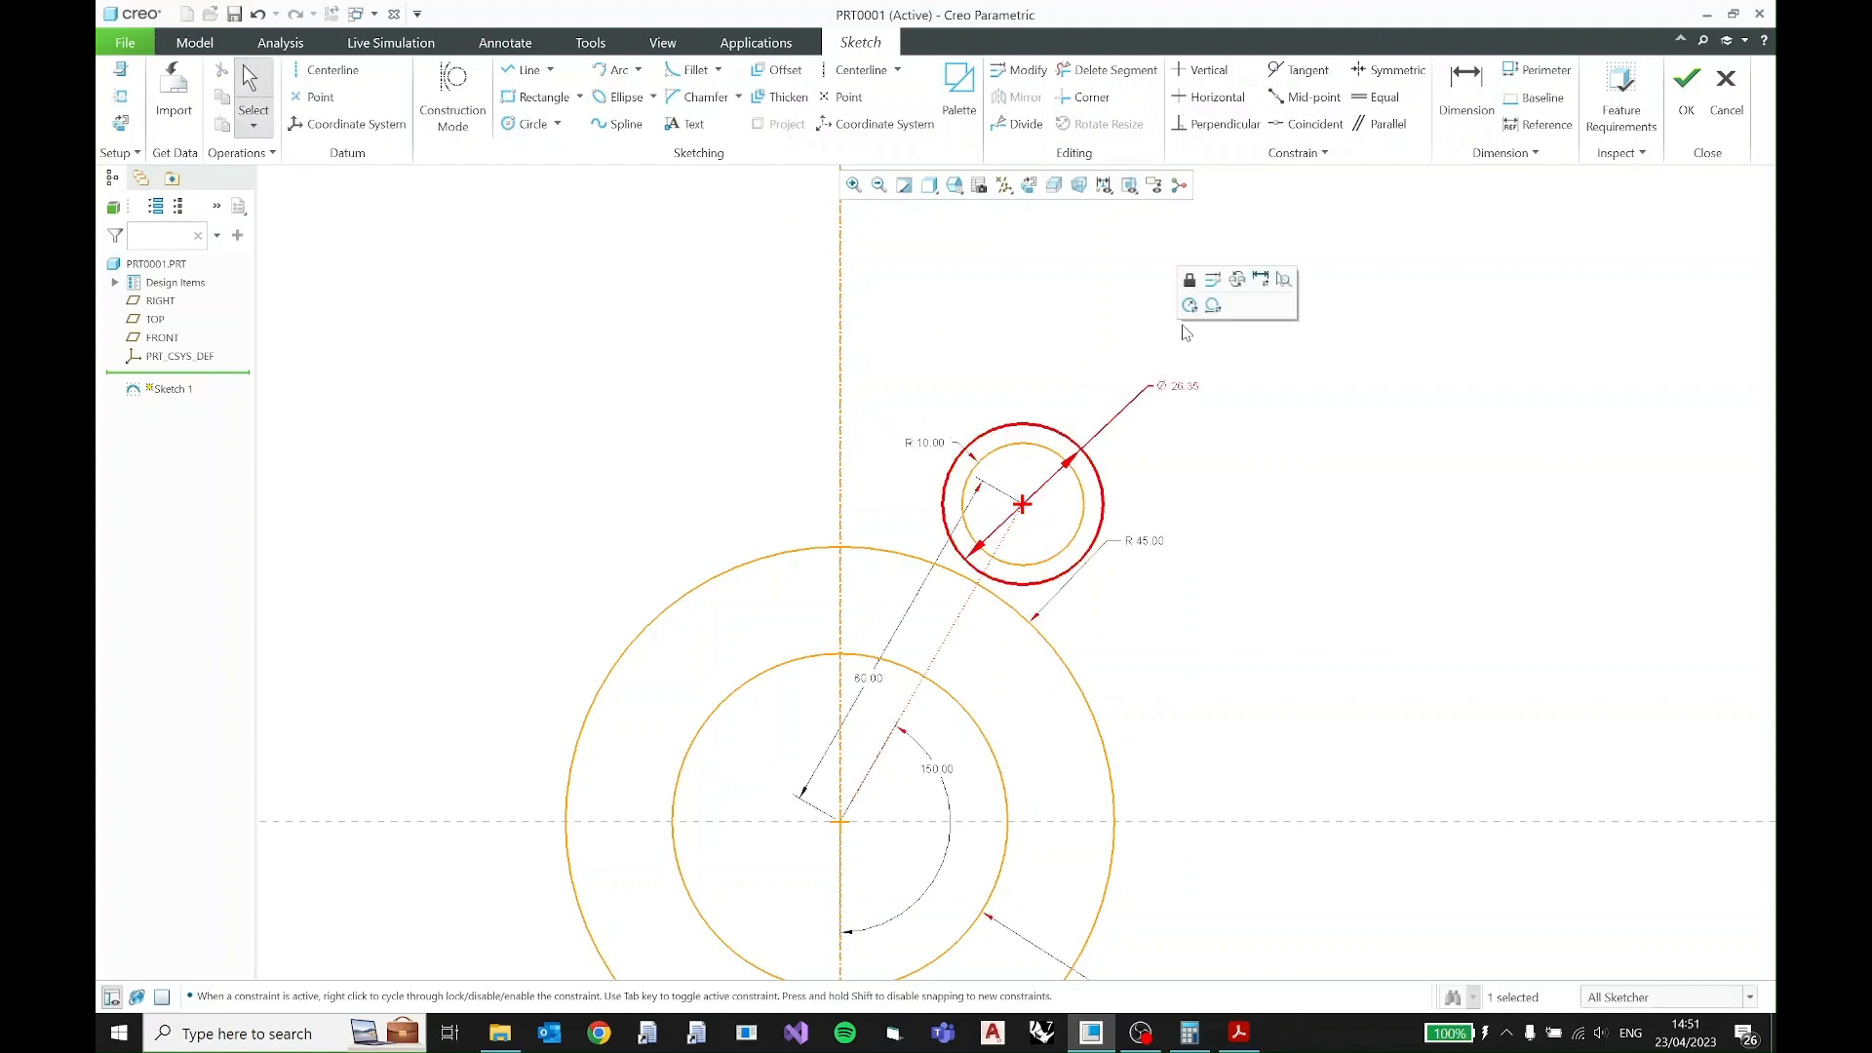
left_click(1187, 303)
type("18")
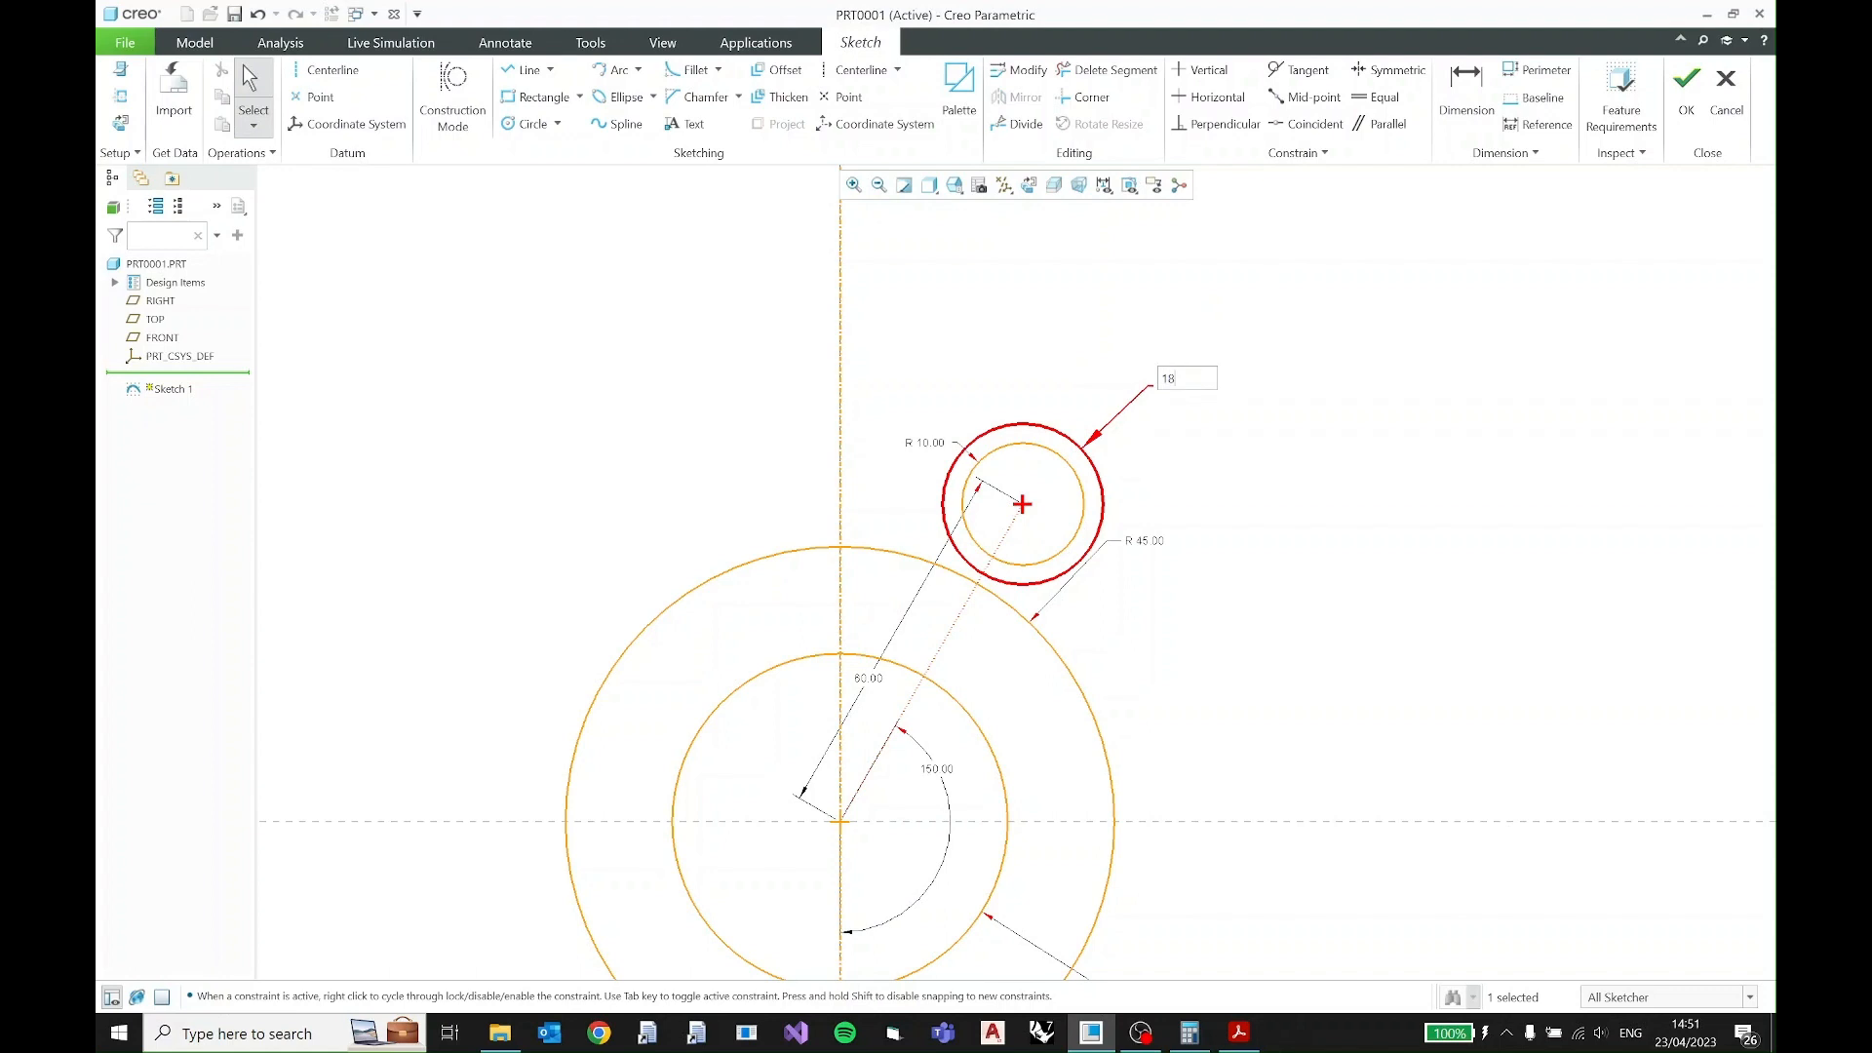
key("Return")
left_click(1230, 421)
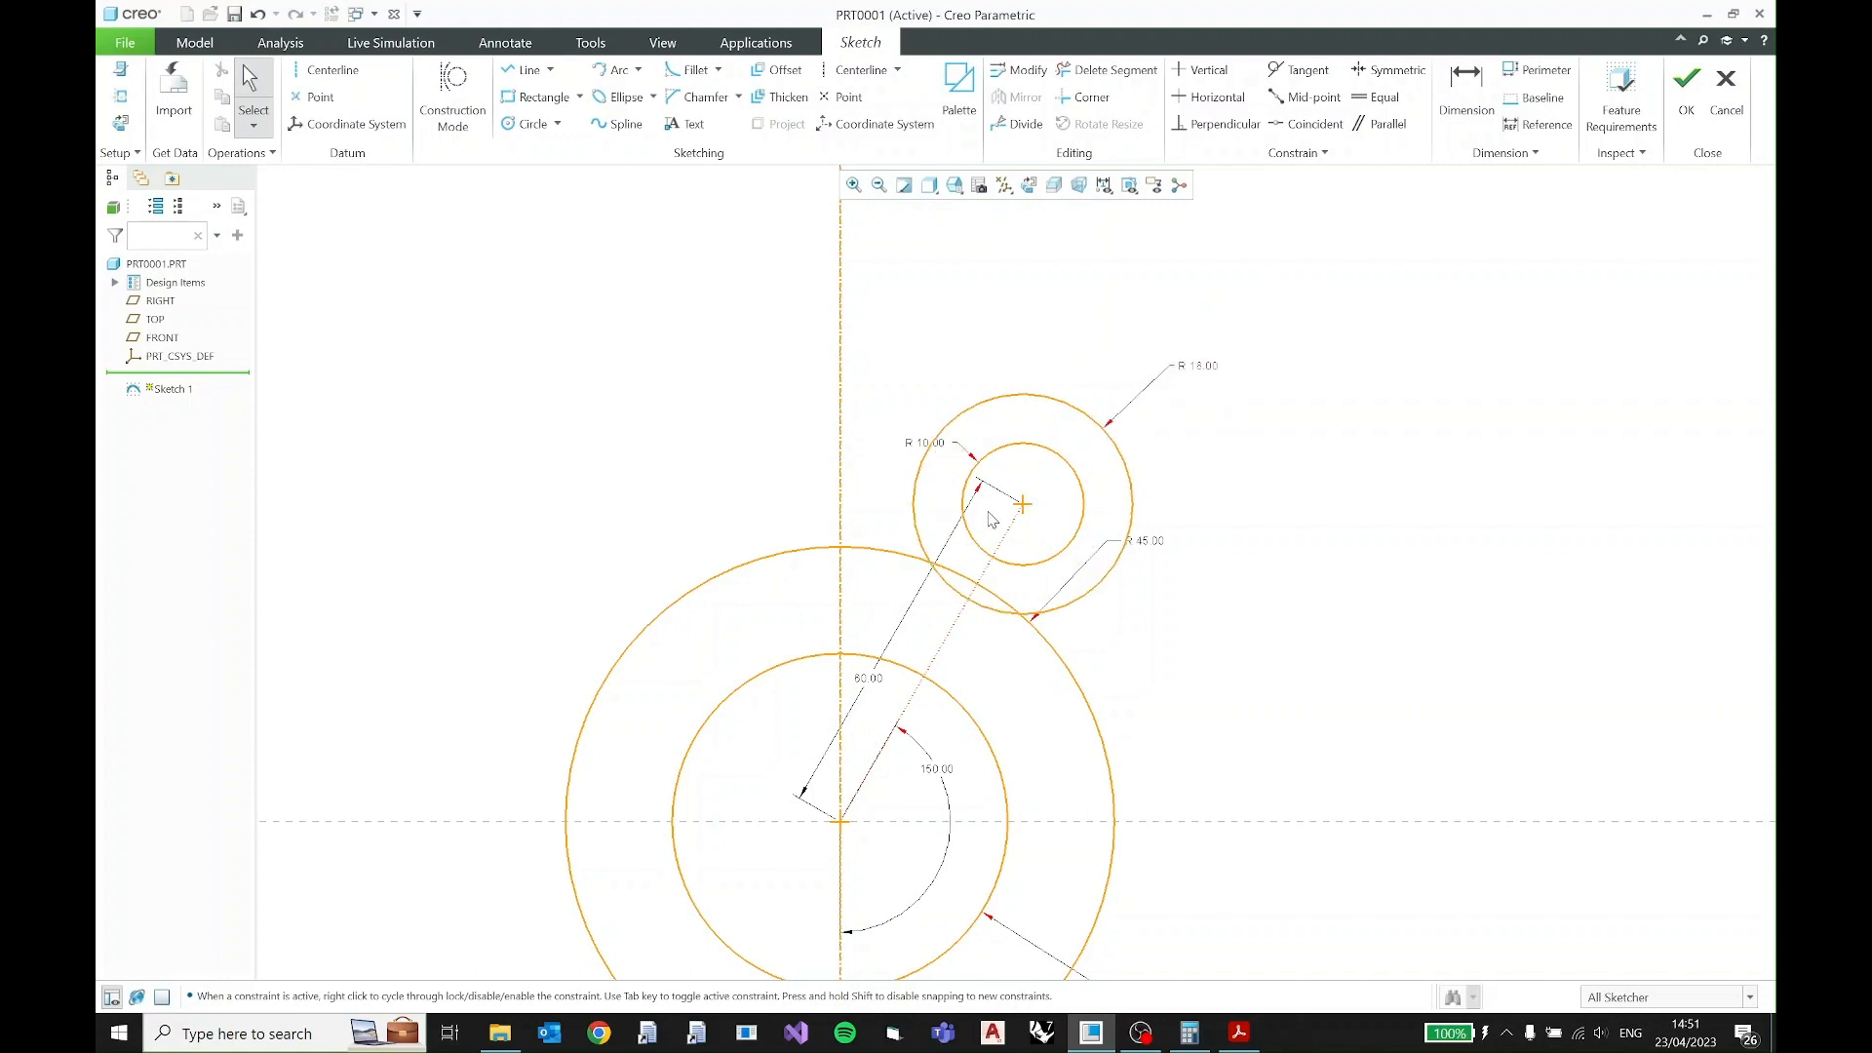
- Check the lobe's side in the PDF and sketch a line tangent to the R18 circle's outer side, ending on the R45 circle
left_click(1238, 1031)
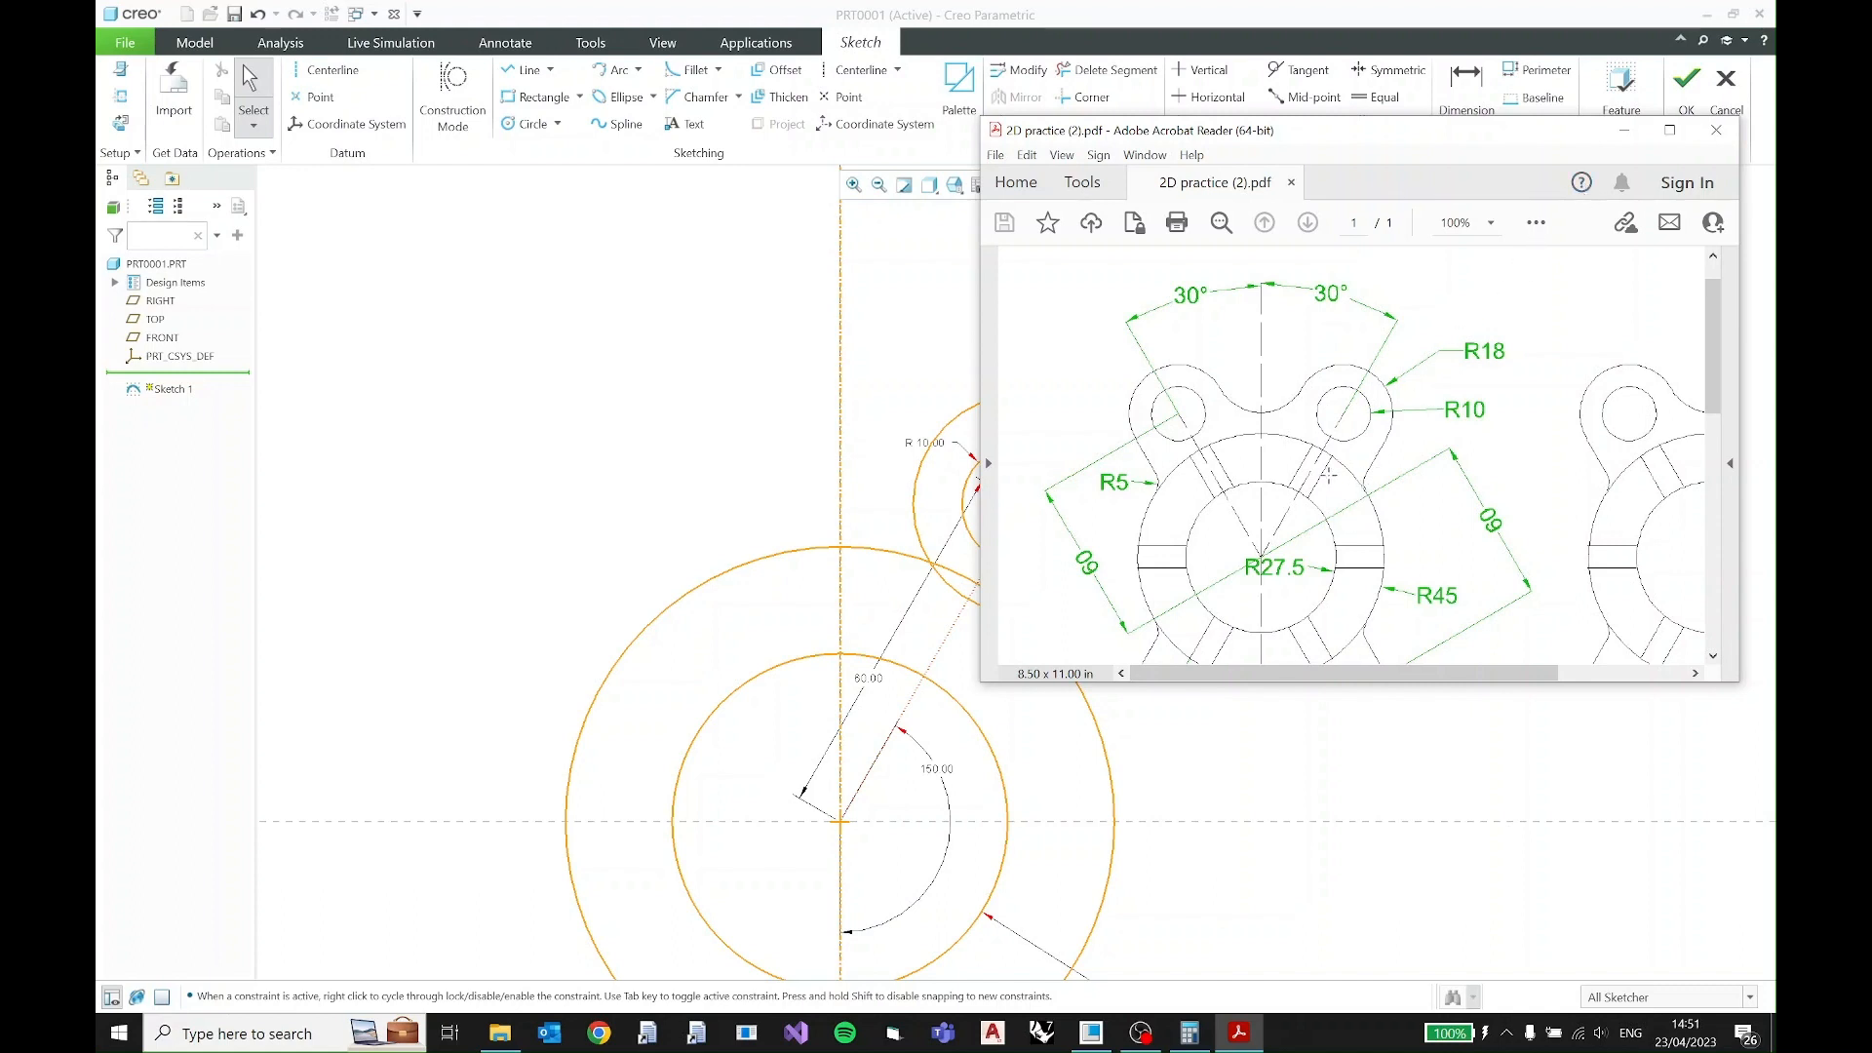
left_click(1624, 129)
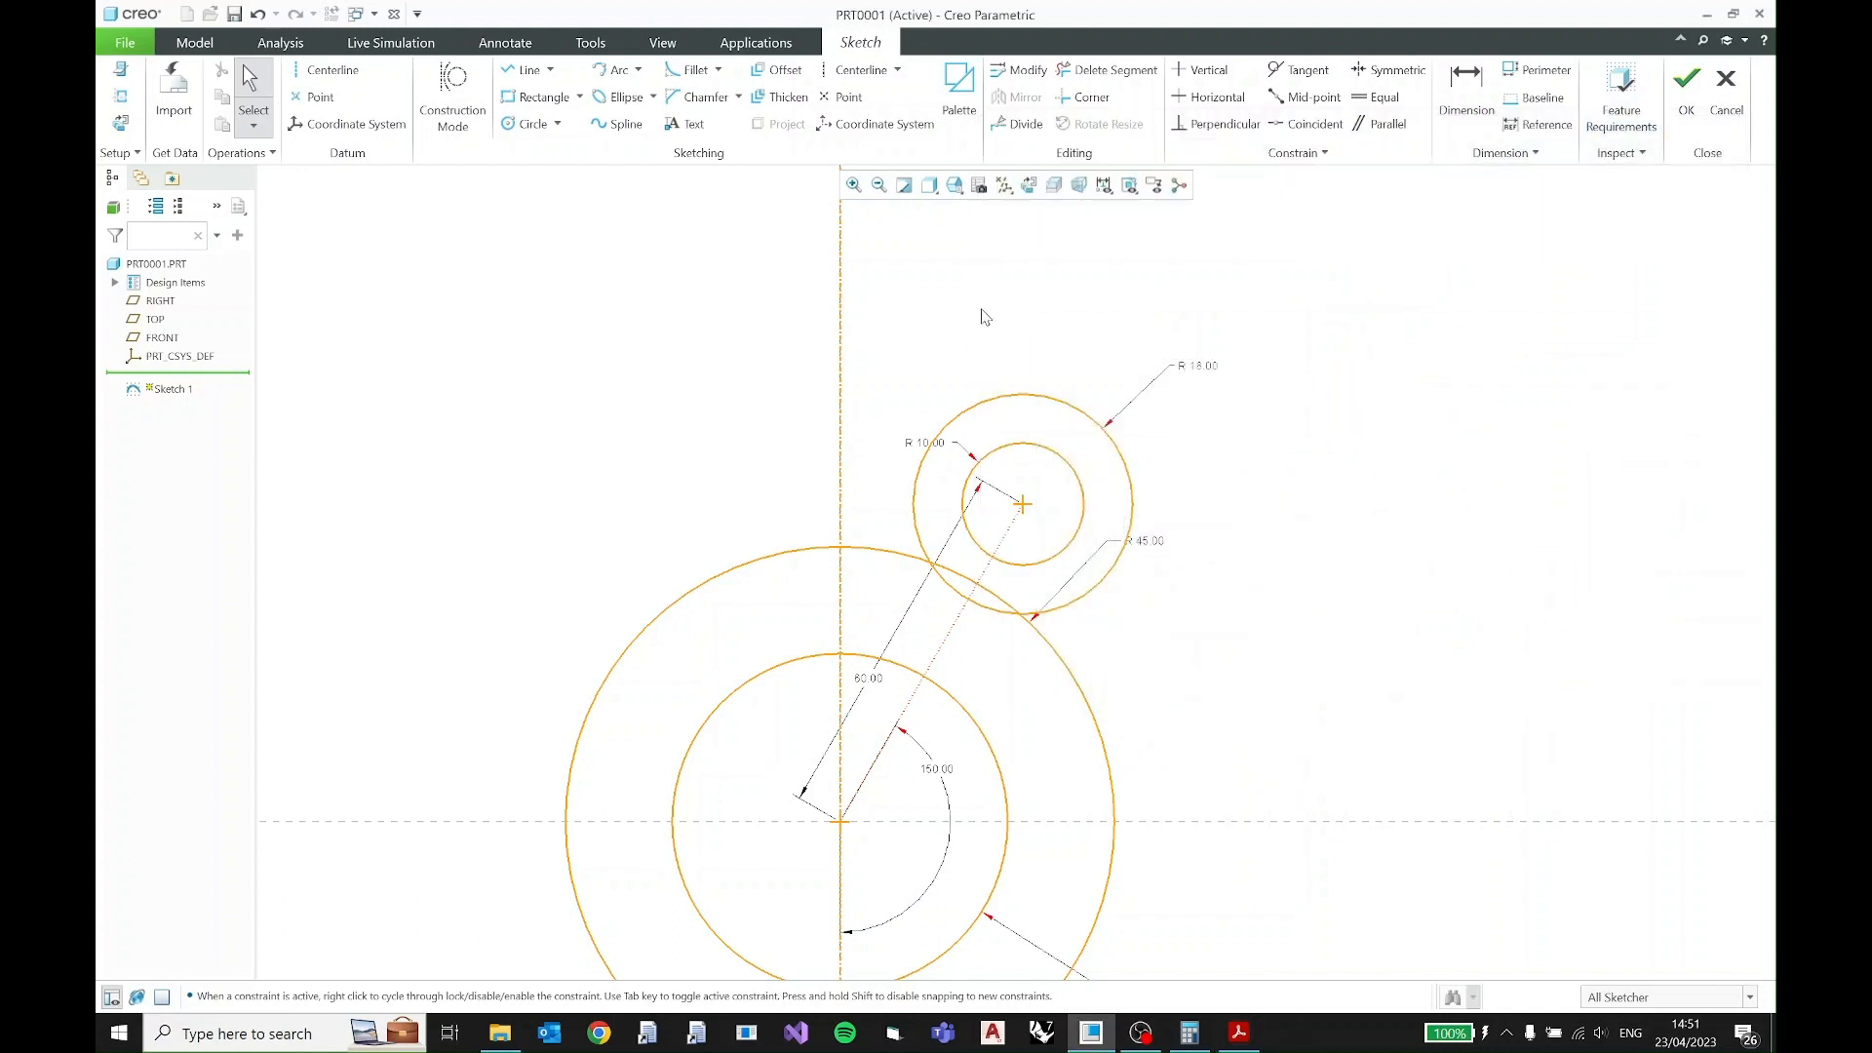
left_click(552, 71)
left_click(555, 95)
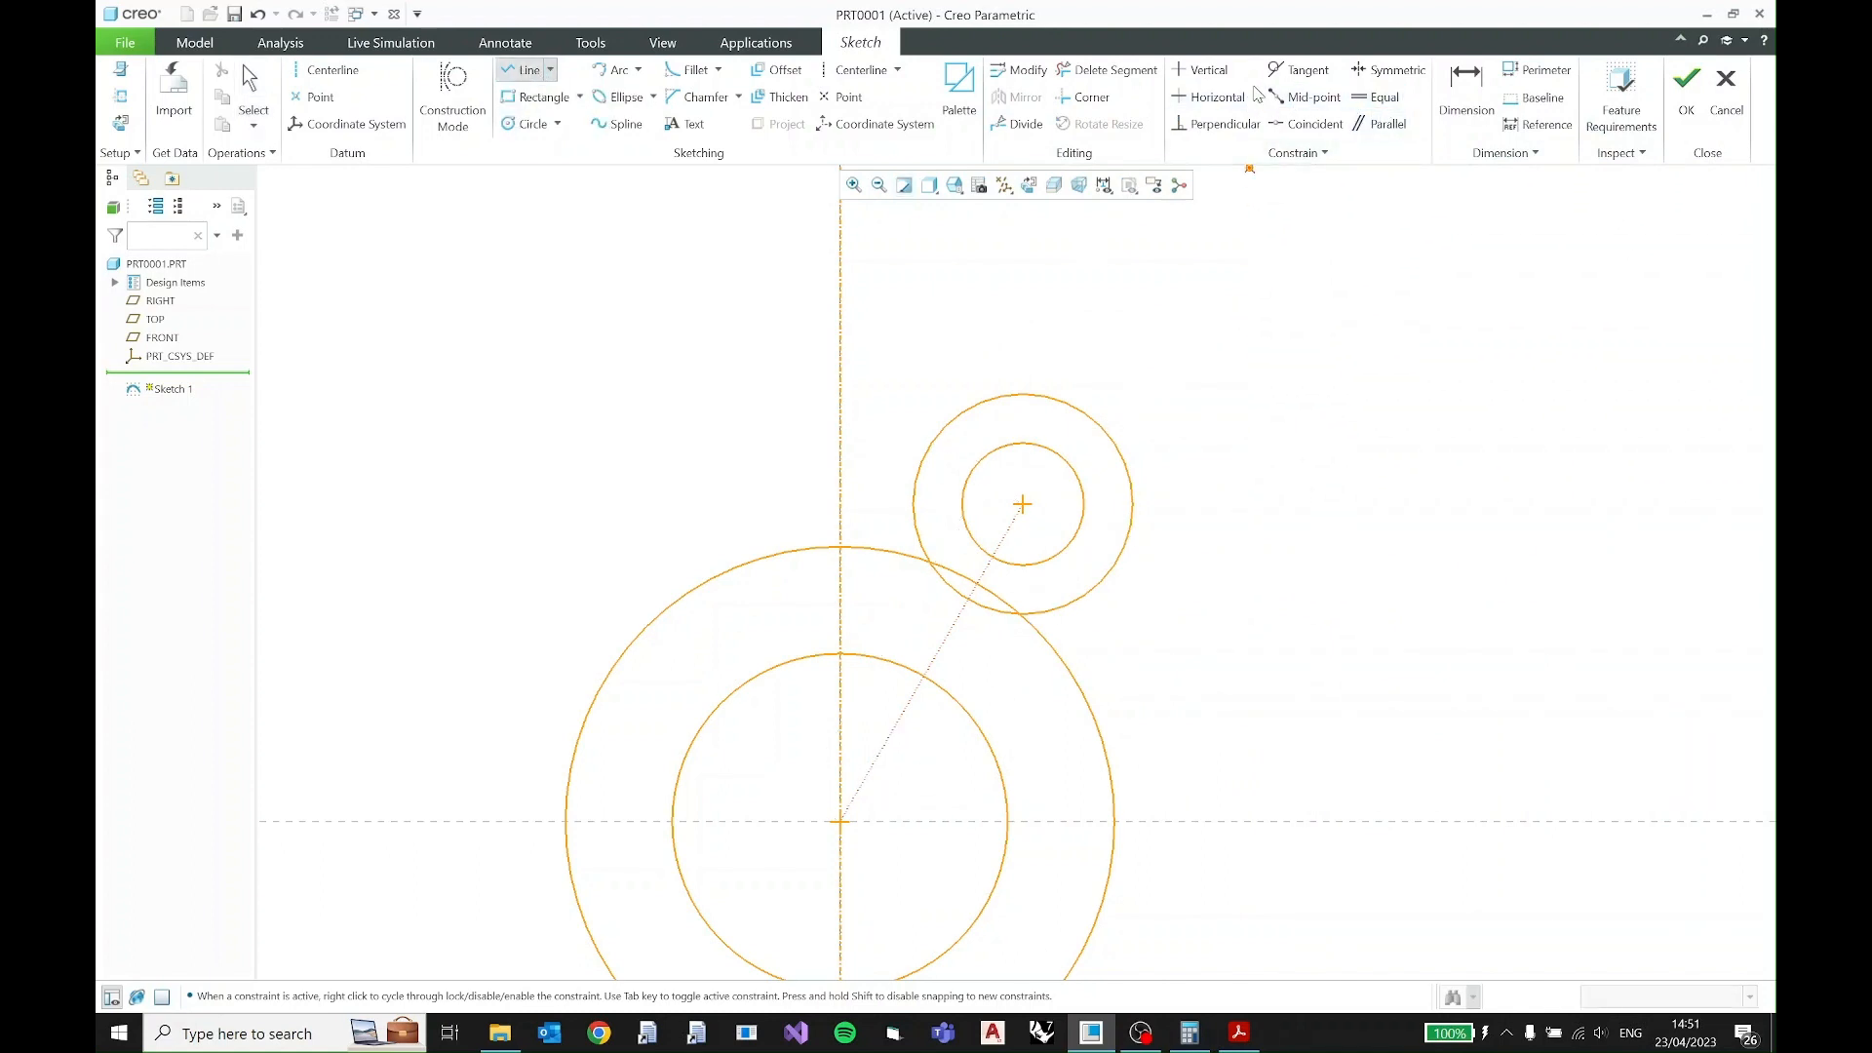
left_click(1287, 70)
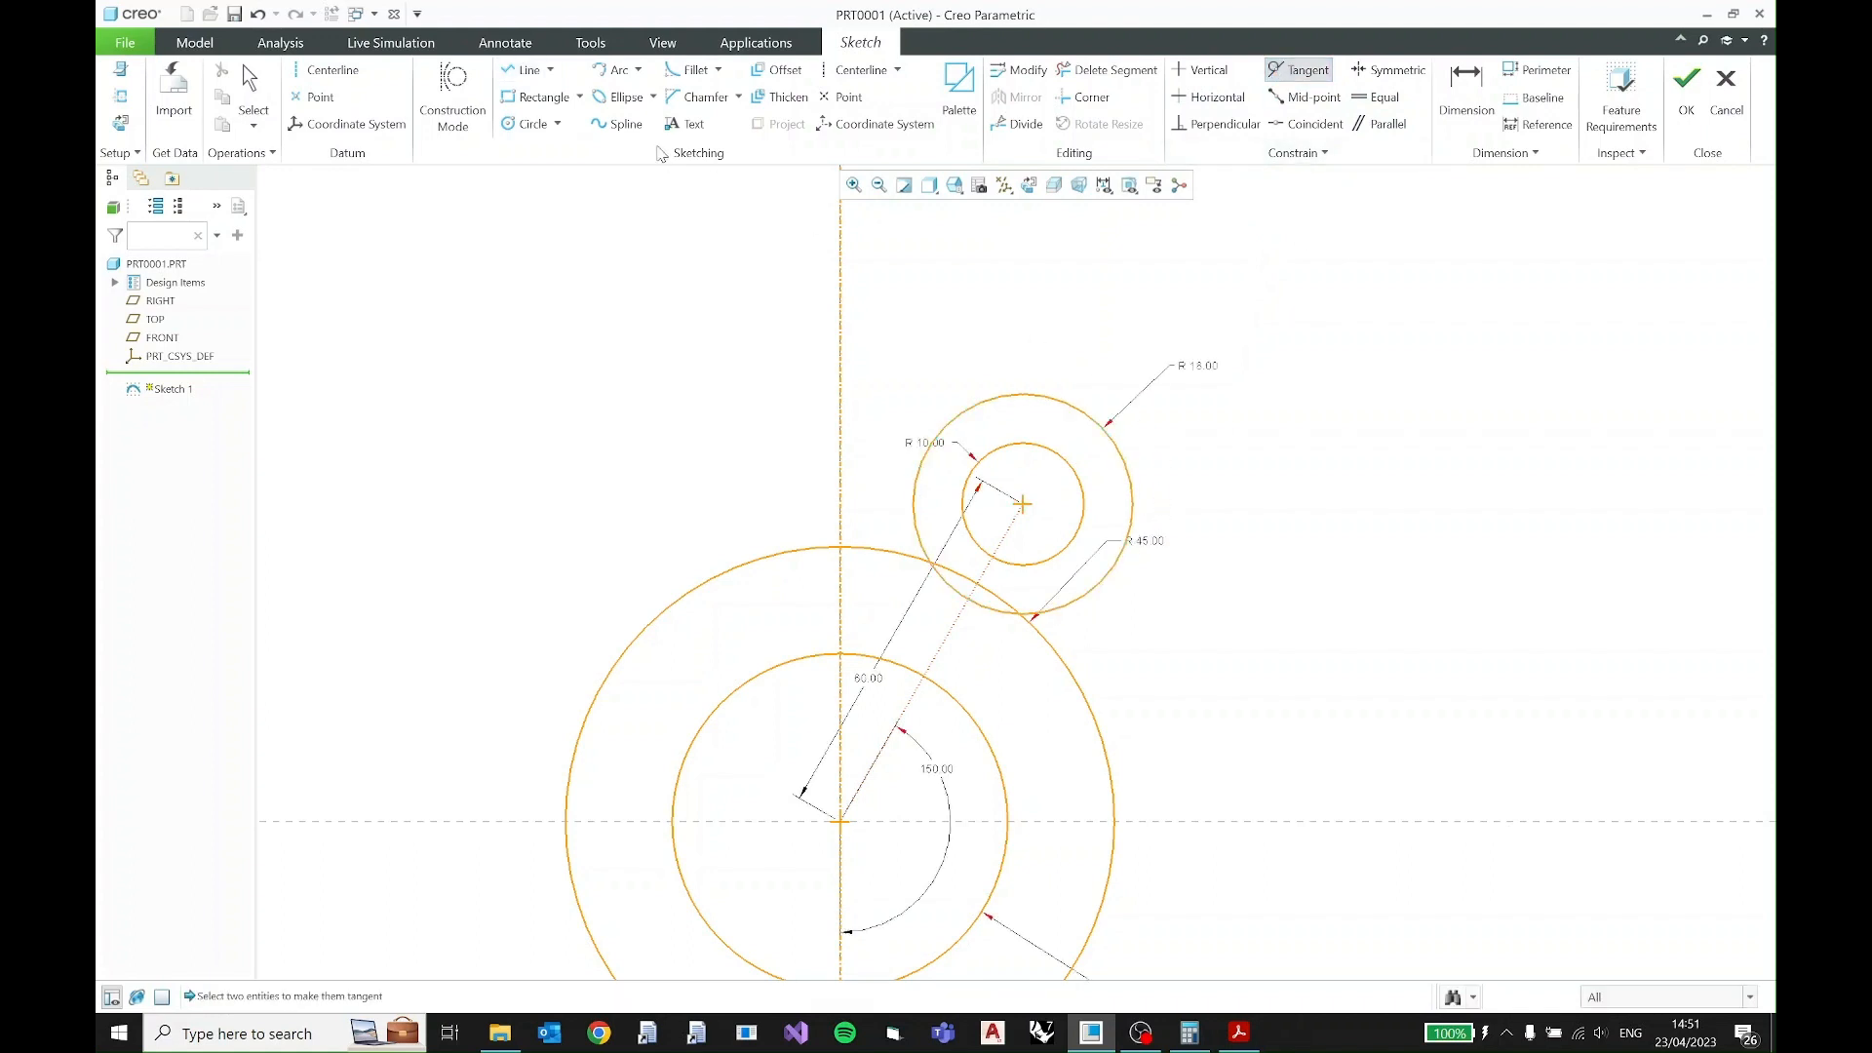
left_click(525, 69)
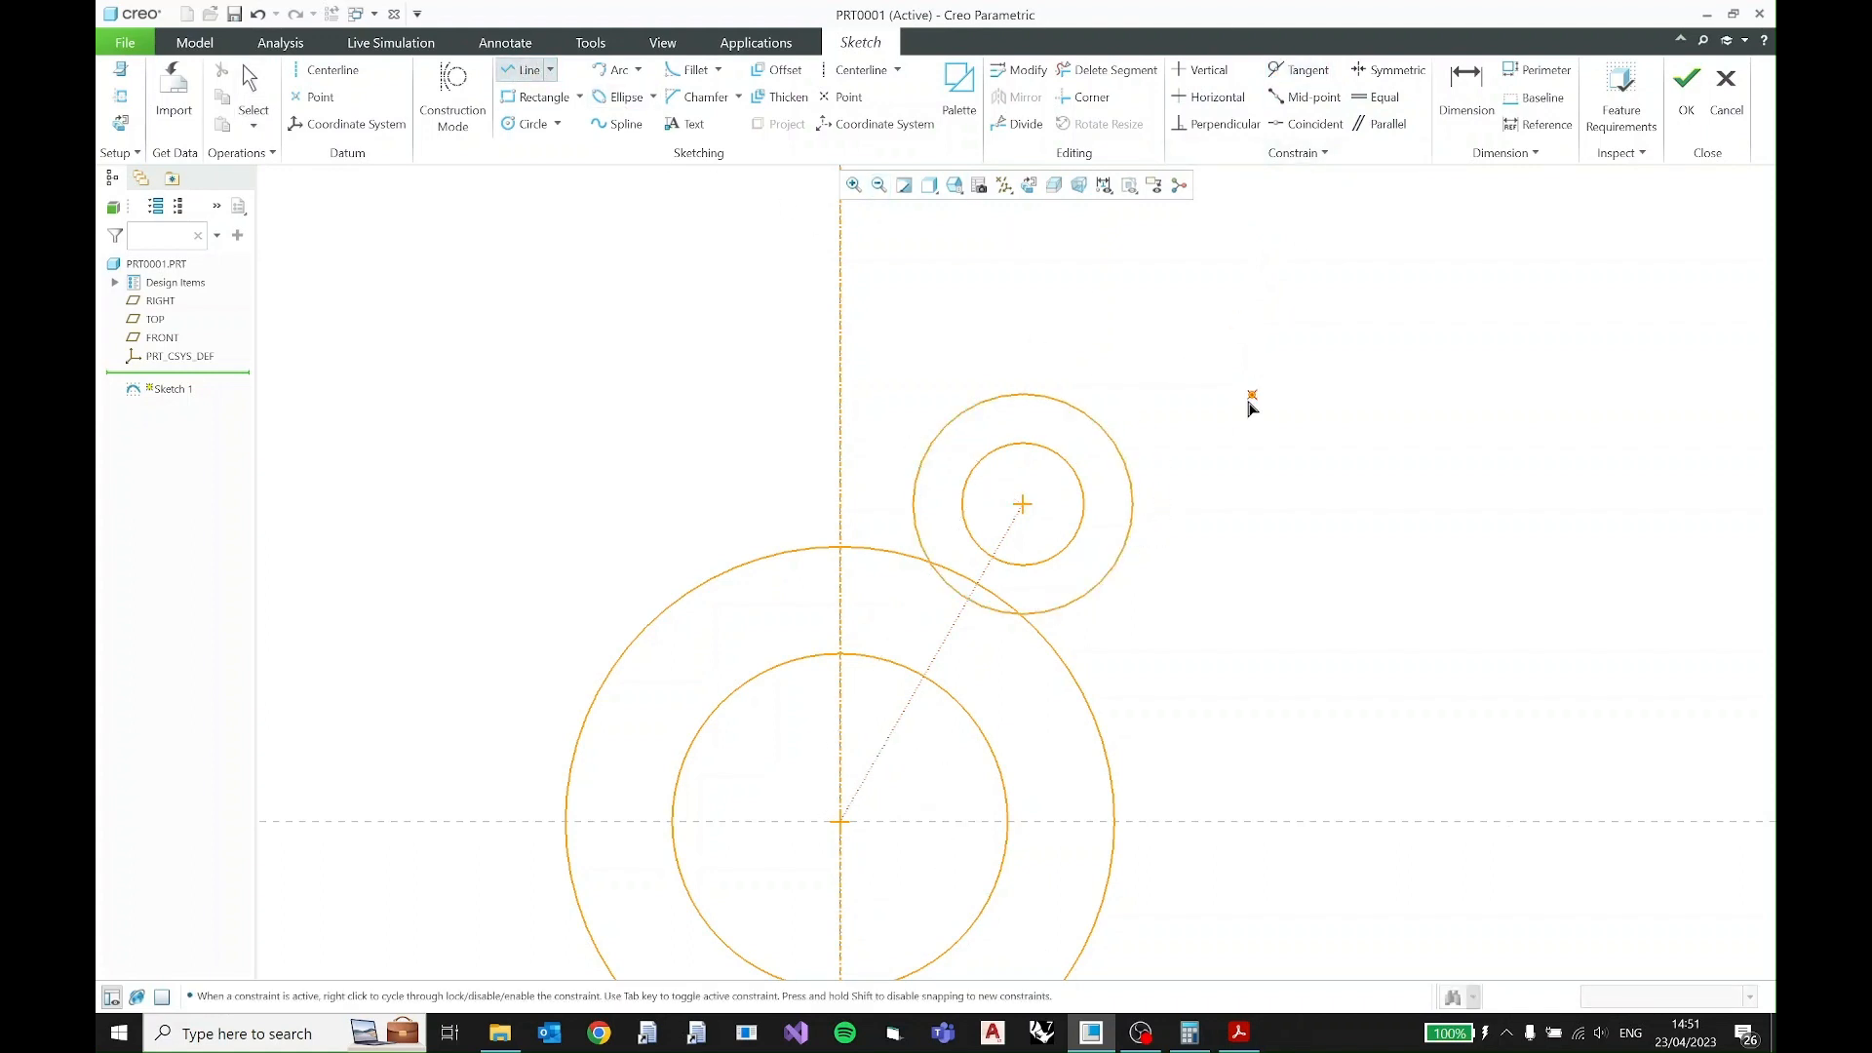
left_click(1120, 558)
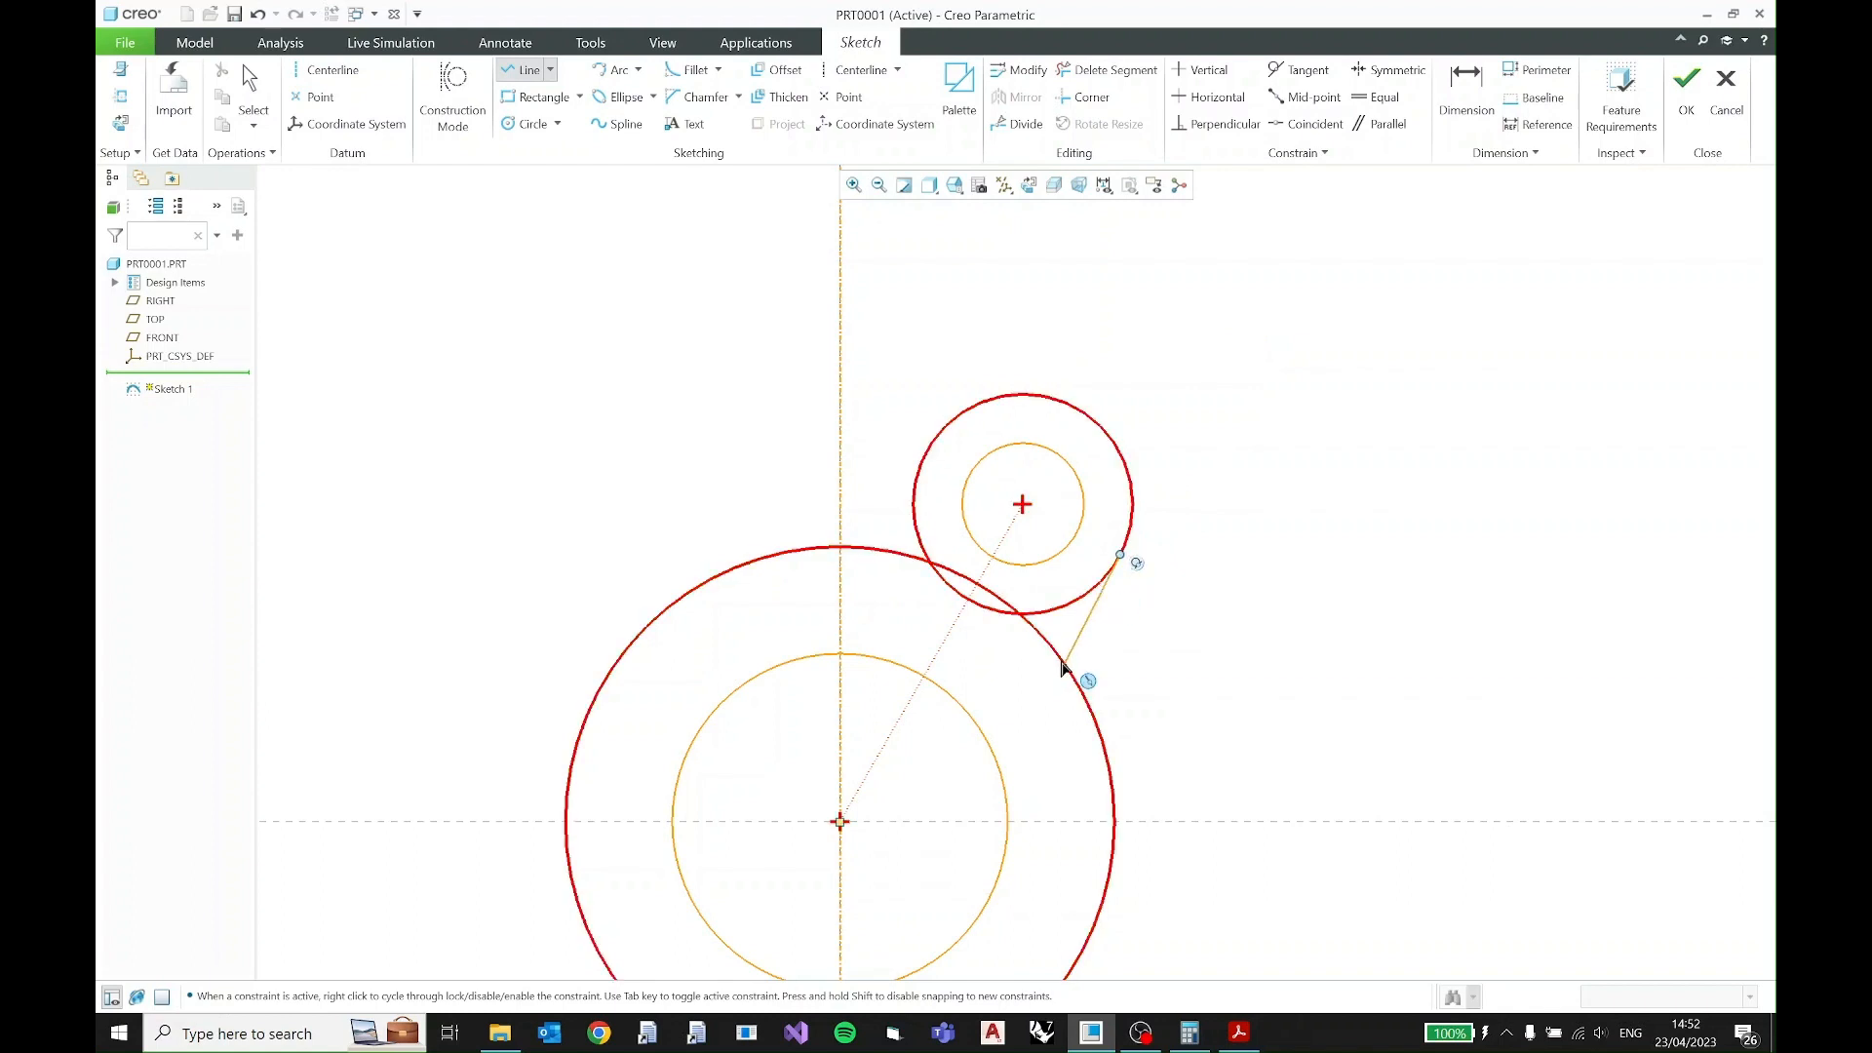
left_click(1063, 668)
middle_click(1086, 655)
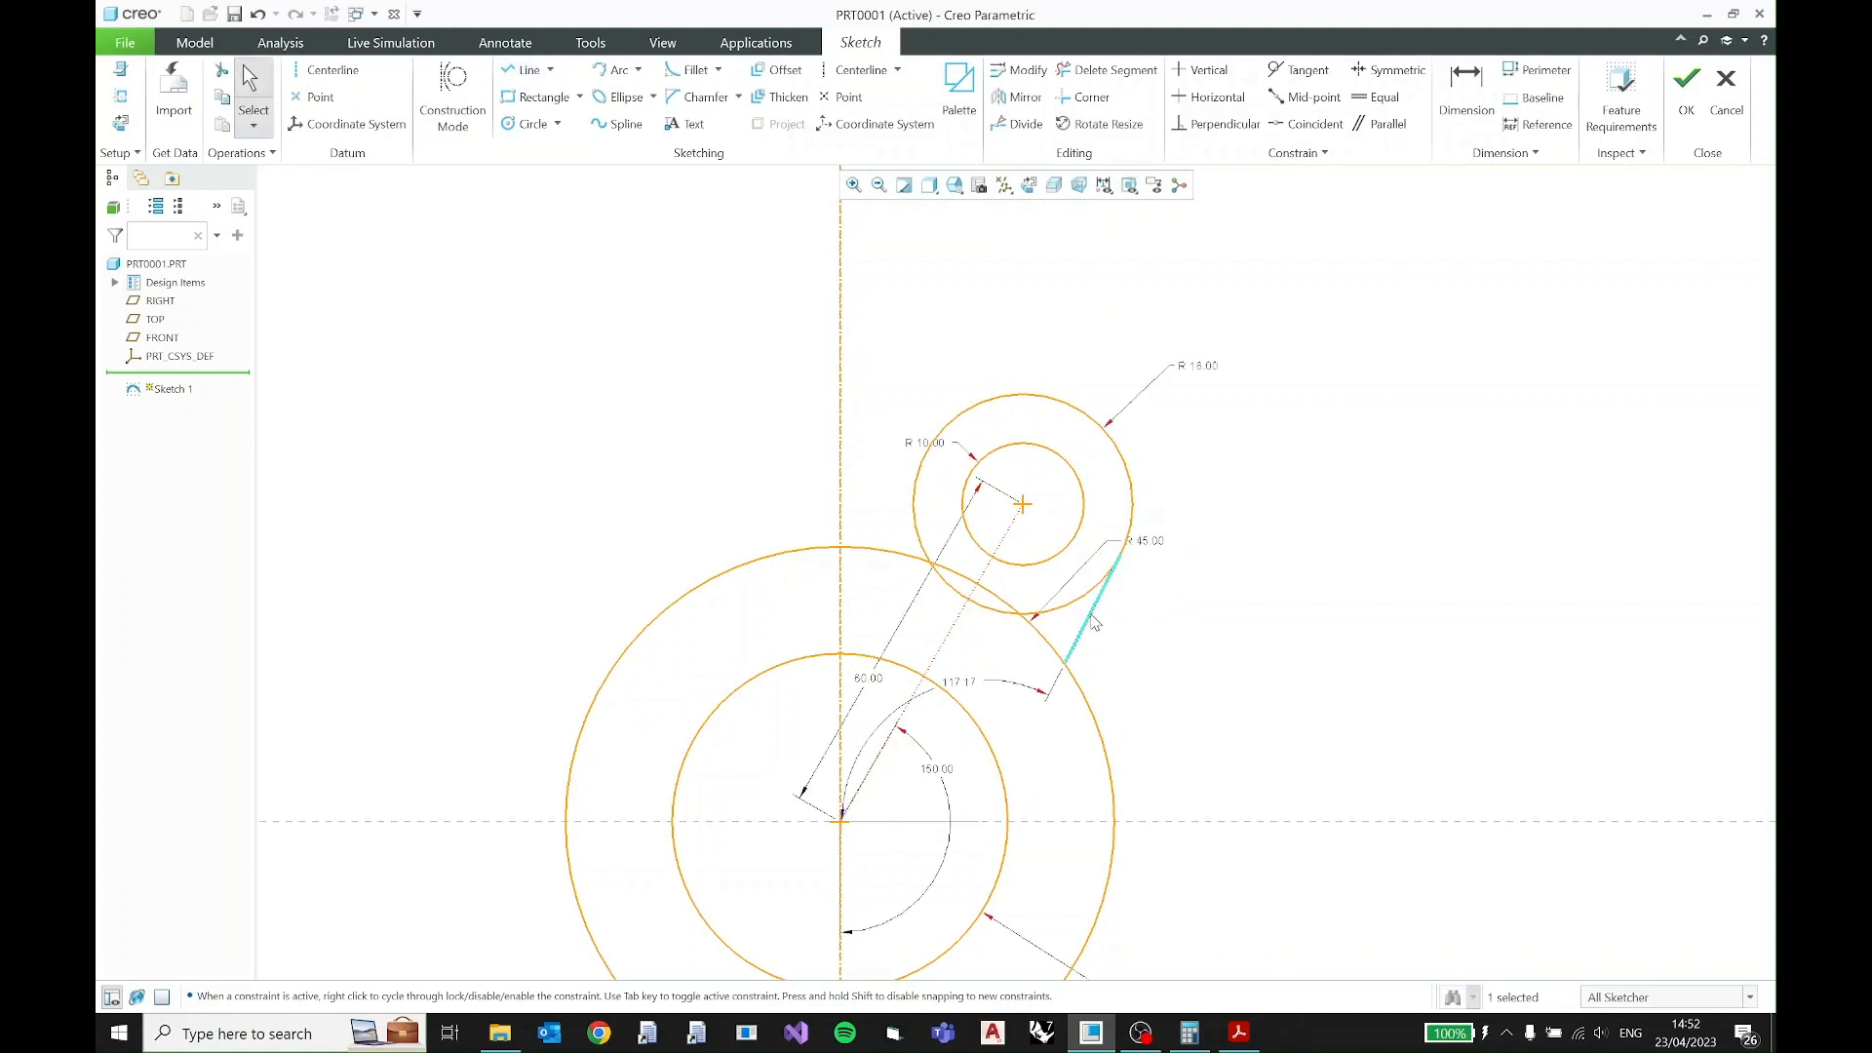
left_click(1129, 564)
left_click(1165, 611)
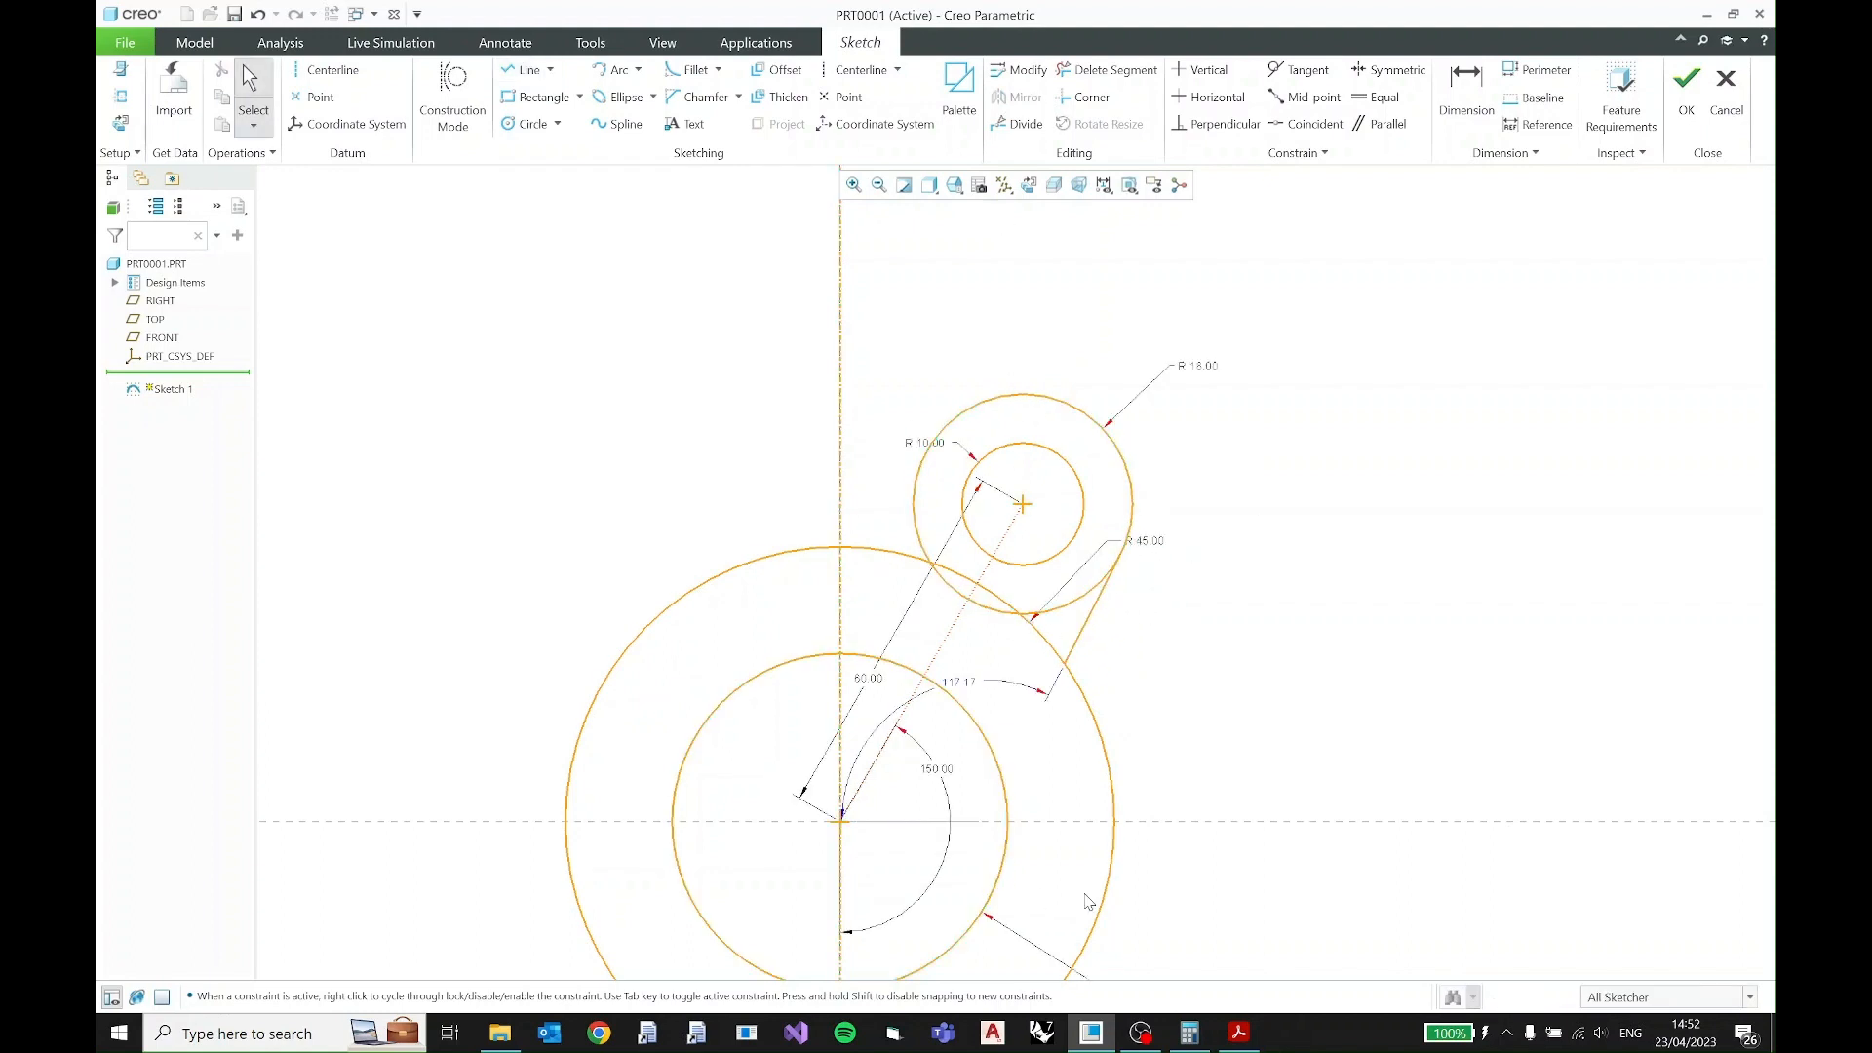
- Check the PDF for the fillet size and fillet the corner between the tangent line and the R45 circle
left_click(1239, 1034)
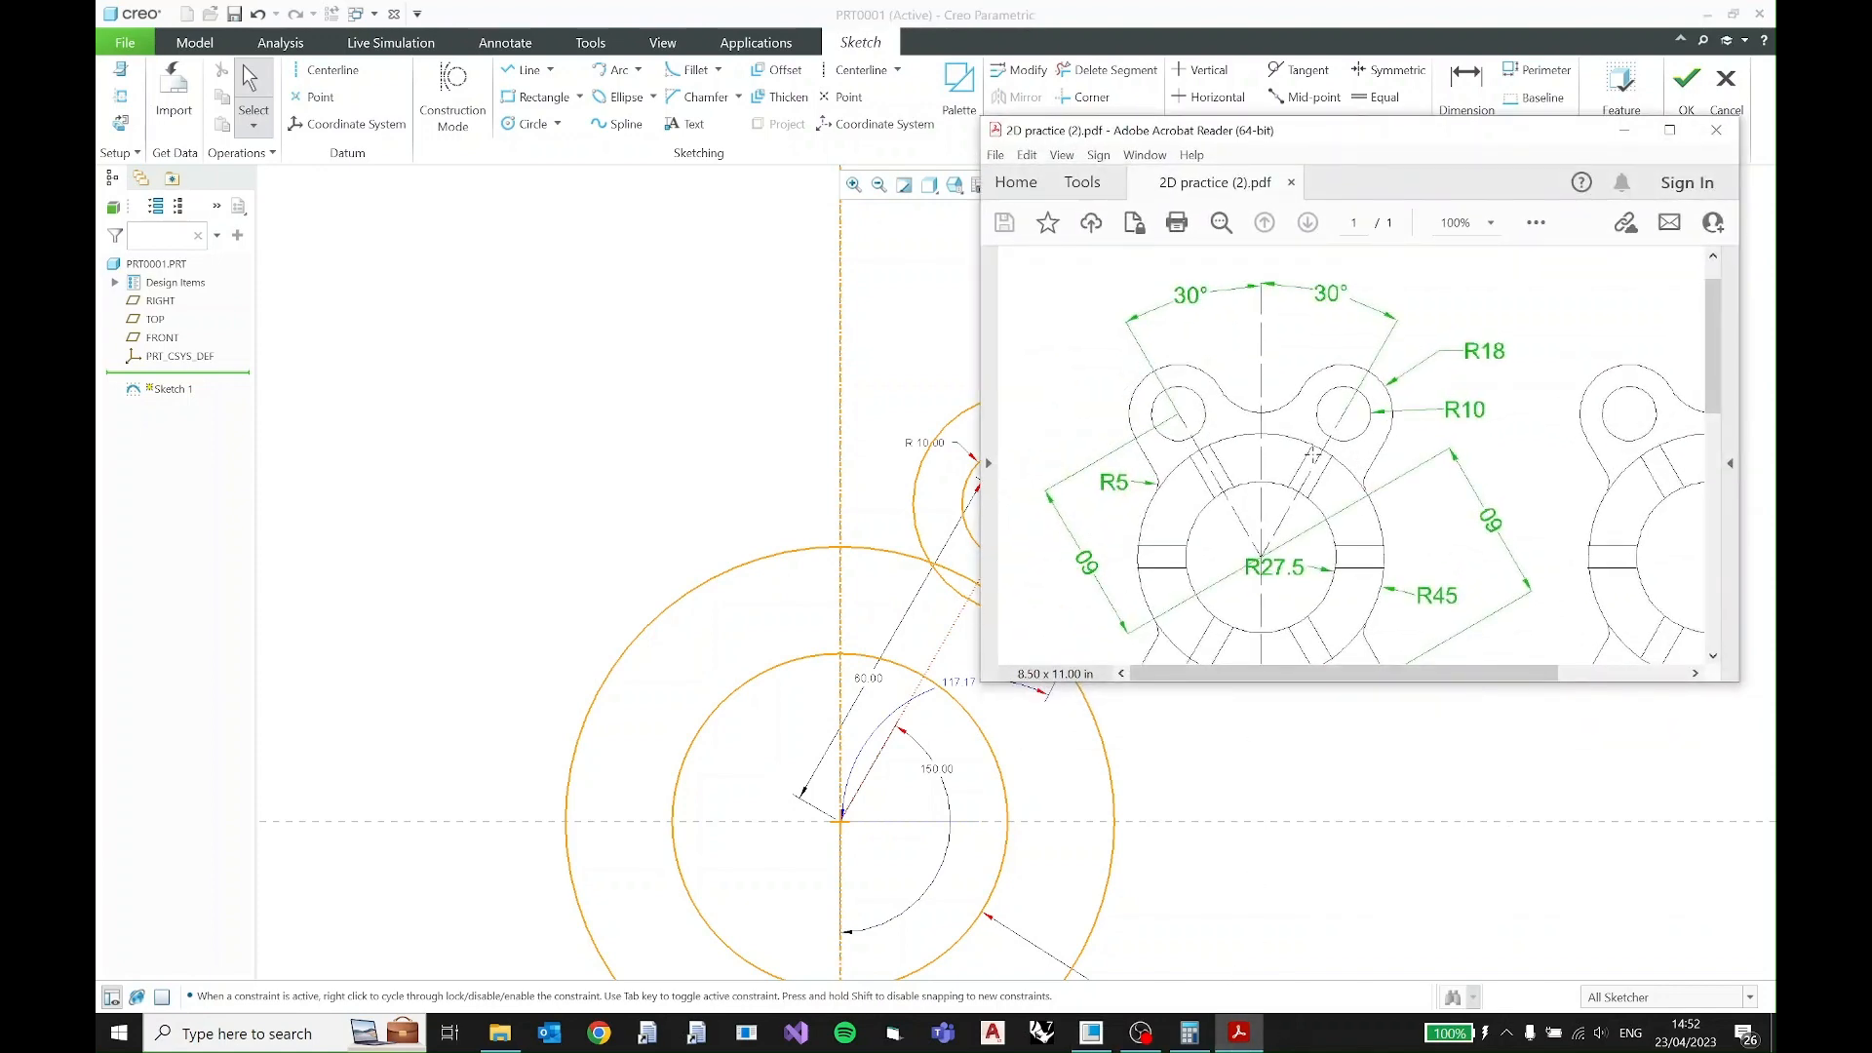
left_click_drag(1318, 151, 1384, 124)
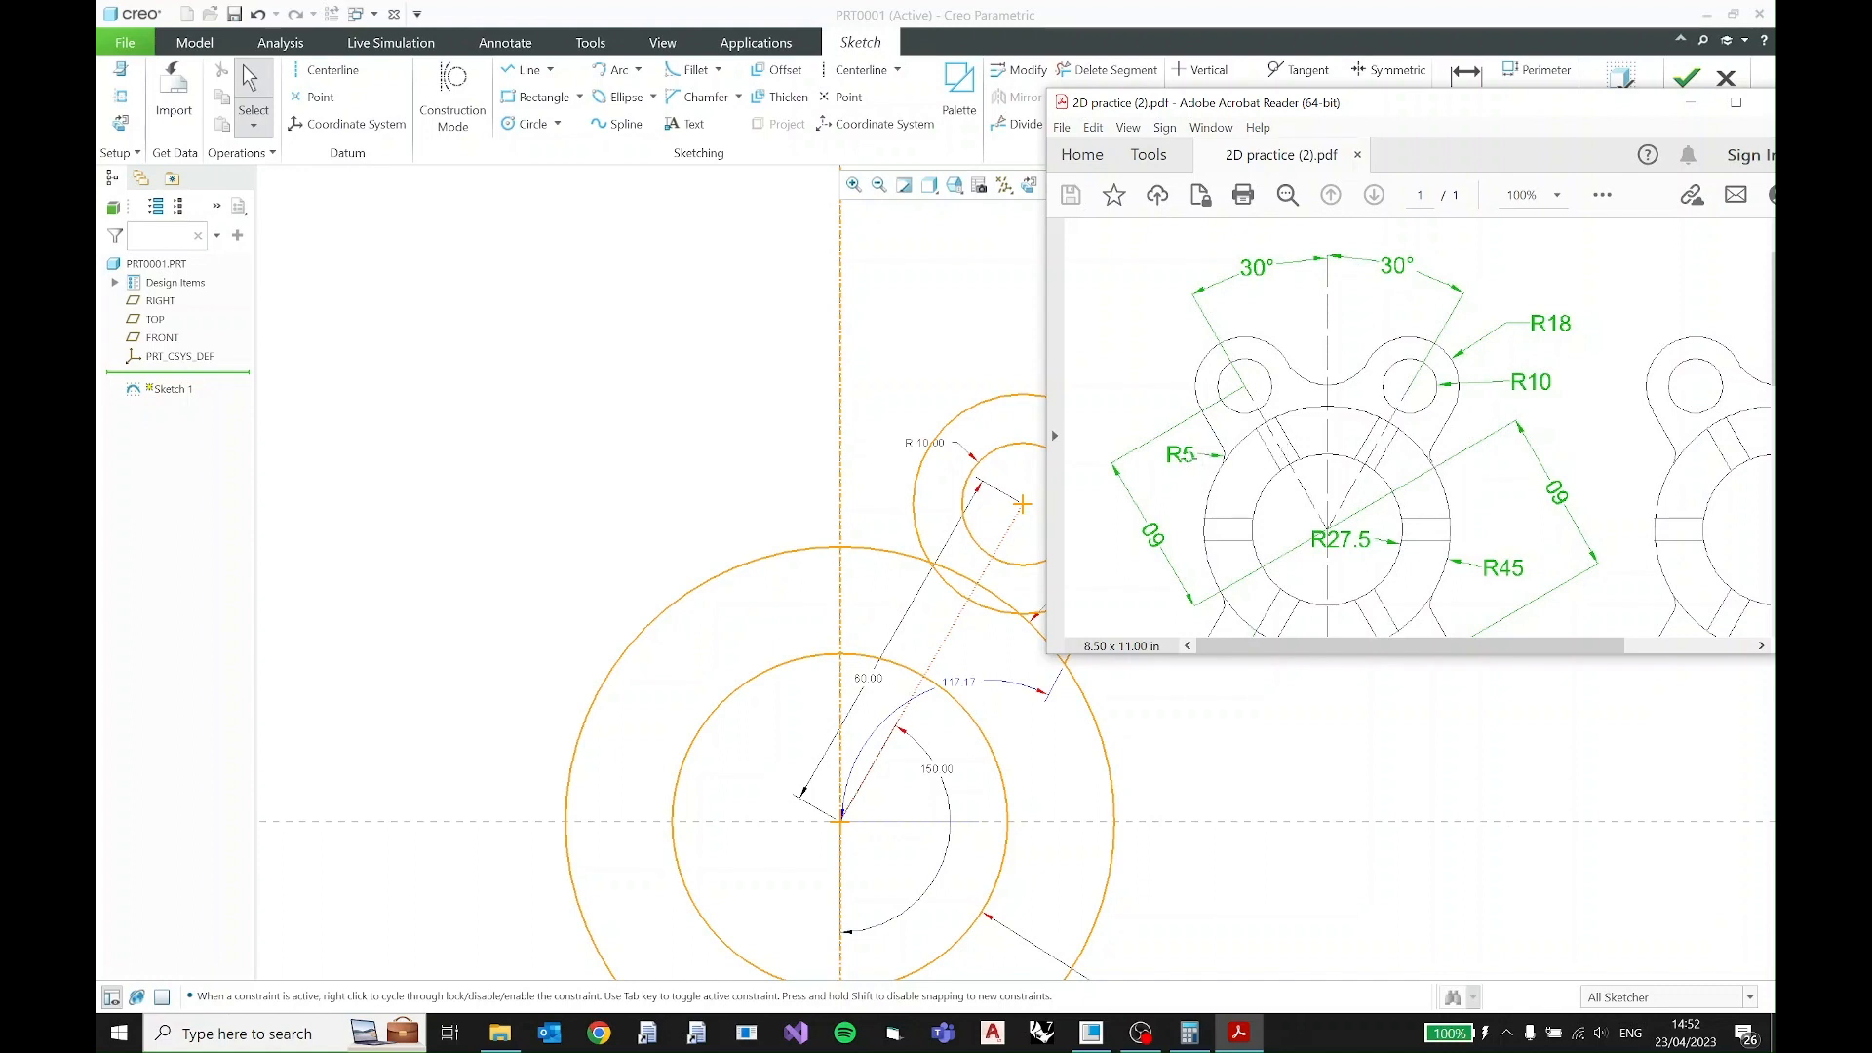
left_click(1690, 102)
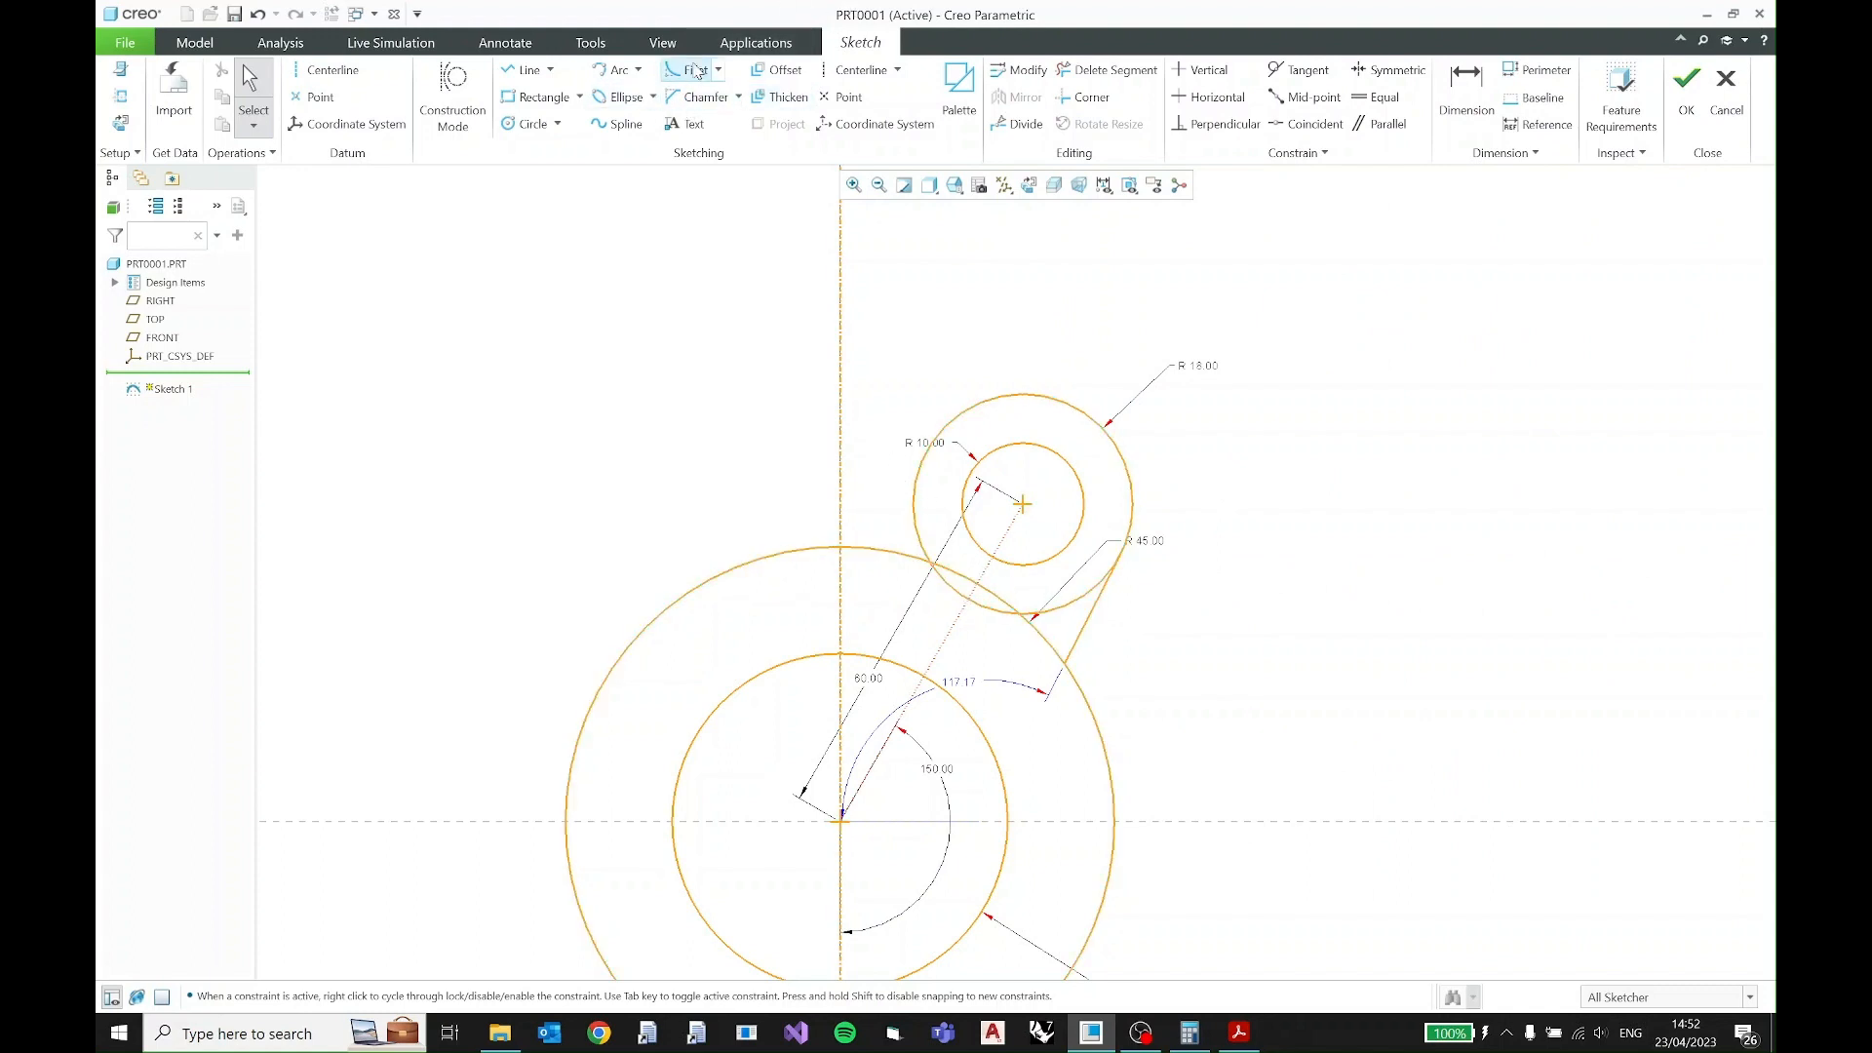
left_click(696, 71)
left_click(1076, 655)
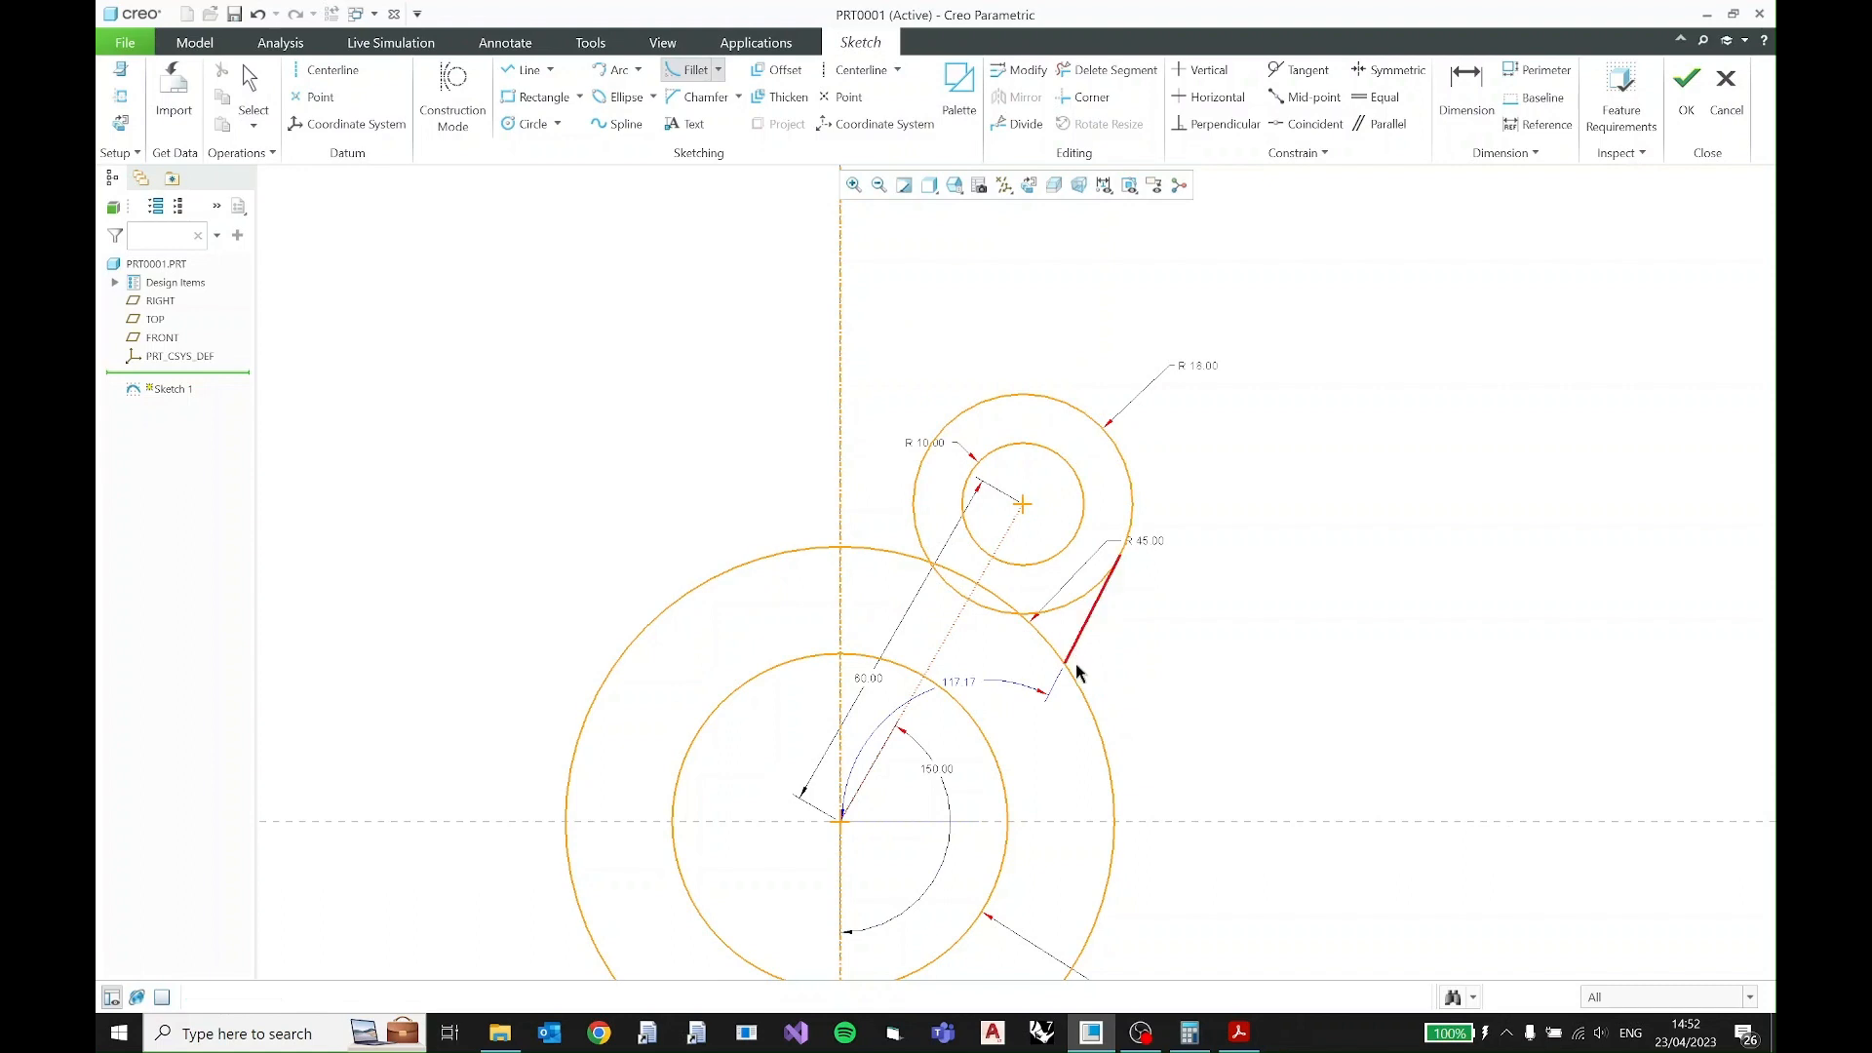
left_click(1071, 676)
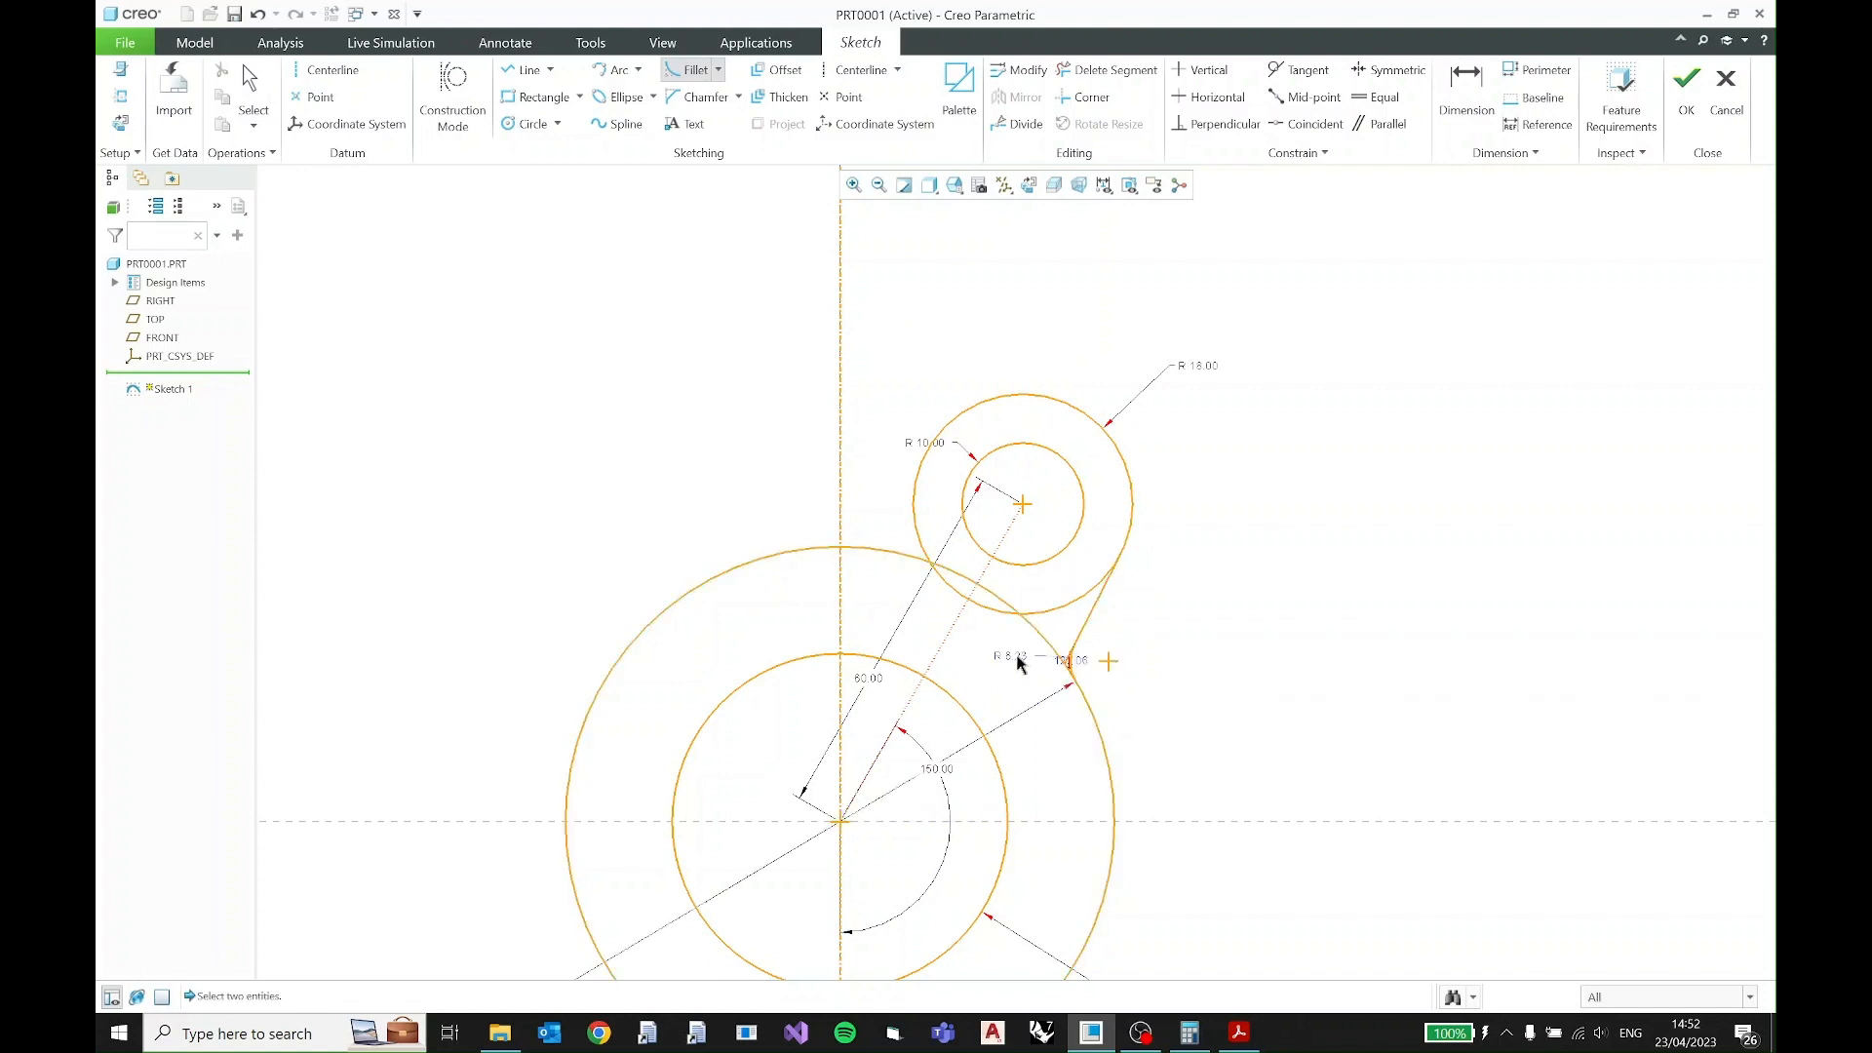
middle_click(1017, 655)
- Set the fillet radius to 5 and move its dimension outside the profile
double_click(1015, 657)
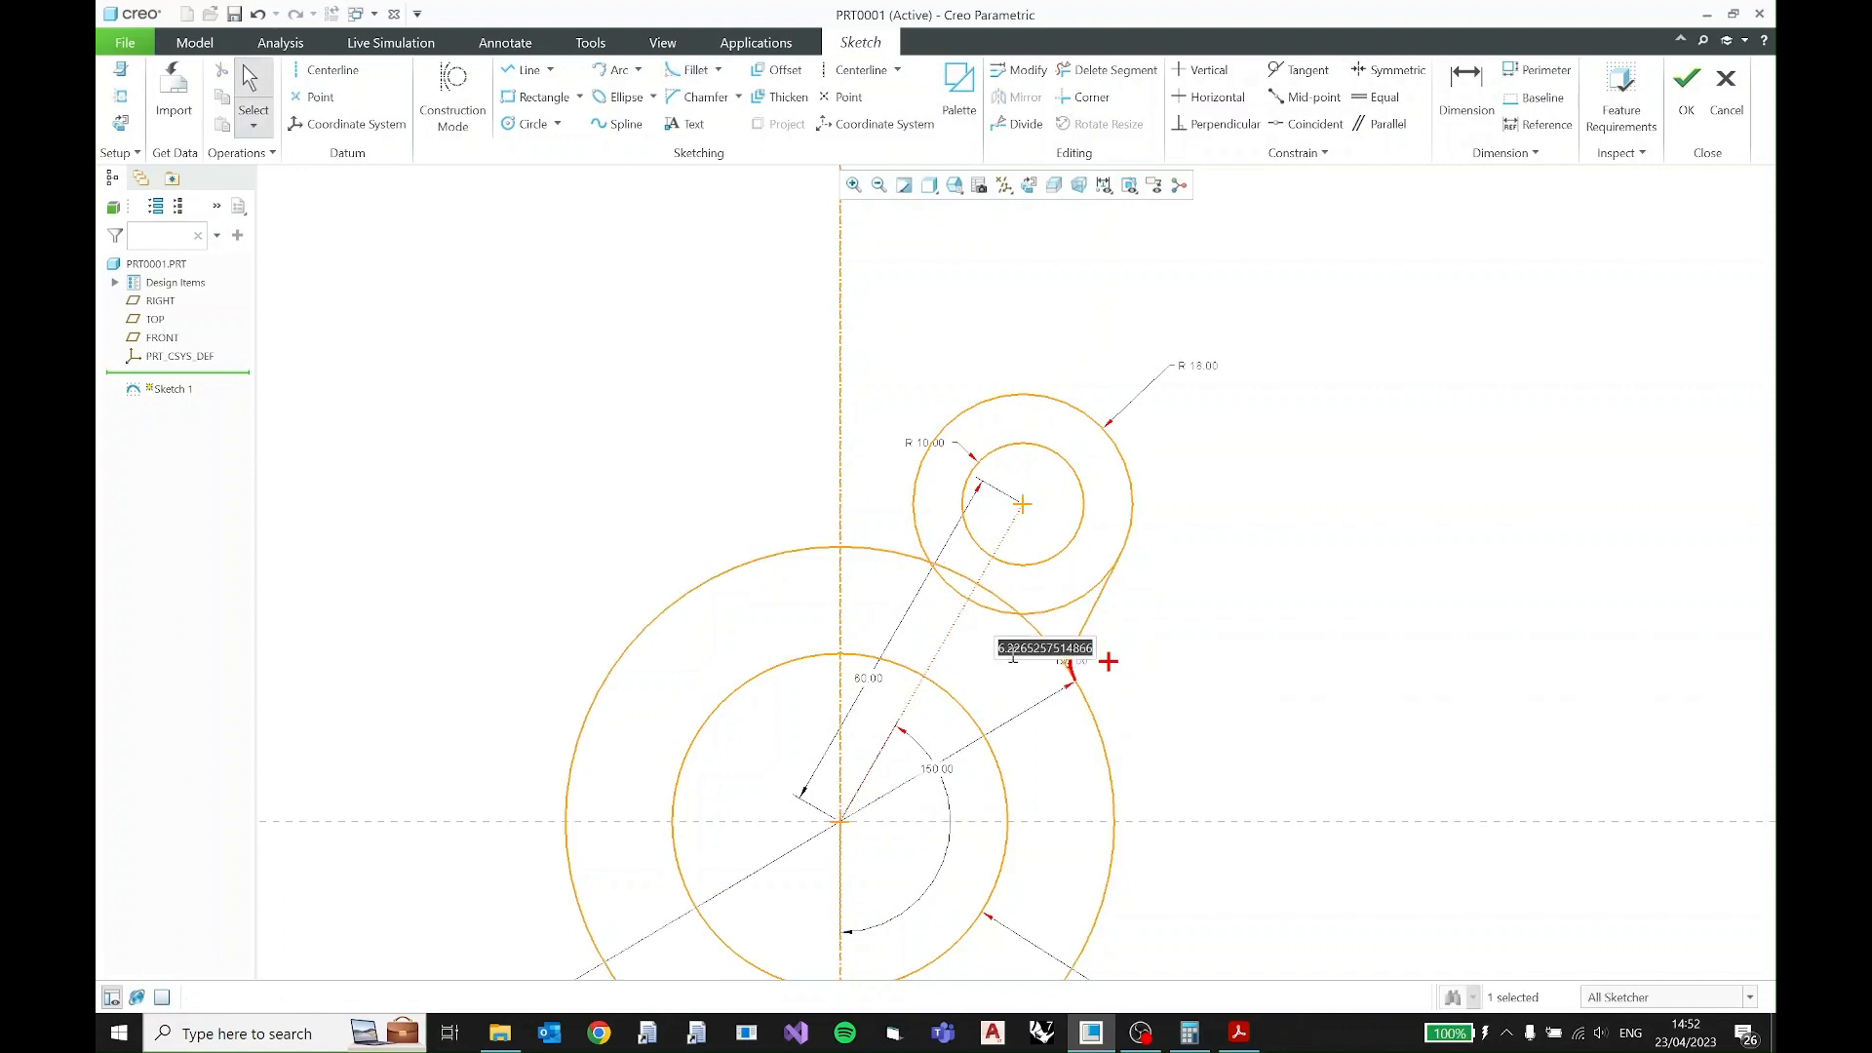
type("5")
key("Return")
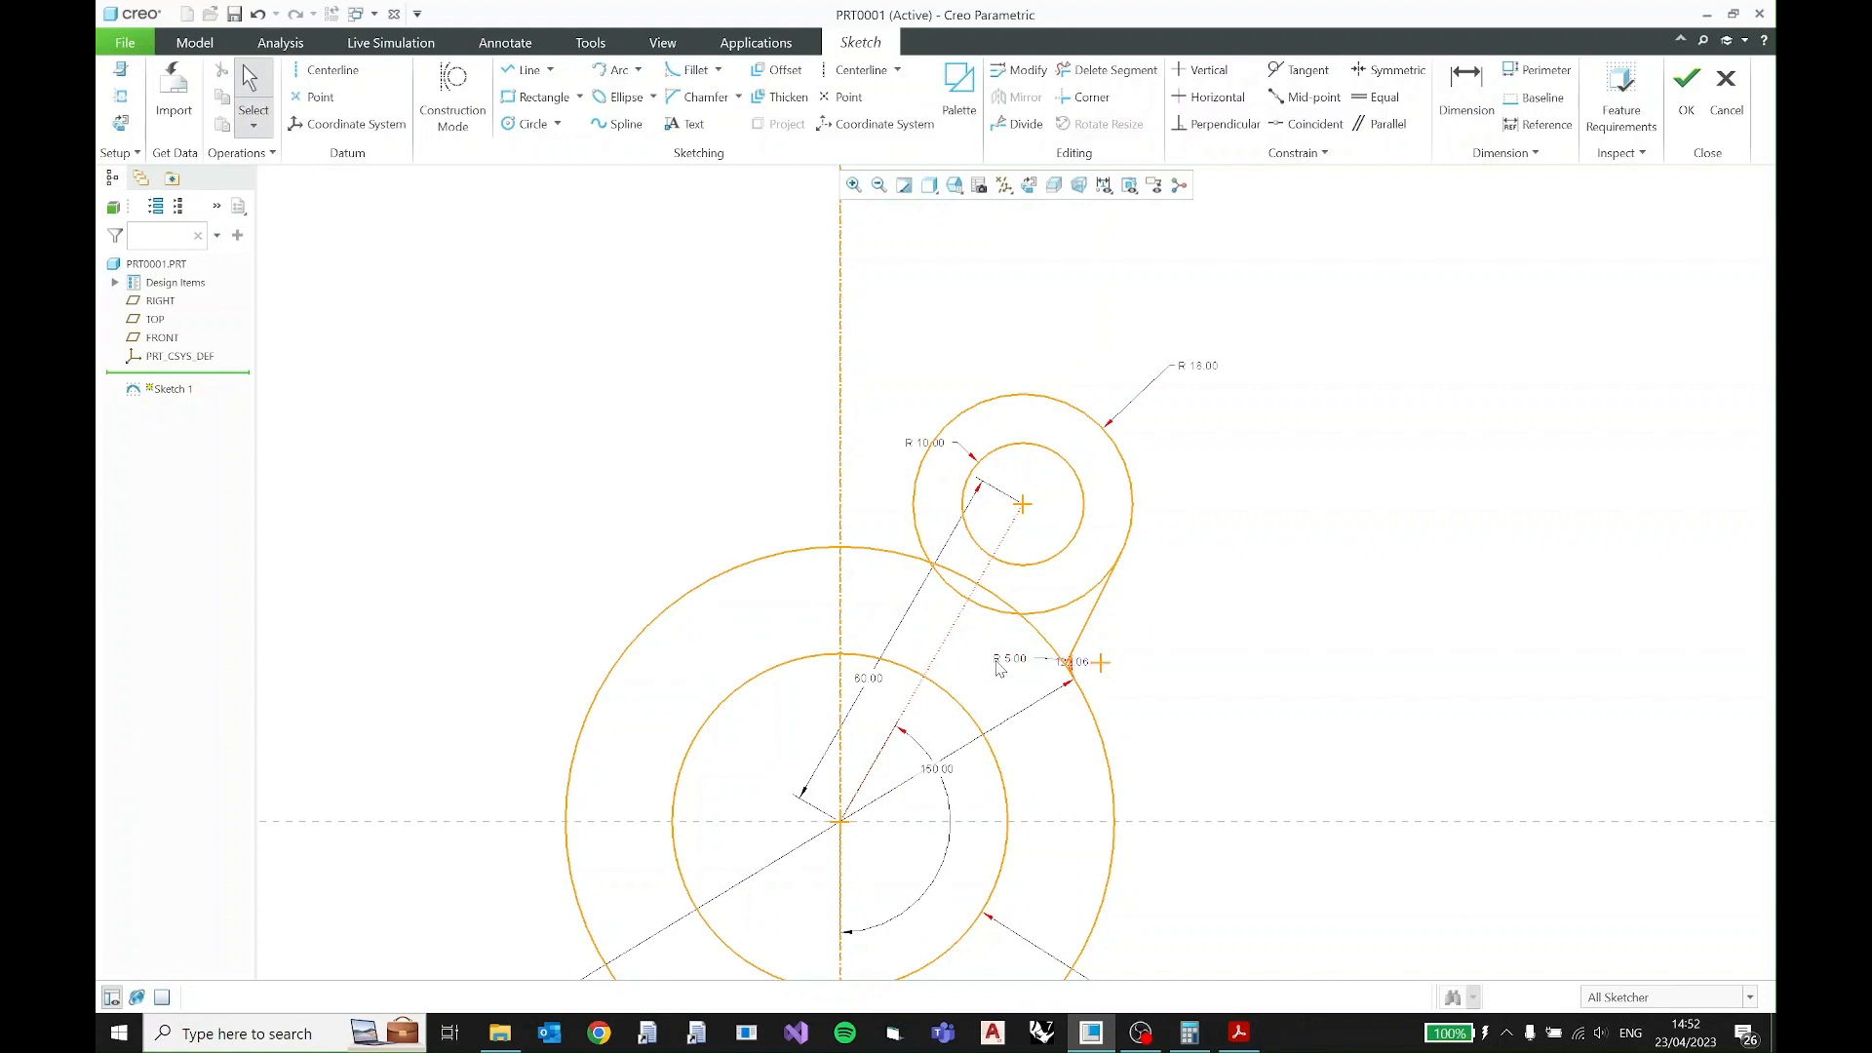
left_click_drag(1008, 659, 1236, 612)
- Trim the overlapping R18 and R45 circle segments inside the lobe and the leftover corner segments at the R5 fillet
left_click(1127, 78)
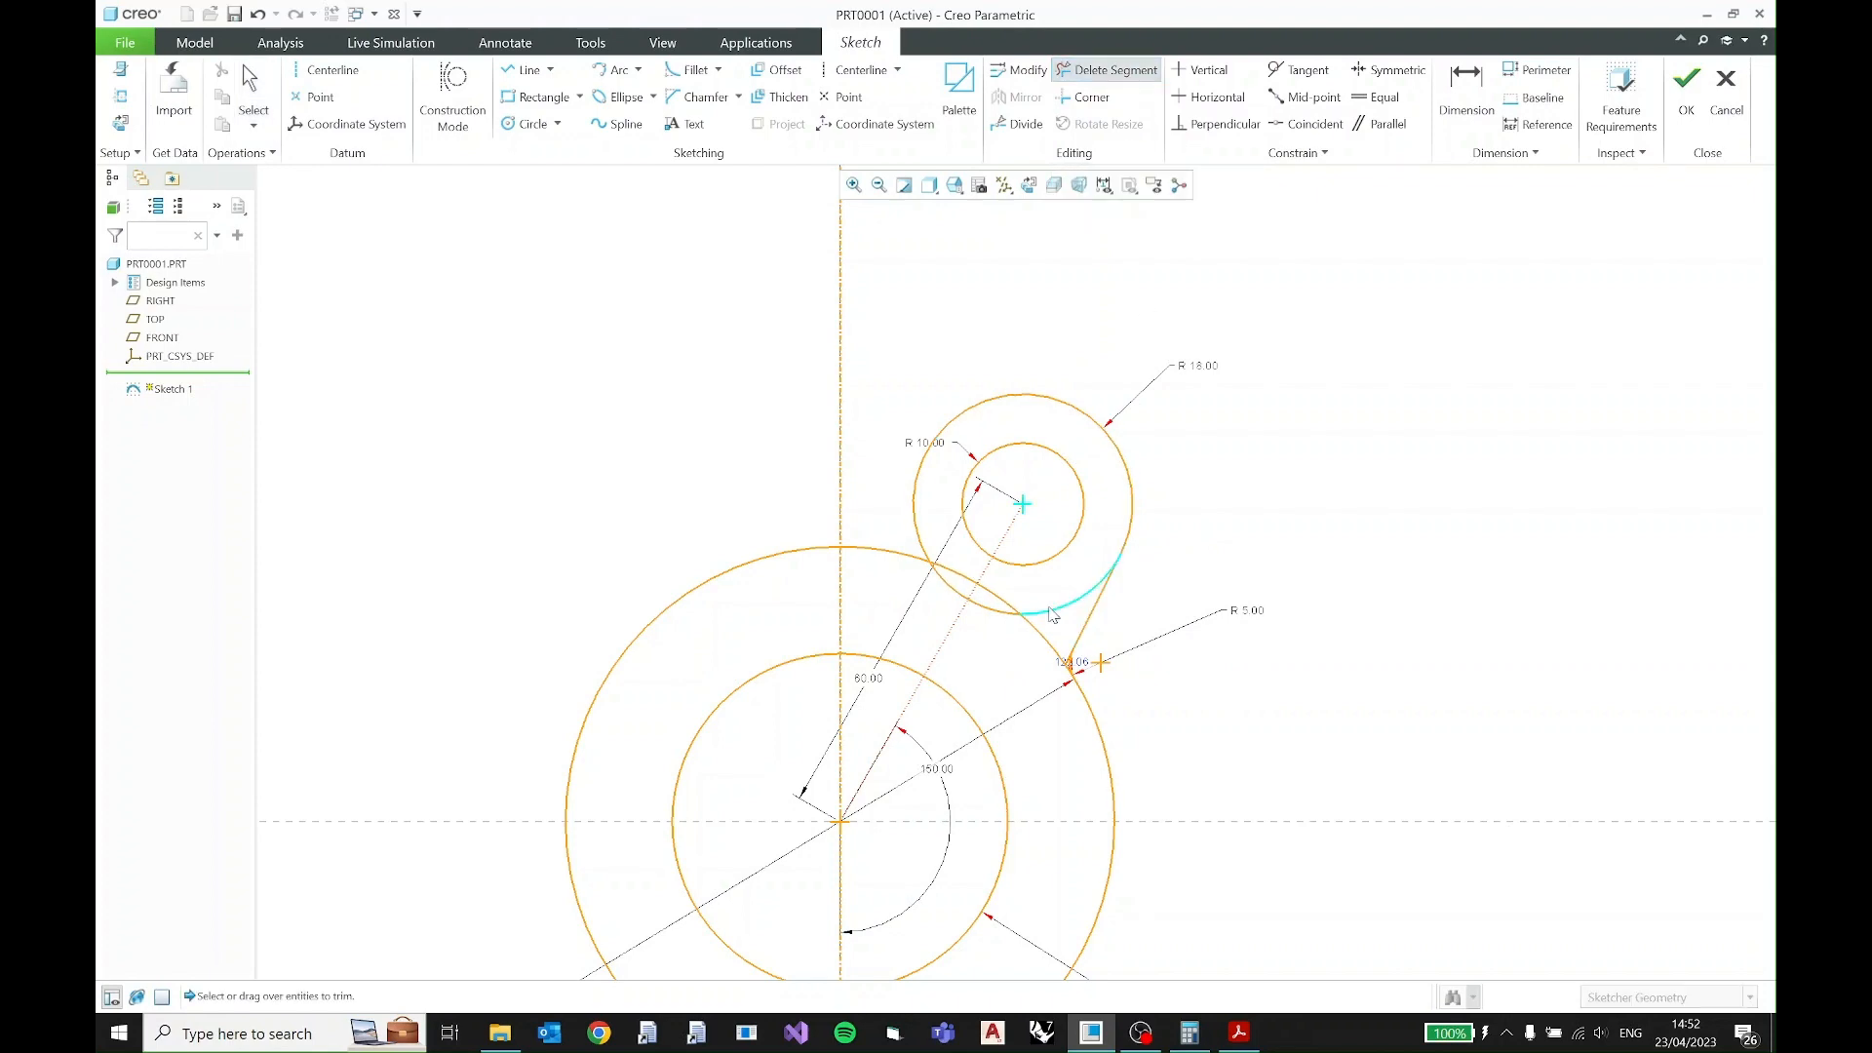
mouse_move(1051, 596)
left_mouse_down()
mouse_move(1036, 662)
mouse_move(1048, 634)
left_mouse_up()
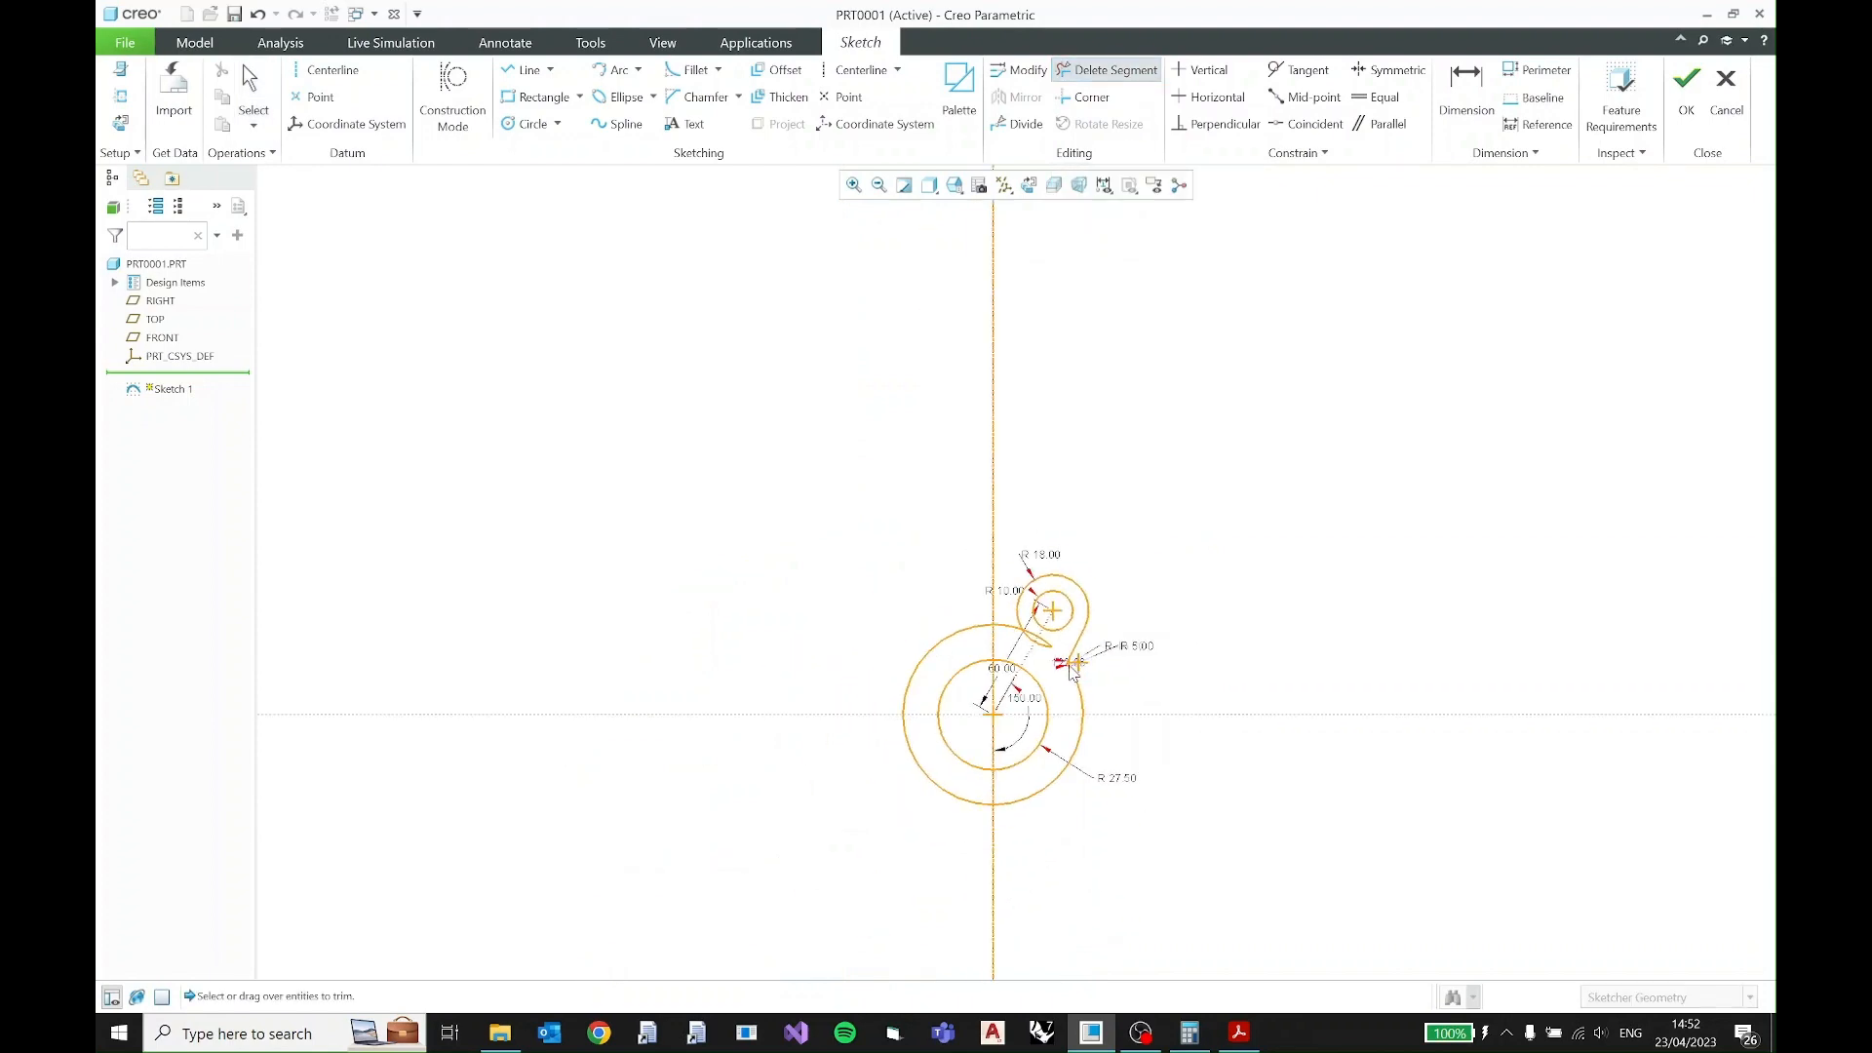
scroll(1072, 673, "up", 5)
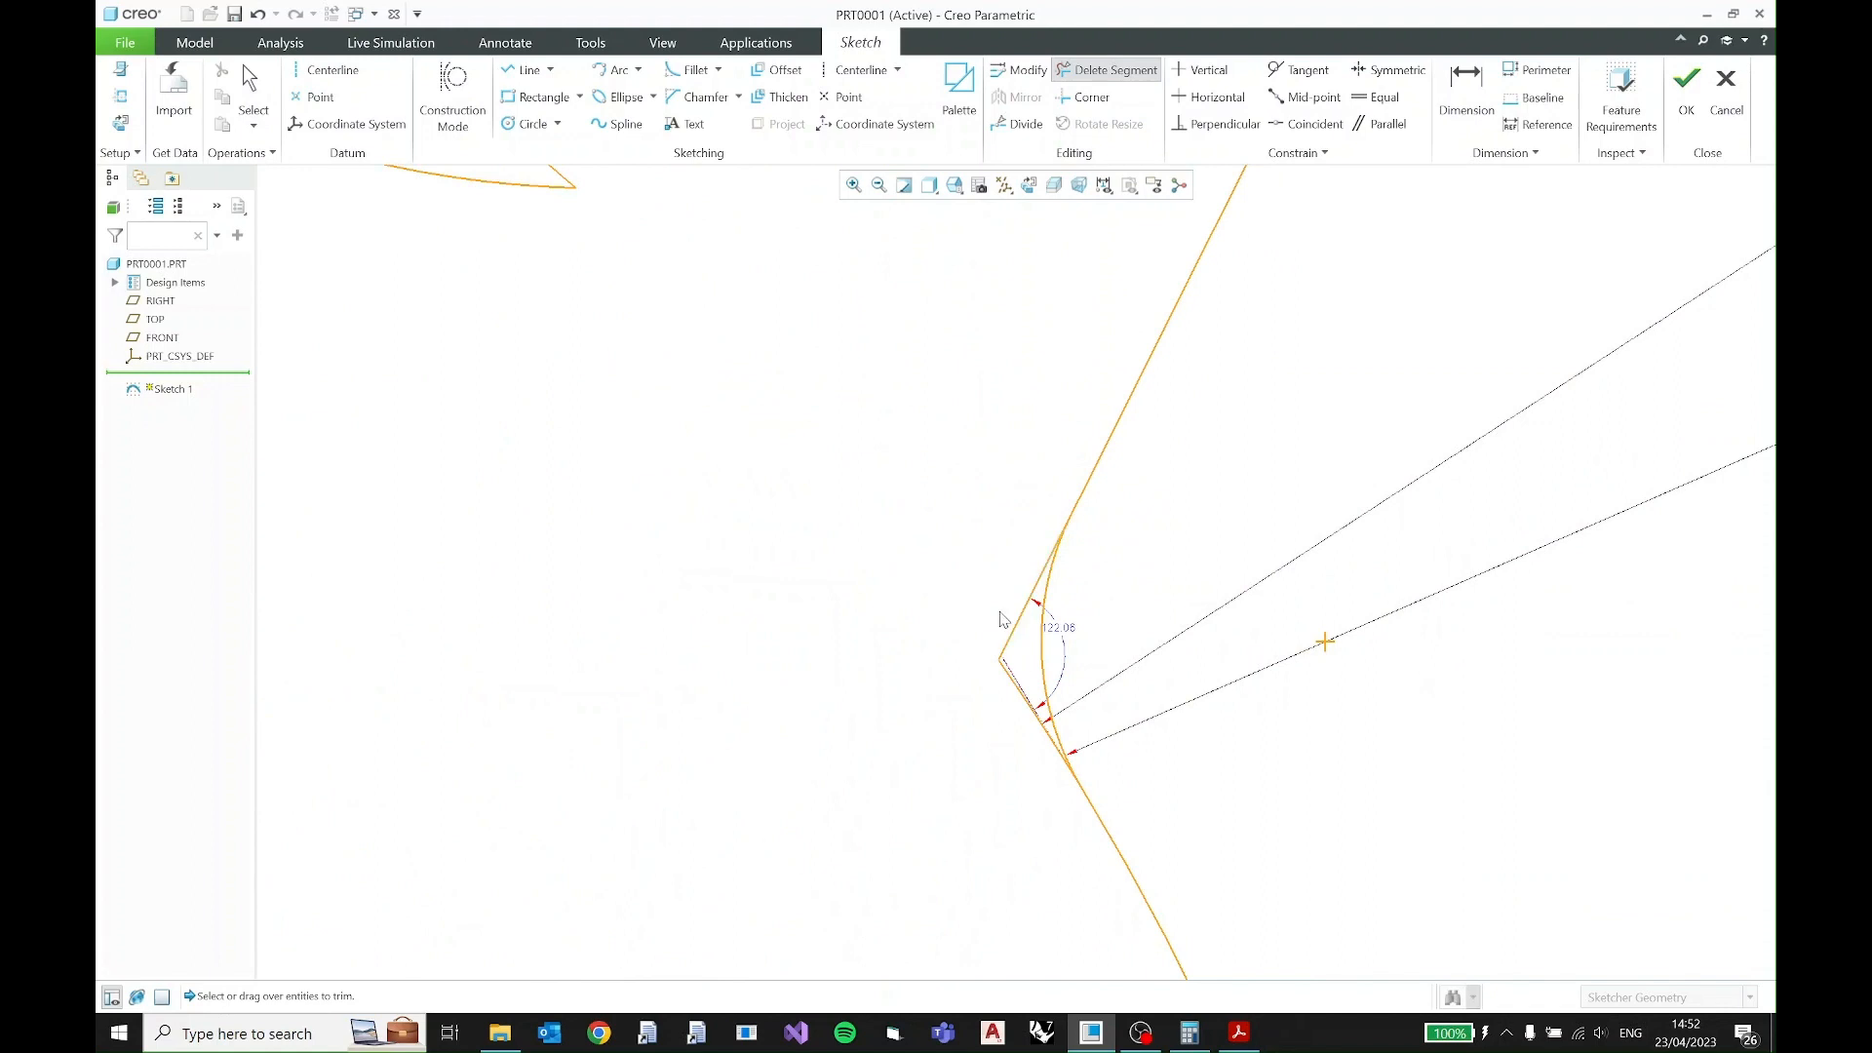
left_click_drag(1004, 620, 996, 702)
scroll(881, 661, "down", 4)
scroll(881, 661, "down", 2)
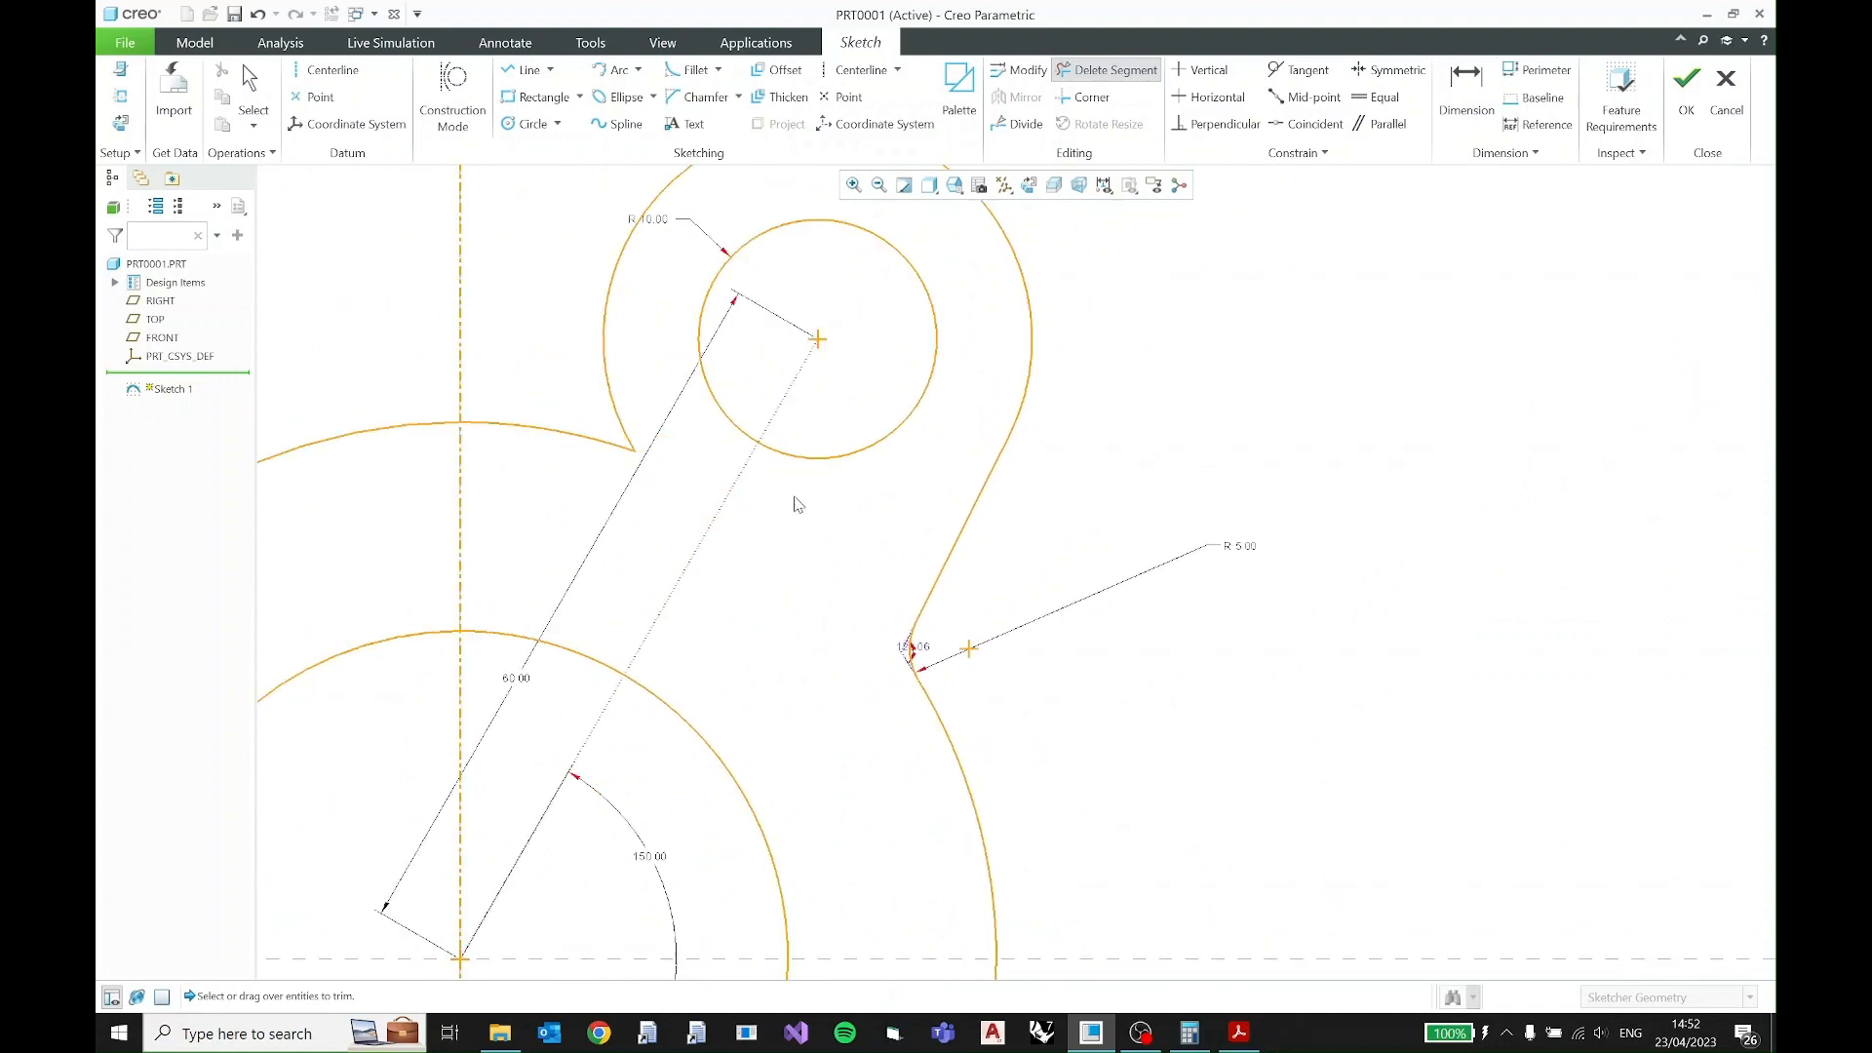
scroll(823, 501, "down", 3)
middle_click(950, 514)
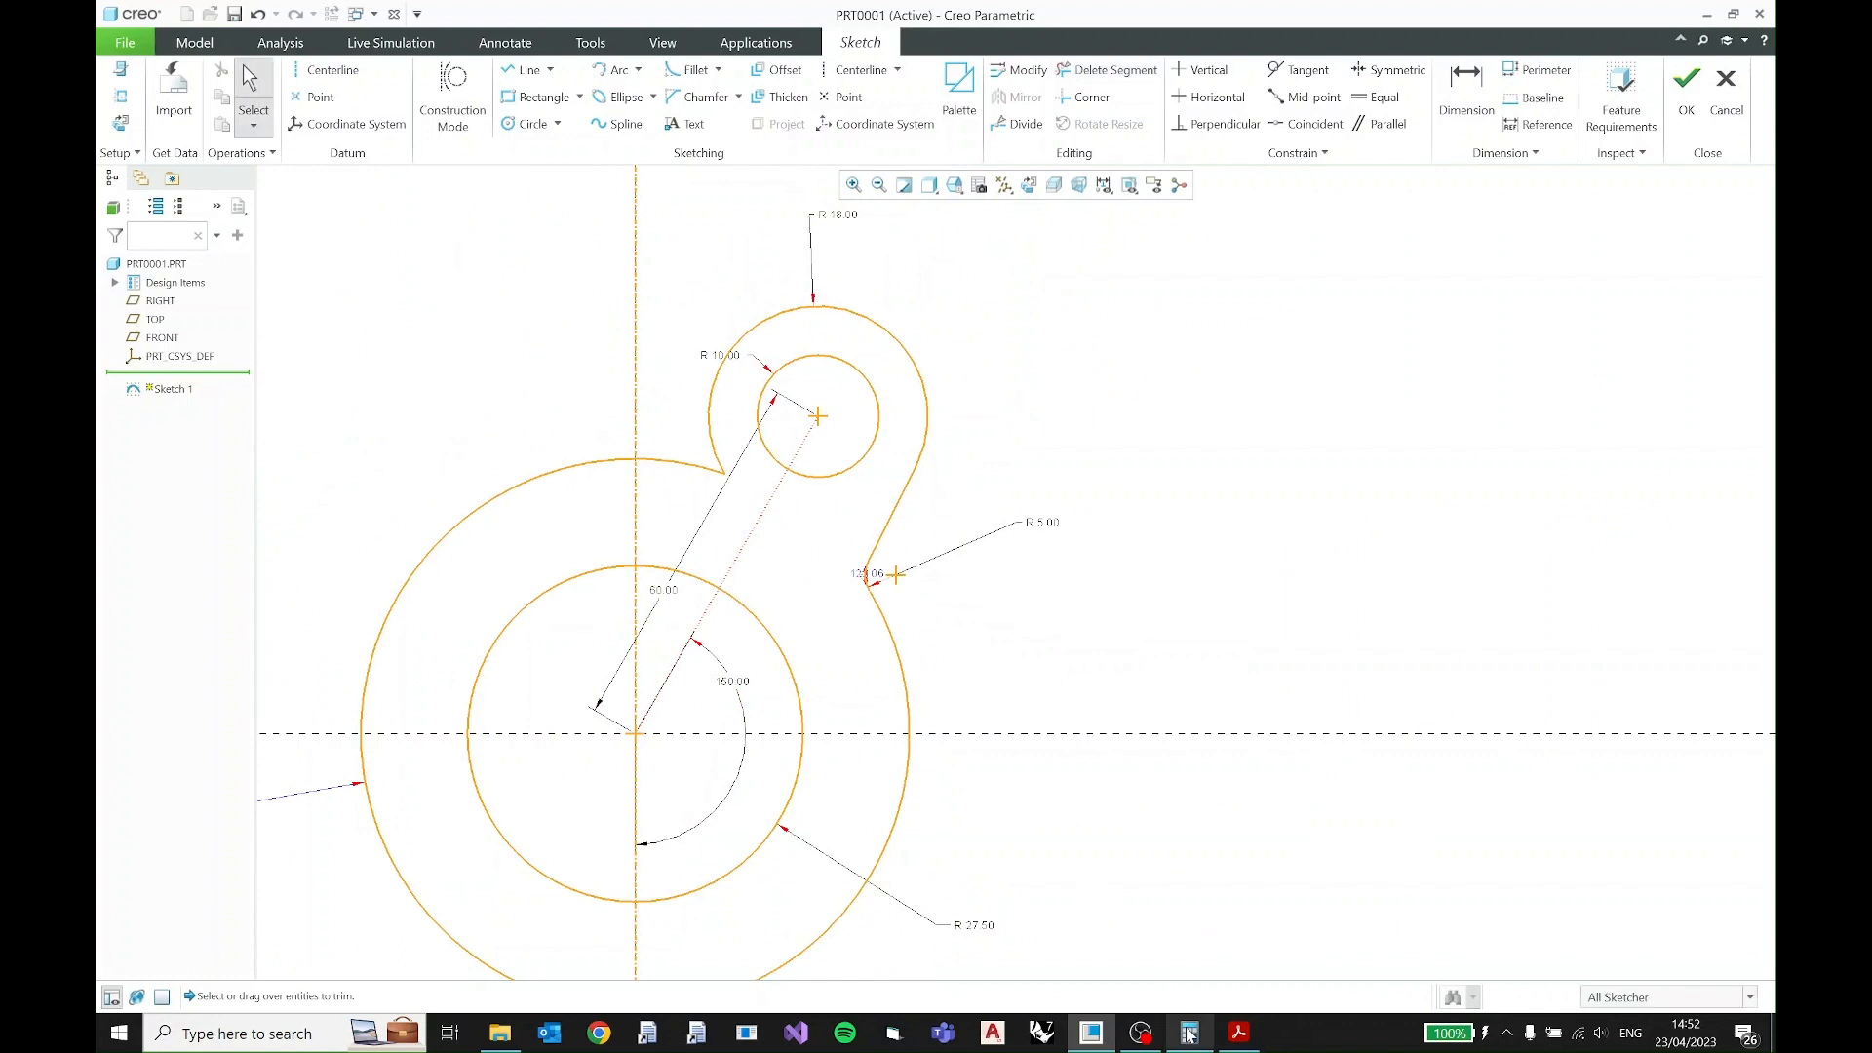
- Check the PDF for the arc between the lobes and sketch a circle centered on the vertical centerline, tangent to the R18 lobe arc
left_click(1239, 1031)
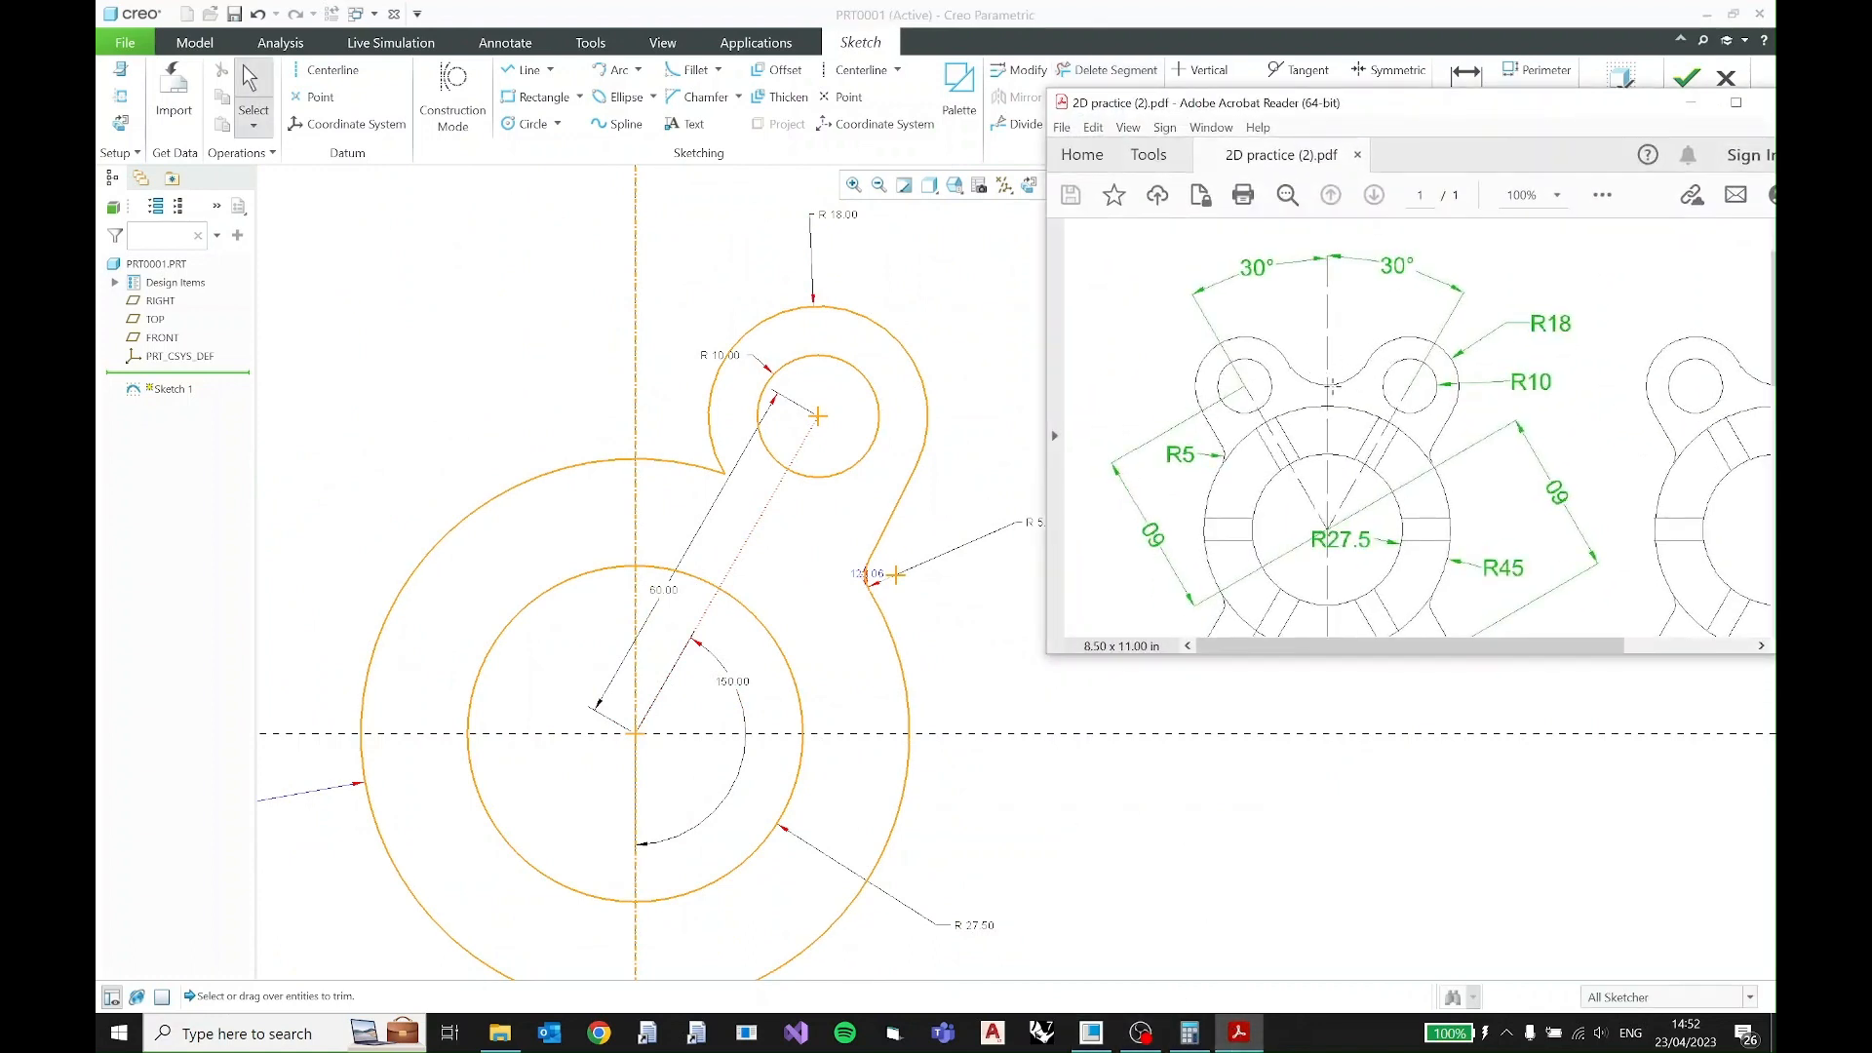
scroll(1342, 397, "down", 5)
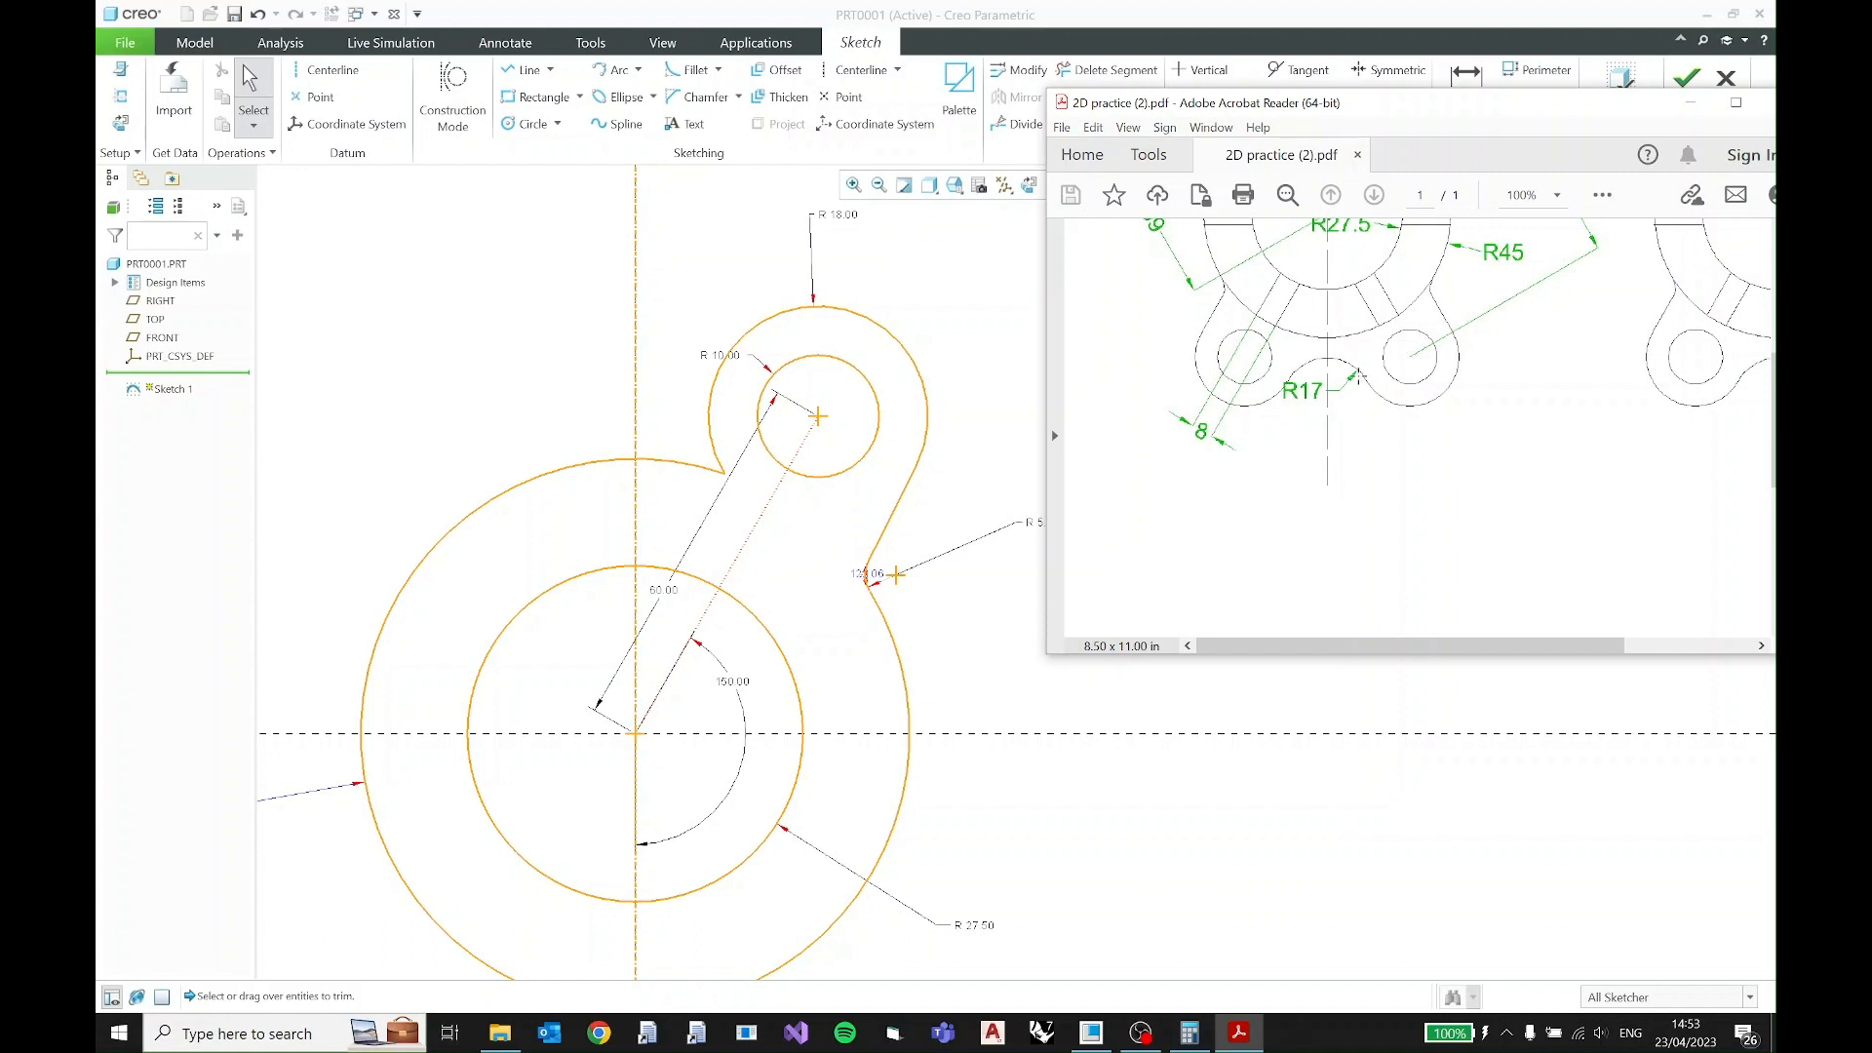
left_click(1690, 102)
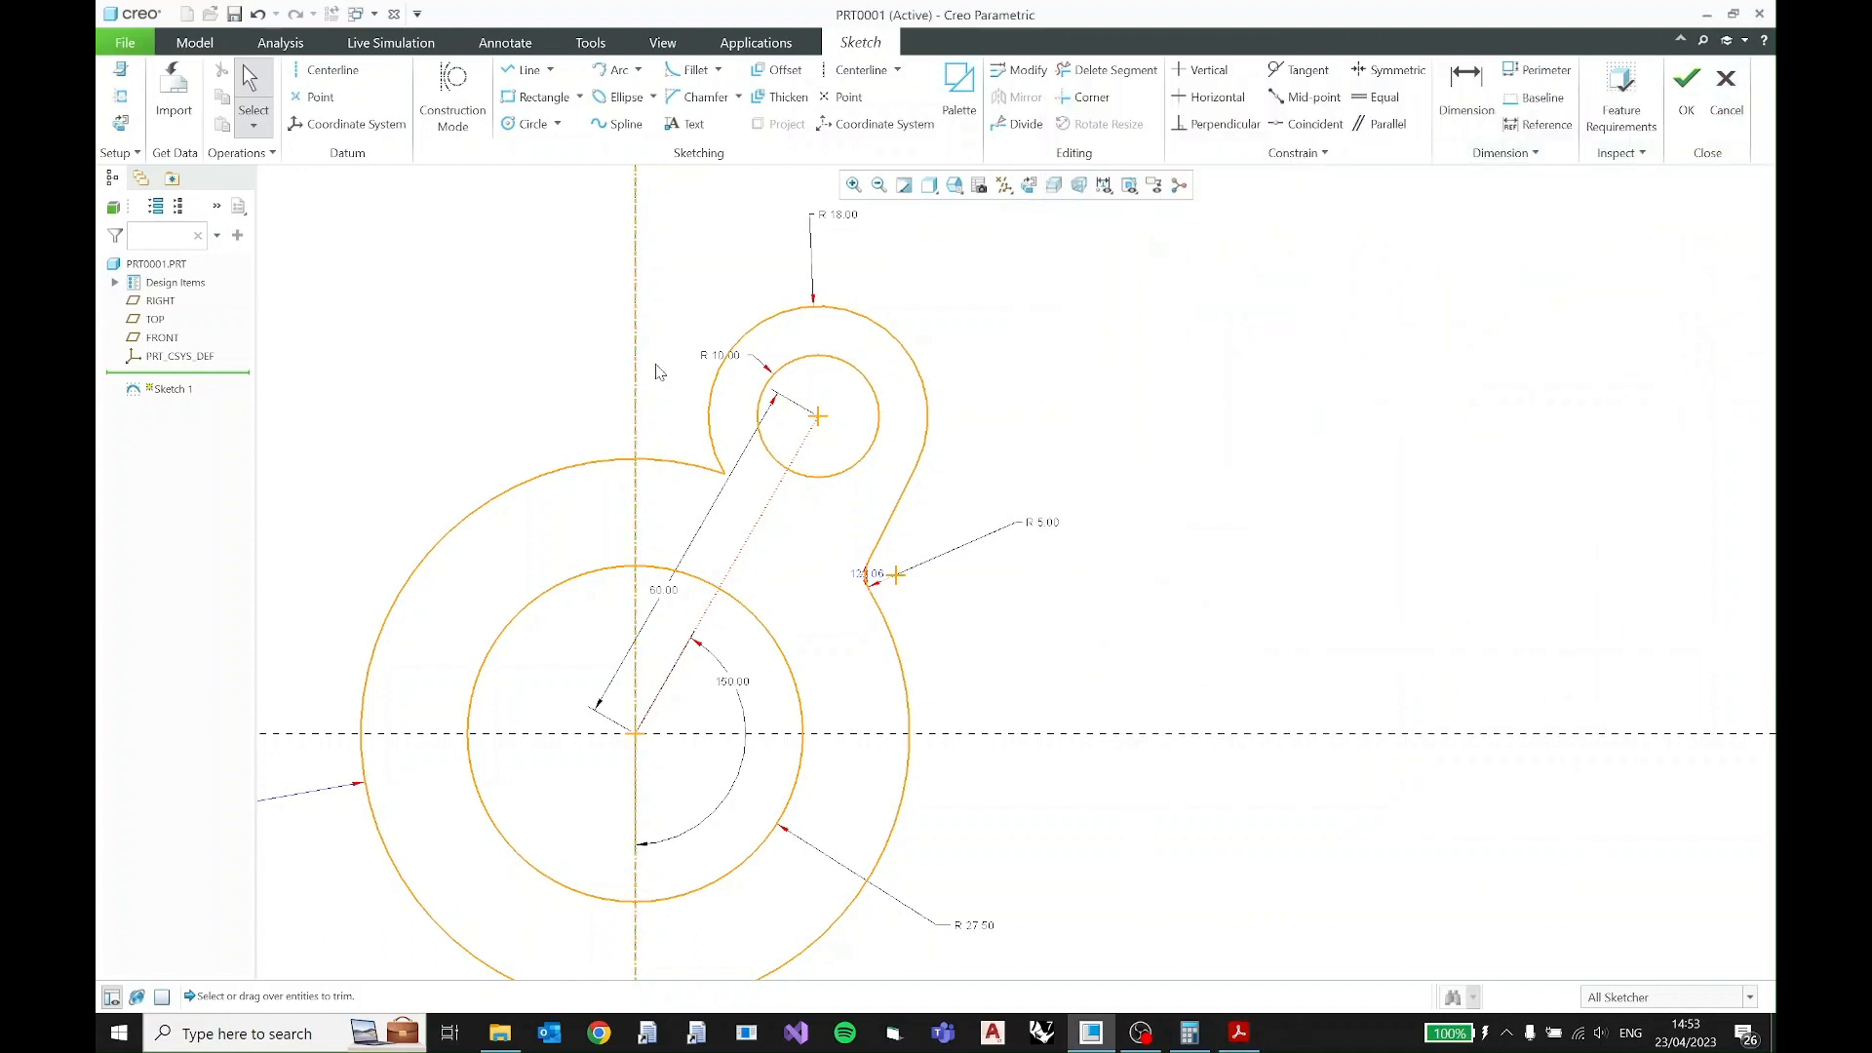
middle_click_drag(644, 361, 749, 439, "shift")
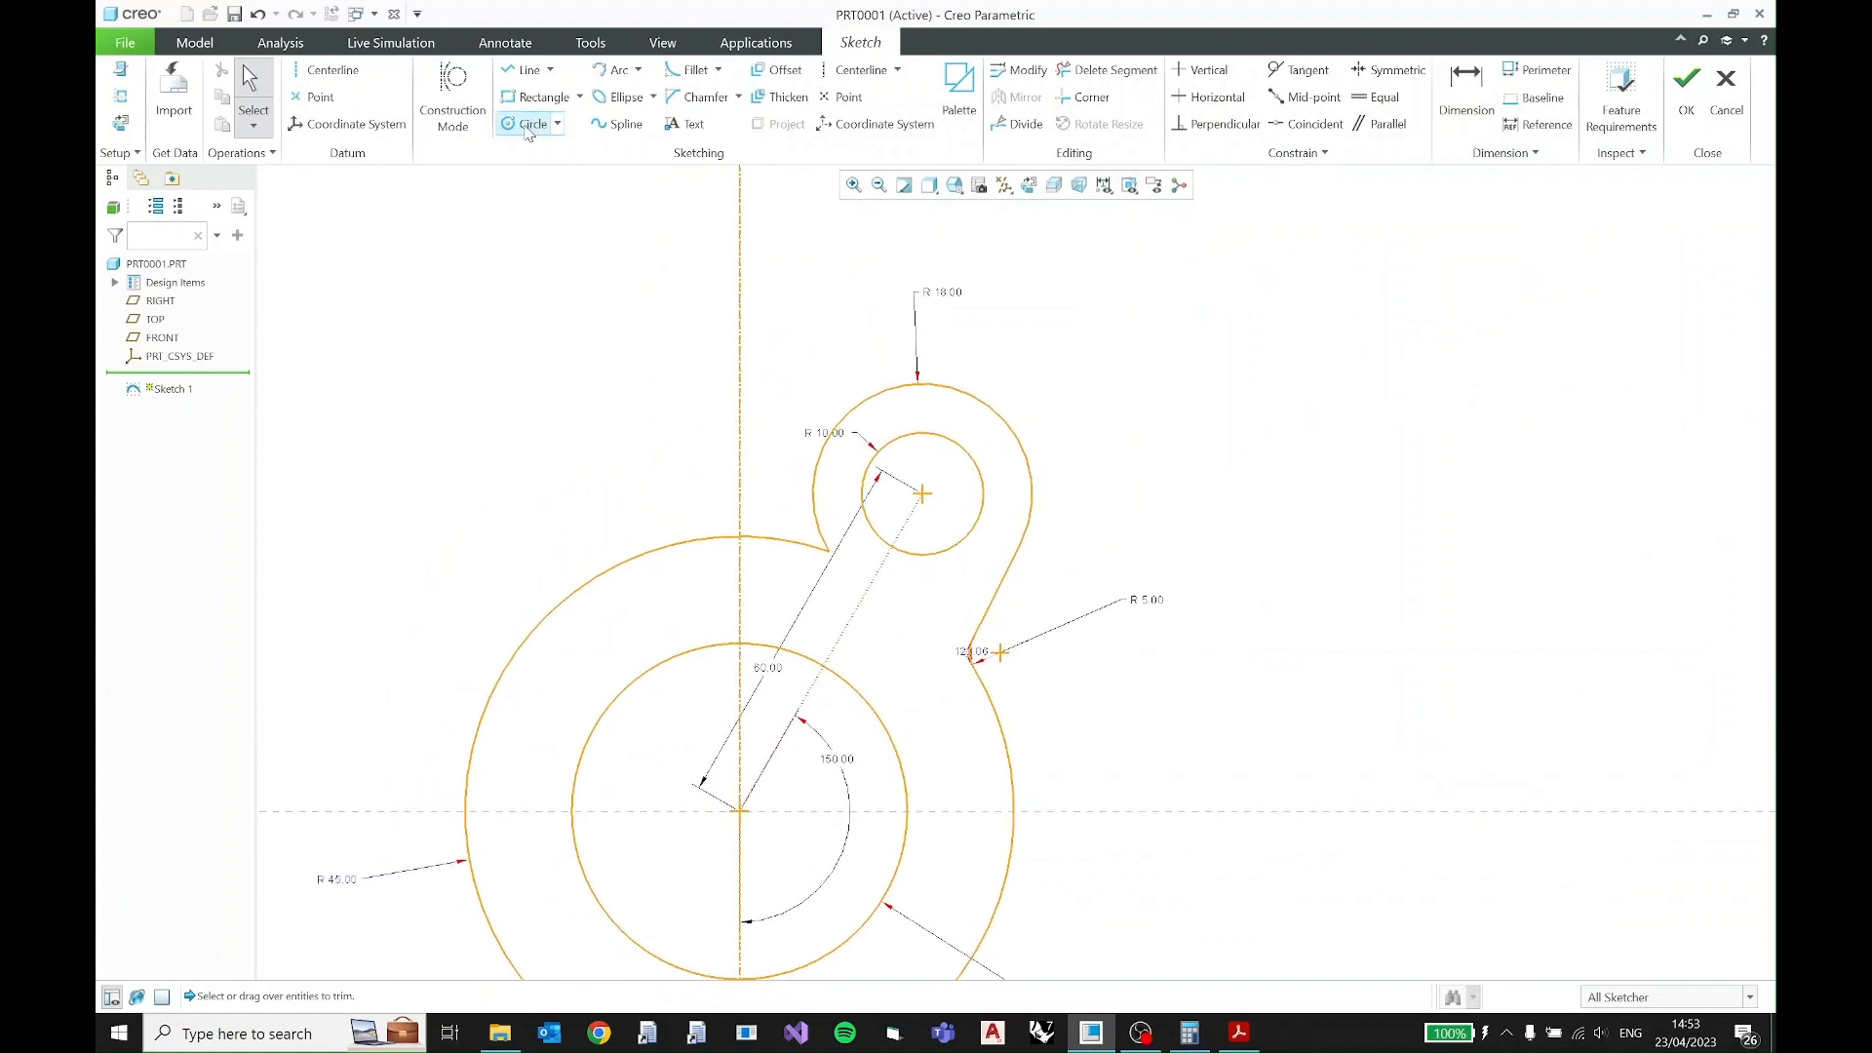
left_click(526, 127)
left_click(739, 340)
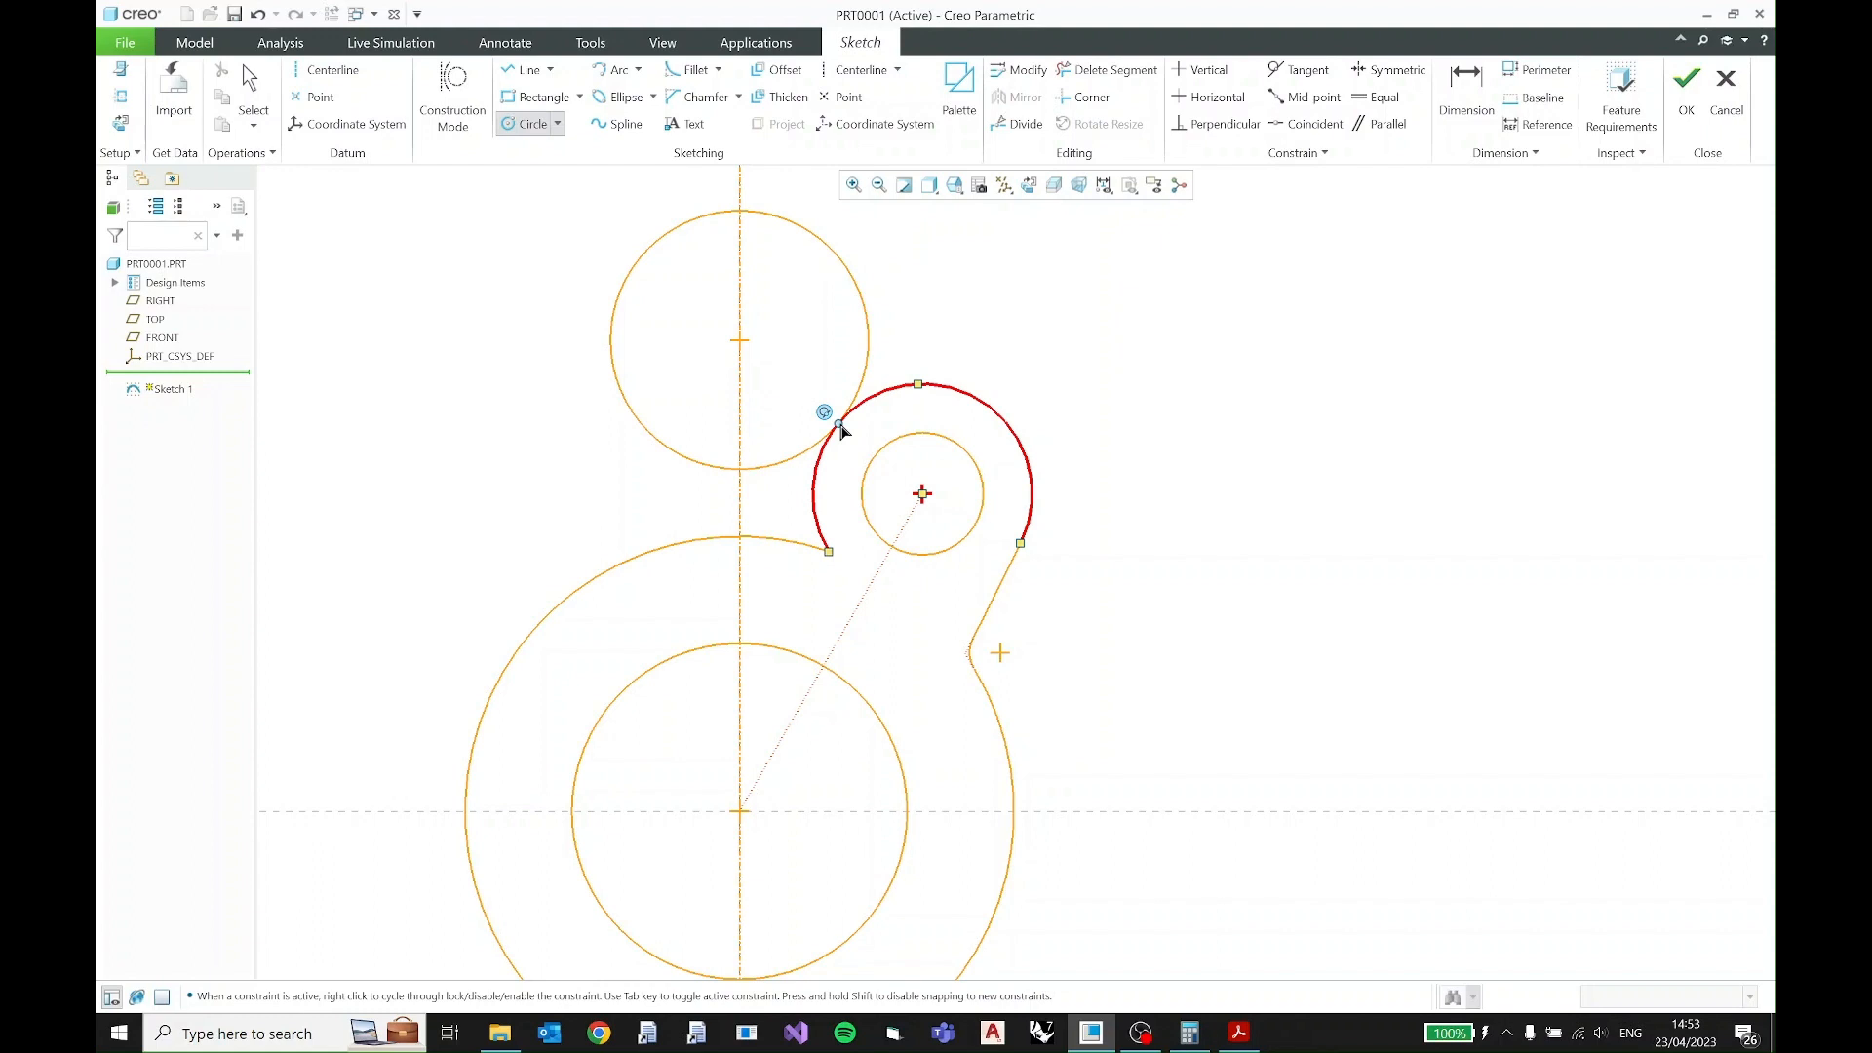
left_click(841, 429)
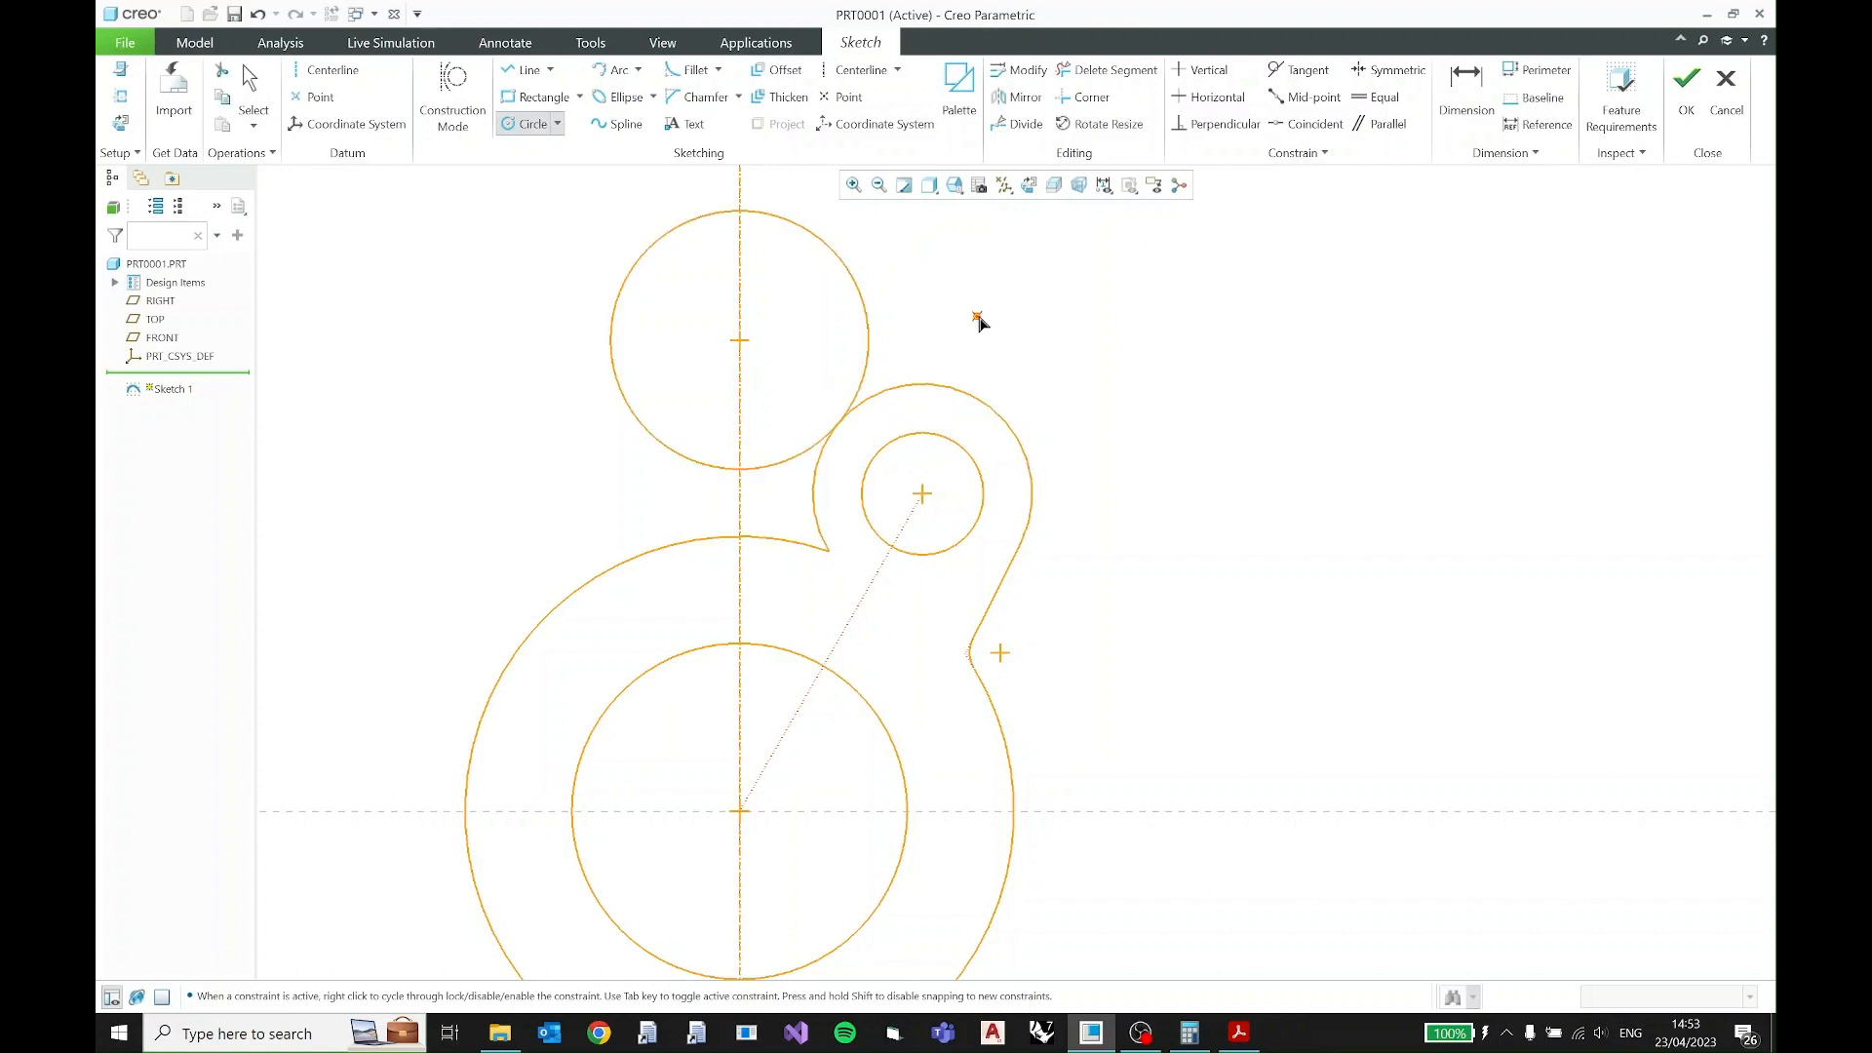
- Convert the new tangent circle's diameter dimension to a radius and set it to 17
middle_click(980, 325)
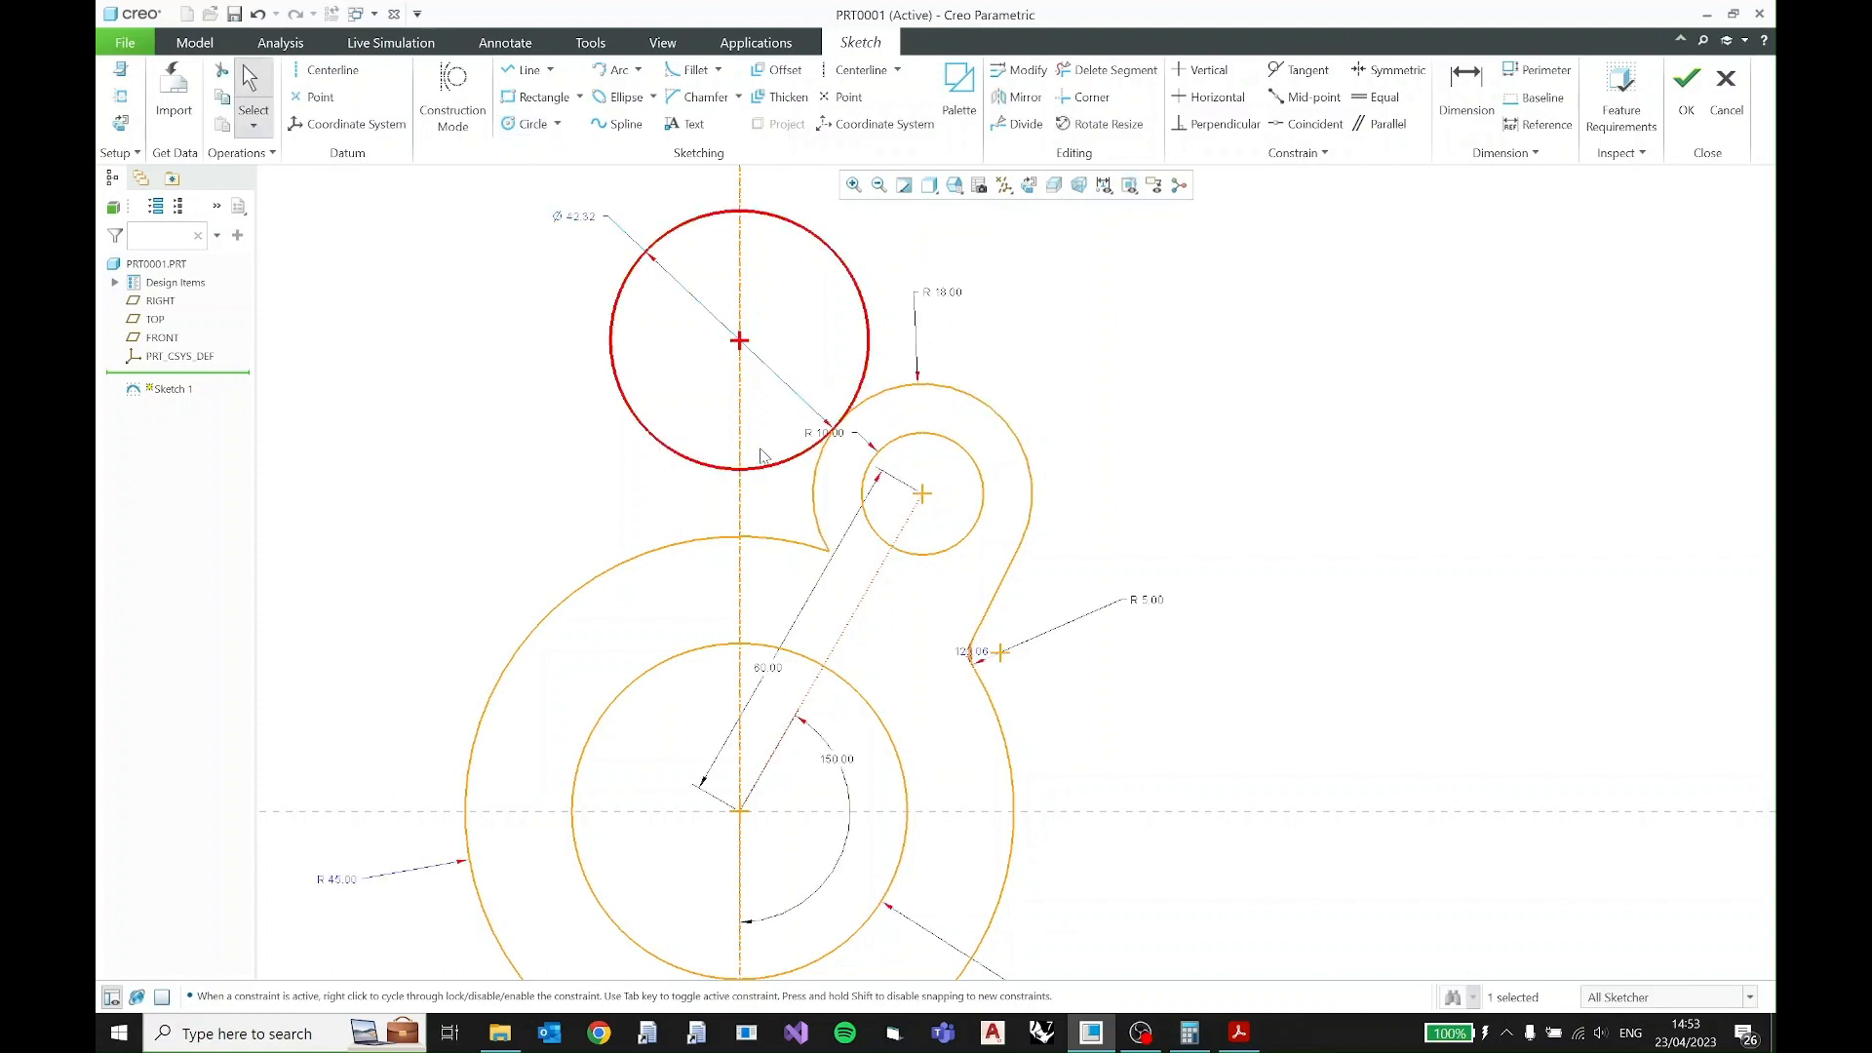
left_click(581, 217)
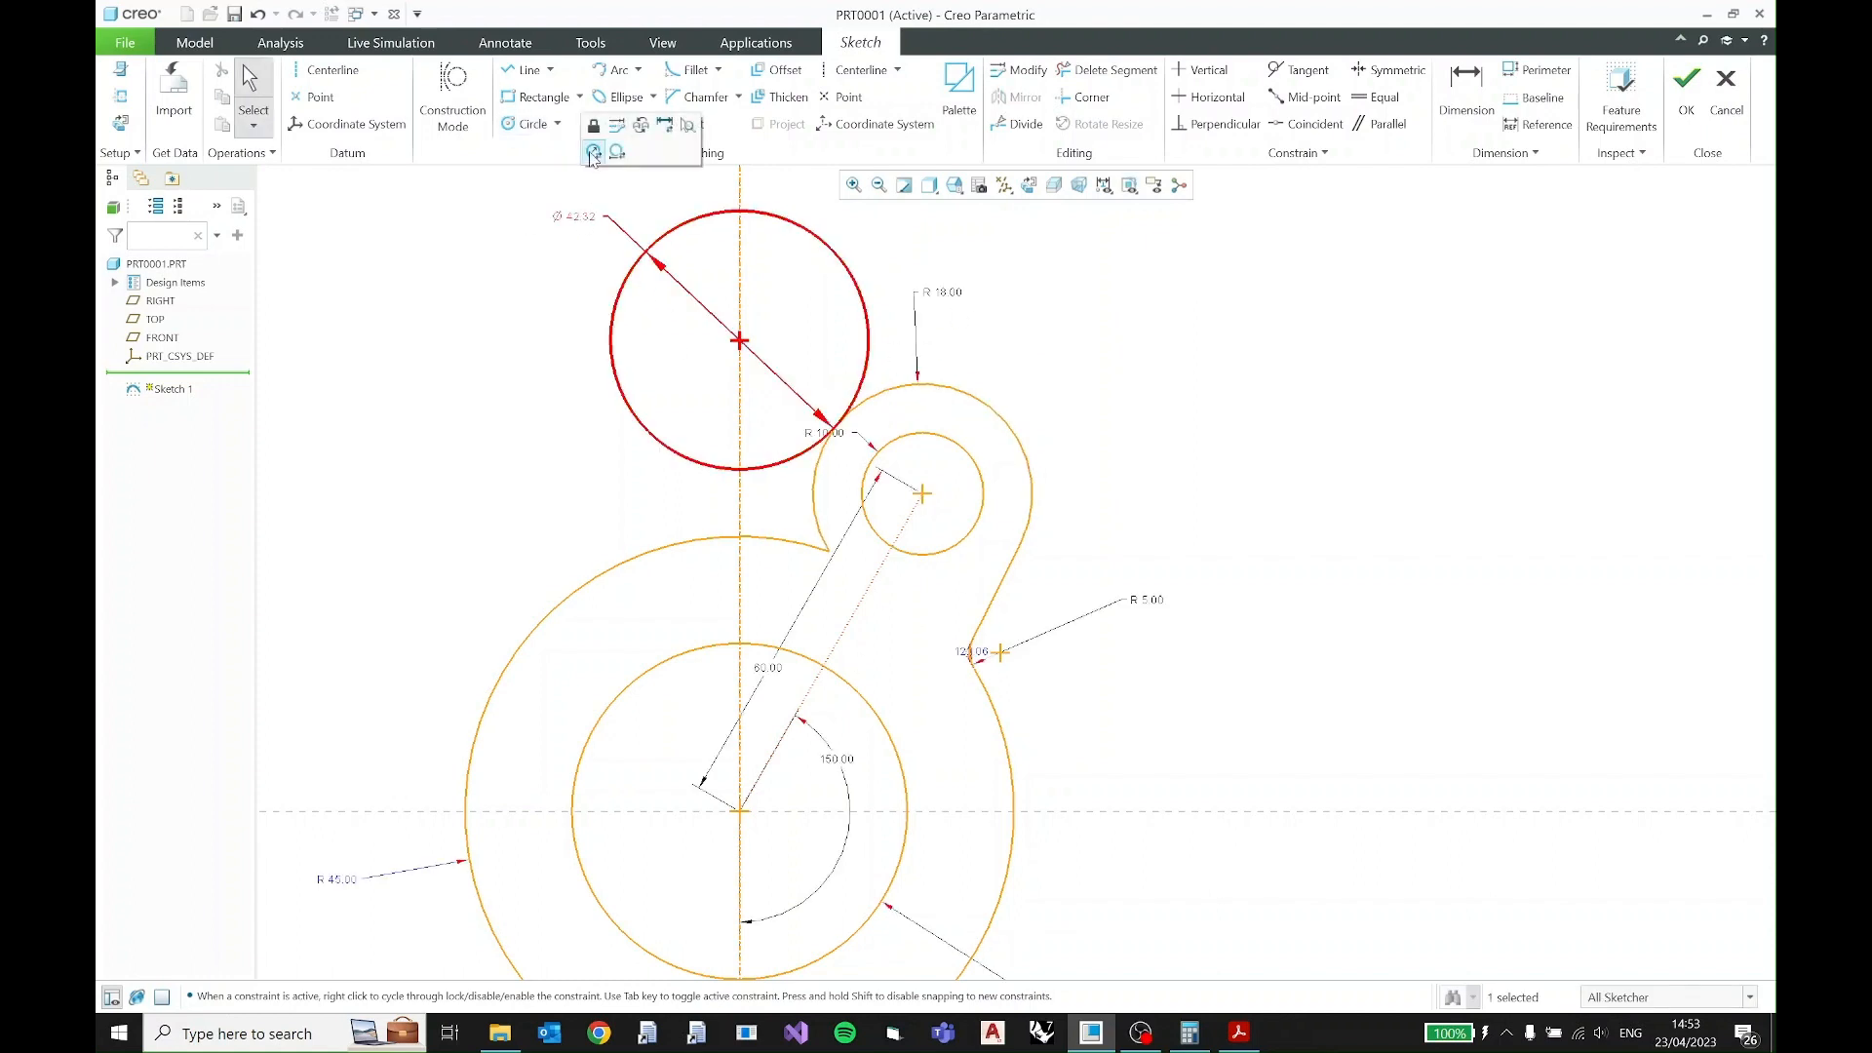
left_click(591, 153)
type("17")
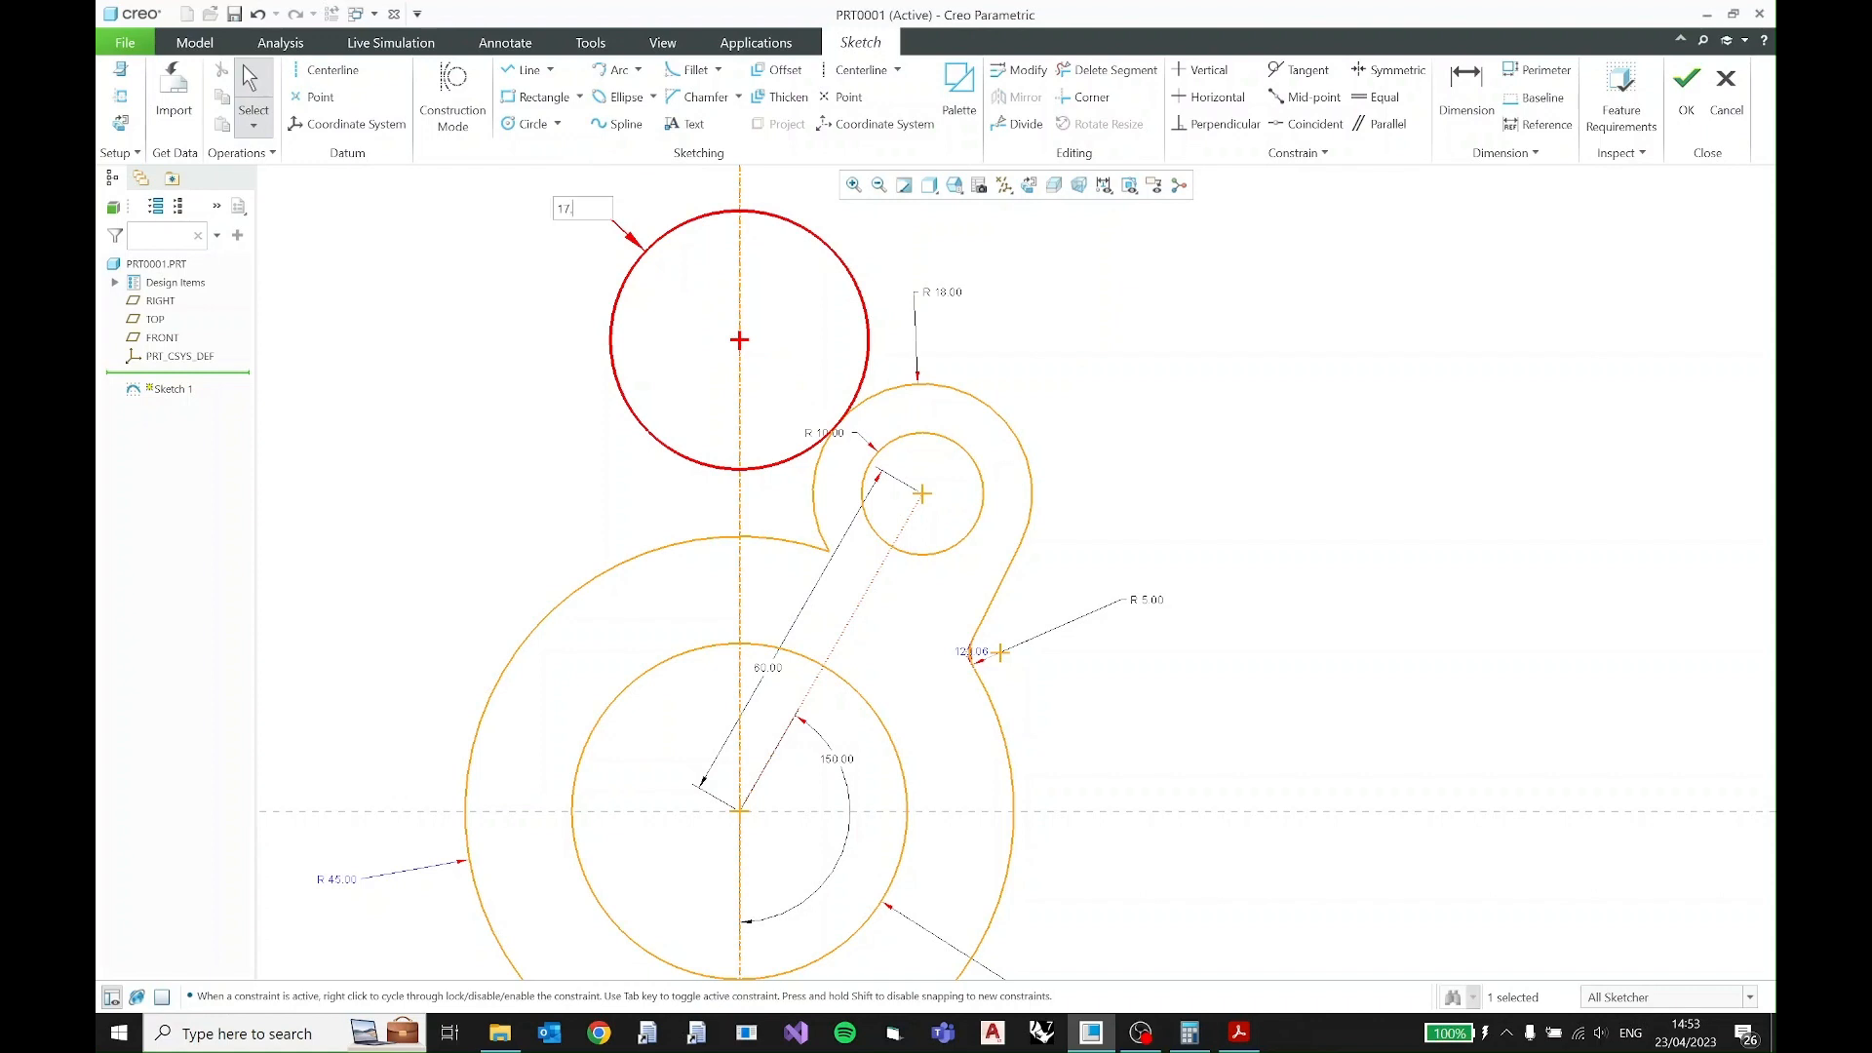
key("Return")
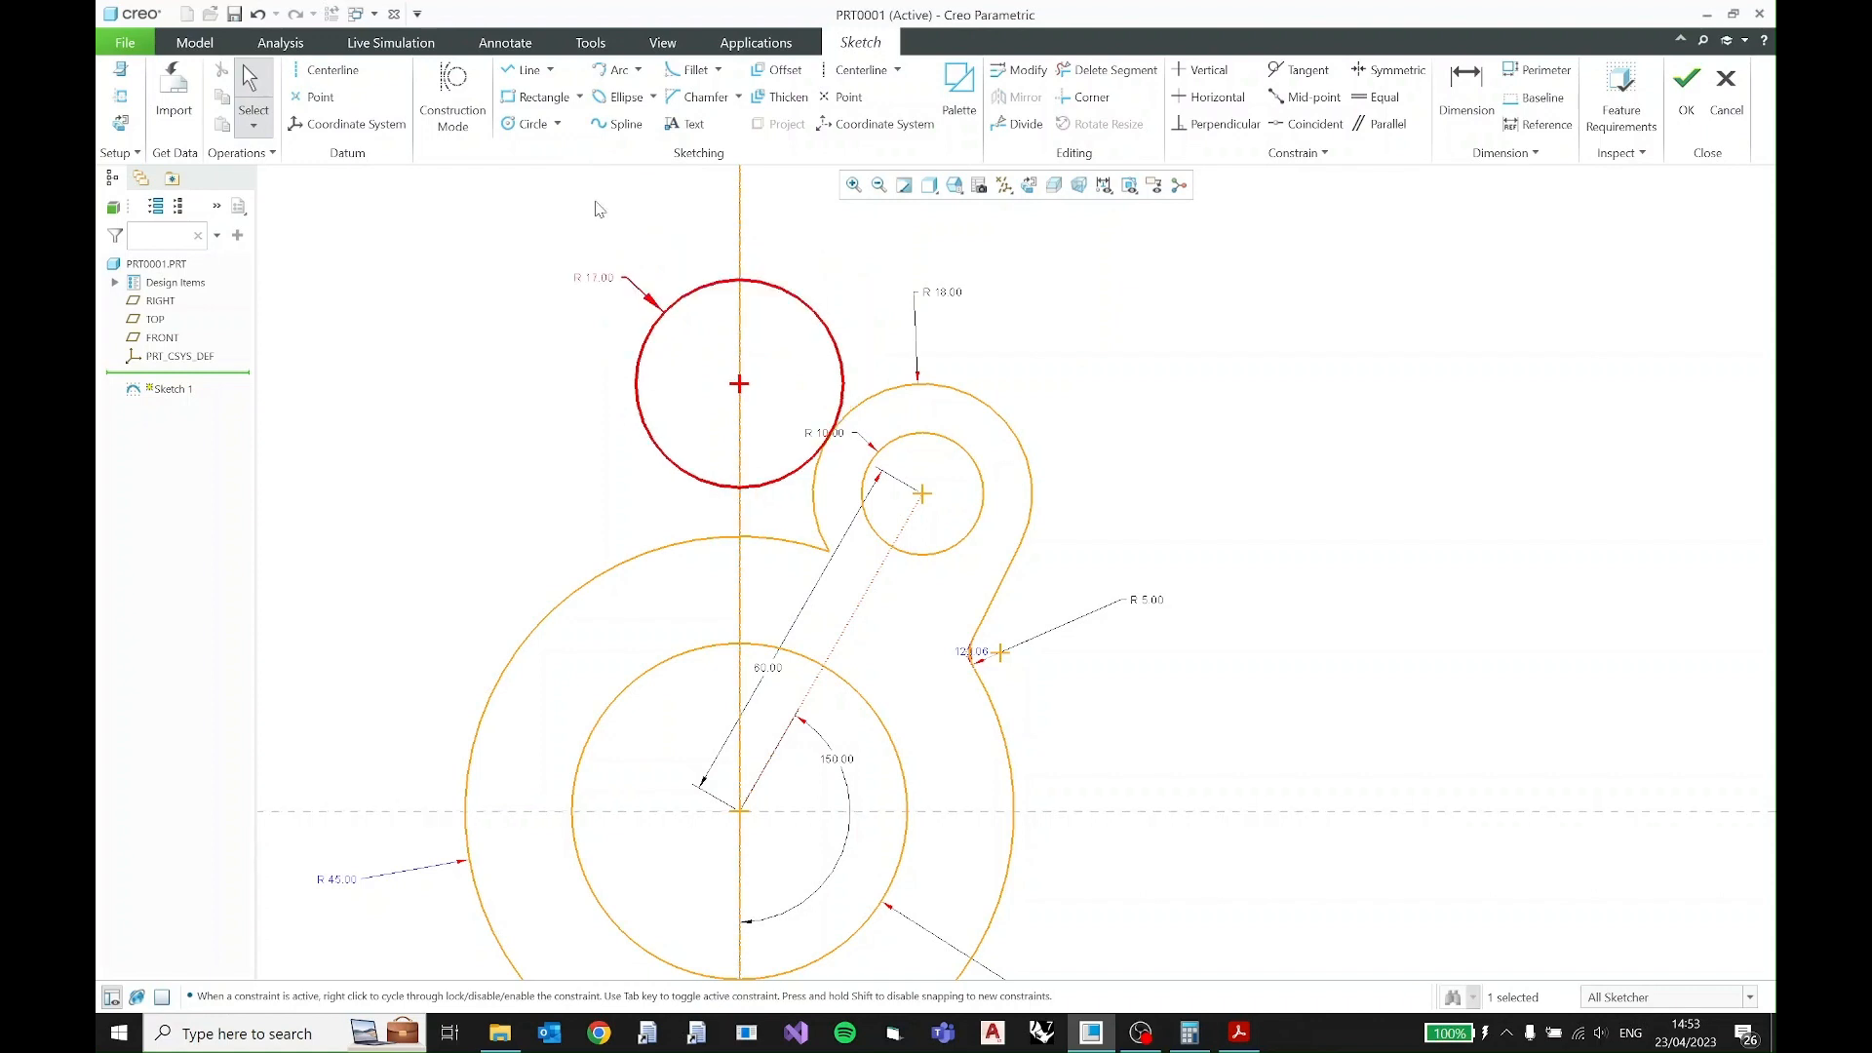
left_click(662, 265)
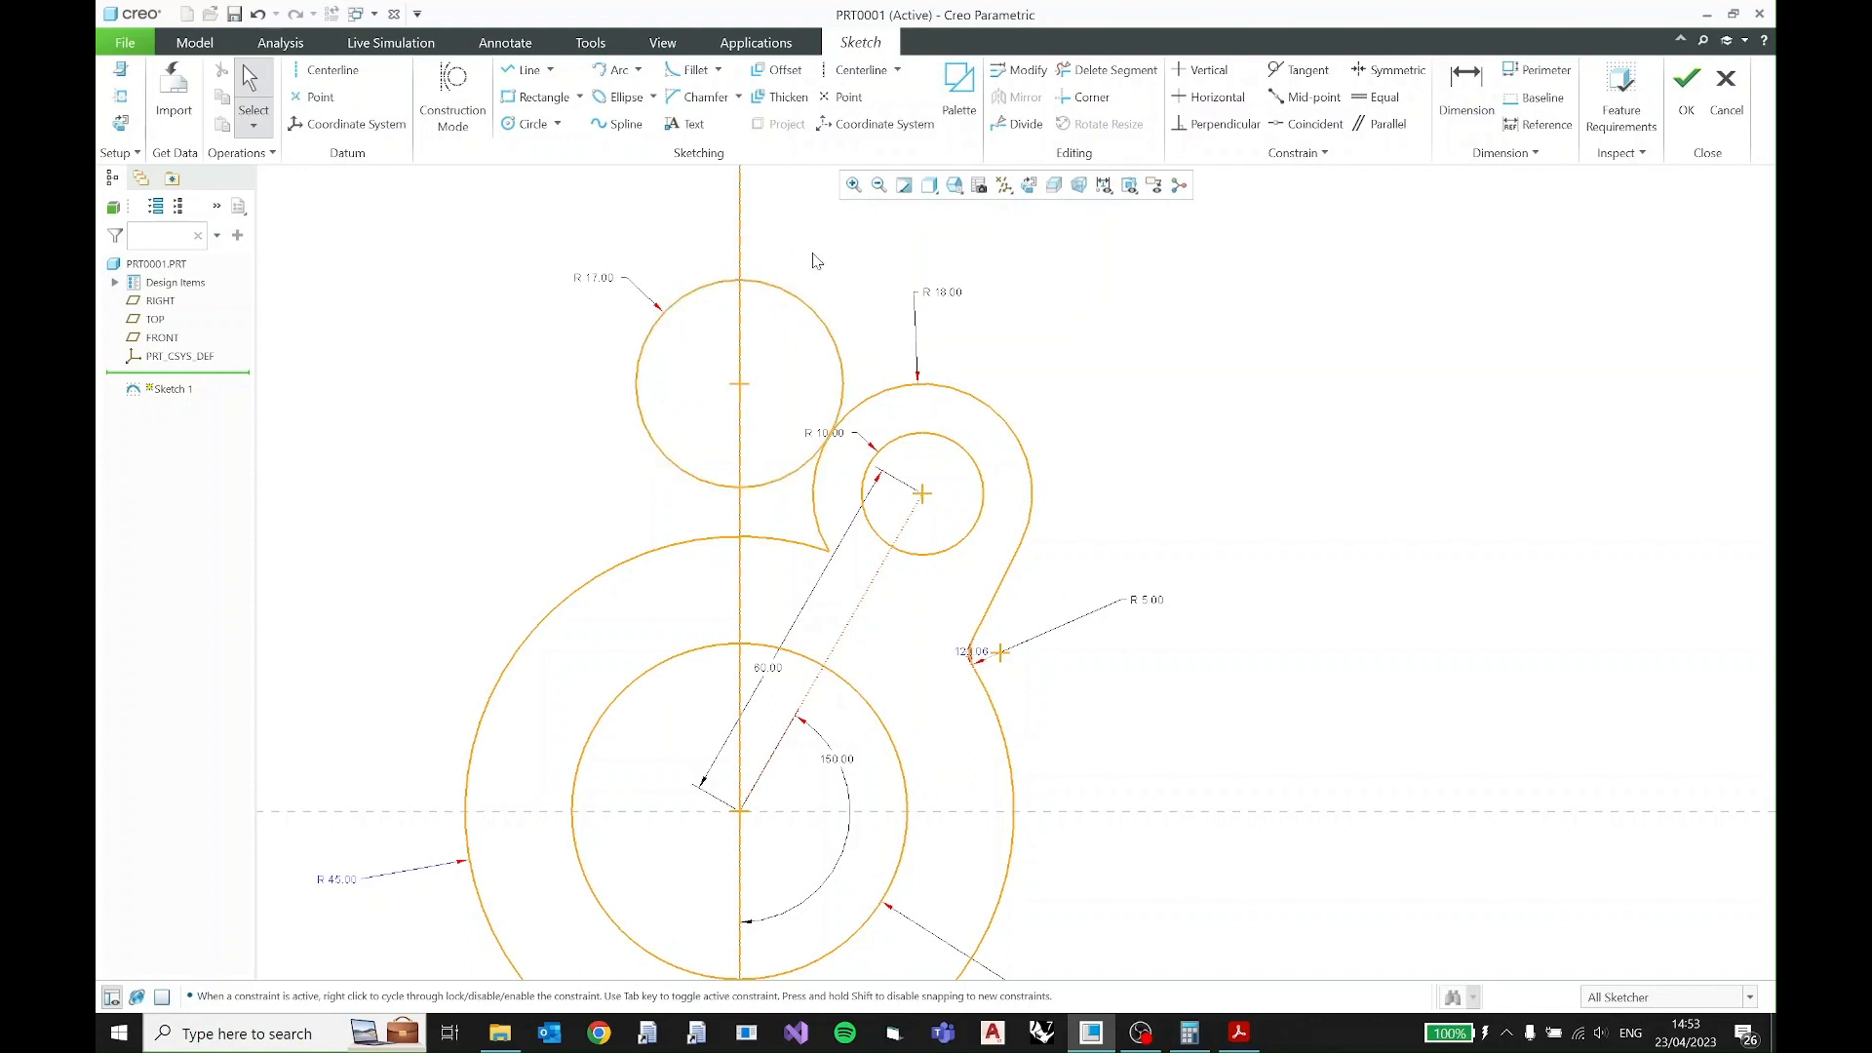
- Trim the inner R18 lobe segment, the R45 arc between the centerline and lobe, and the R17 circle down to its connecting arc
left_click(1099, 78)
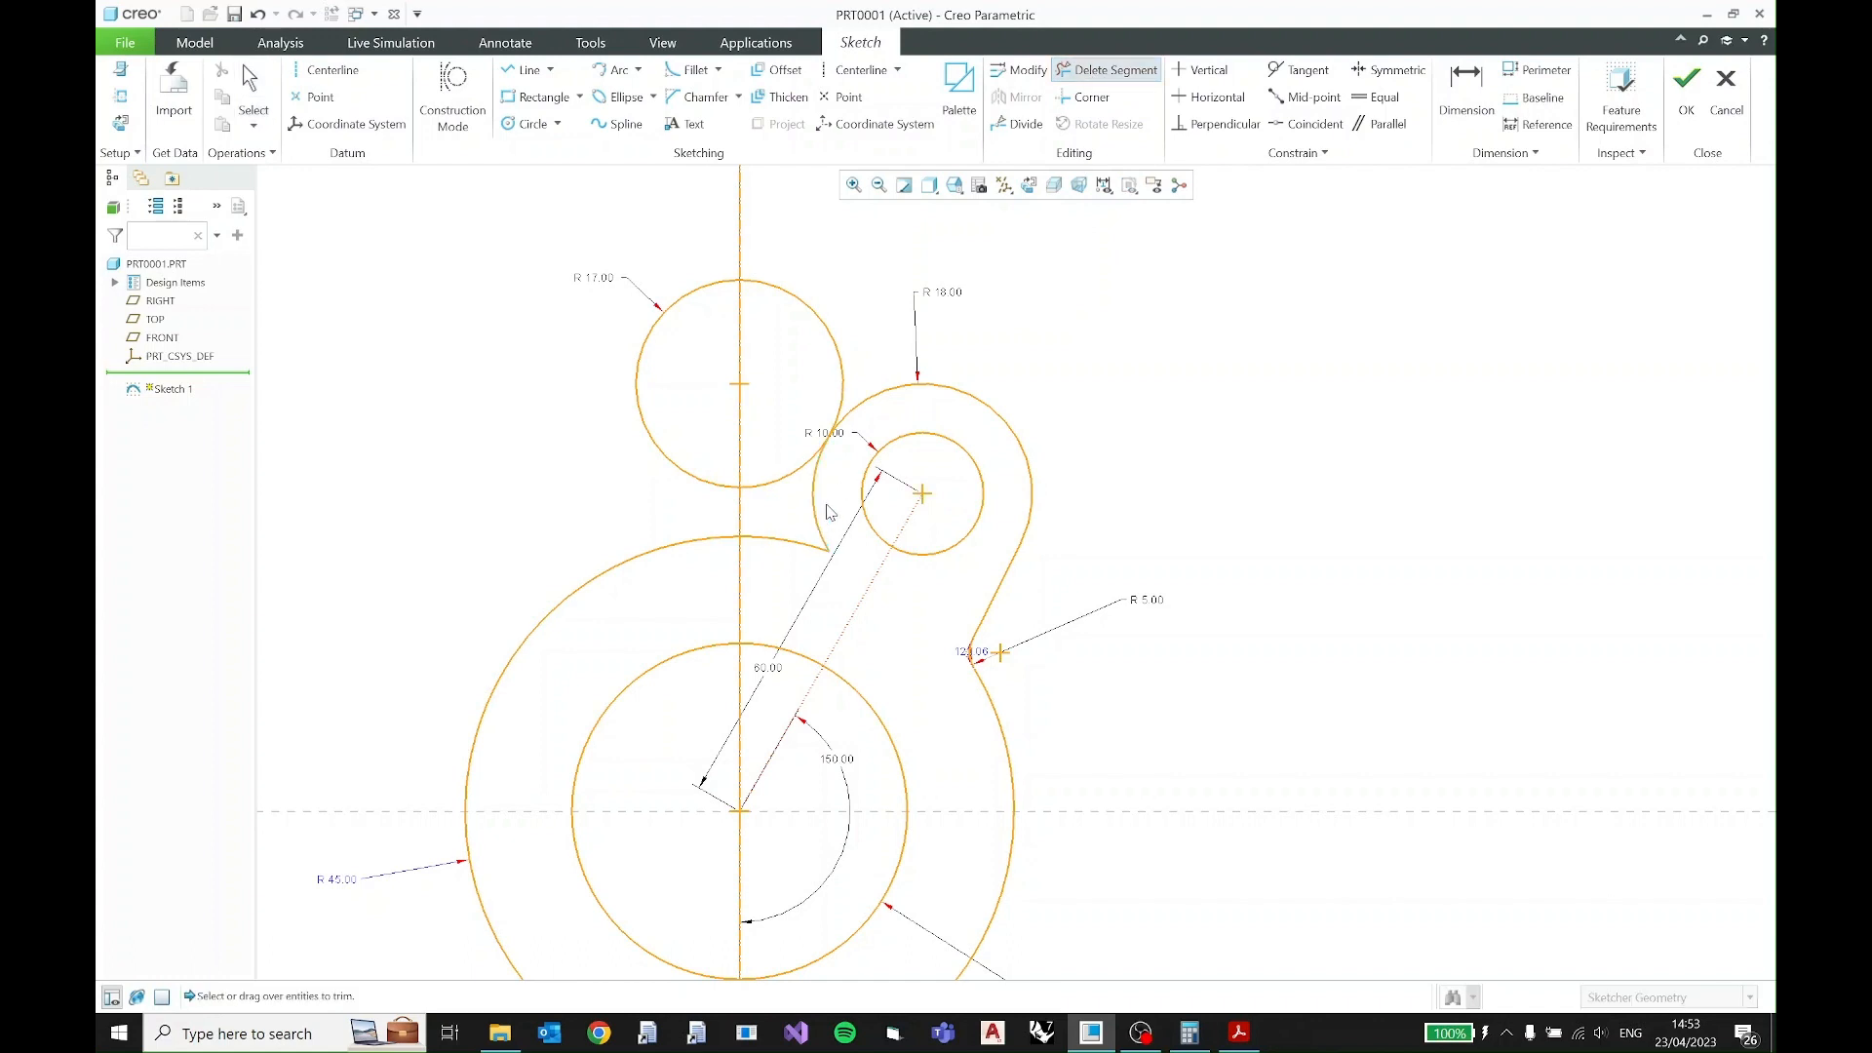
left_click(821, 512)
left_click(792, 546)
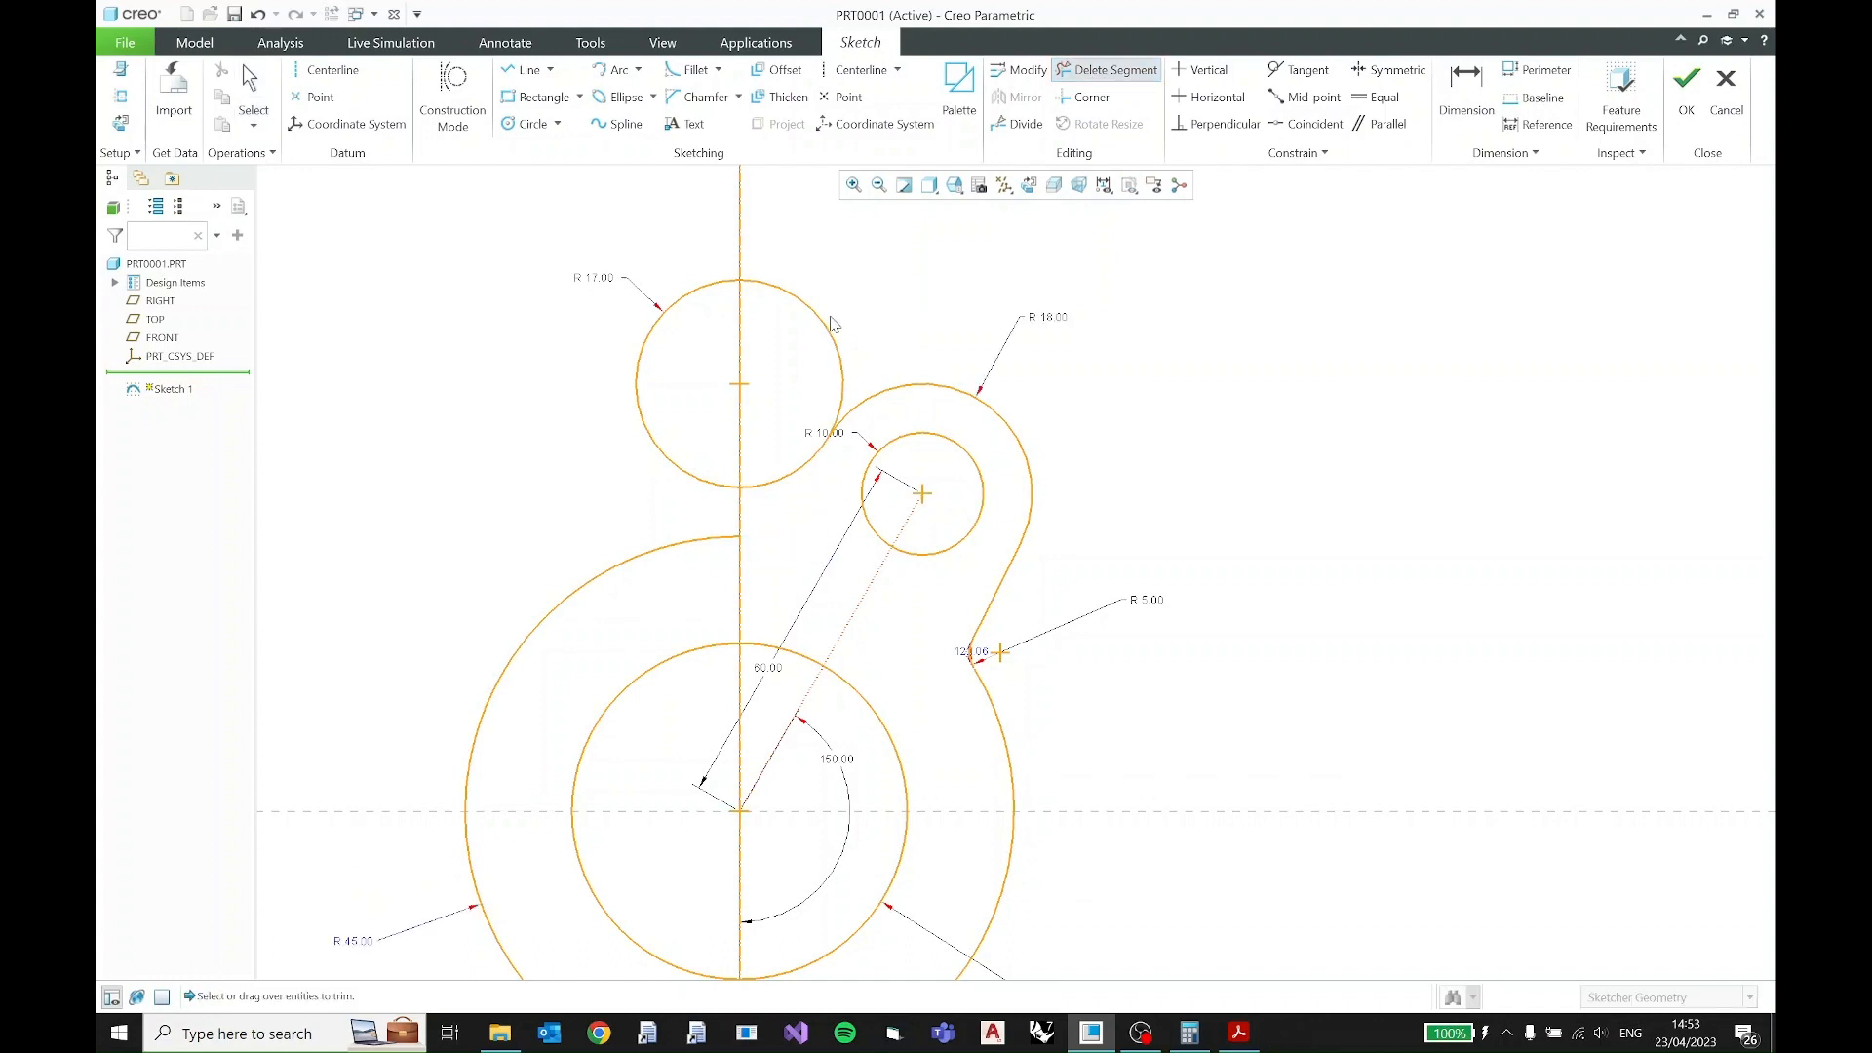
left_click_drag(848, 304, 790, 353)
left_click_drag(675, 275, 689, 386)
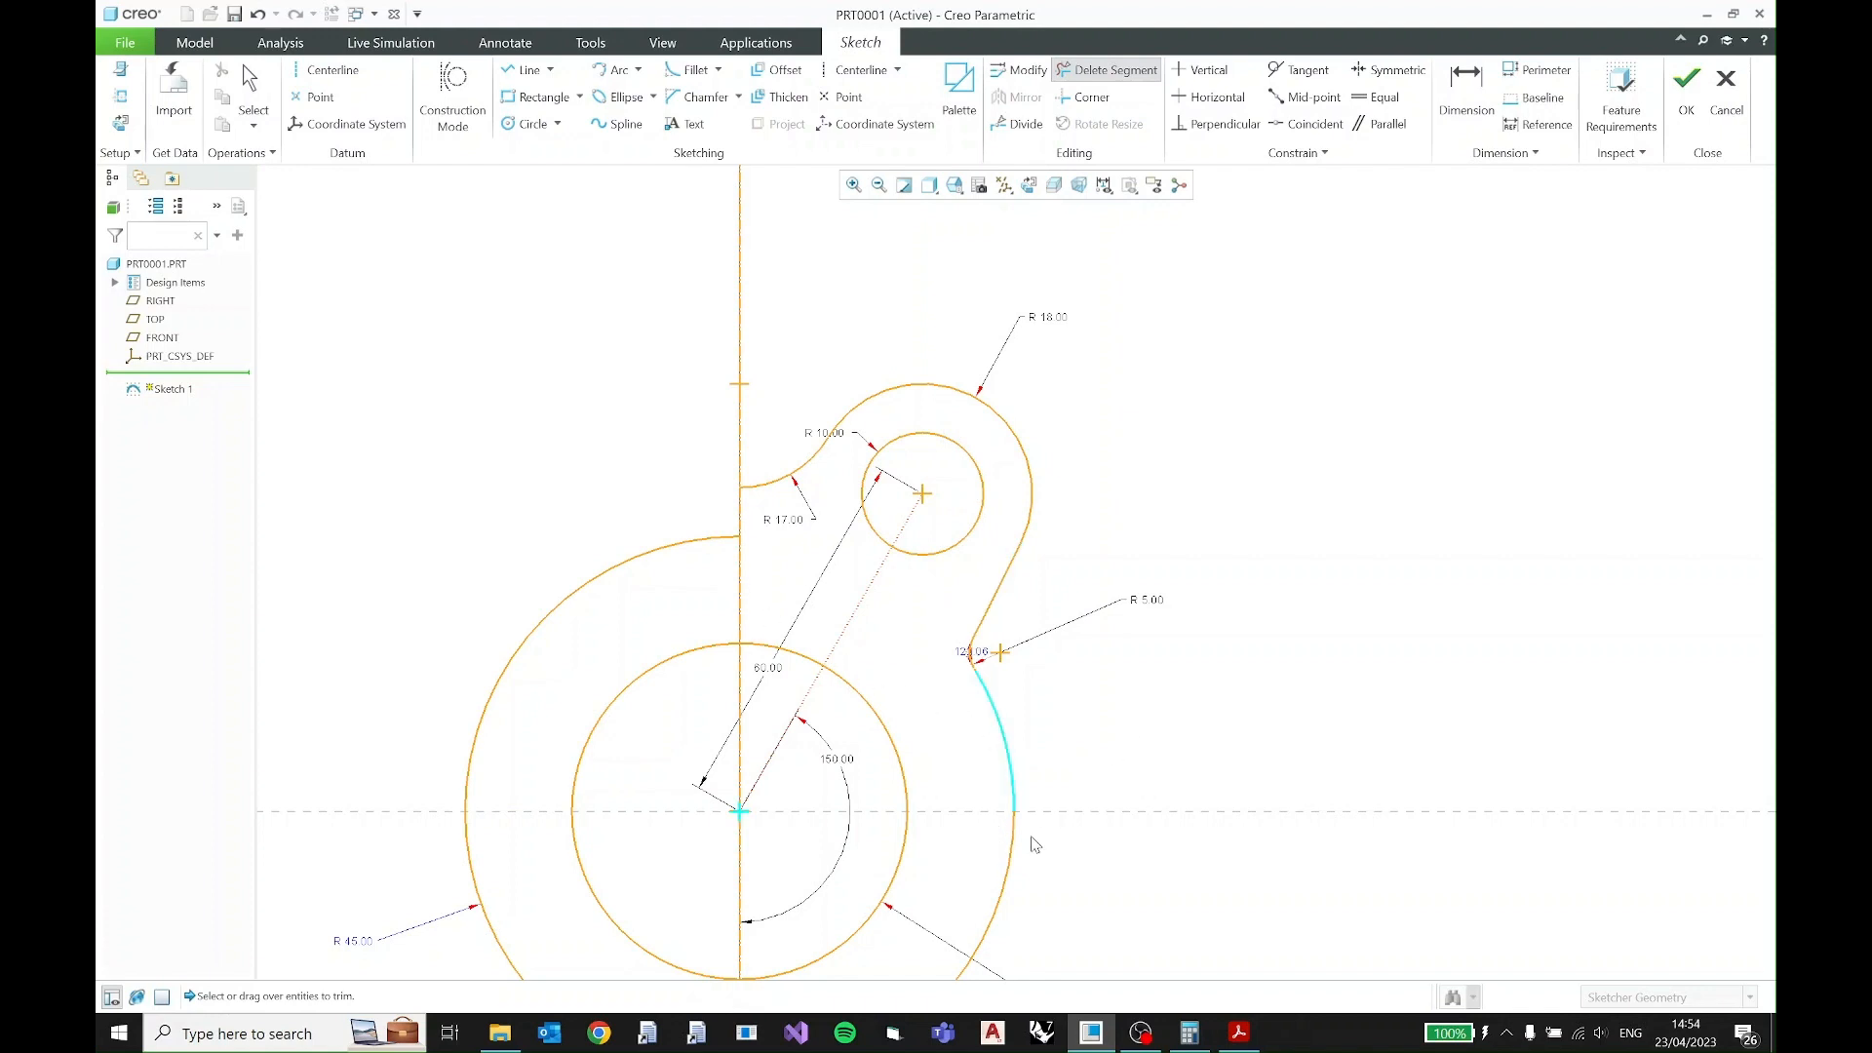
- Compare the sketch with the R45 circle and lobes in the PDF, and run the overlap highlight check on the sketch
left_click(1239, 1033)
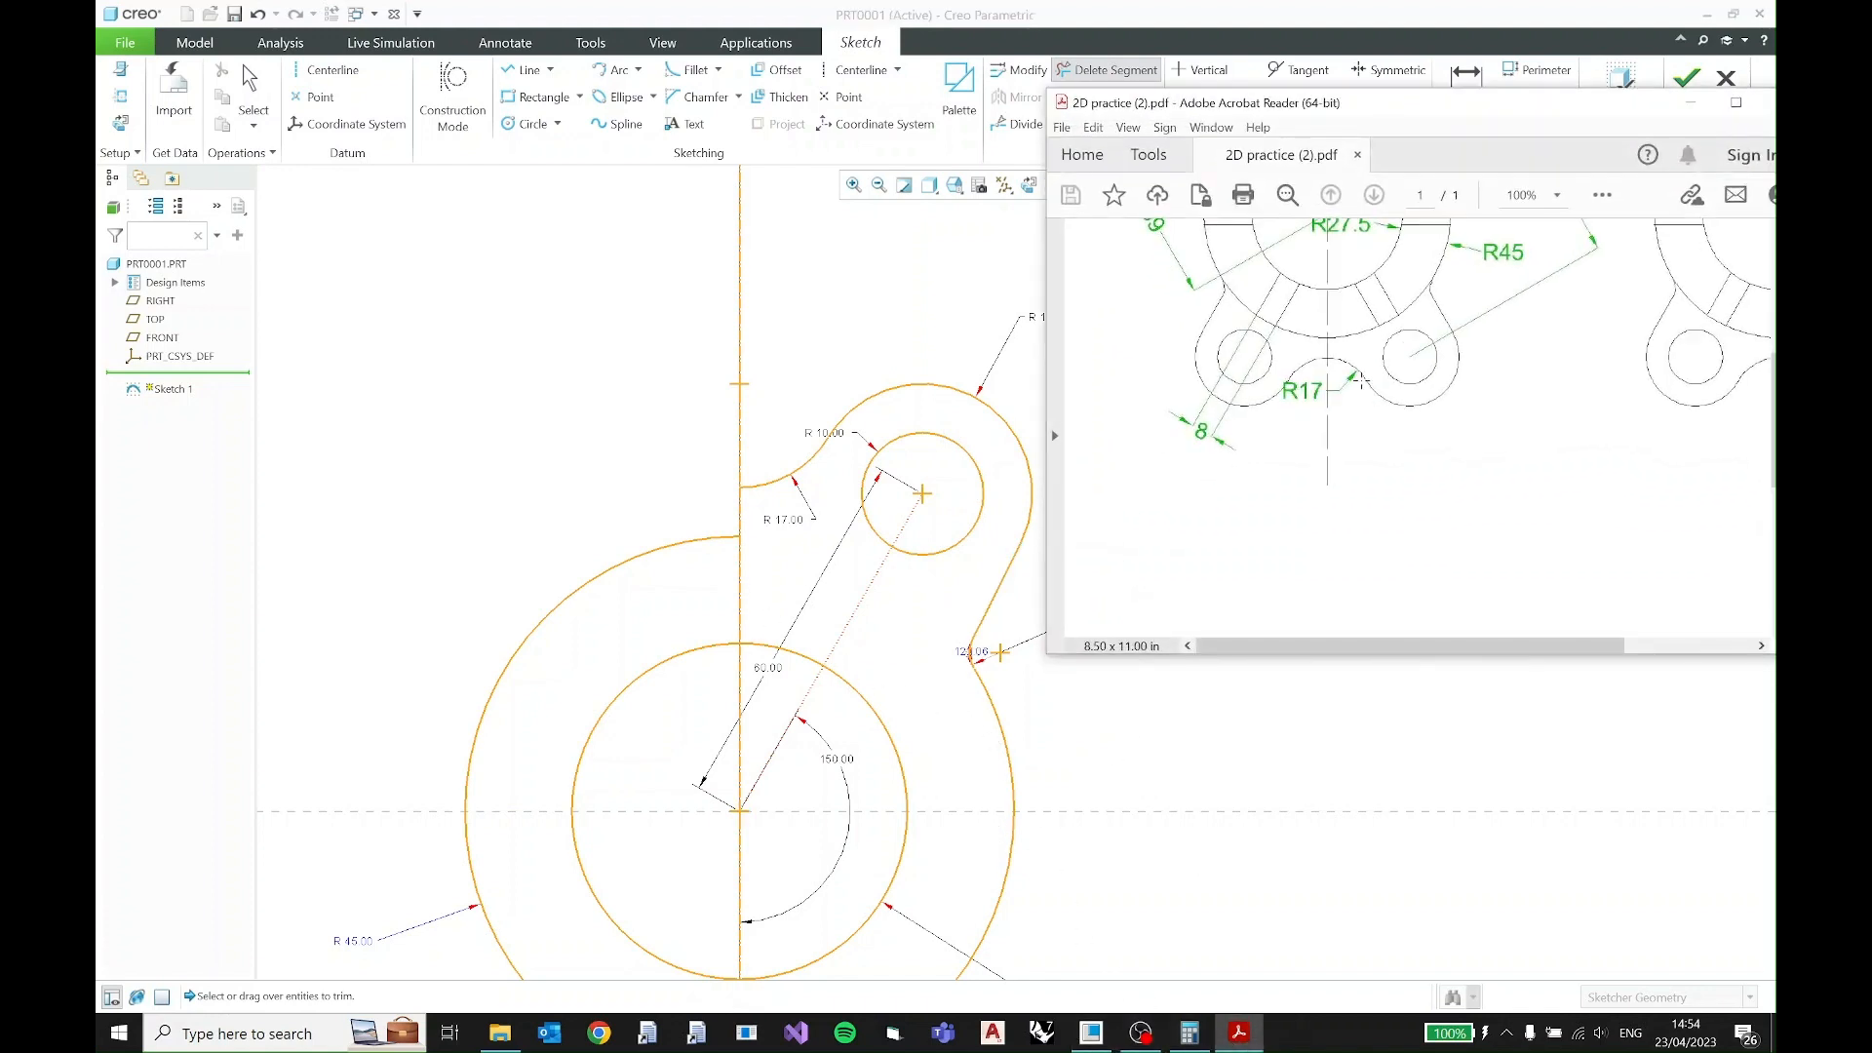
scroll(1367, 349, "up", 5)
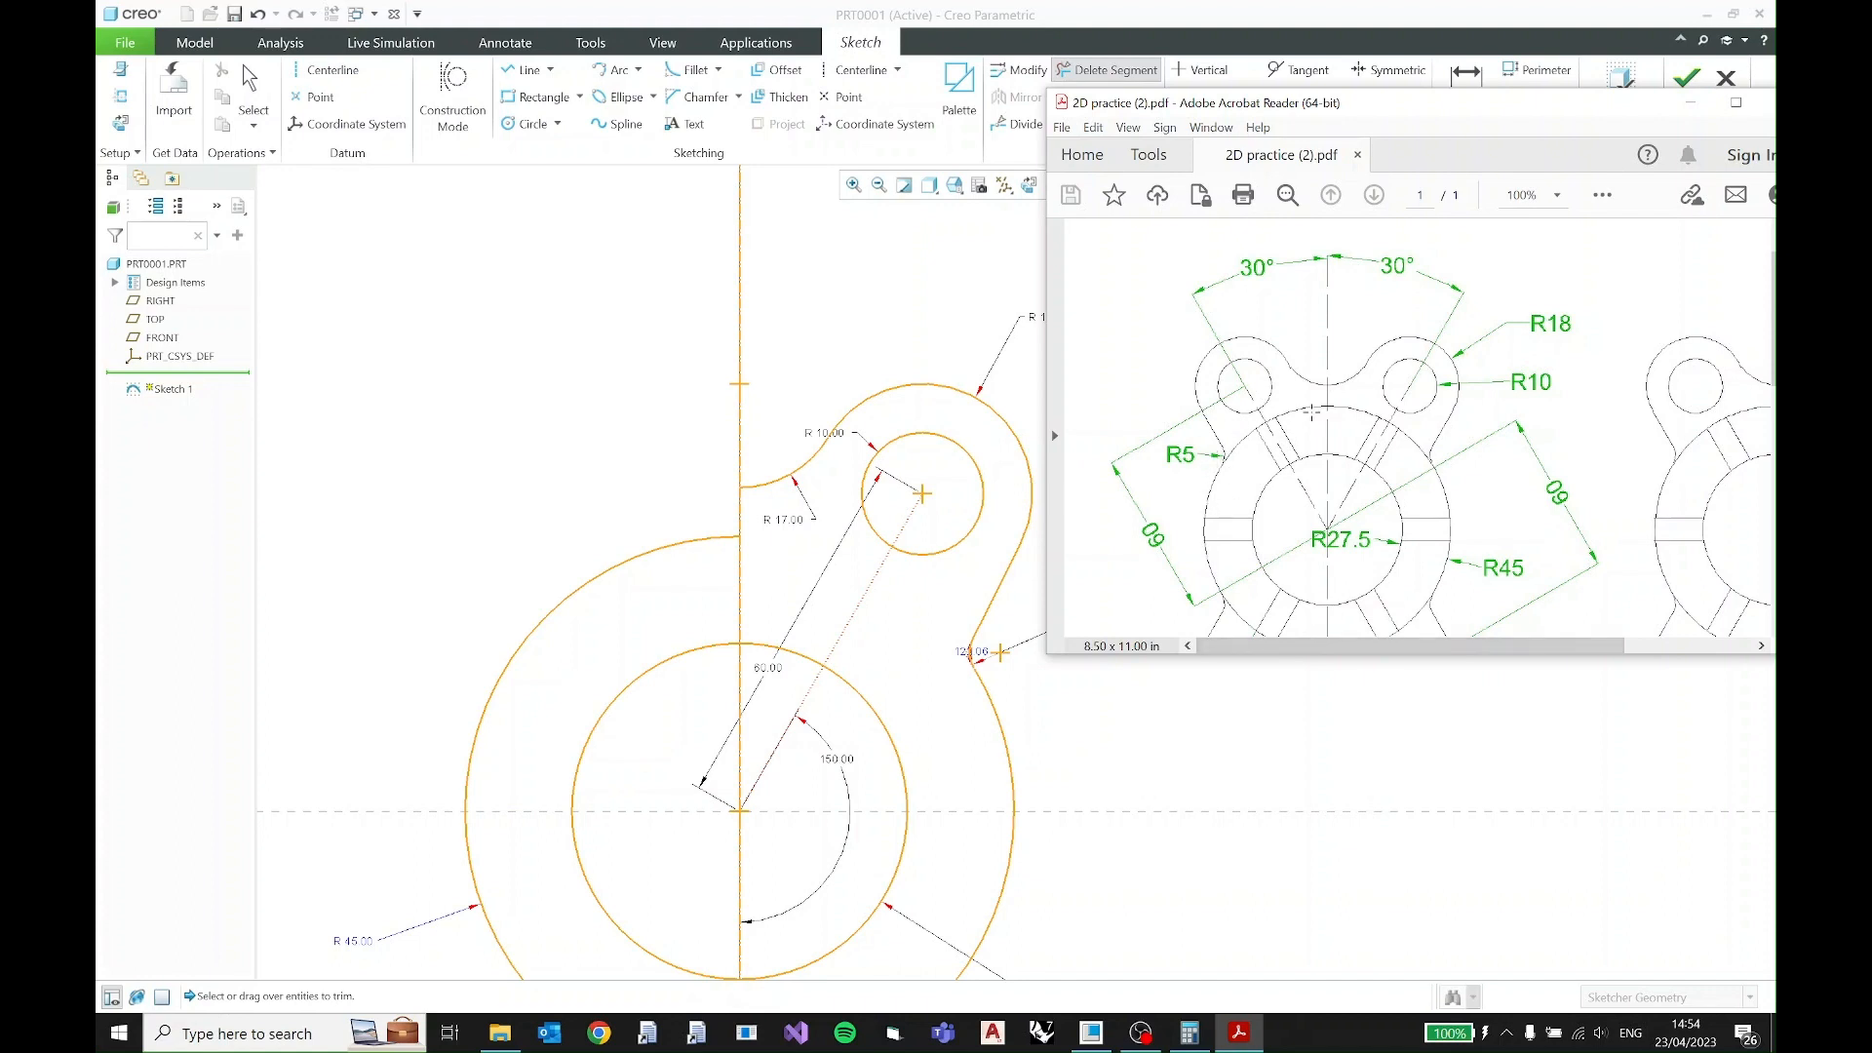
left_click(1706, 115)
left_click(1621, 153)
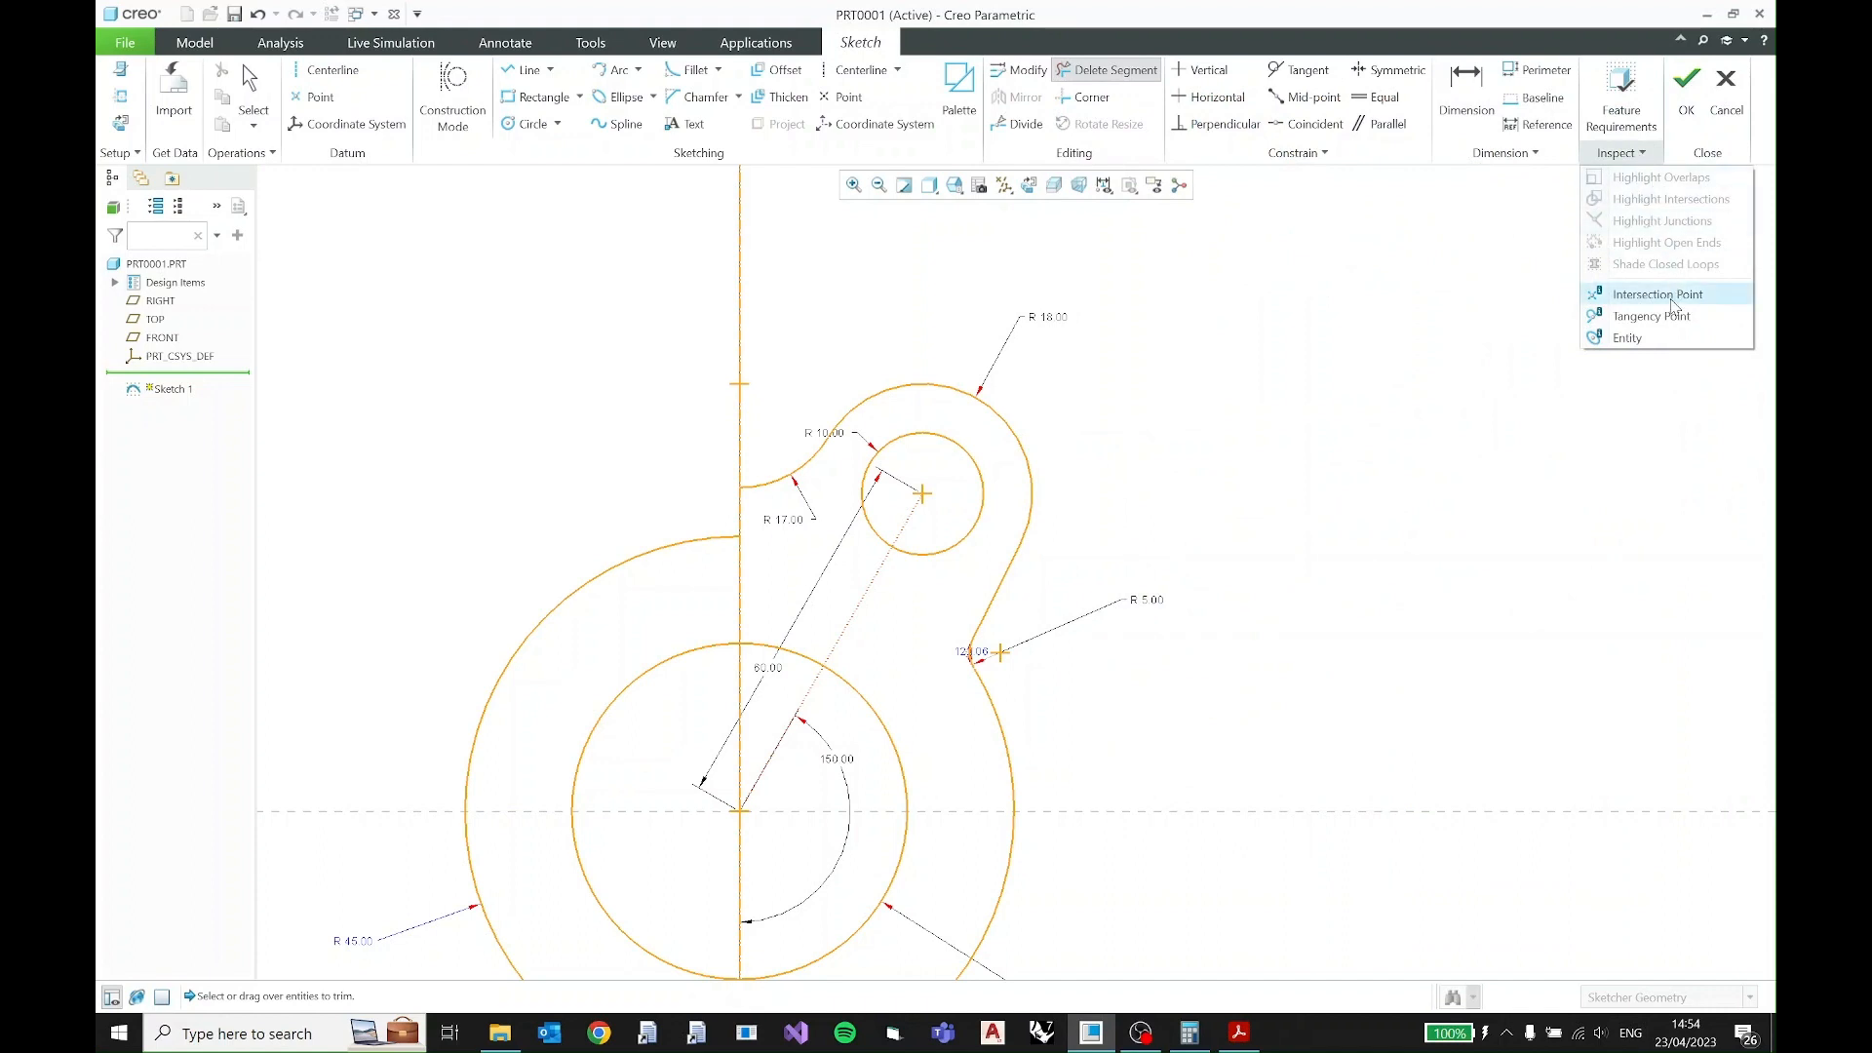
left_click(1637, 146)
middle_click(1371, 253)
left_click(1617, 156)
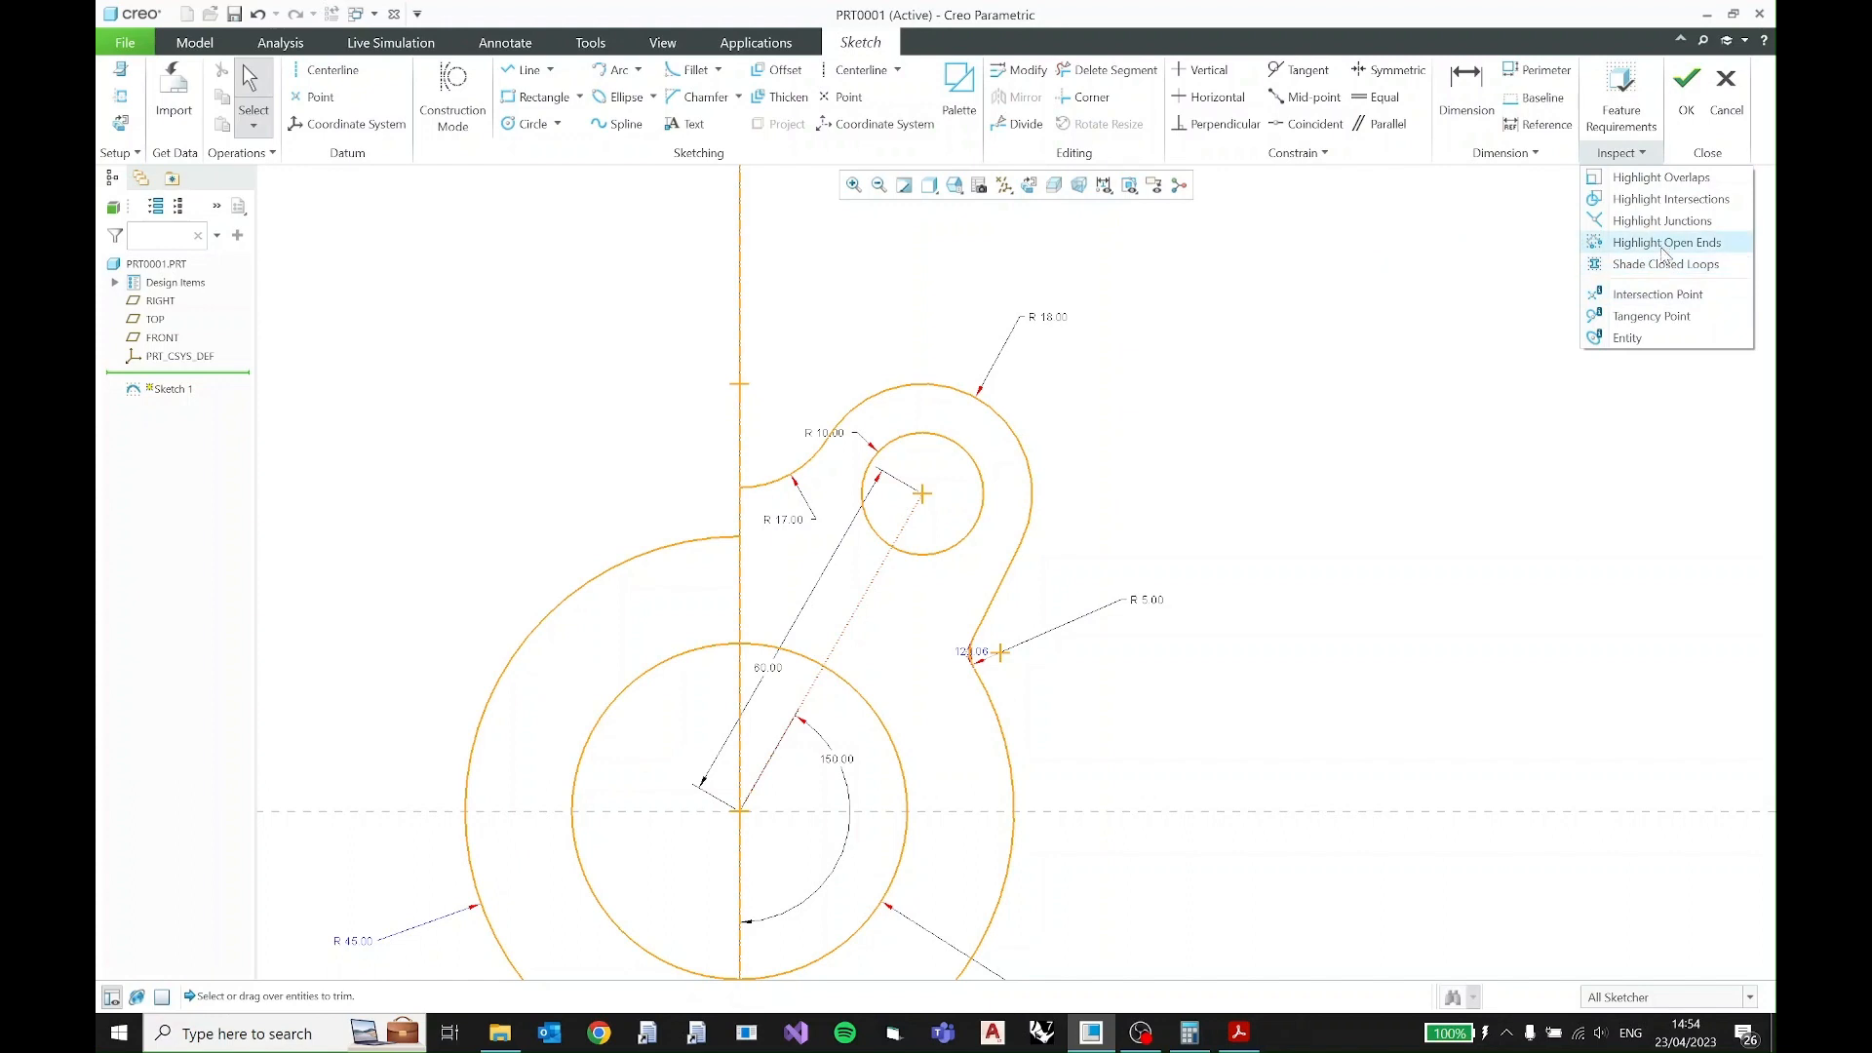
left_click(1667, 182)
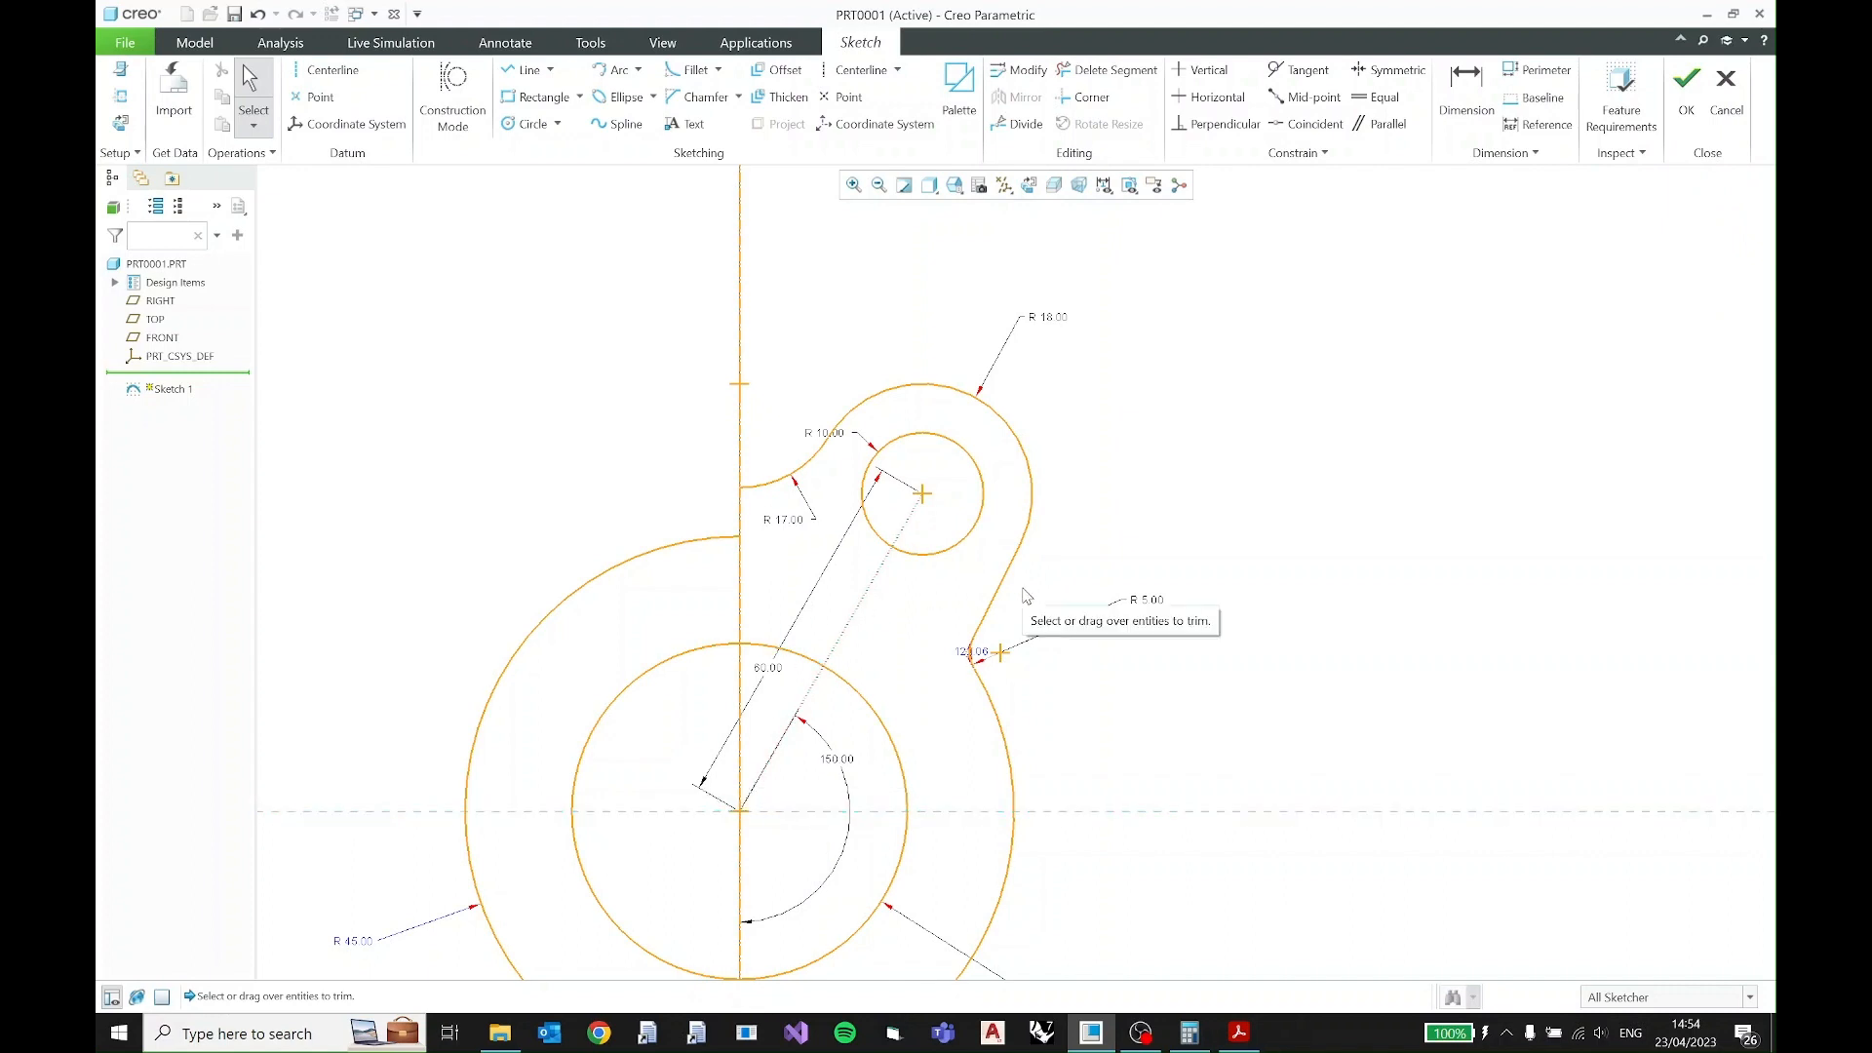
- Sketch a full circle centered on the origin over the remaining R45 arc, matching its radius
middle_click_drag(824, 624, 887, 508, "shift")
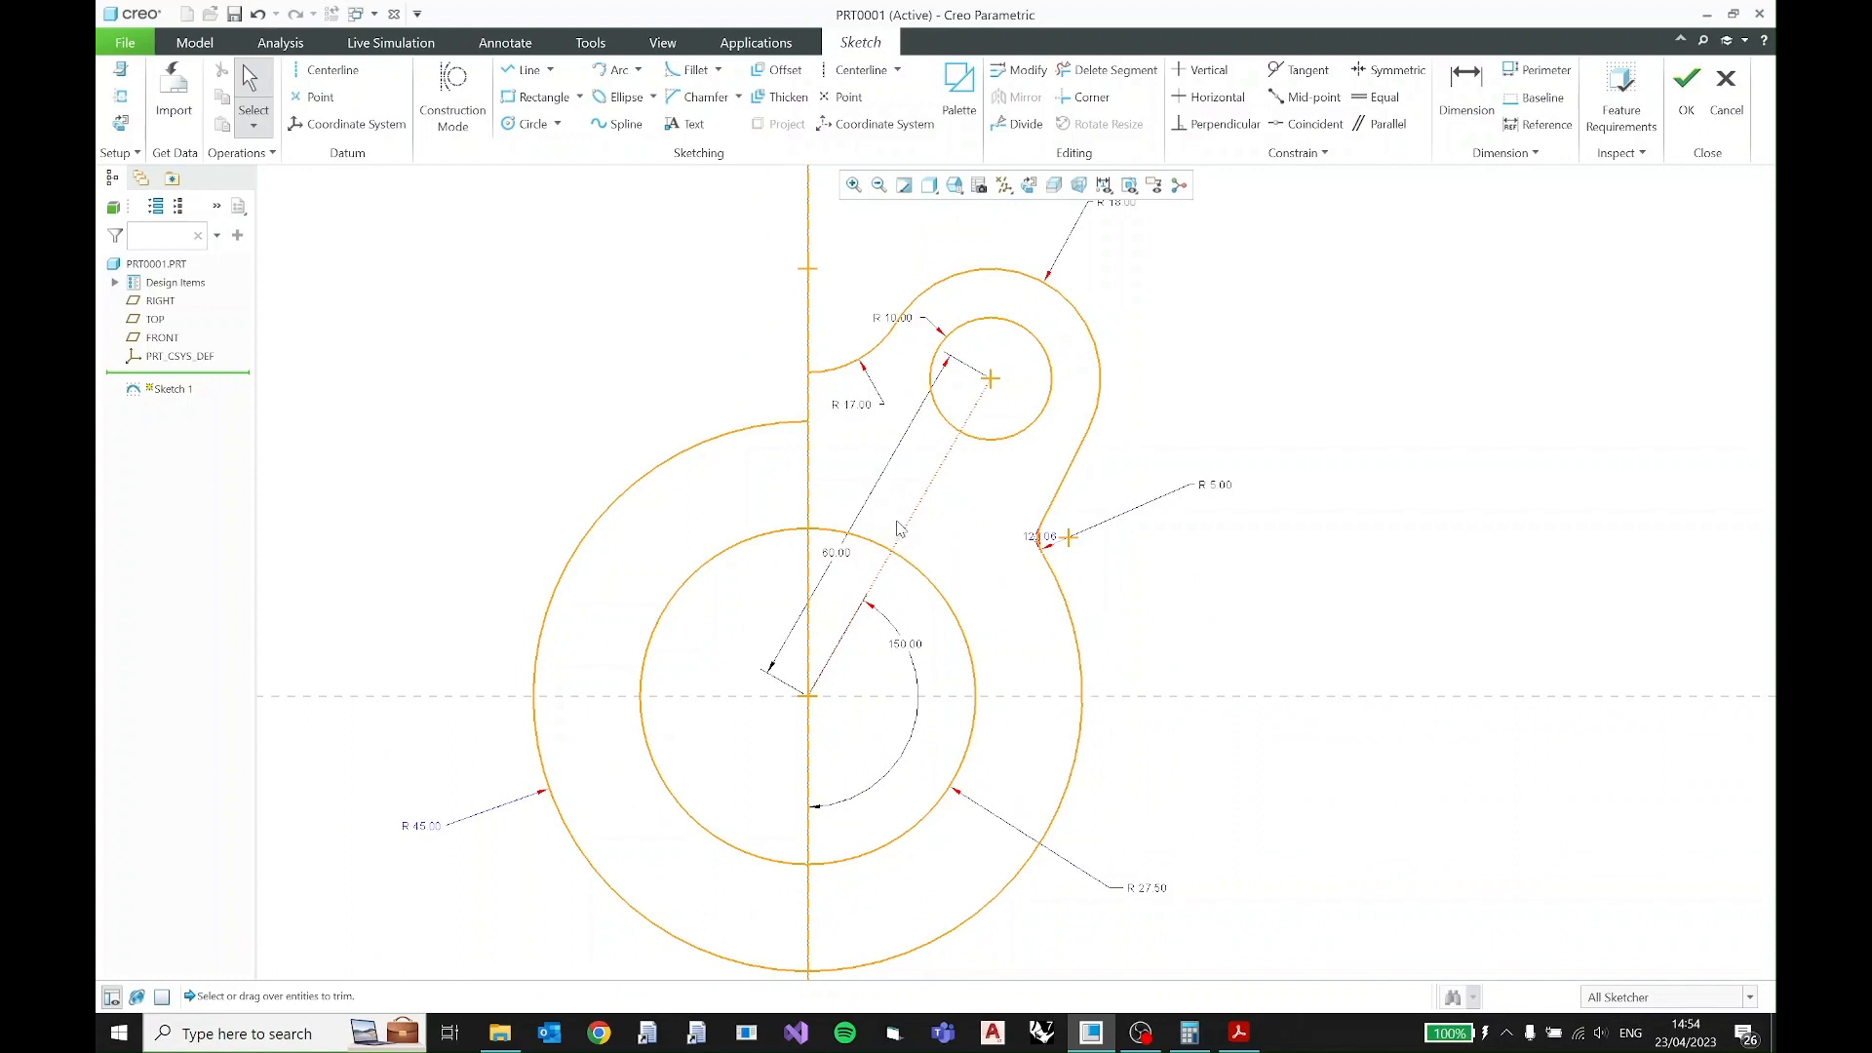
left_click(536, 129)
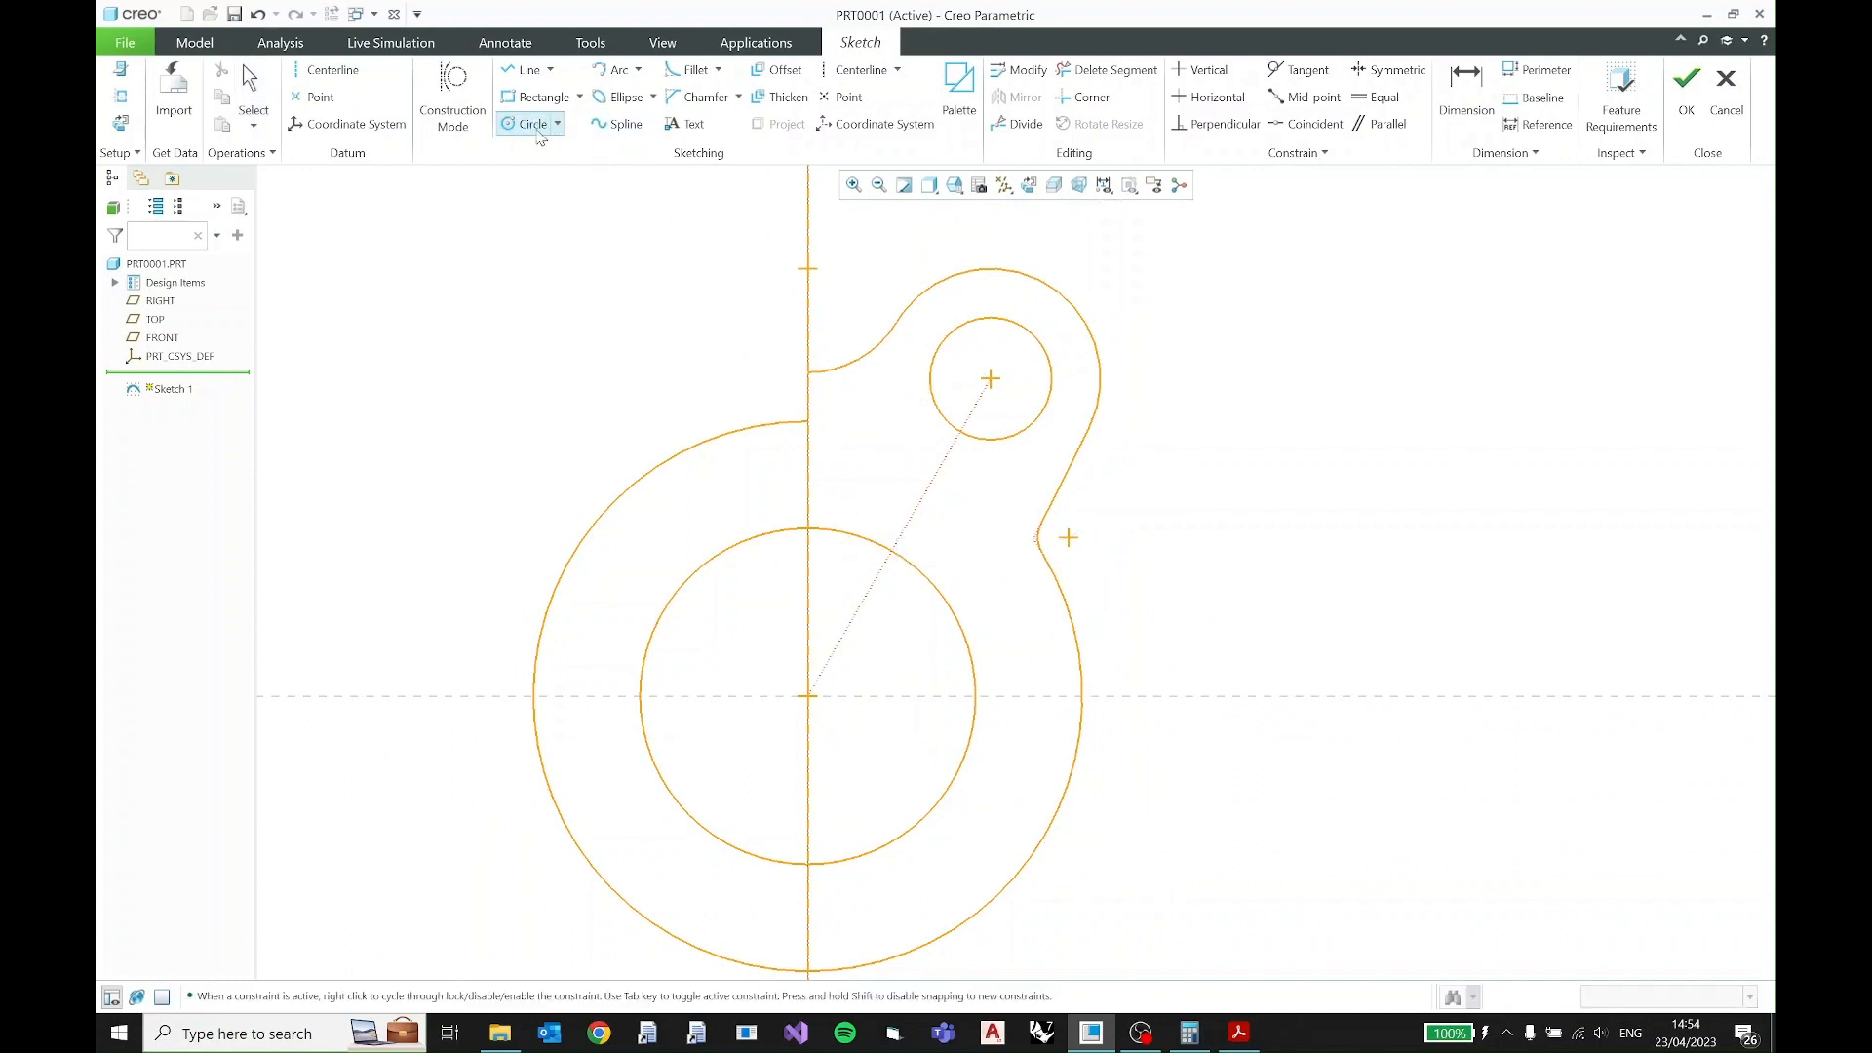
left_click(808, 695)
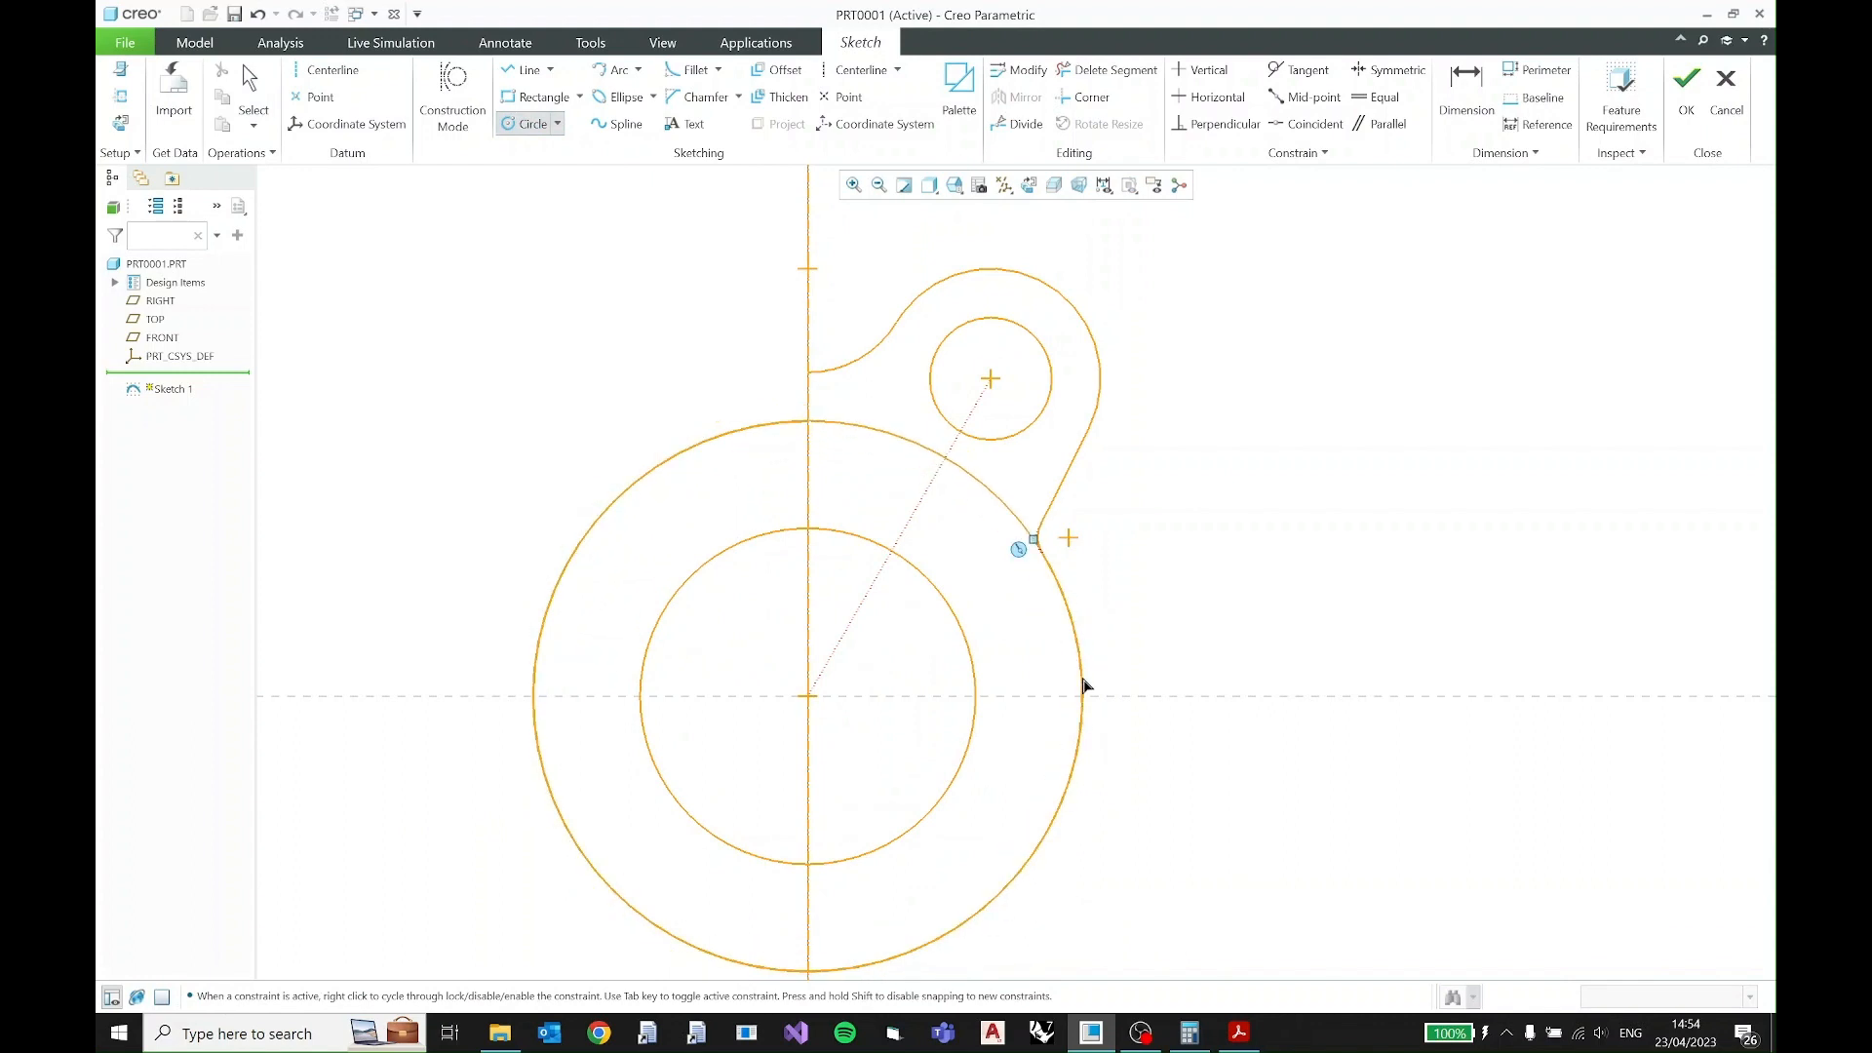
left_click(1080, 692)
middle_click(1165, 509)
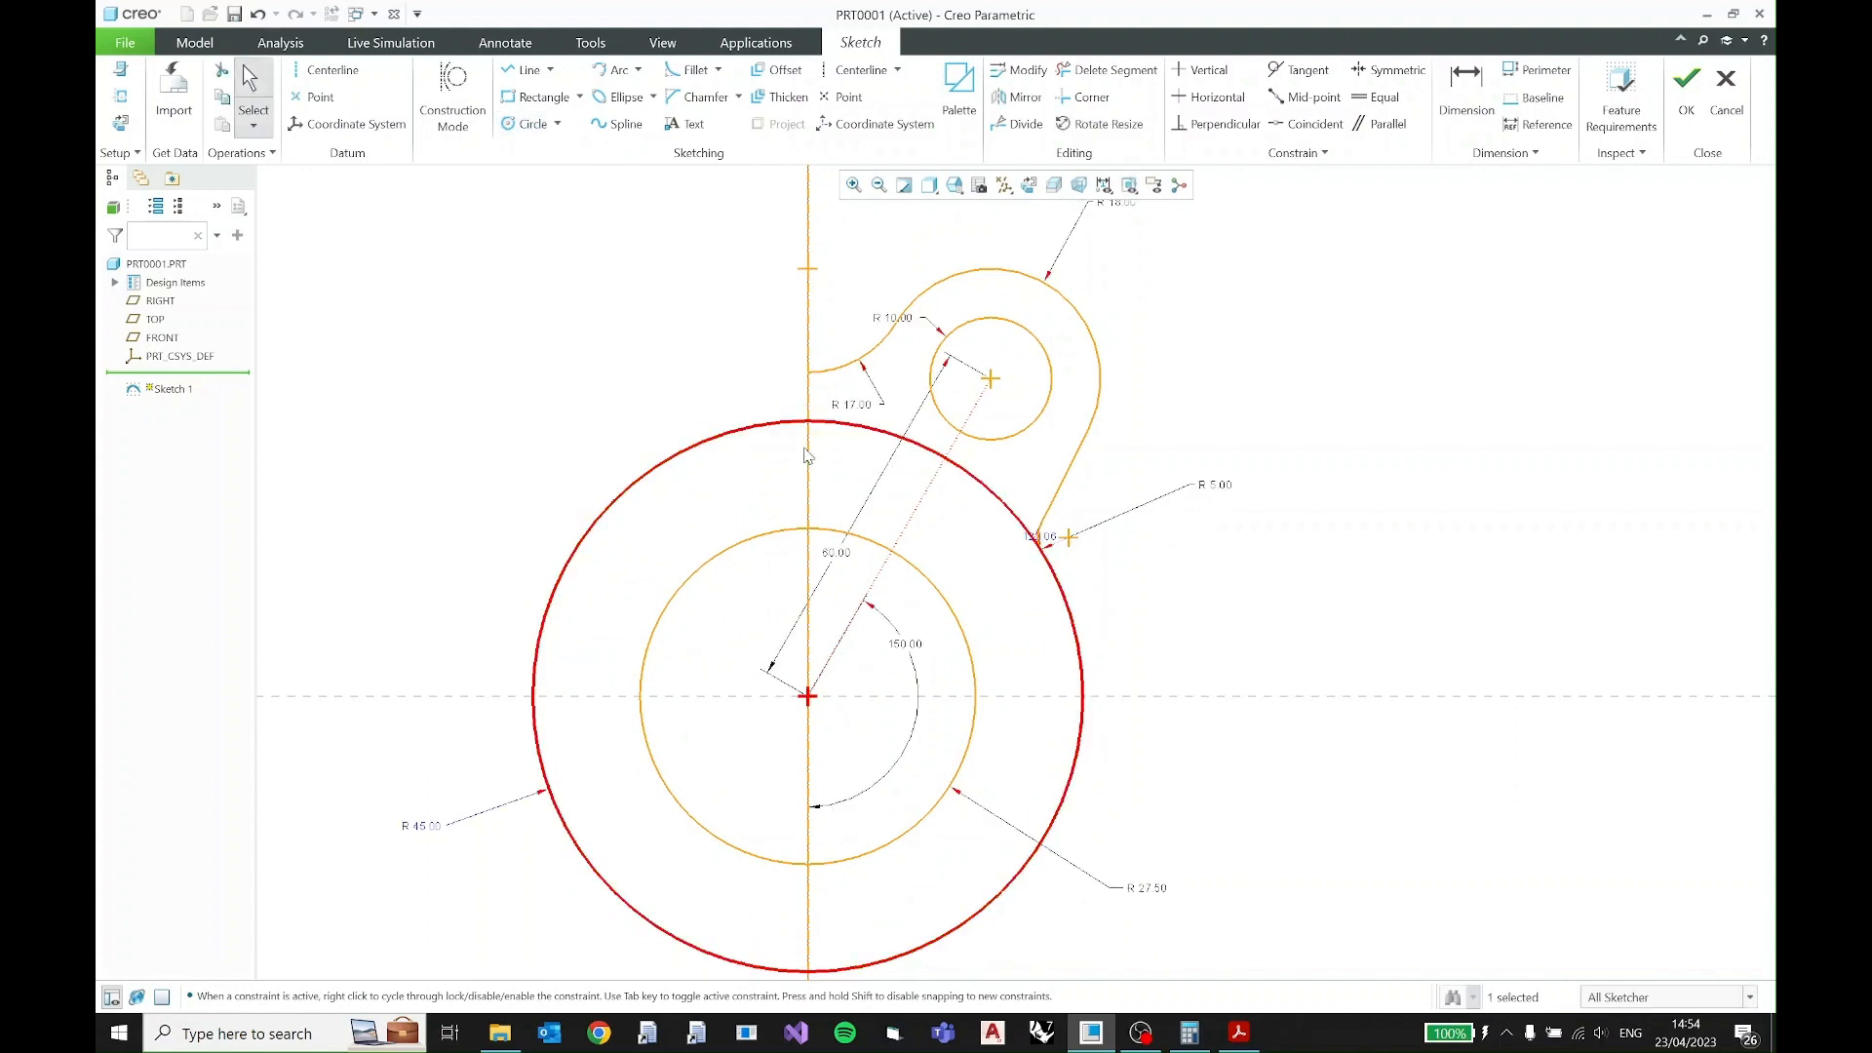
left_click(1309, 472)
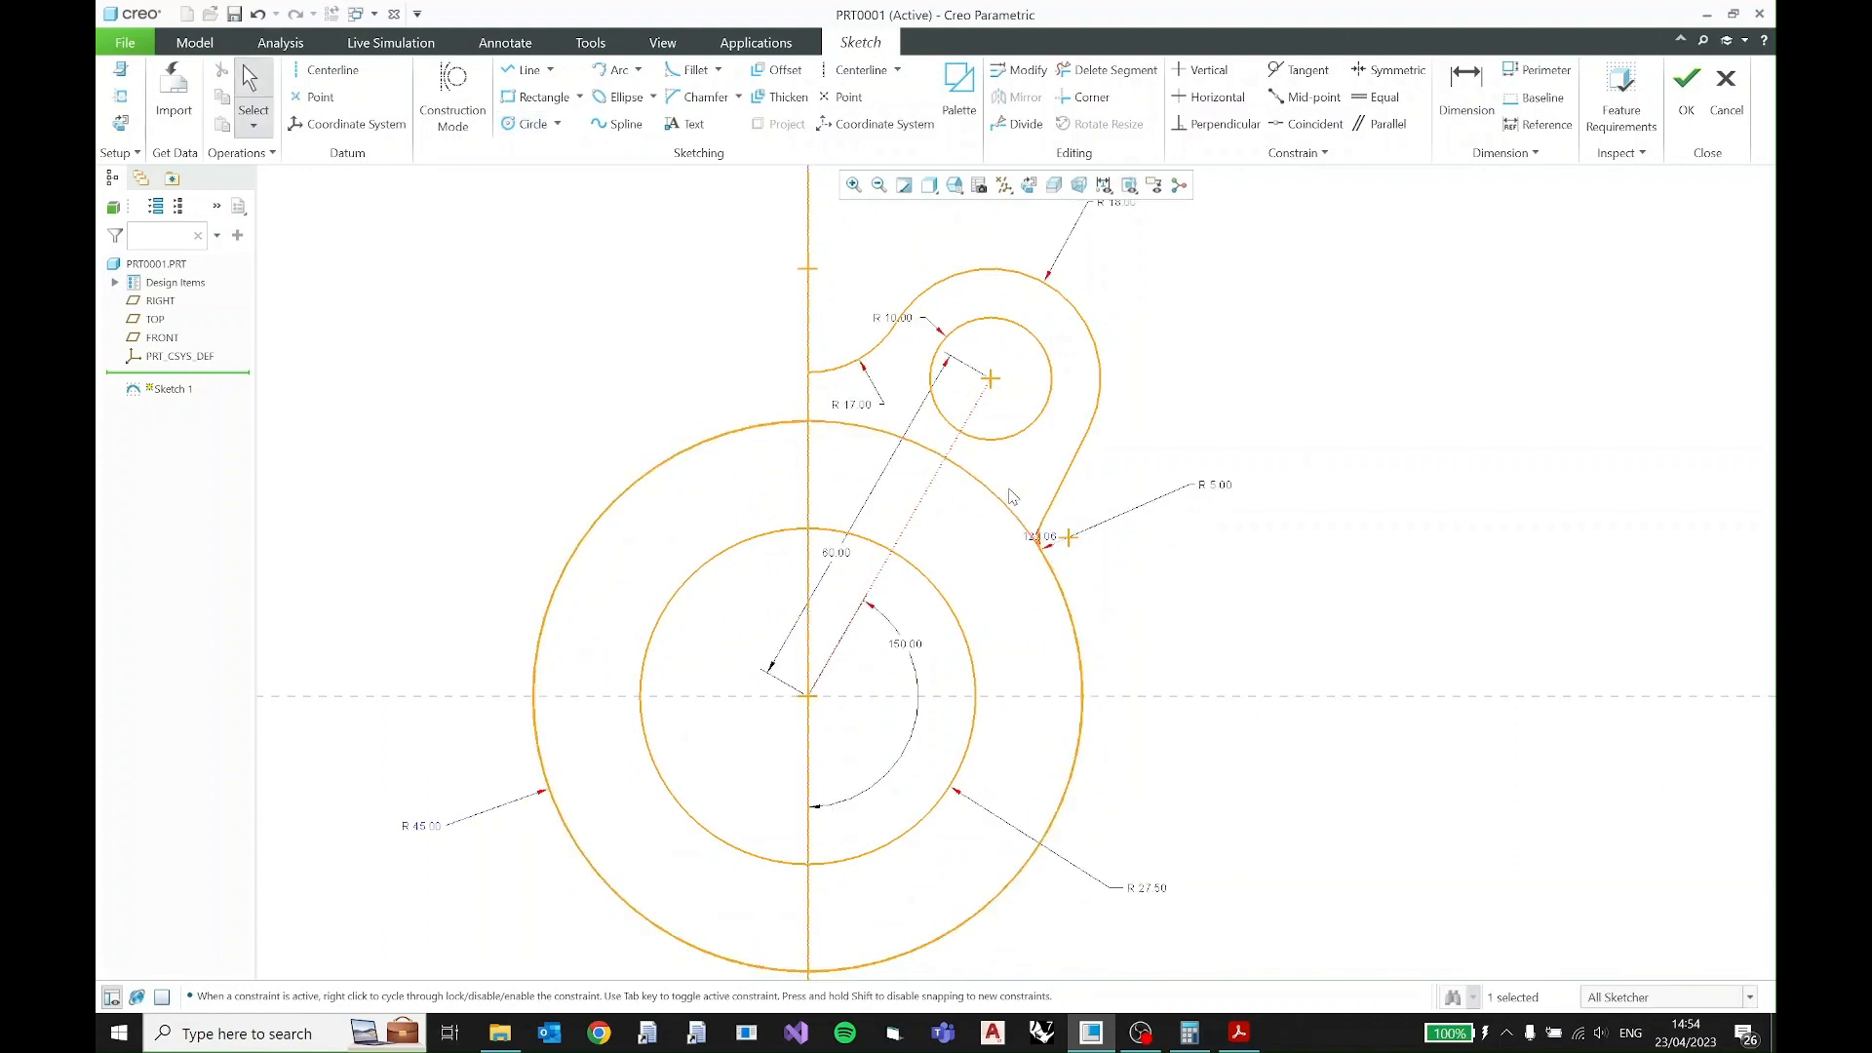
- Highlight overlapping geometry and select the R45 outline to inspect the duplicate arc
left_click(1620, 153)
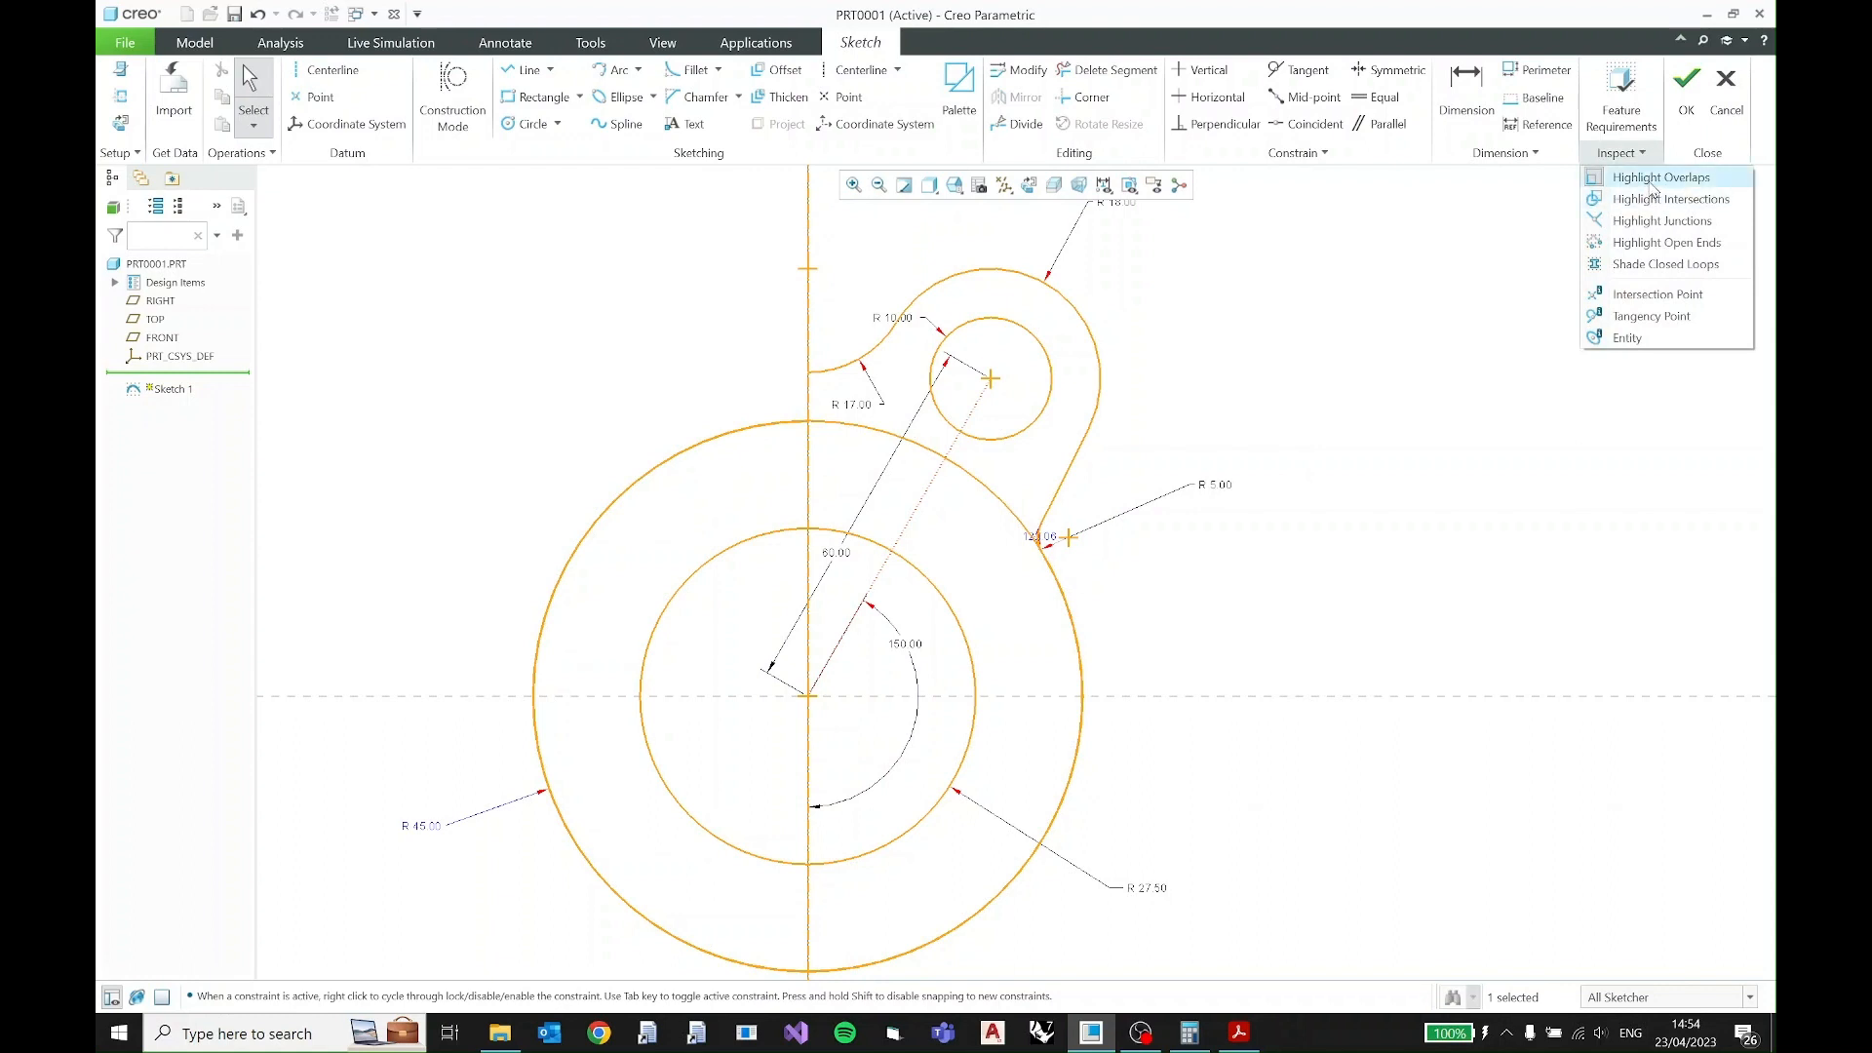
left_click(1652, 185)
left_click(1631, 154)
left_click(1649, 179)
left_click(1079, 634)
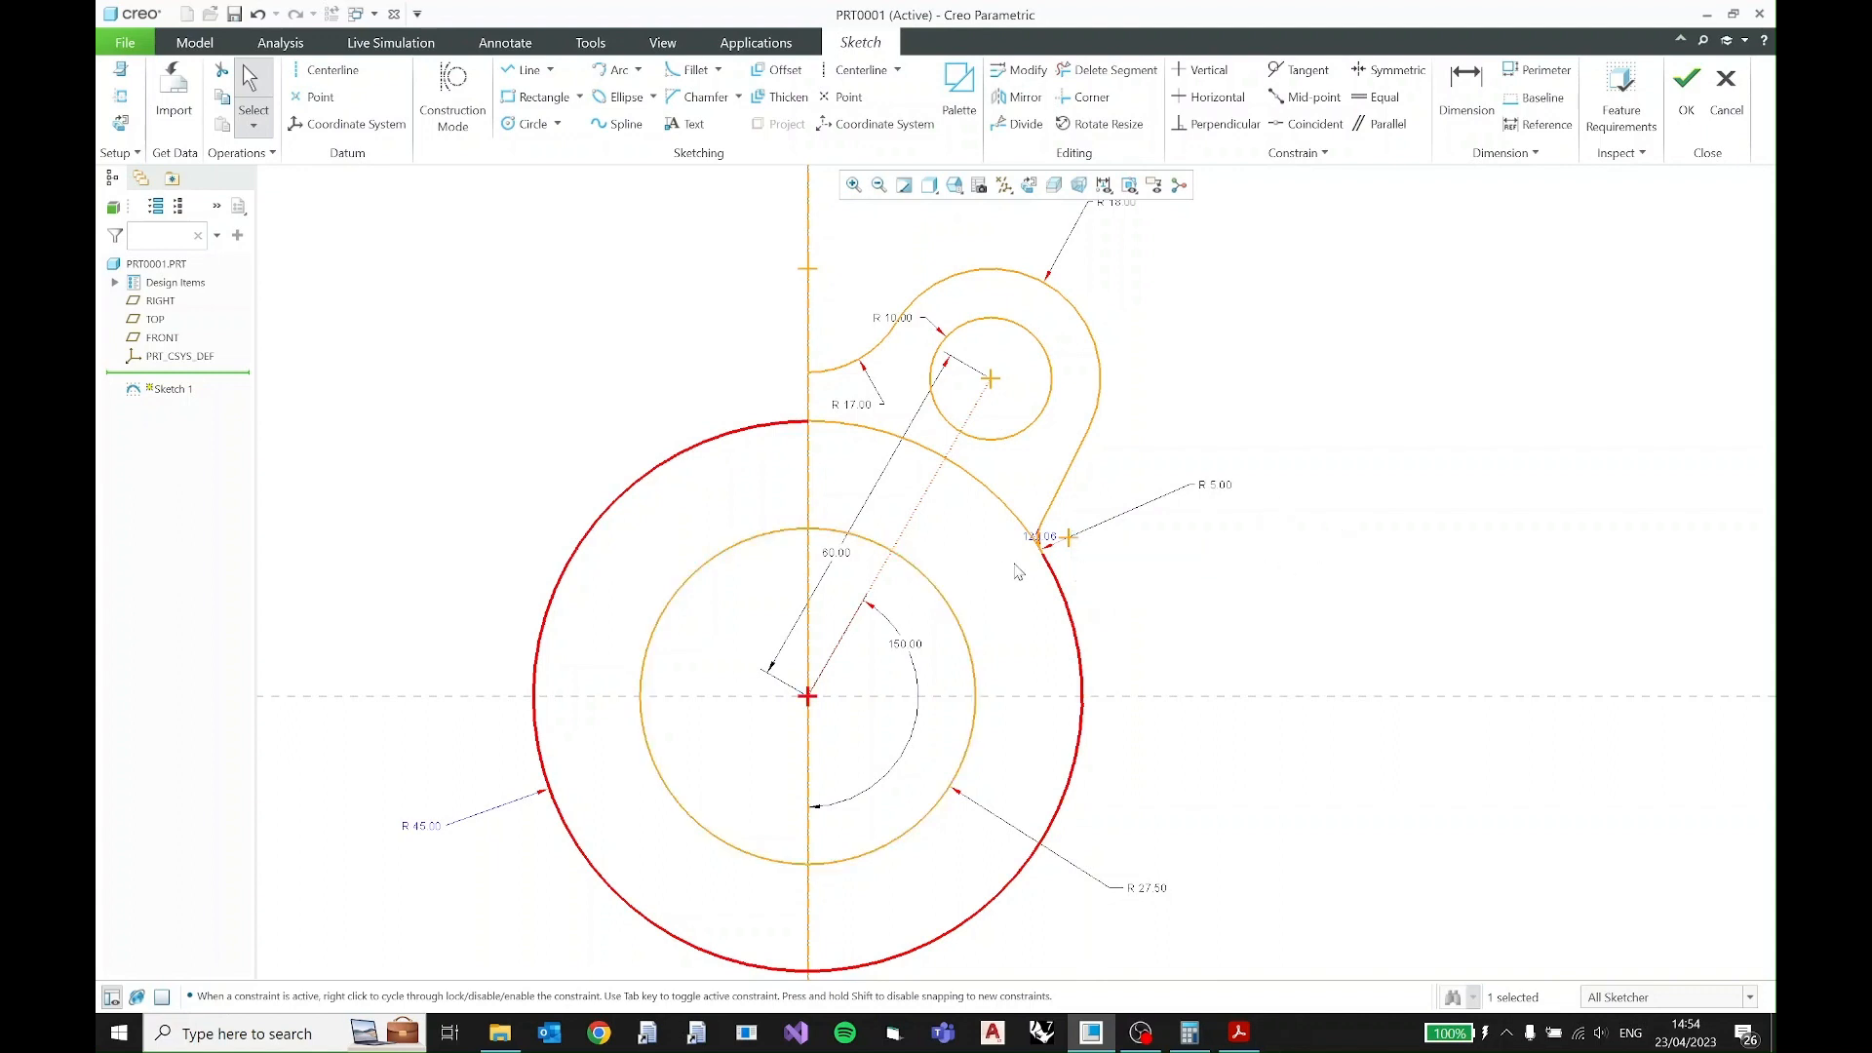
left_click(1134, 558)
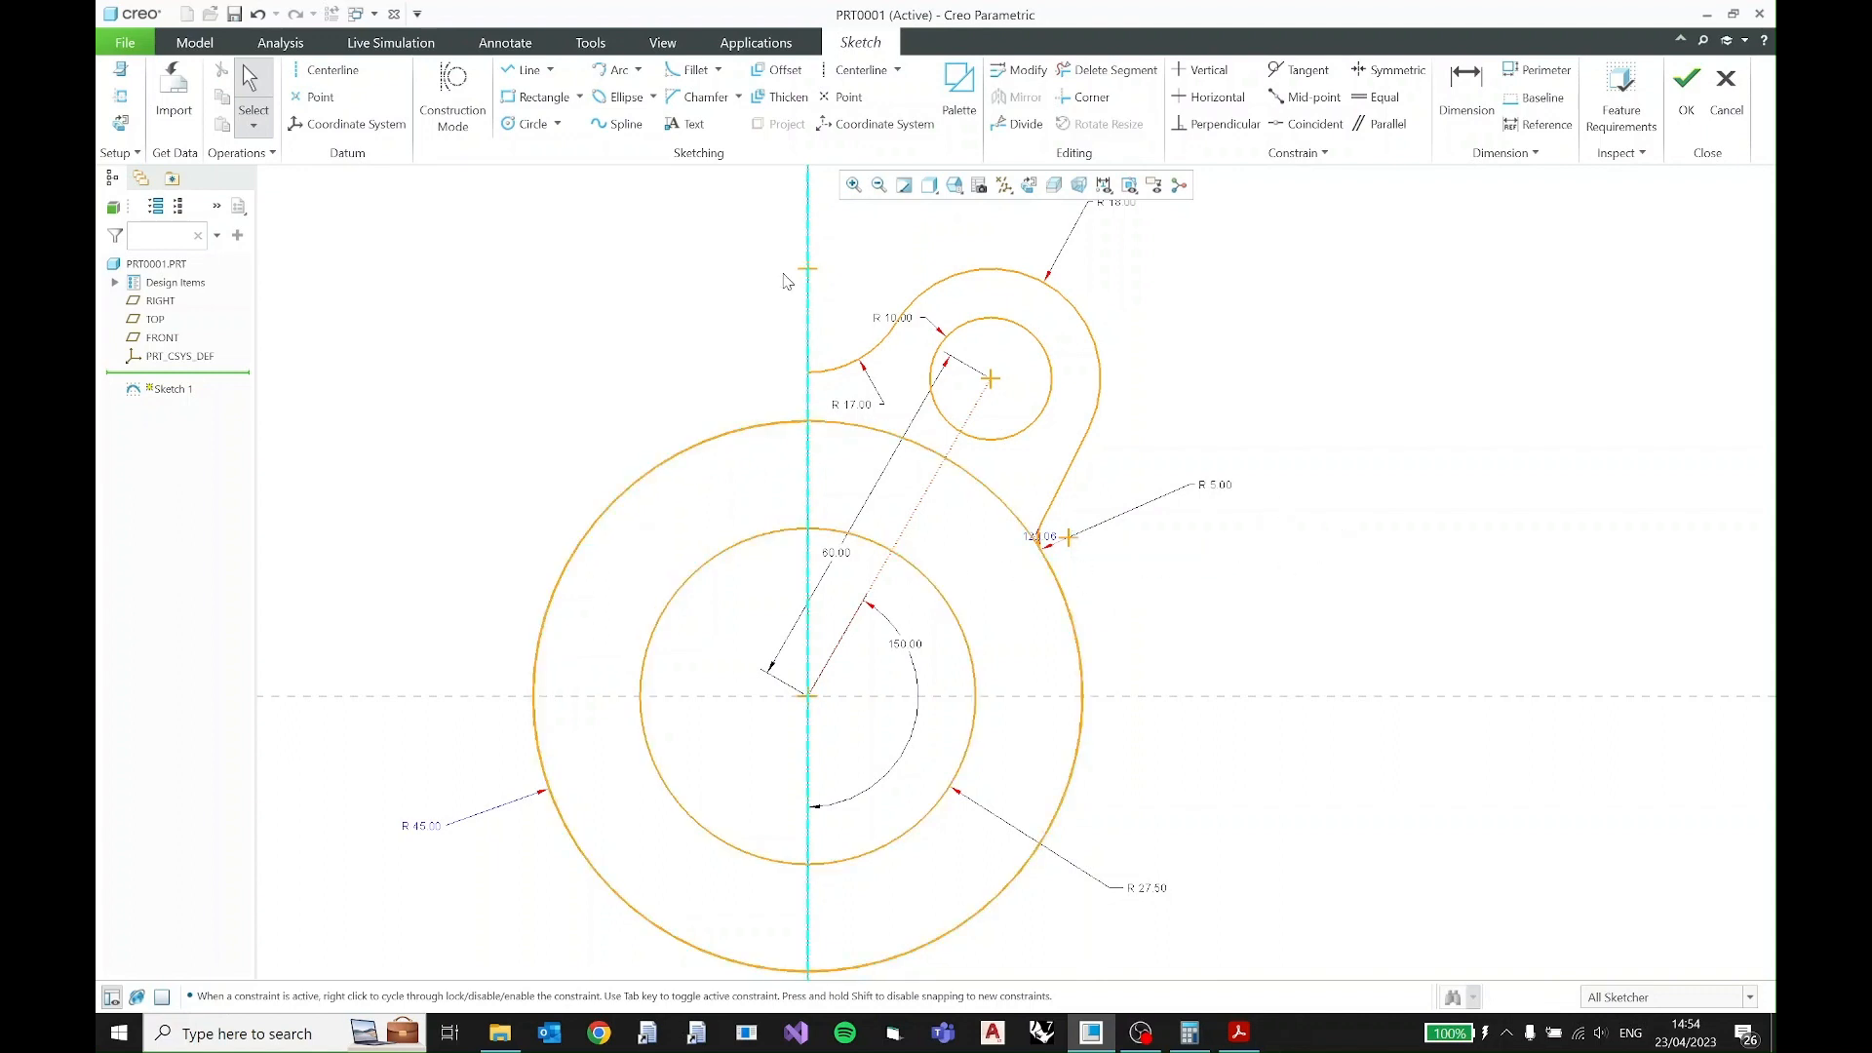
- Trim the R45 and R27.5 circles to the quadrant right of the vertical centerline and above the horizontal reference
left_click(1109, 71)
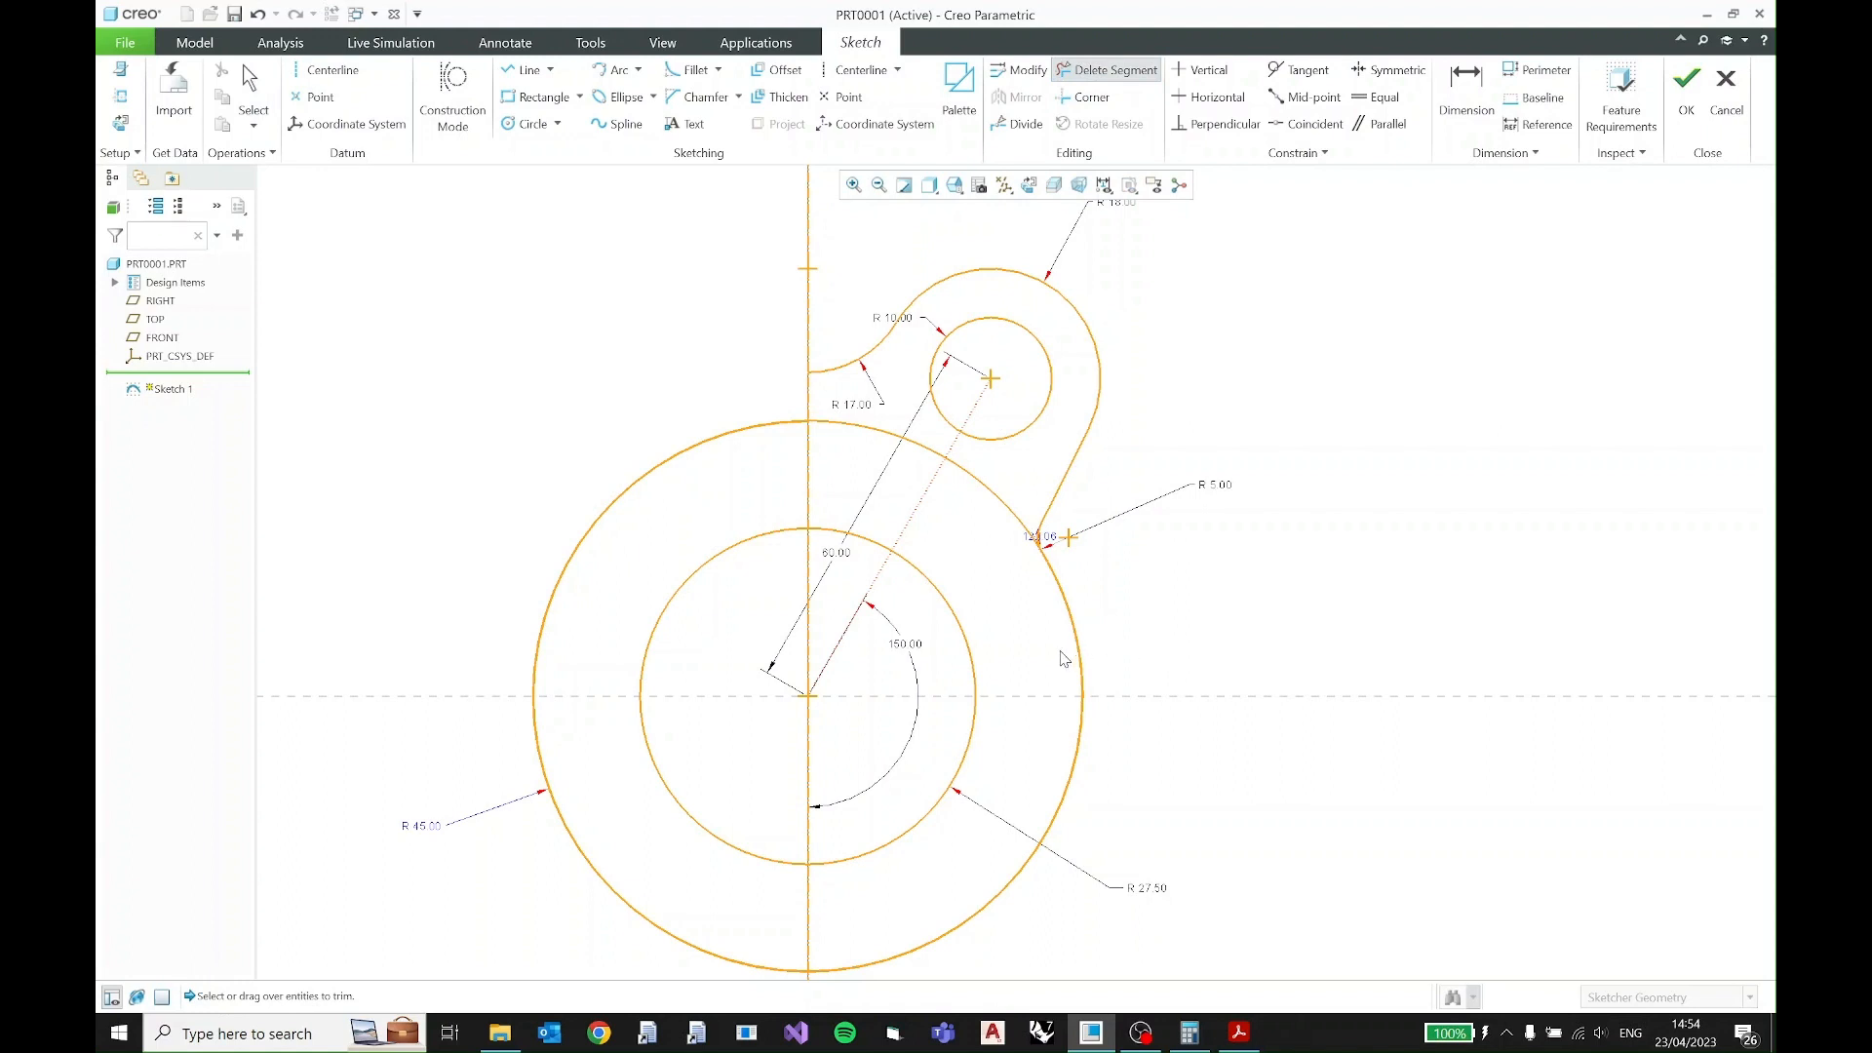
left_click(1085, 780)
left_click(551, 796)
mouse_move(656, 368)
left_mouse_down()
mouse_move(690, 408)
mouse_move(729, 808)
mouse_move(609, 955)
mouse_move(640, 913)
left_mouse_up()
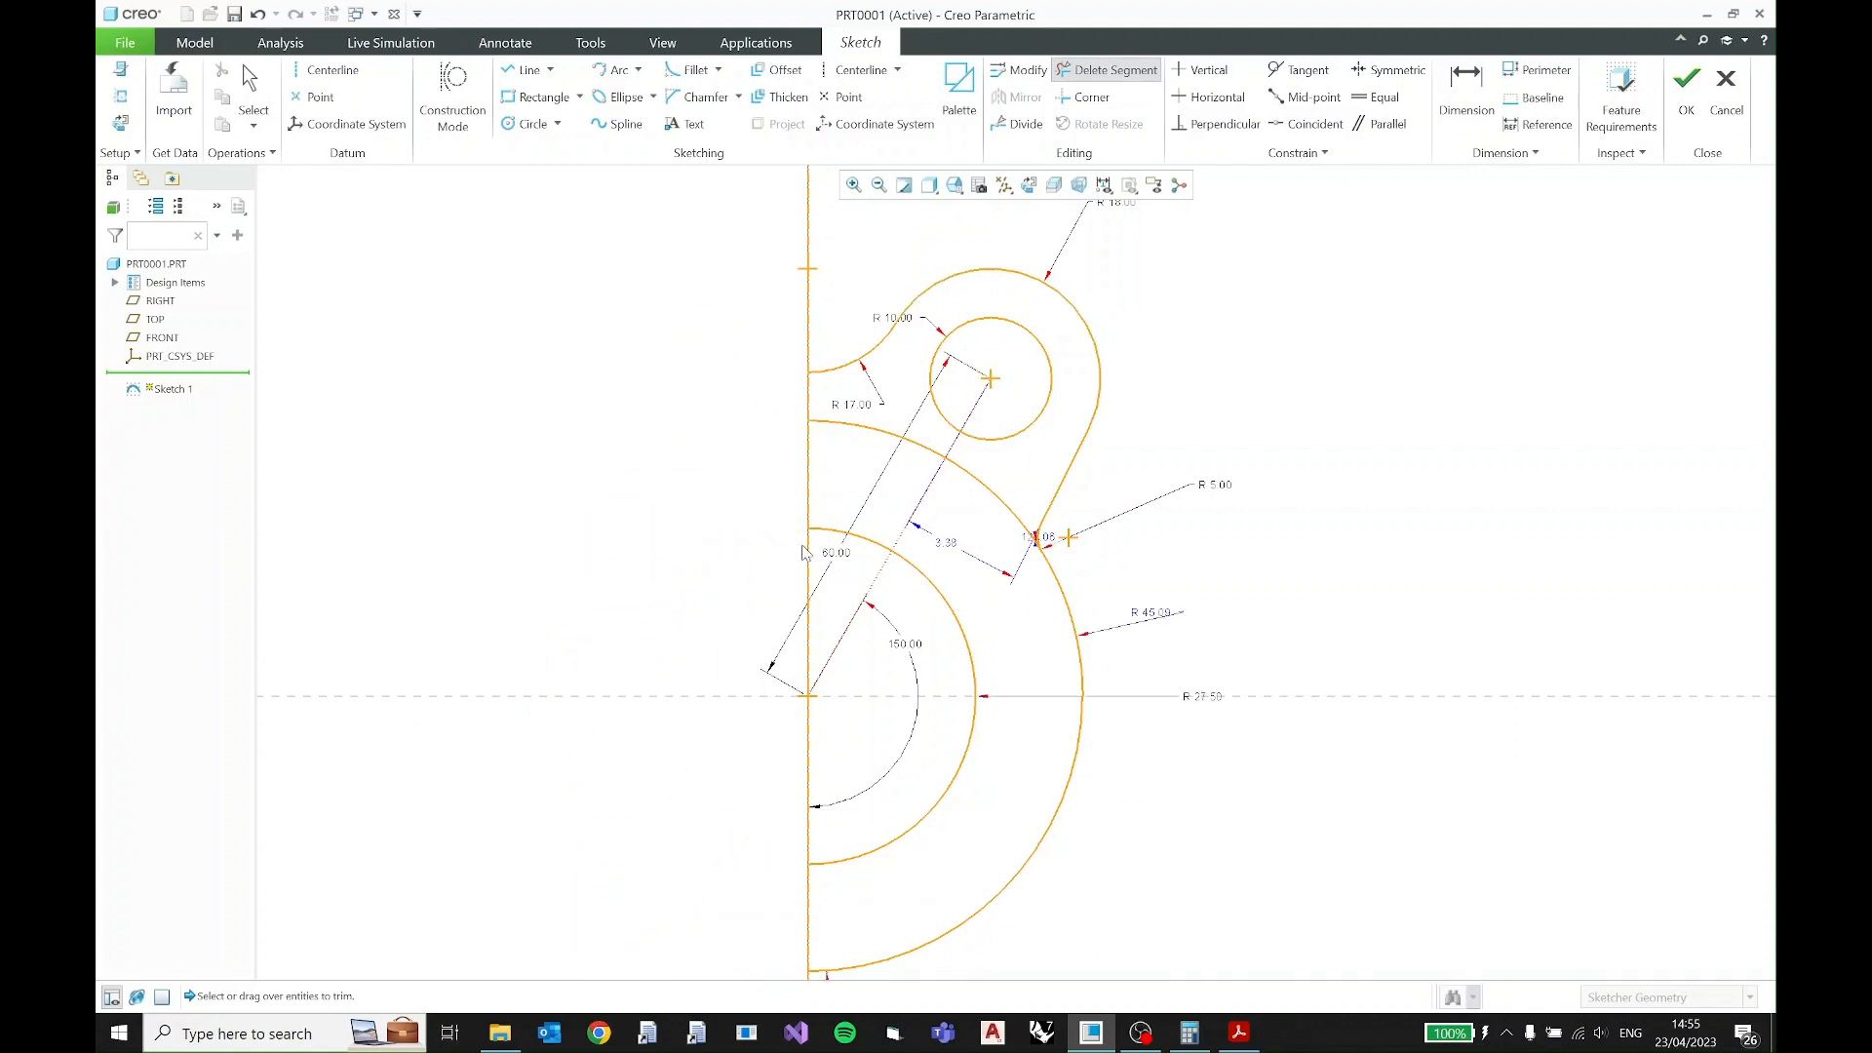
left_click_drag(920, 738, 1104, 795)
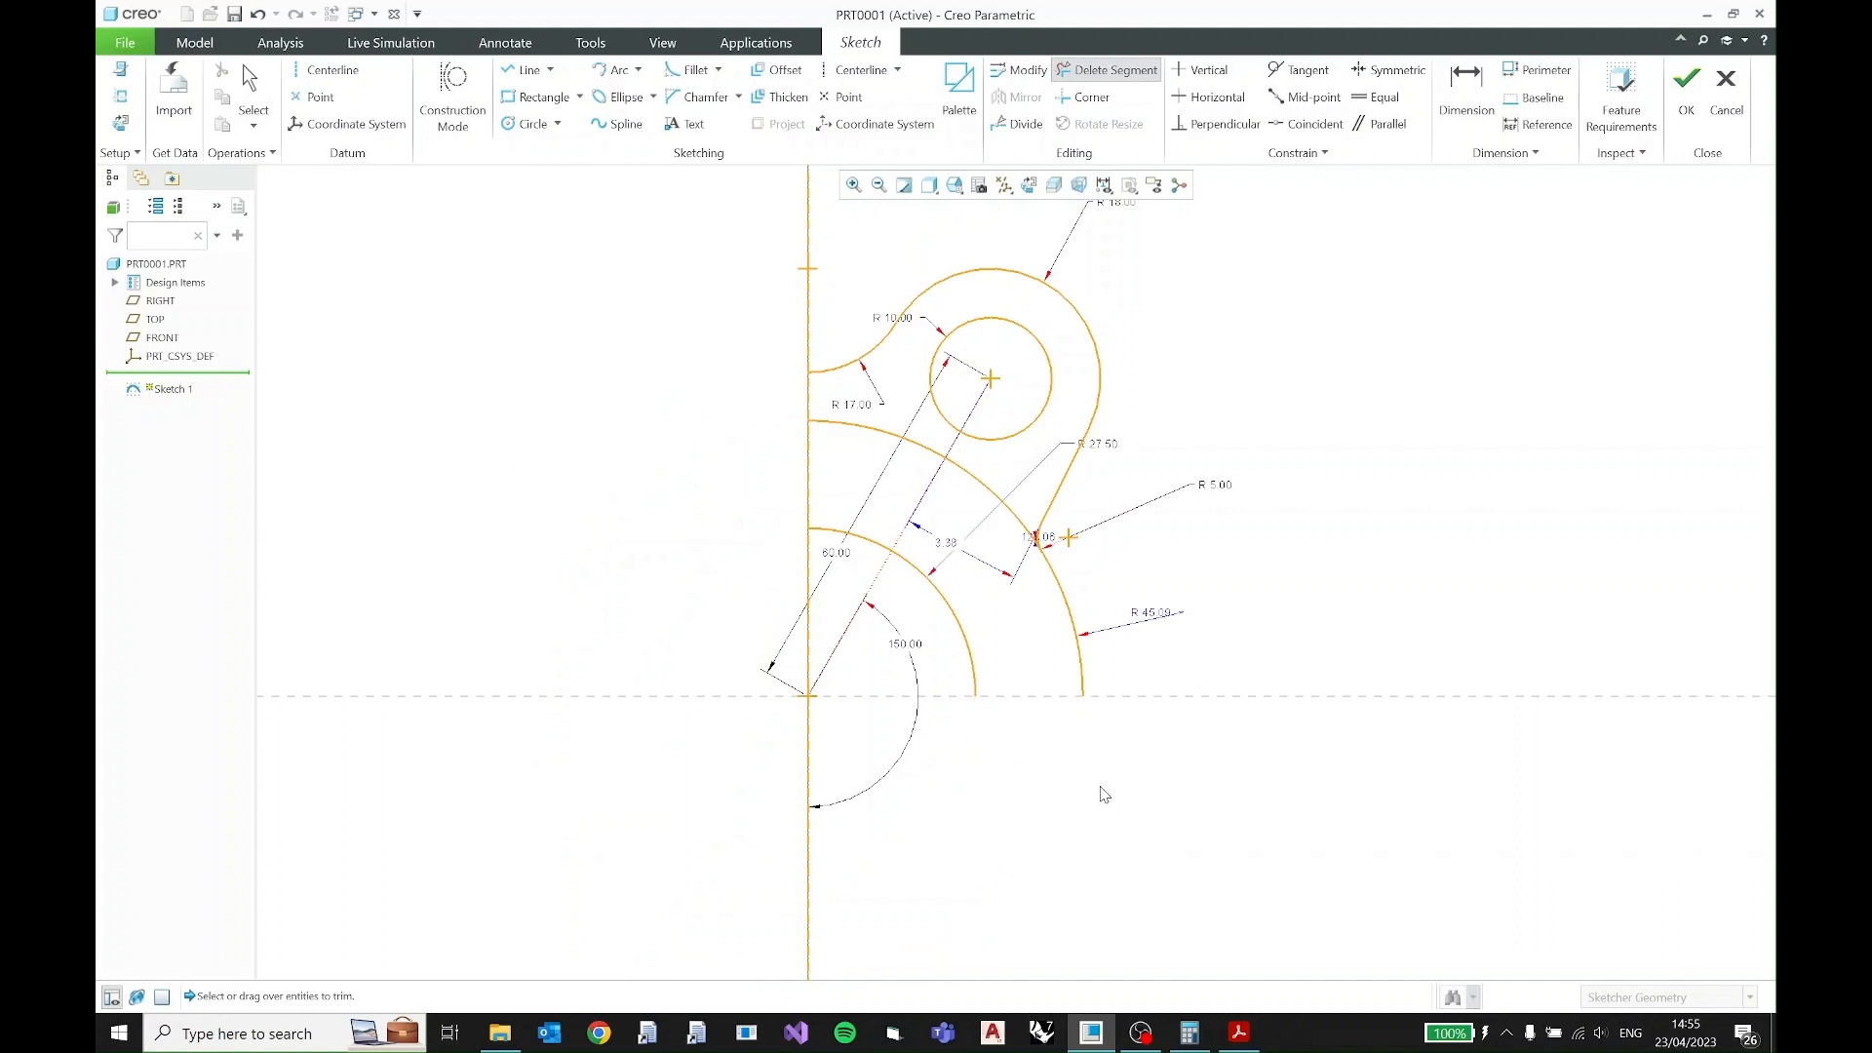
key("Escape")
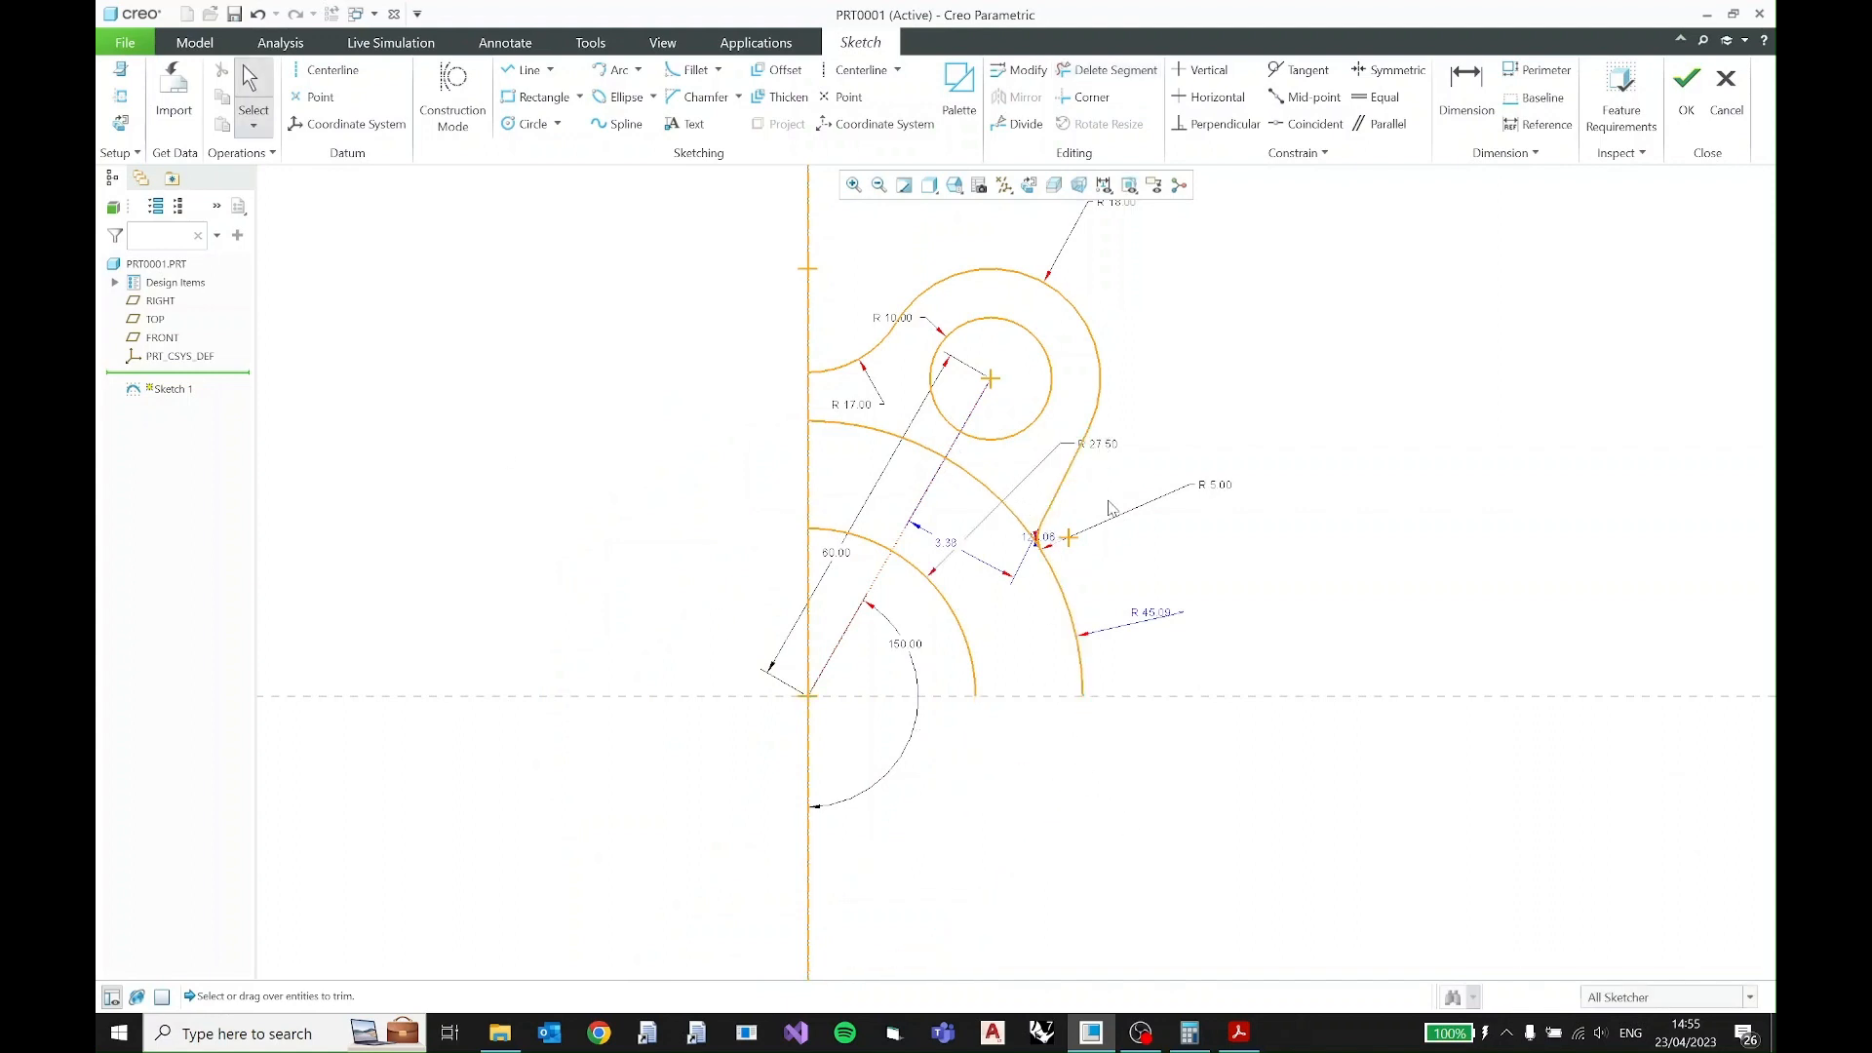
- Check the PDF for the layout and width of the slots between the R27.5 and R45 circles
middle_click_drag(1113, 496, 1034, 598, "shift")
scroll(1035, 598, "down", 1)
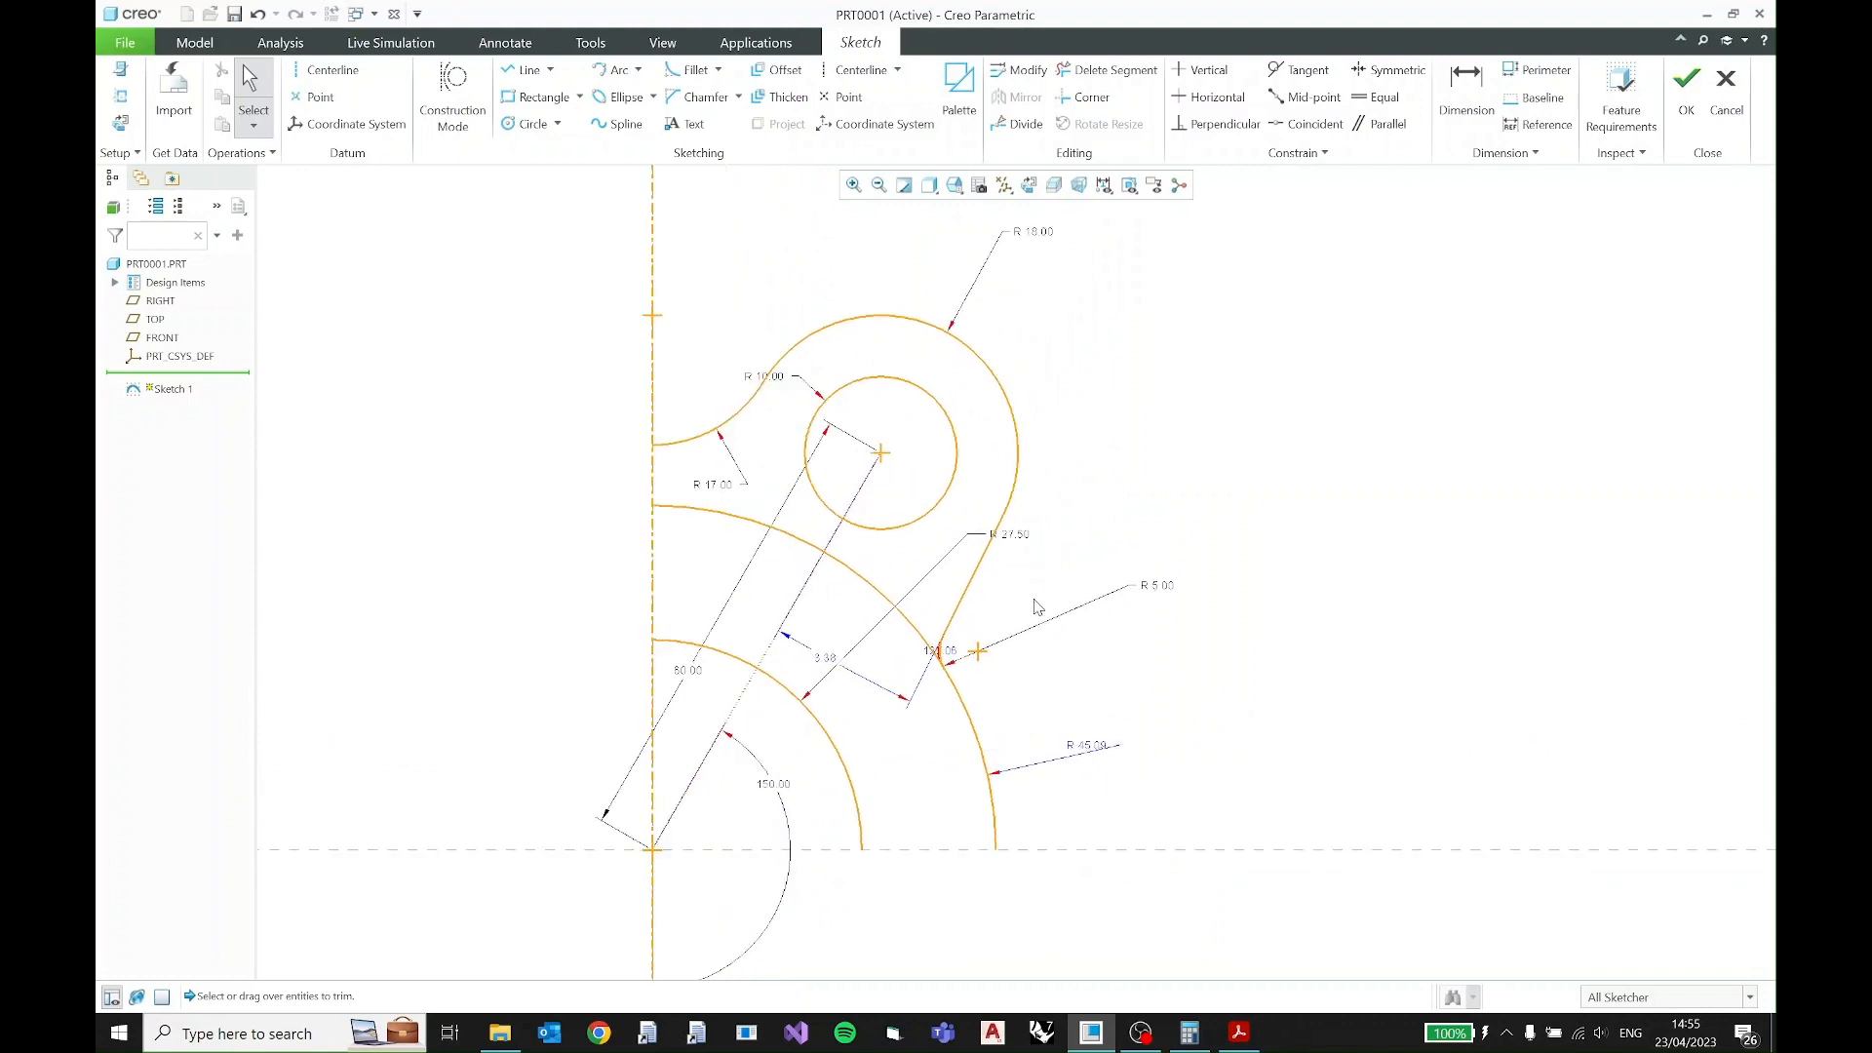
scroll(1035, 597, "up", 2)
left_click(1239, 1033)
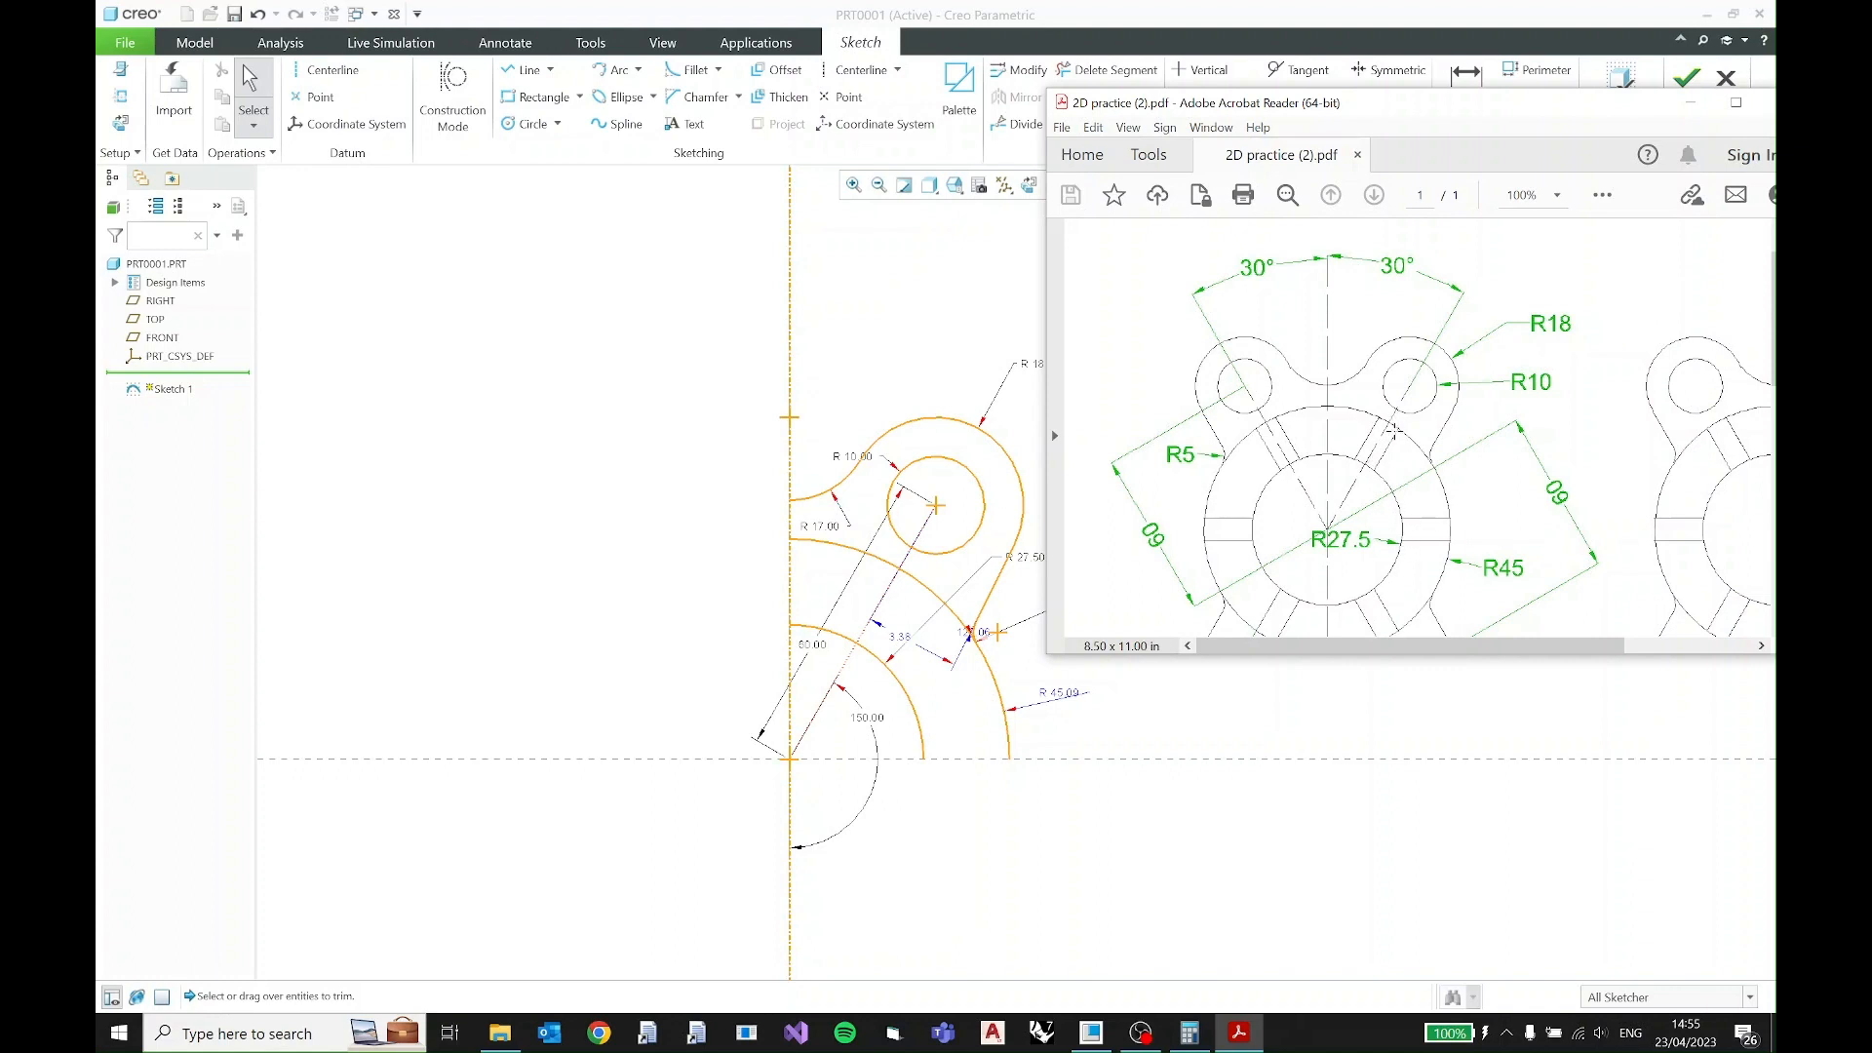
left_click(1690, 102)
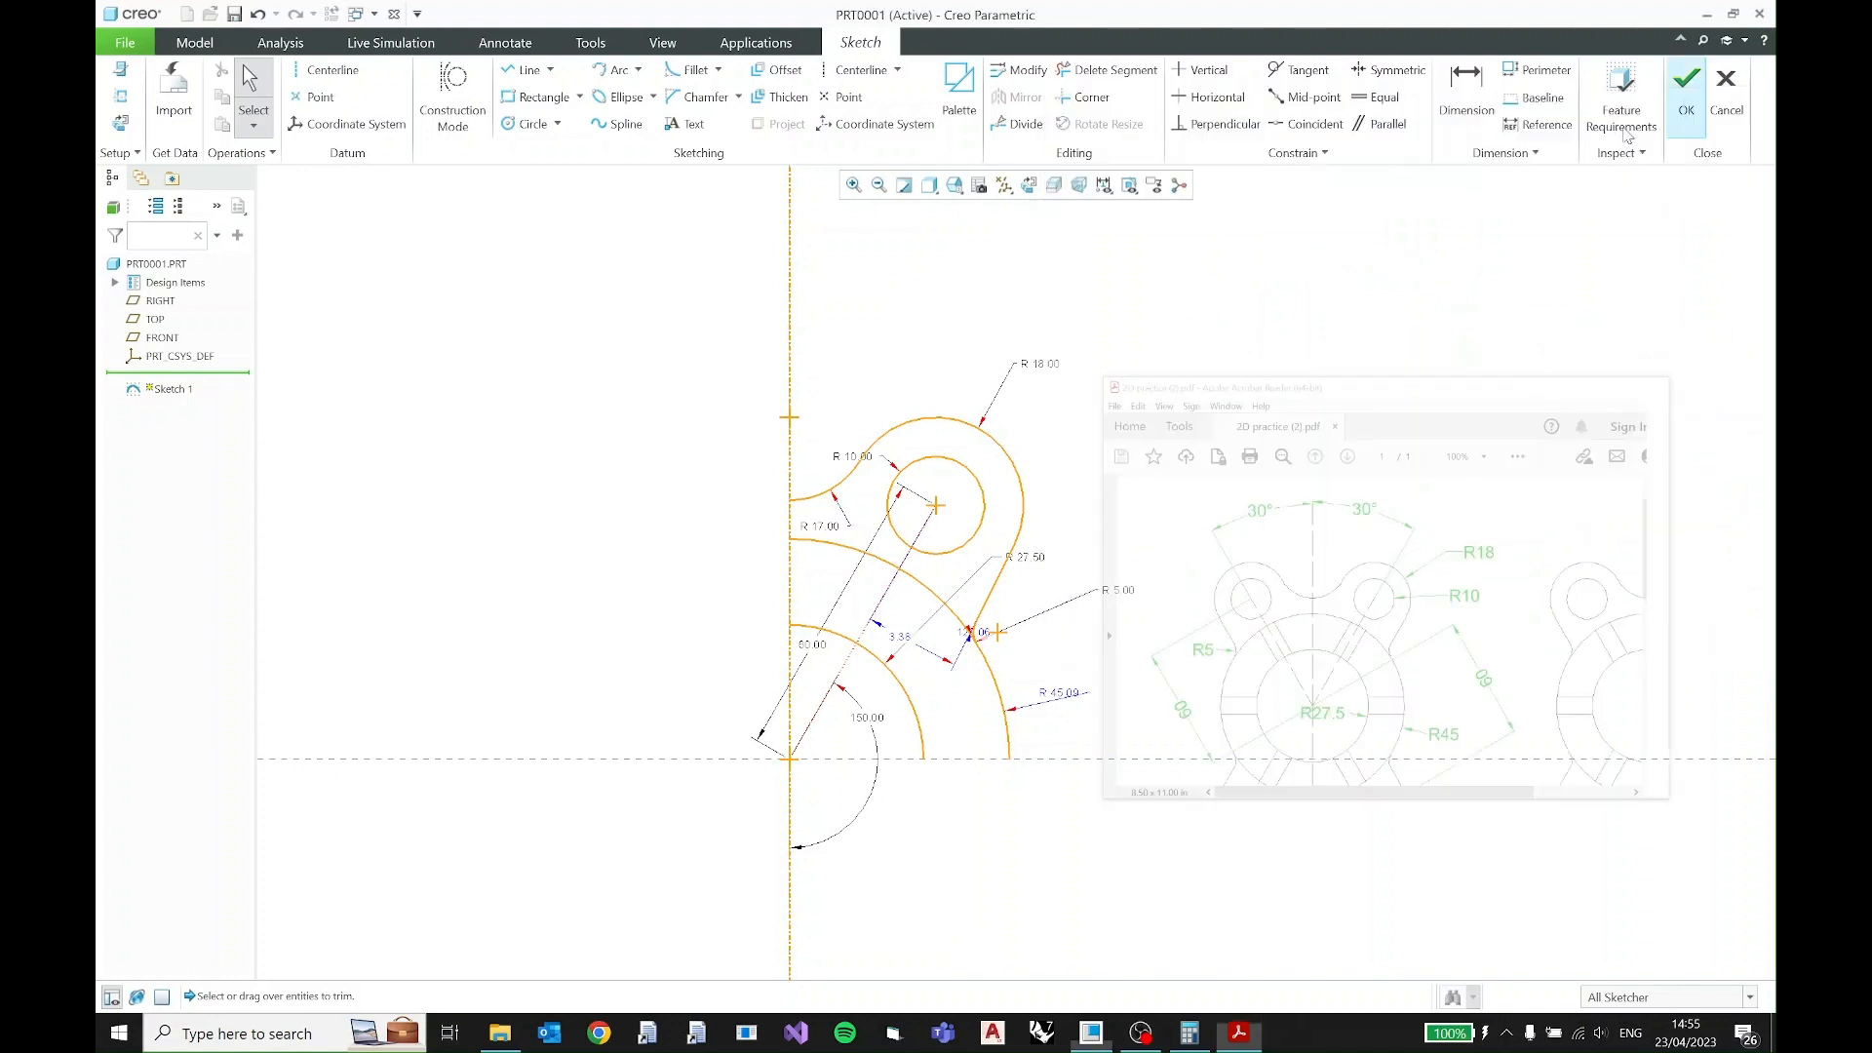
scroll(848, 606, "up", 2)
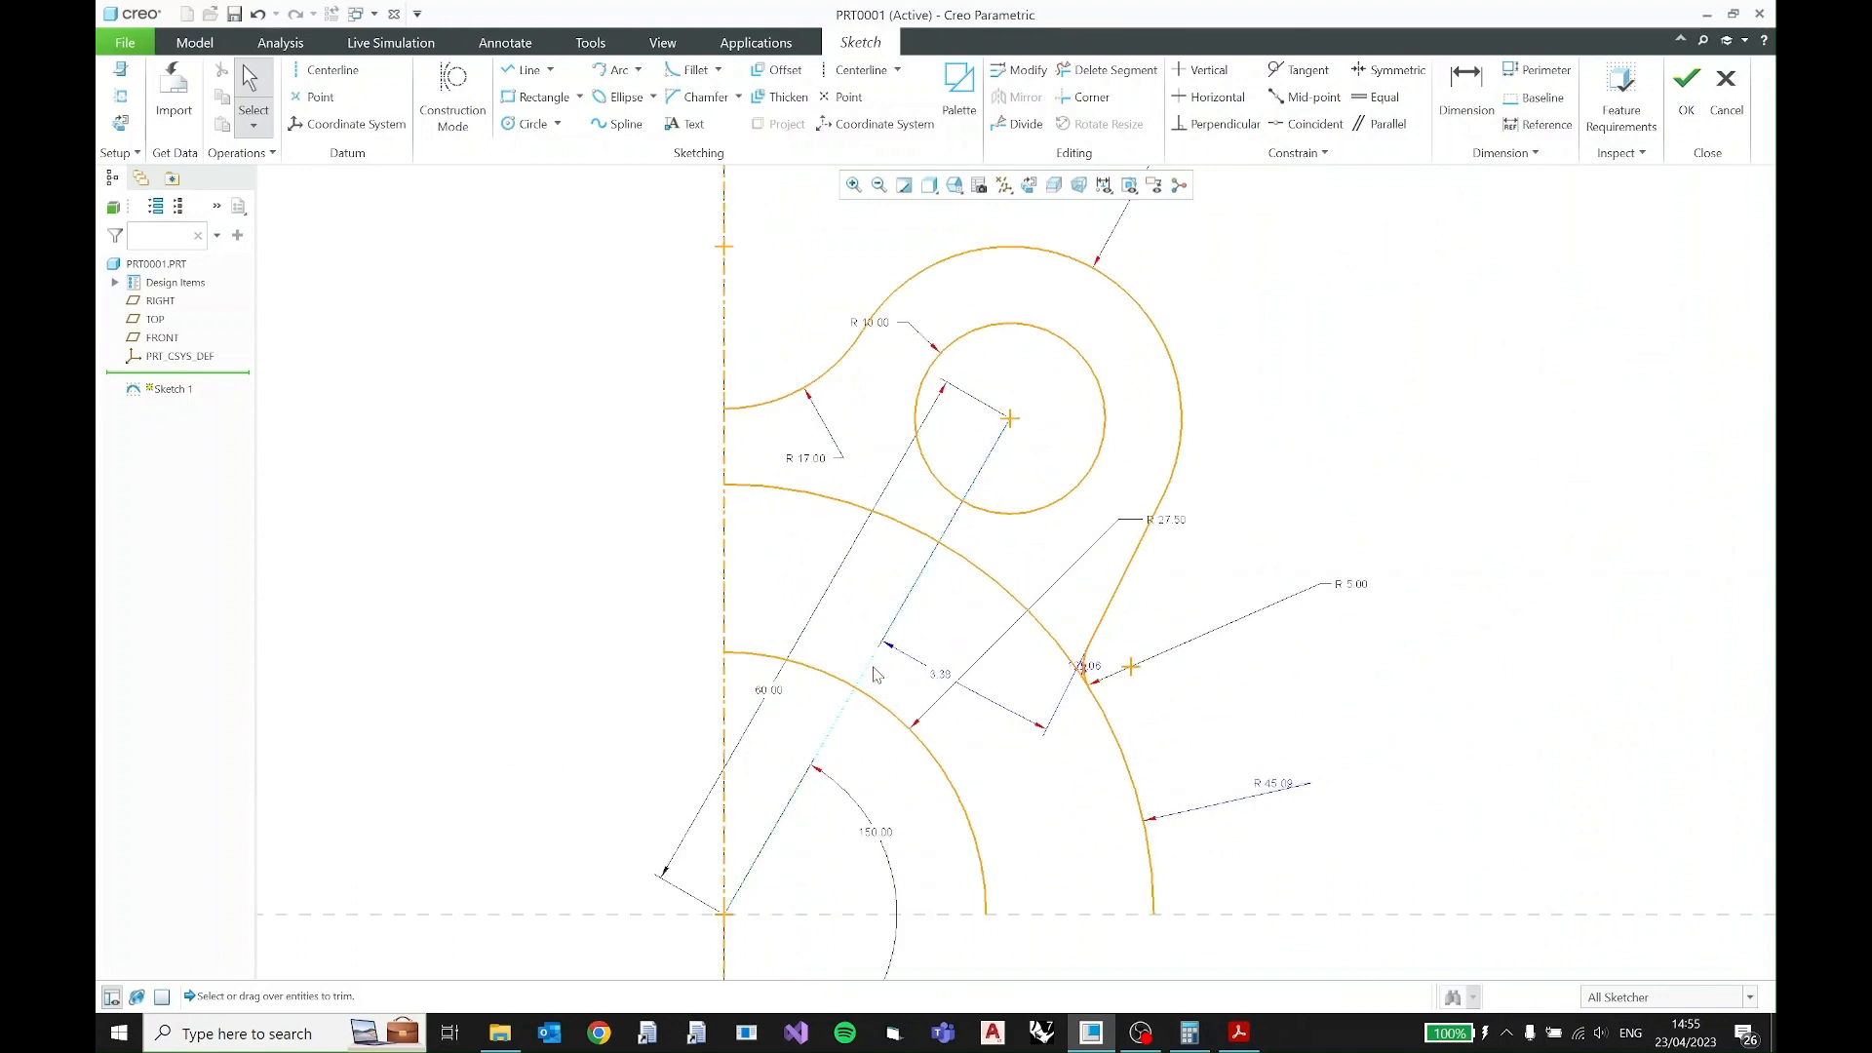
left_click(1238, 1032)
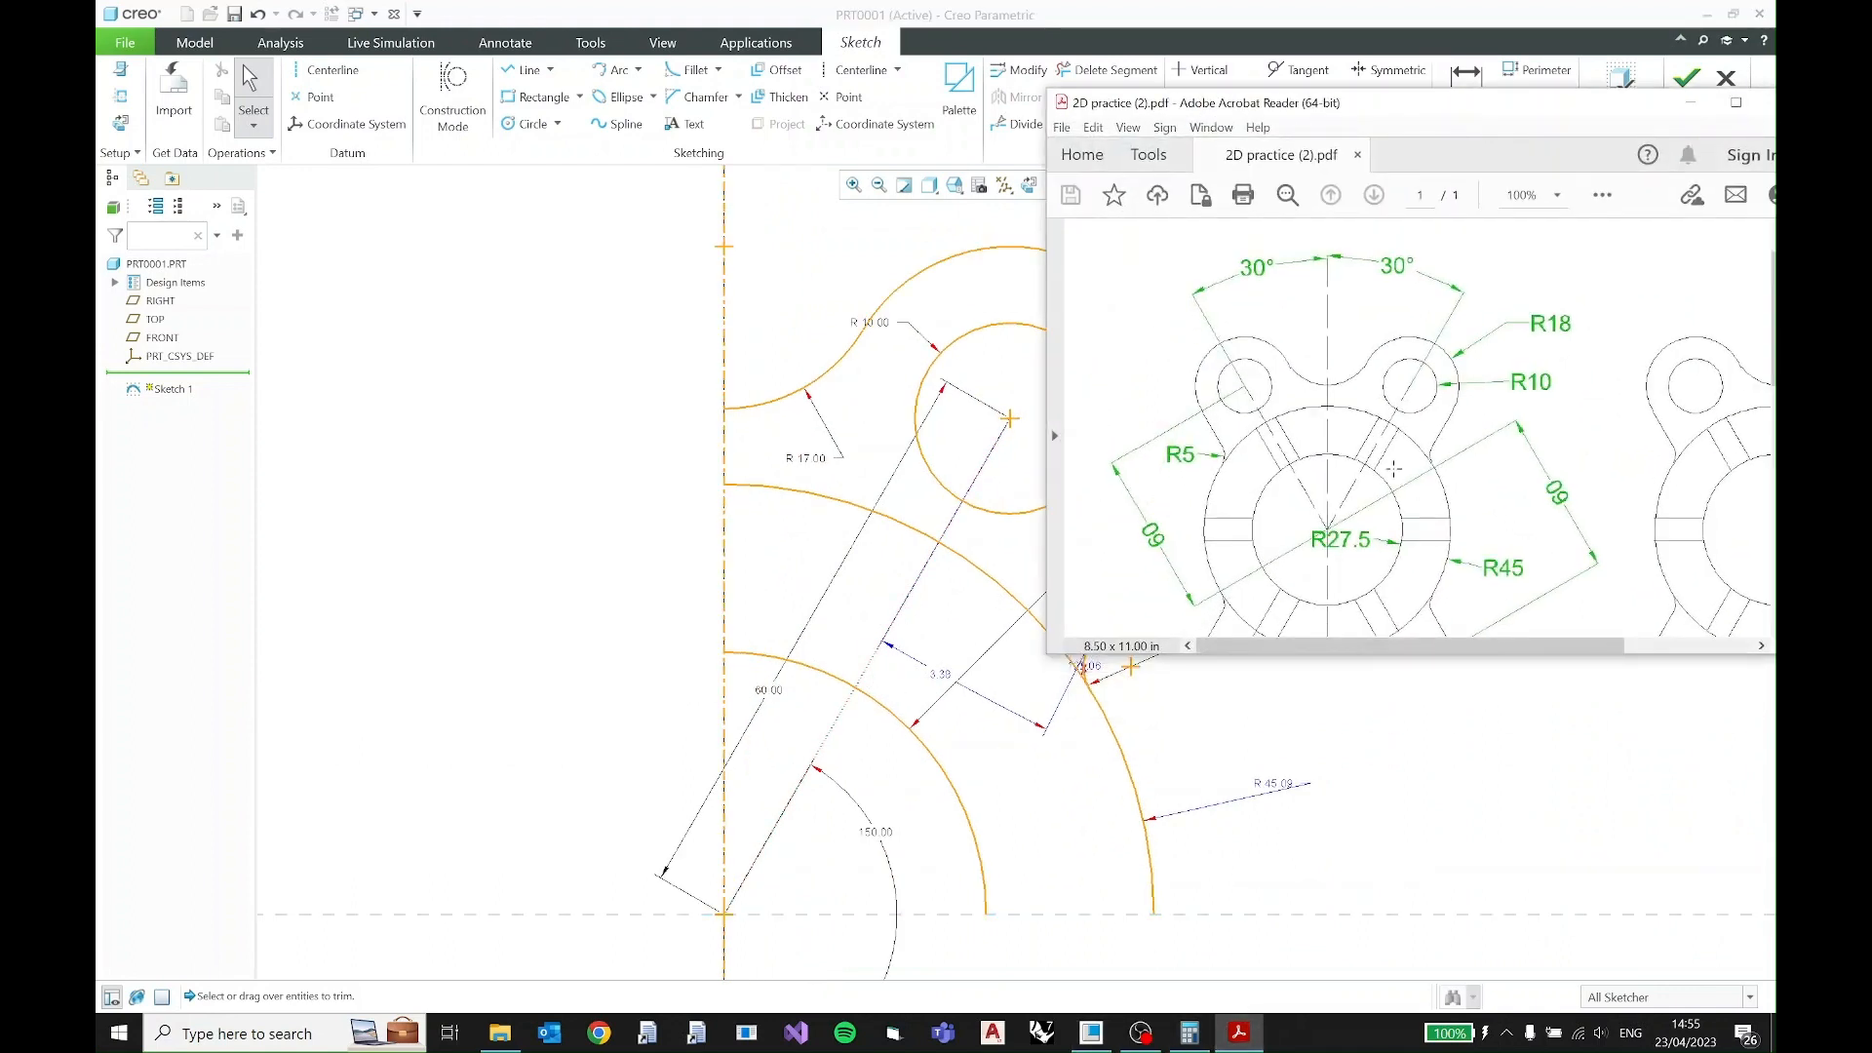
scroll(1265, 555, "down", 3)
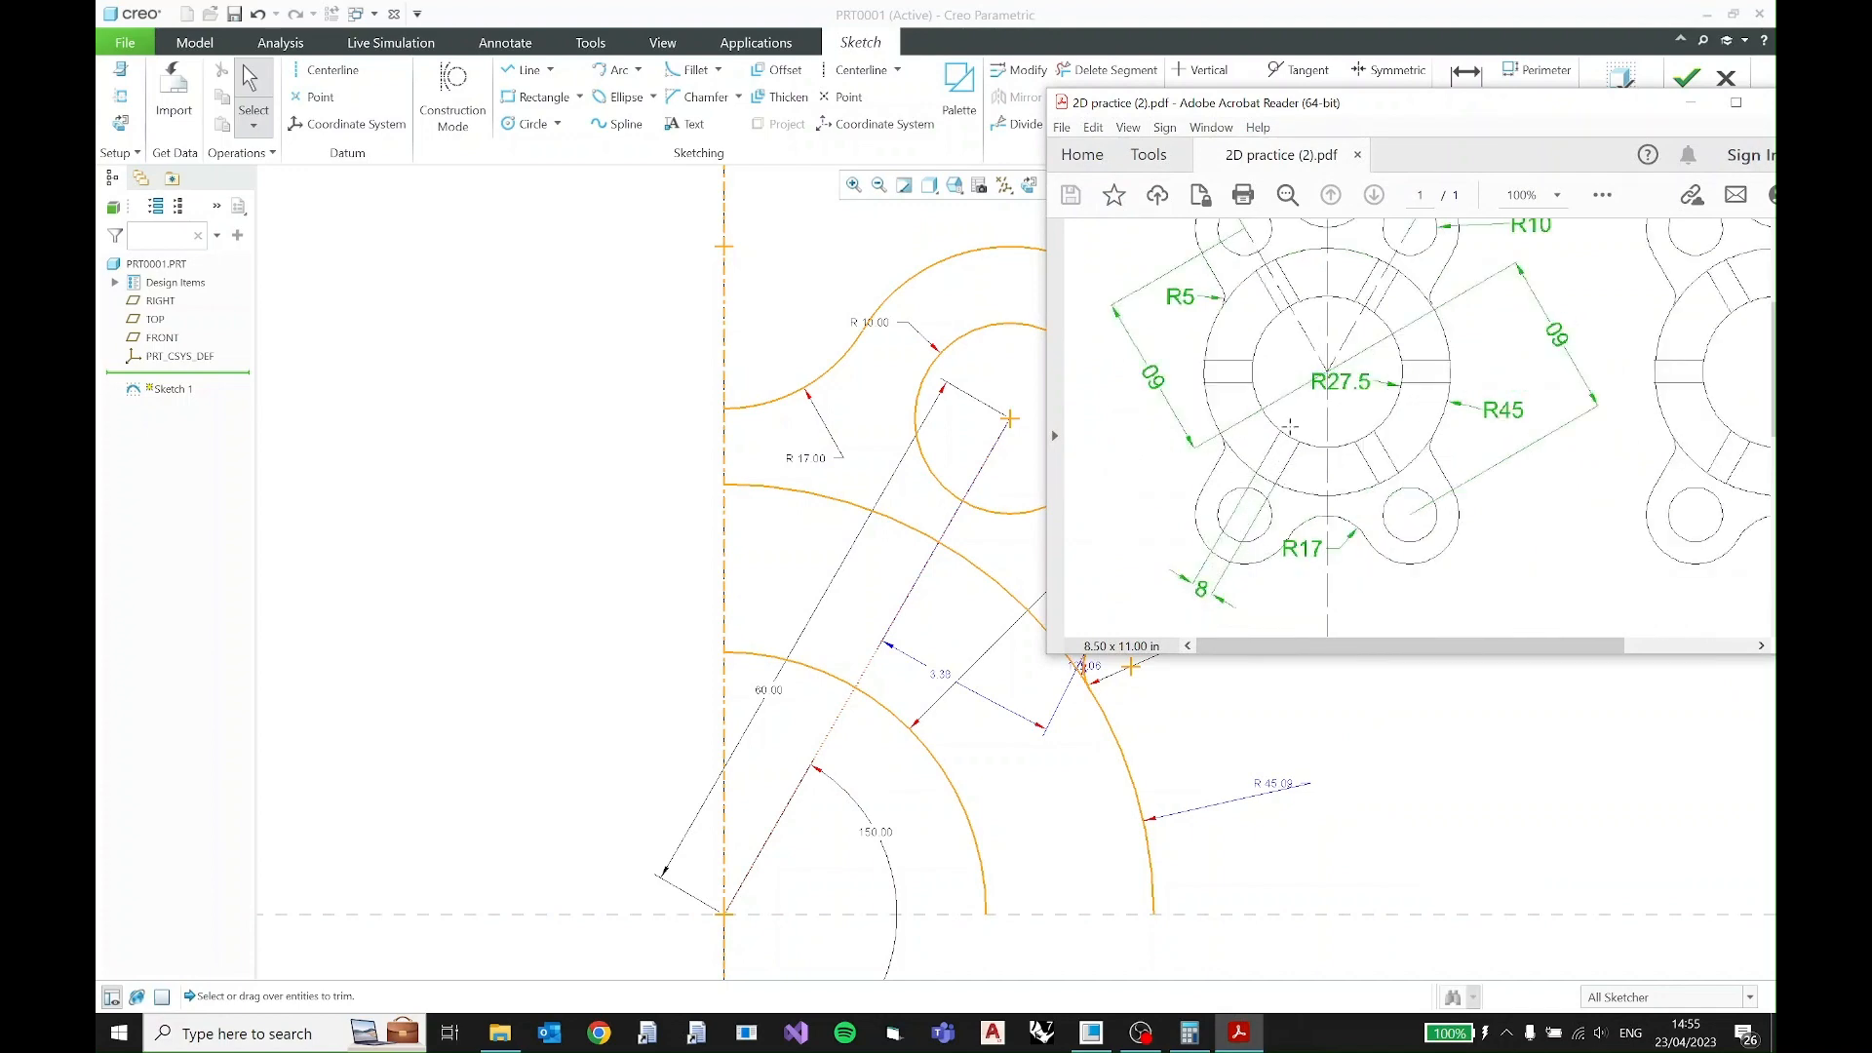
left_click(1690, 102)
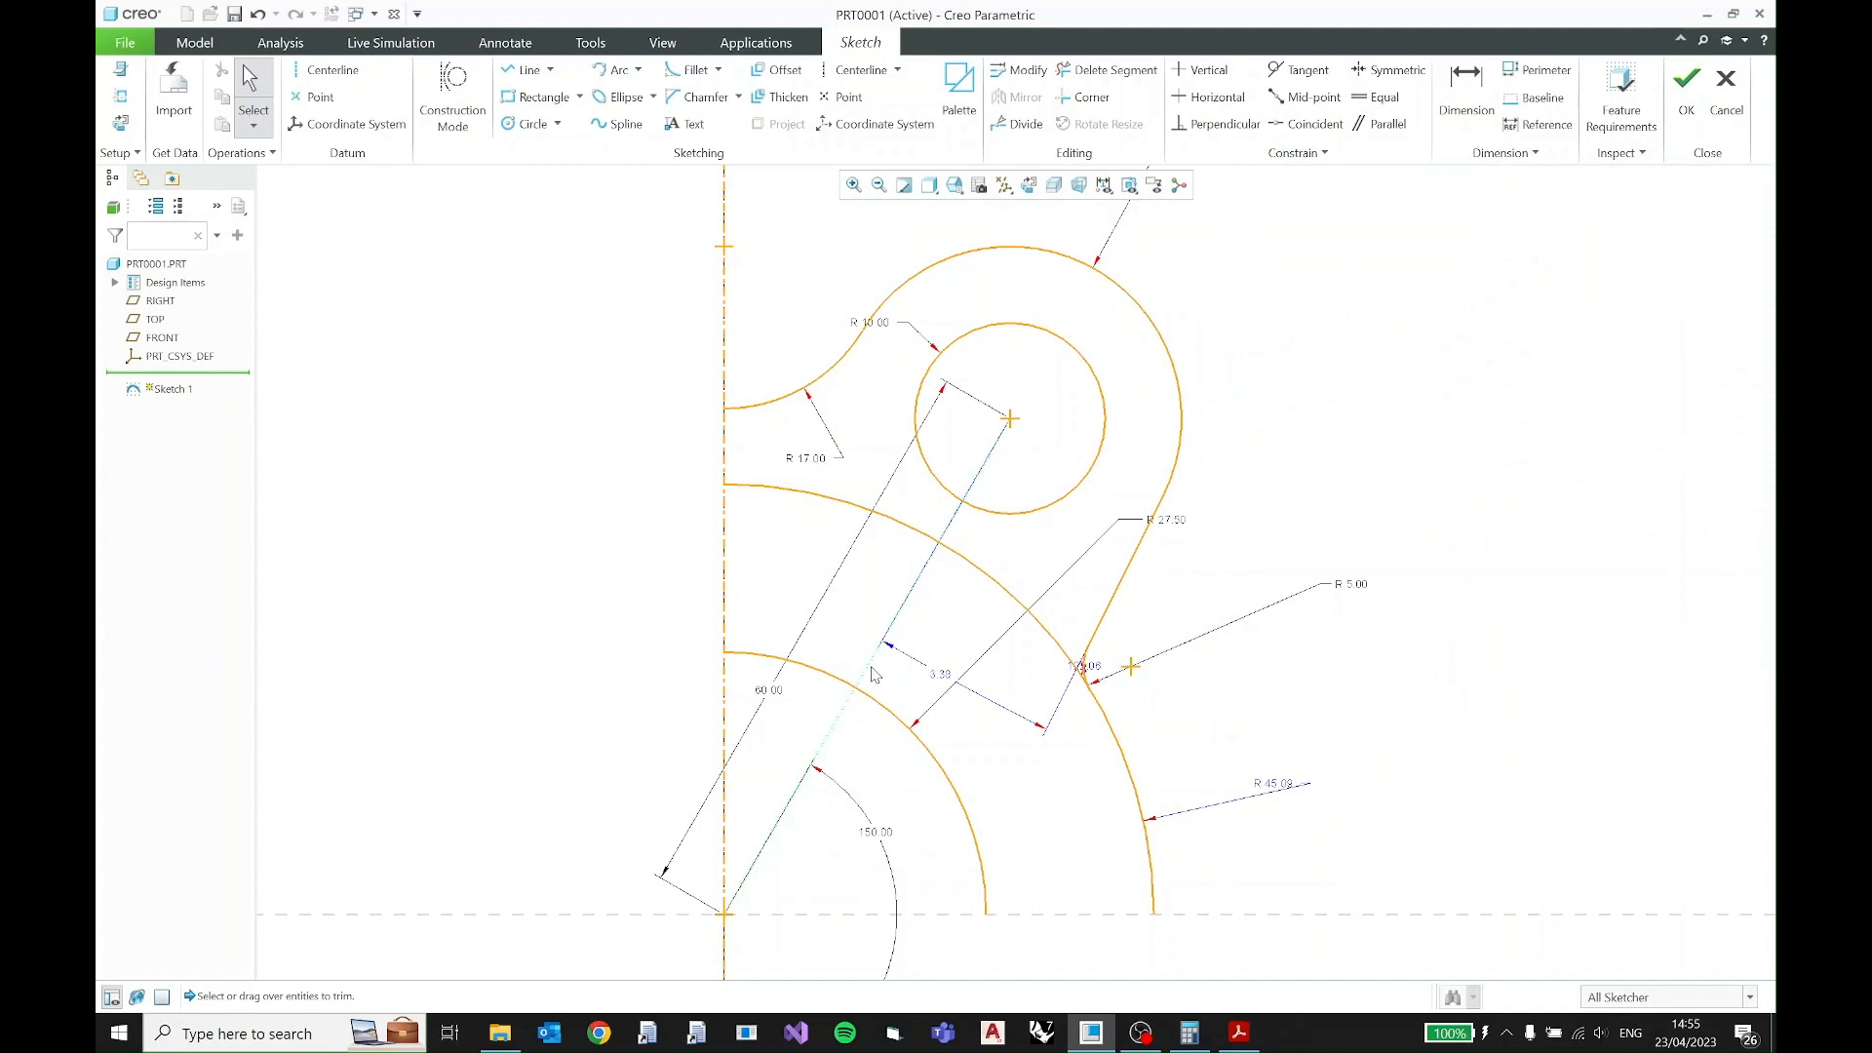
- Offset the slanted construction line between the origin and the R10 circle's center by 4 towards its lower-right side
left_click(875, 674)
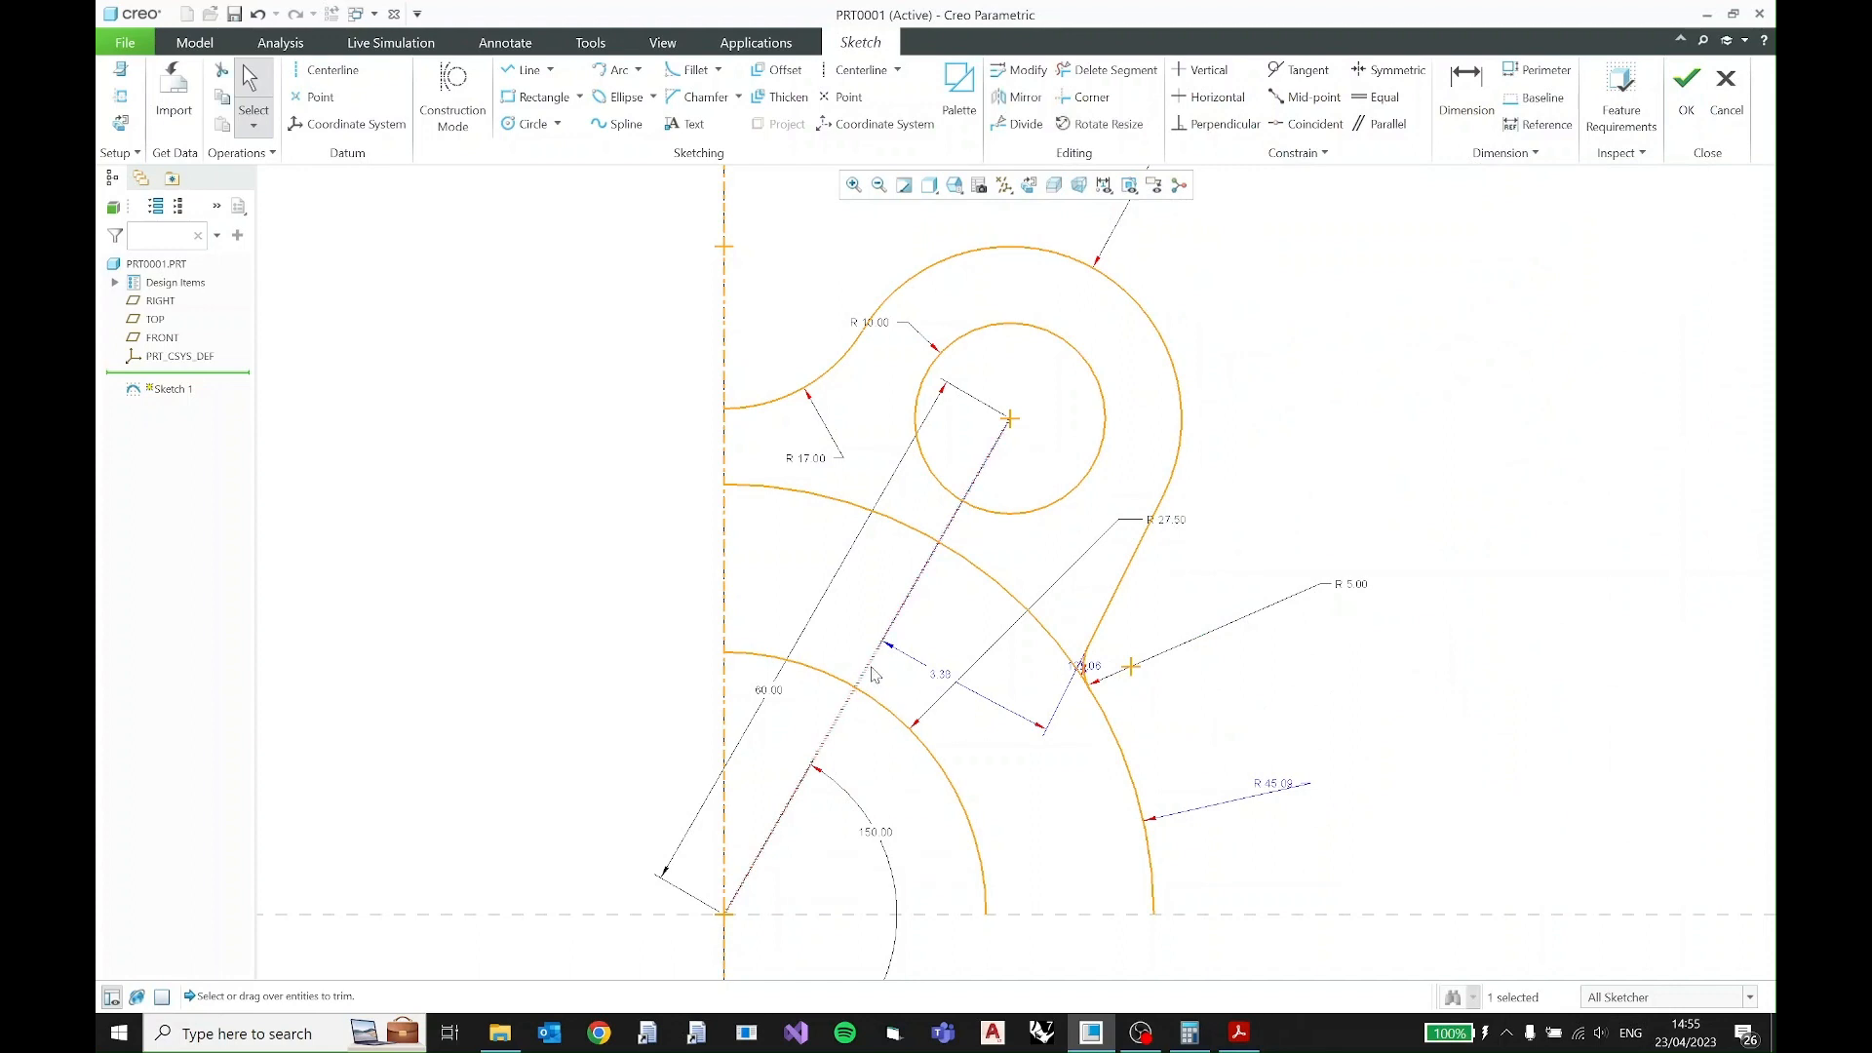
left_click(777, 71)
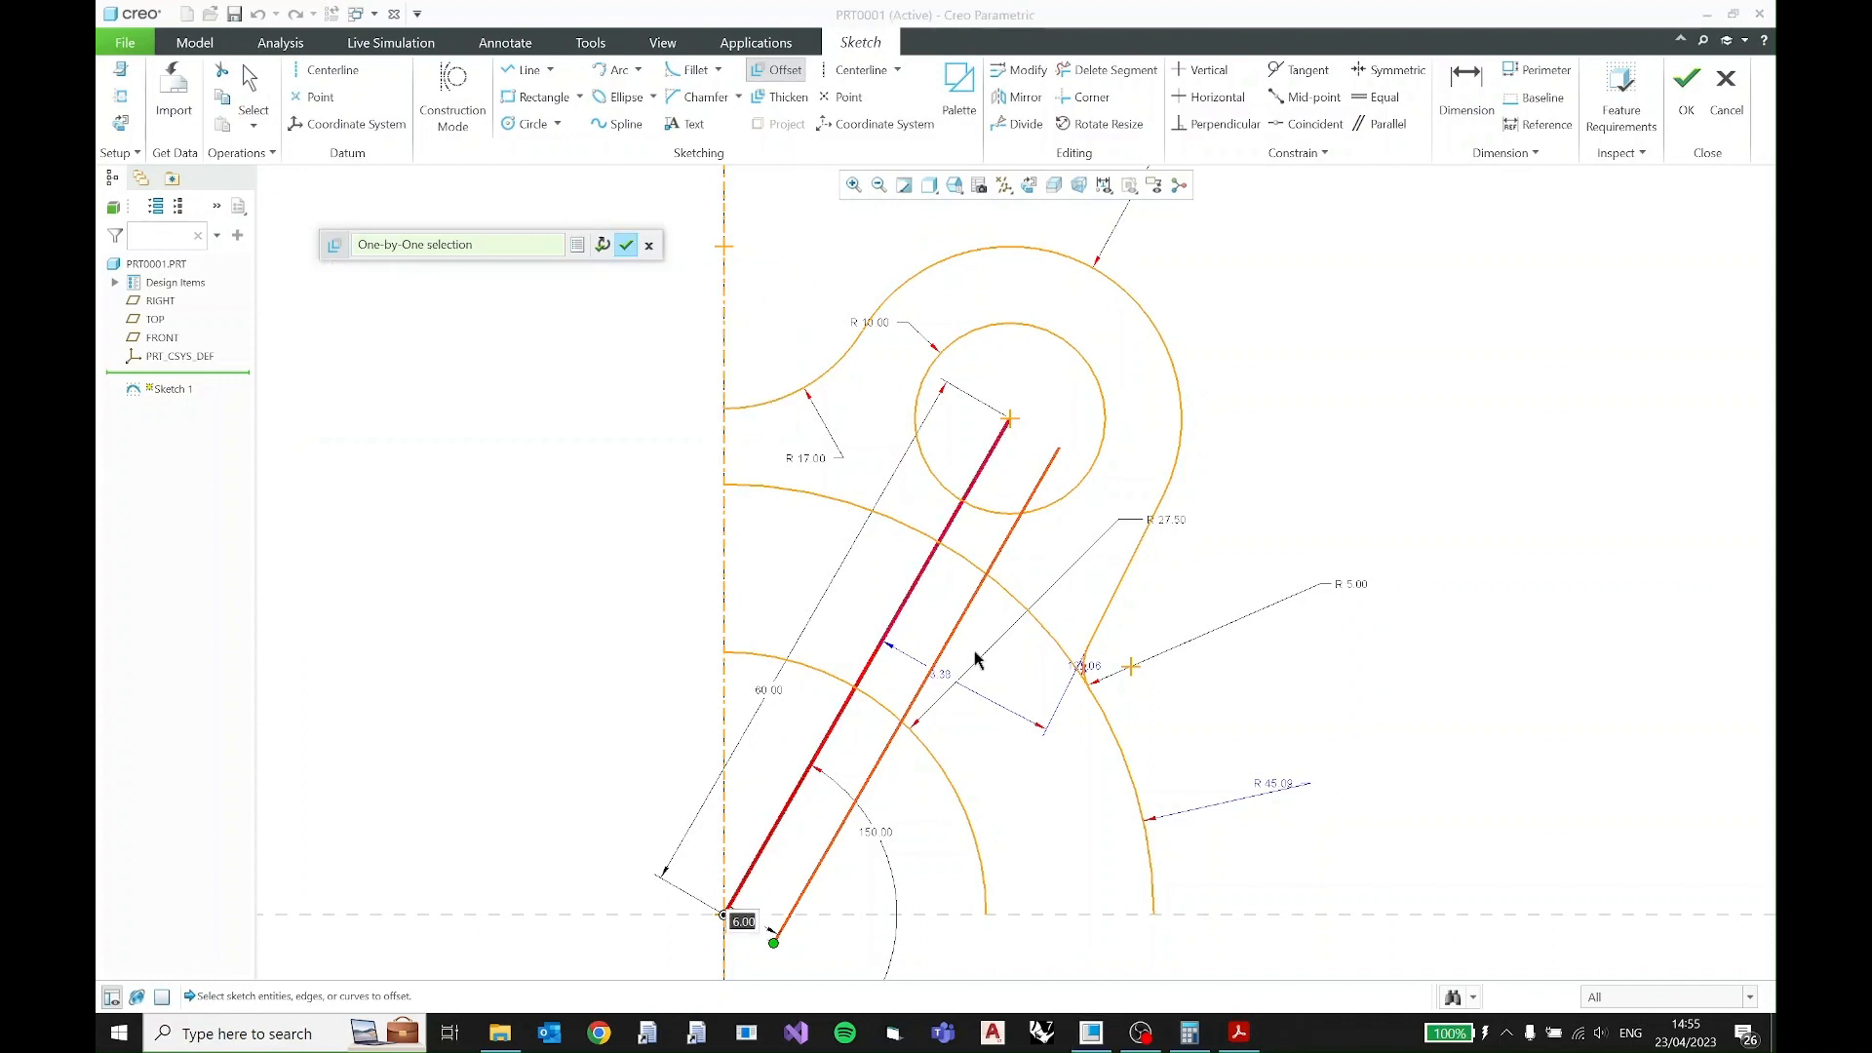
type("4")
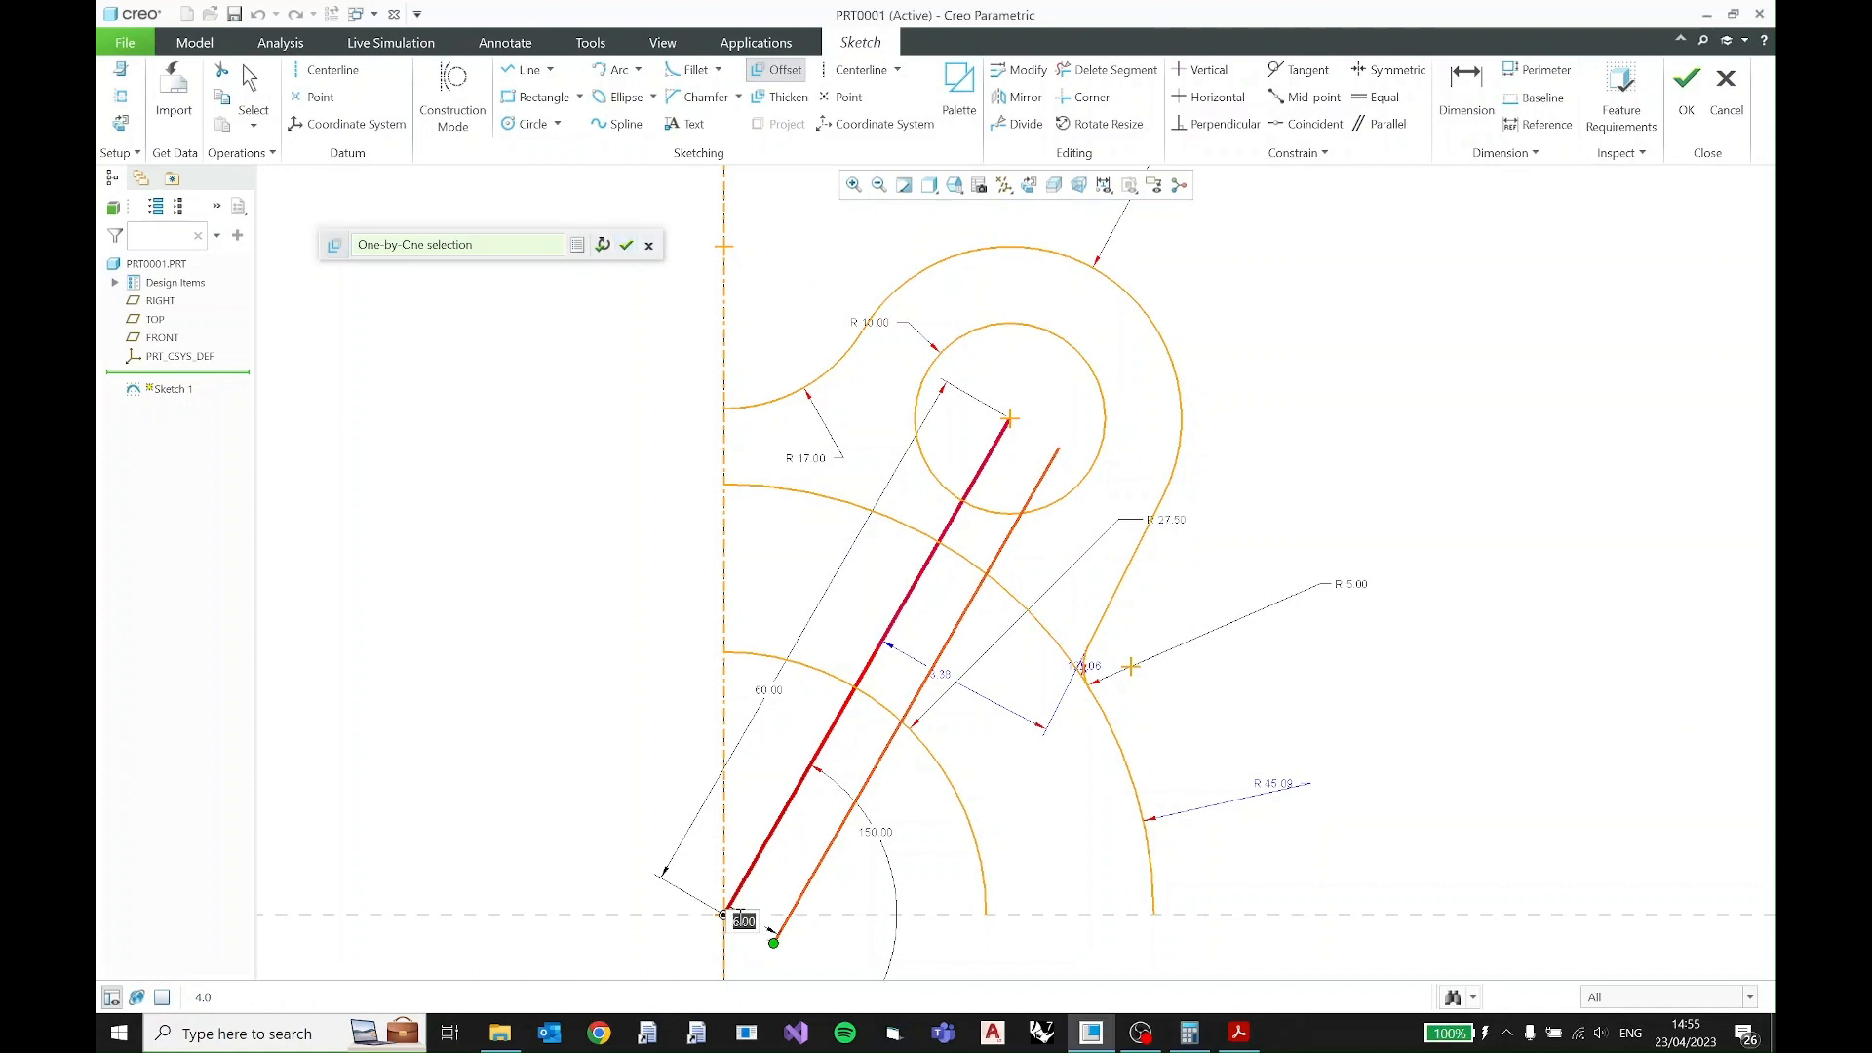
type("4")
key("Return")
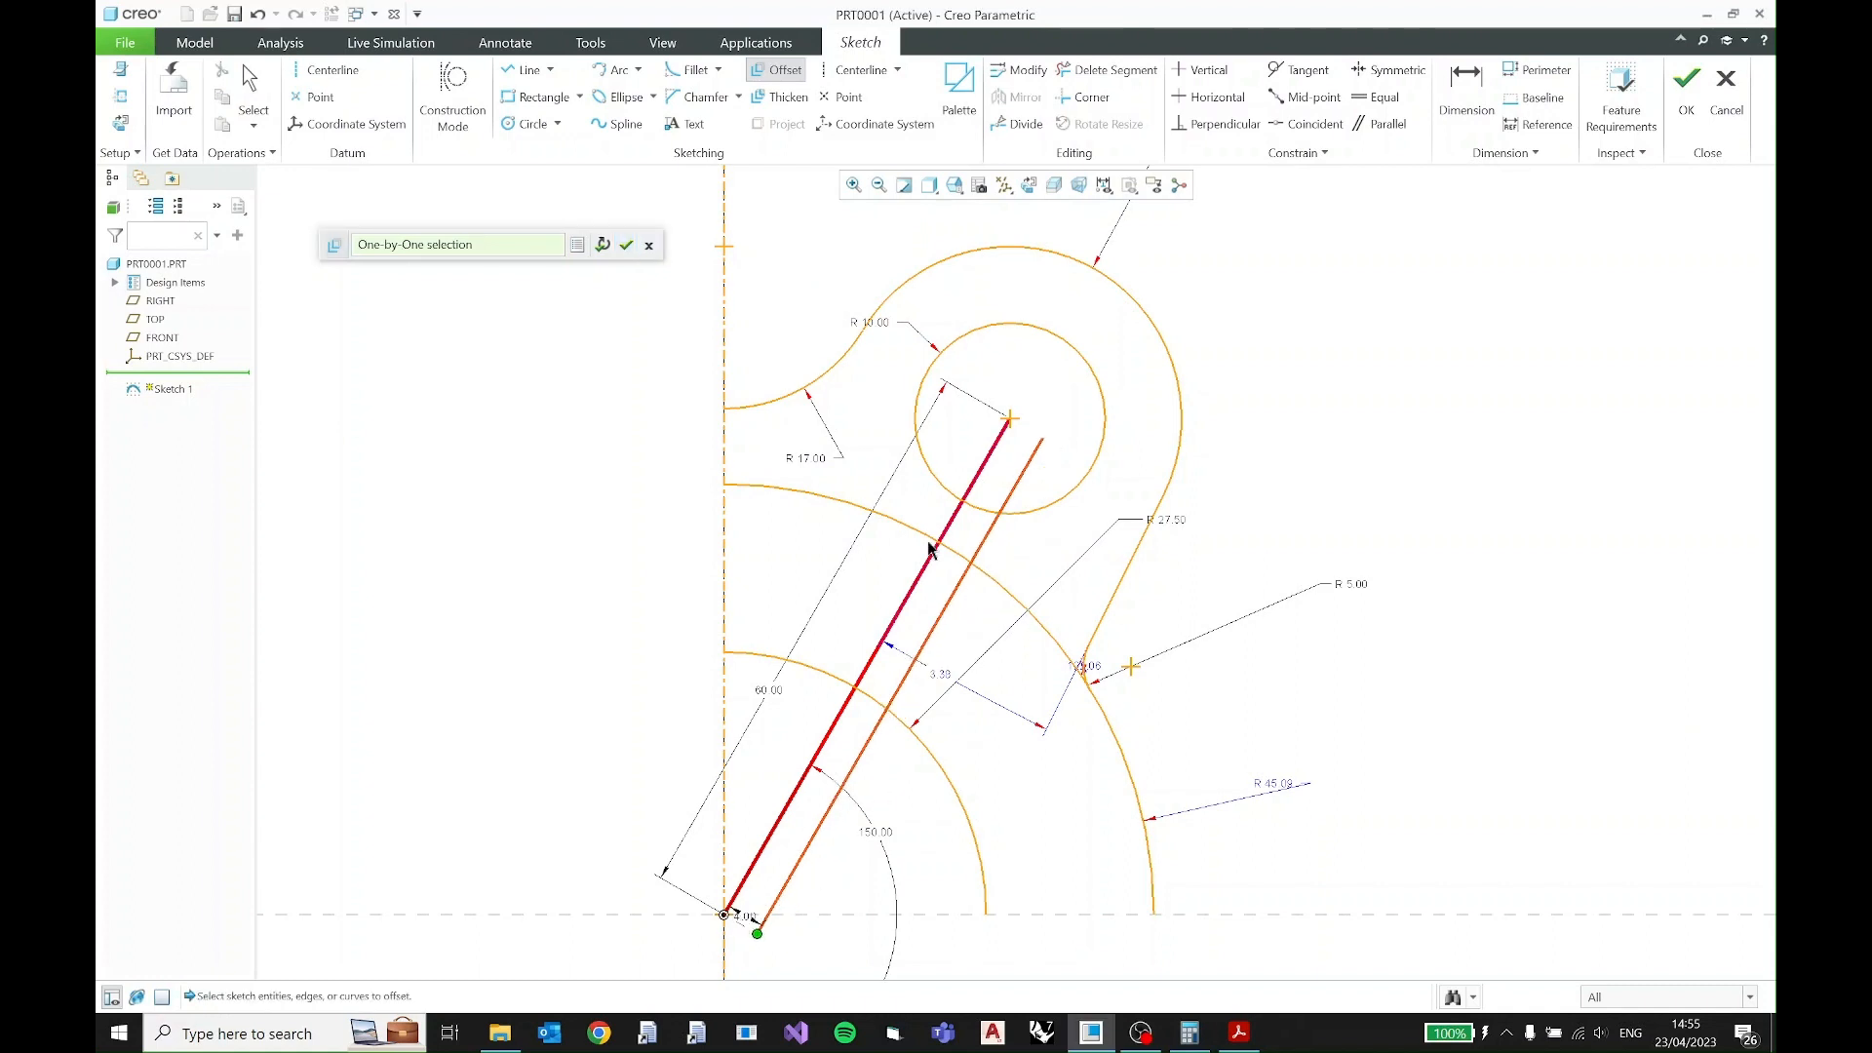
left_click(627, 245)
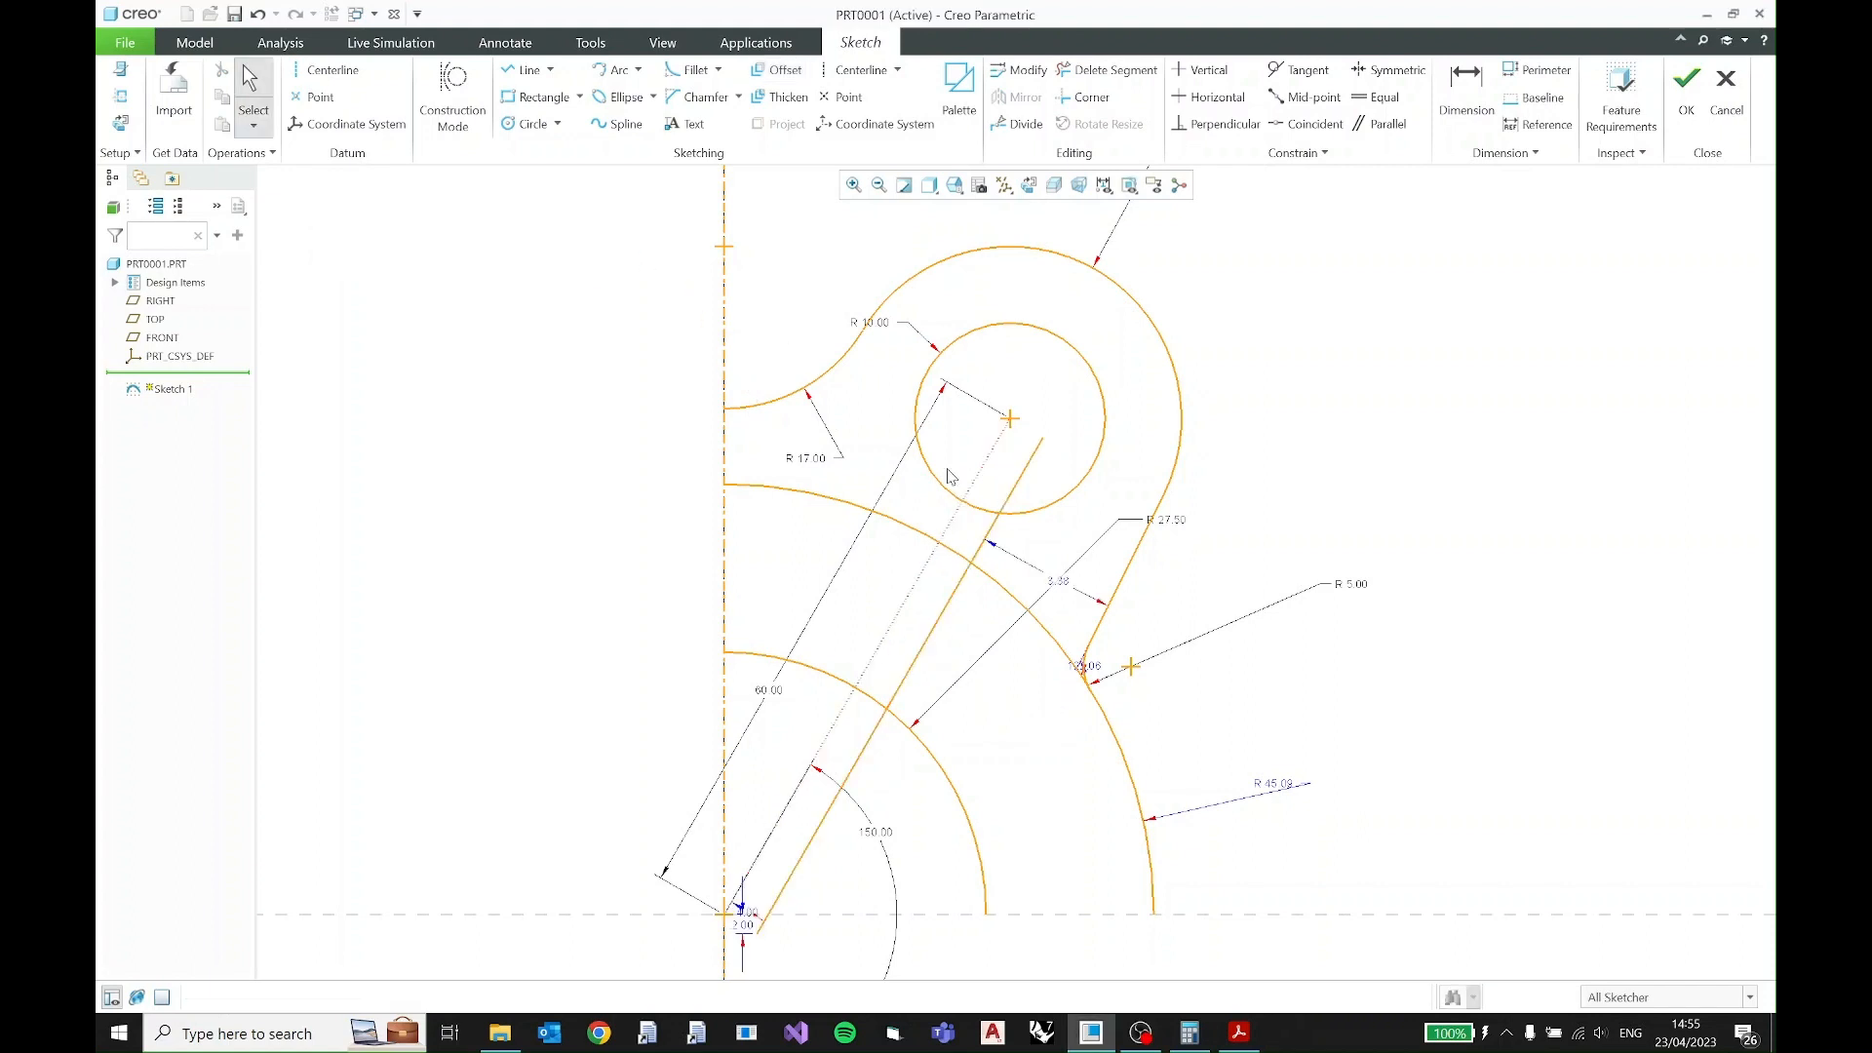
- Mirror the offset slot line about the slanted construction line
left_click(950, 611)
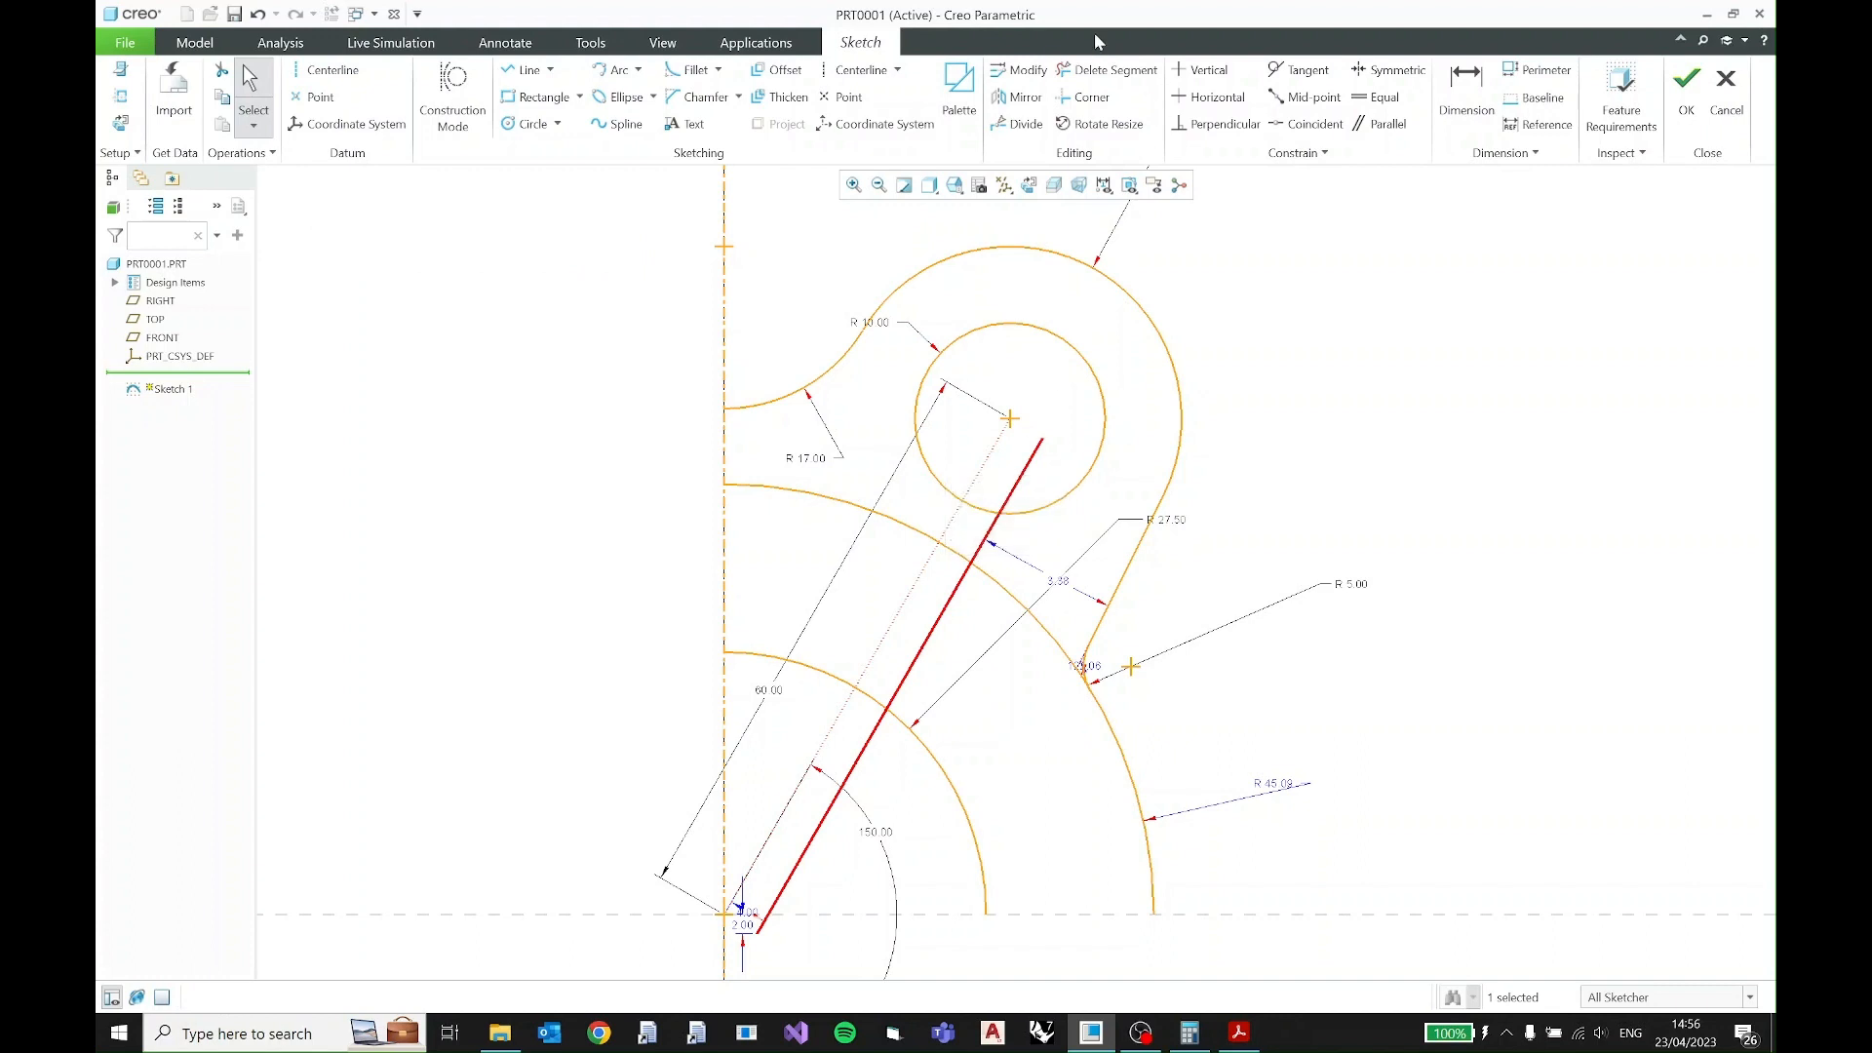
left_click(1027, 99)
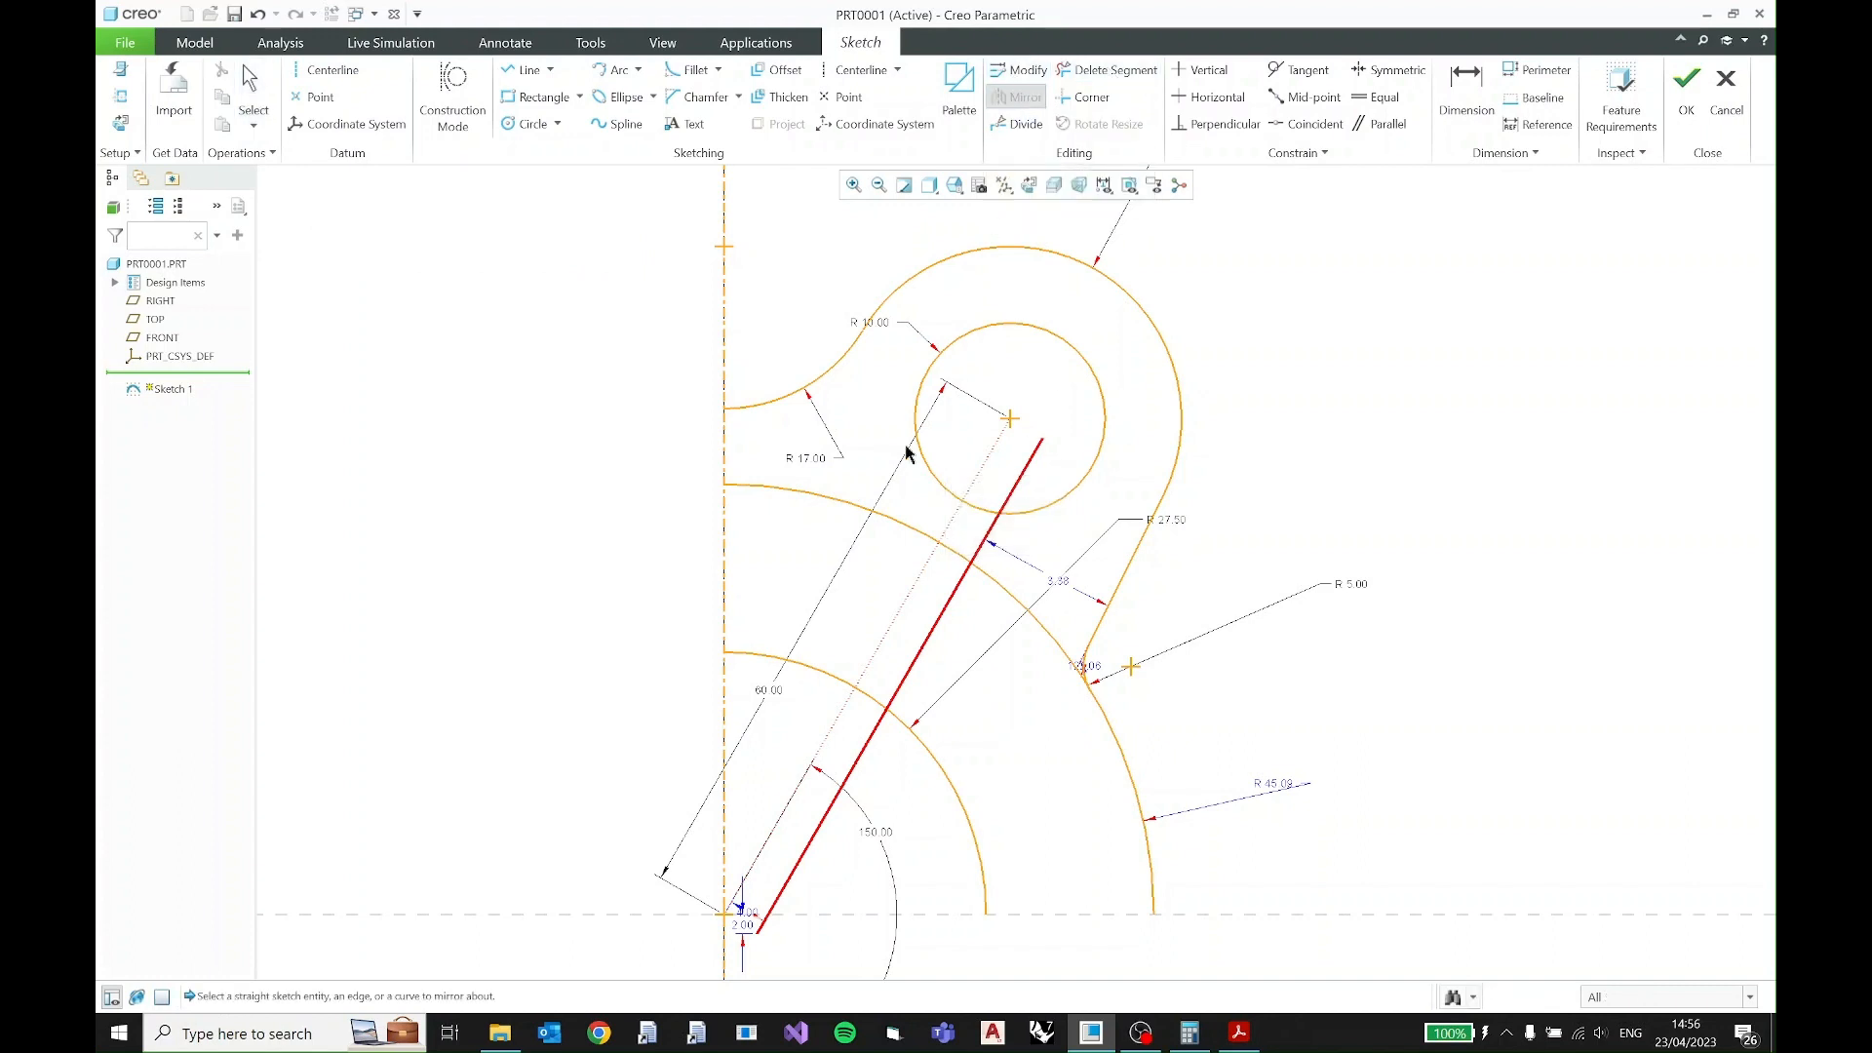
left_click(921, 582)
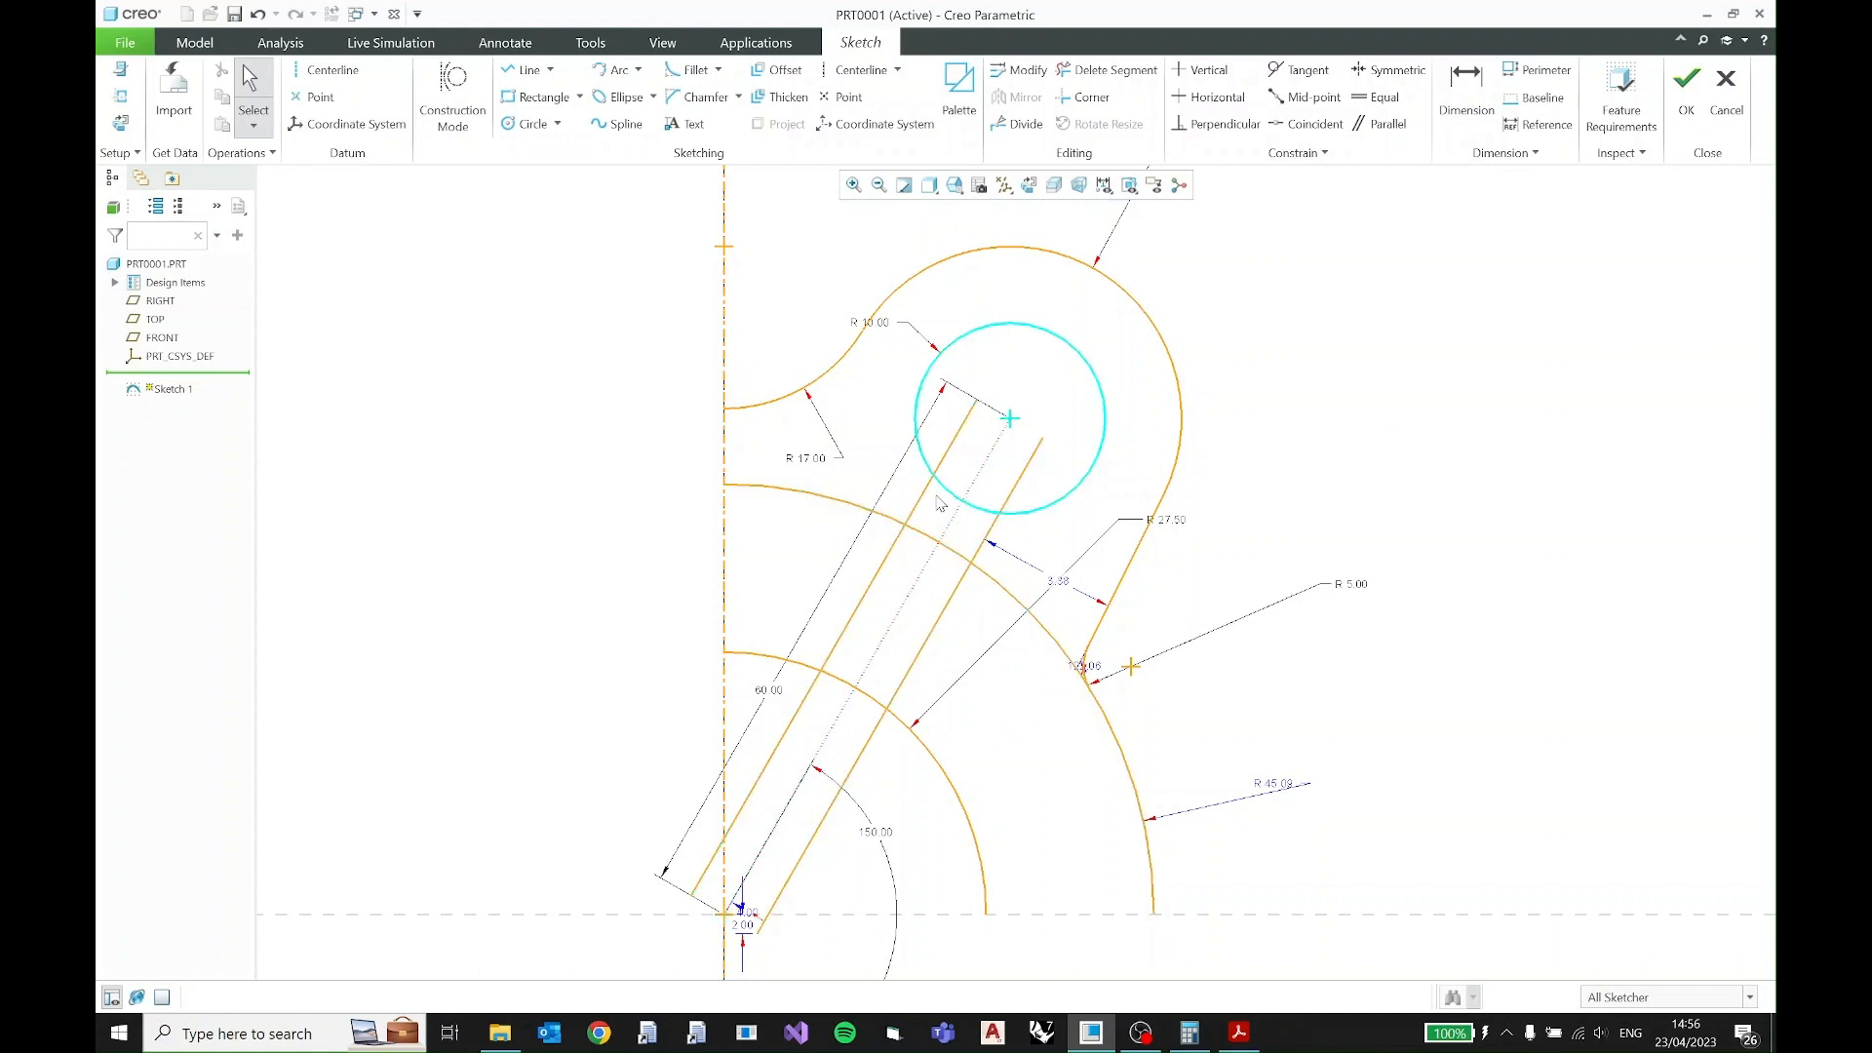
- Trim both slanted slot lines so they span only between the R27.5 and R45 arcs
left_click(1081, 71)
left_click(922, 500)
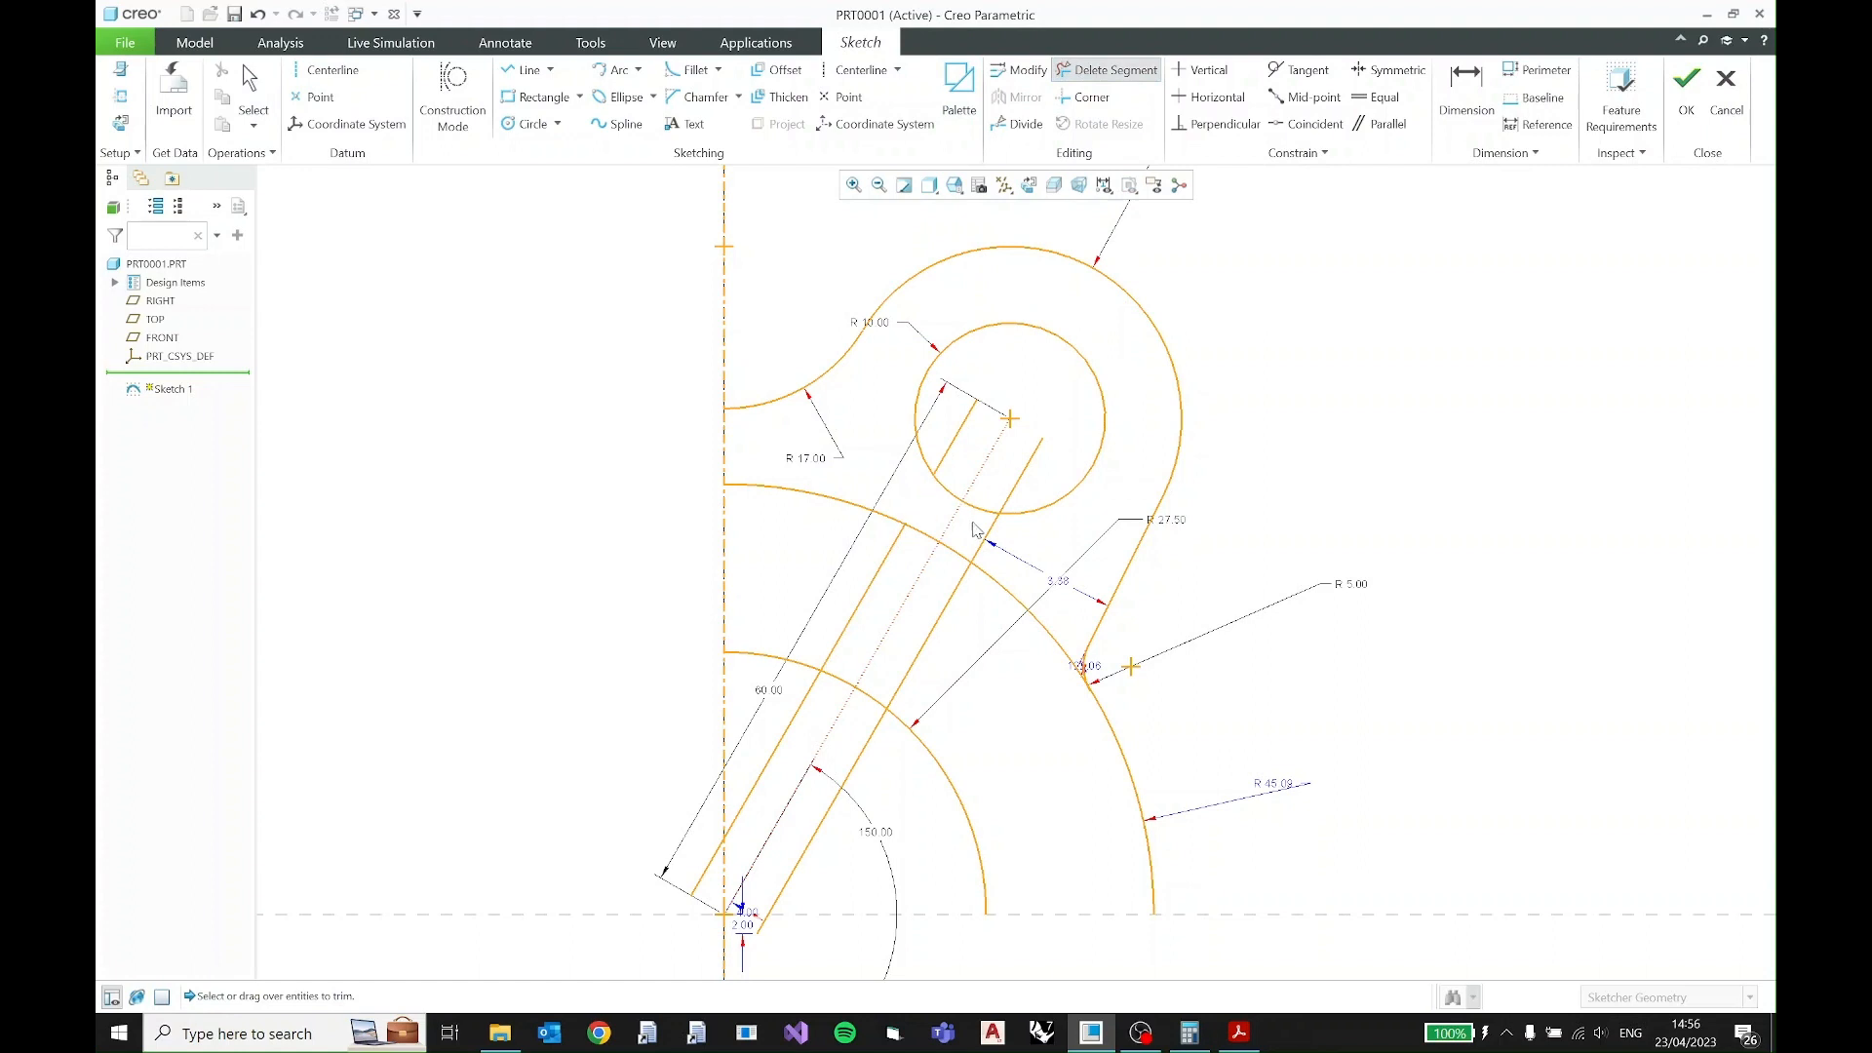
left_click(989, 538)
left_click(870, 737)
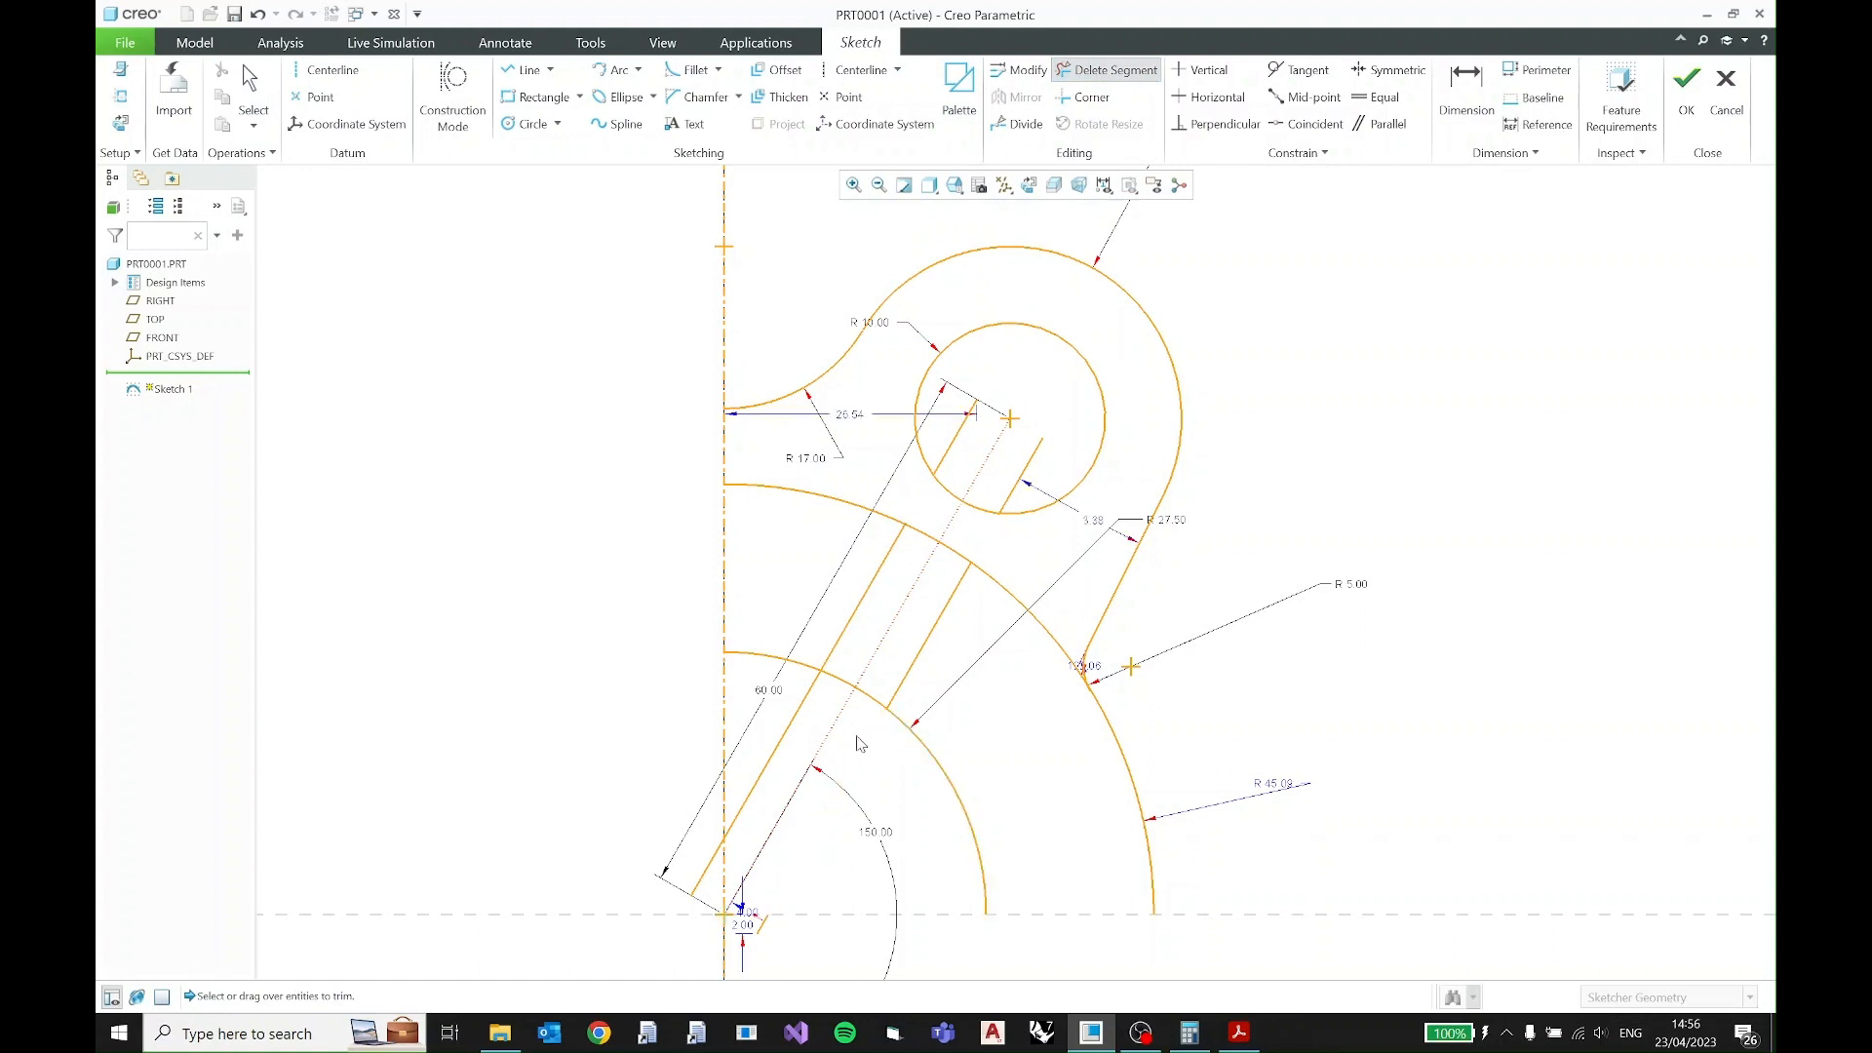
left_click(803, 707)
key("Escape")
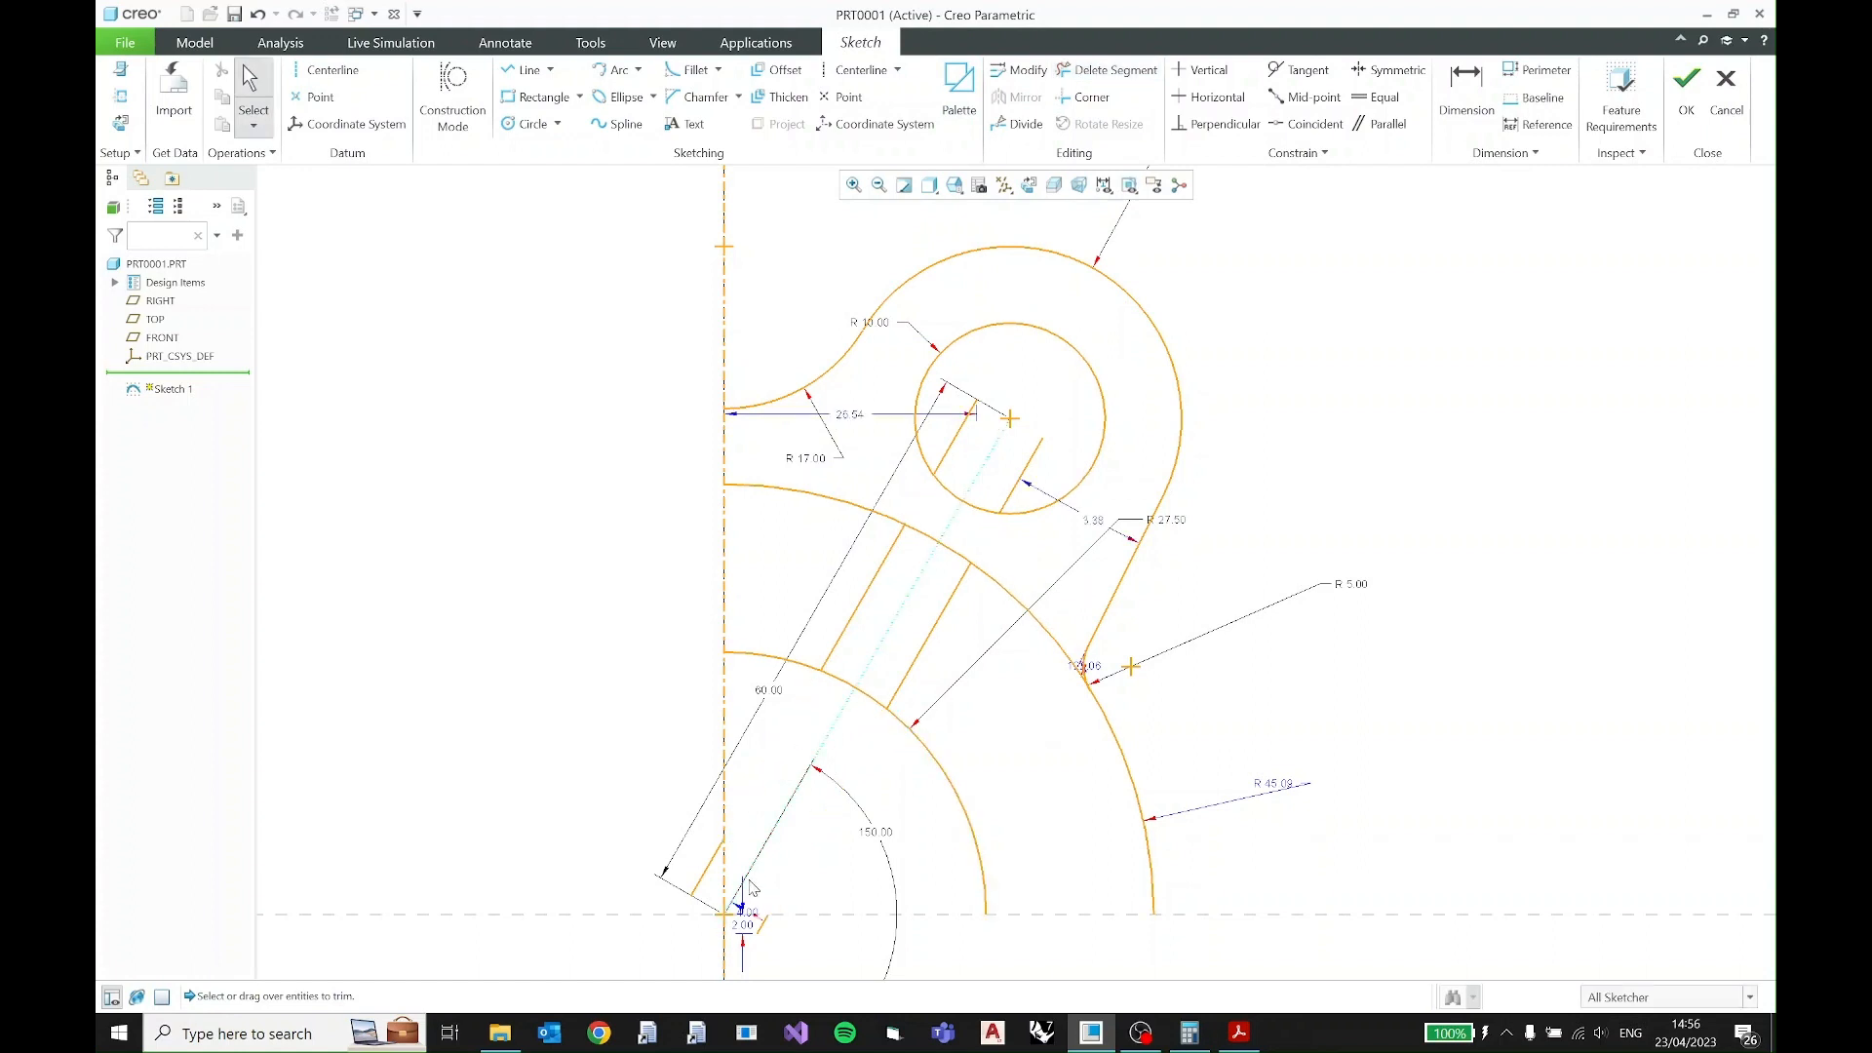
- Delete the leftover slot-line segments inside the R10 circle and beside the origin
left_click(756, 922)
left_click(709, 873, "ctrl")
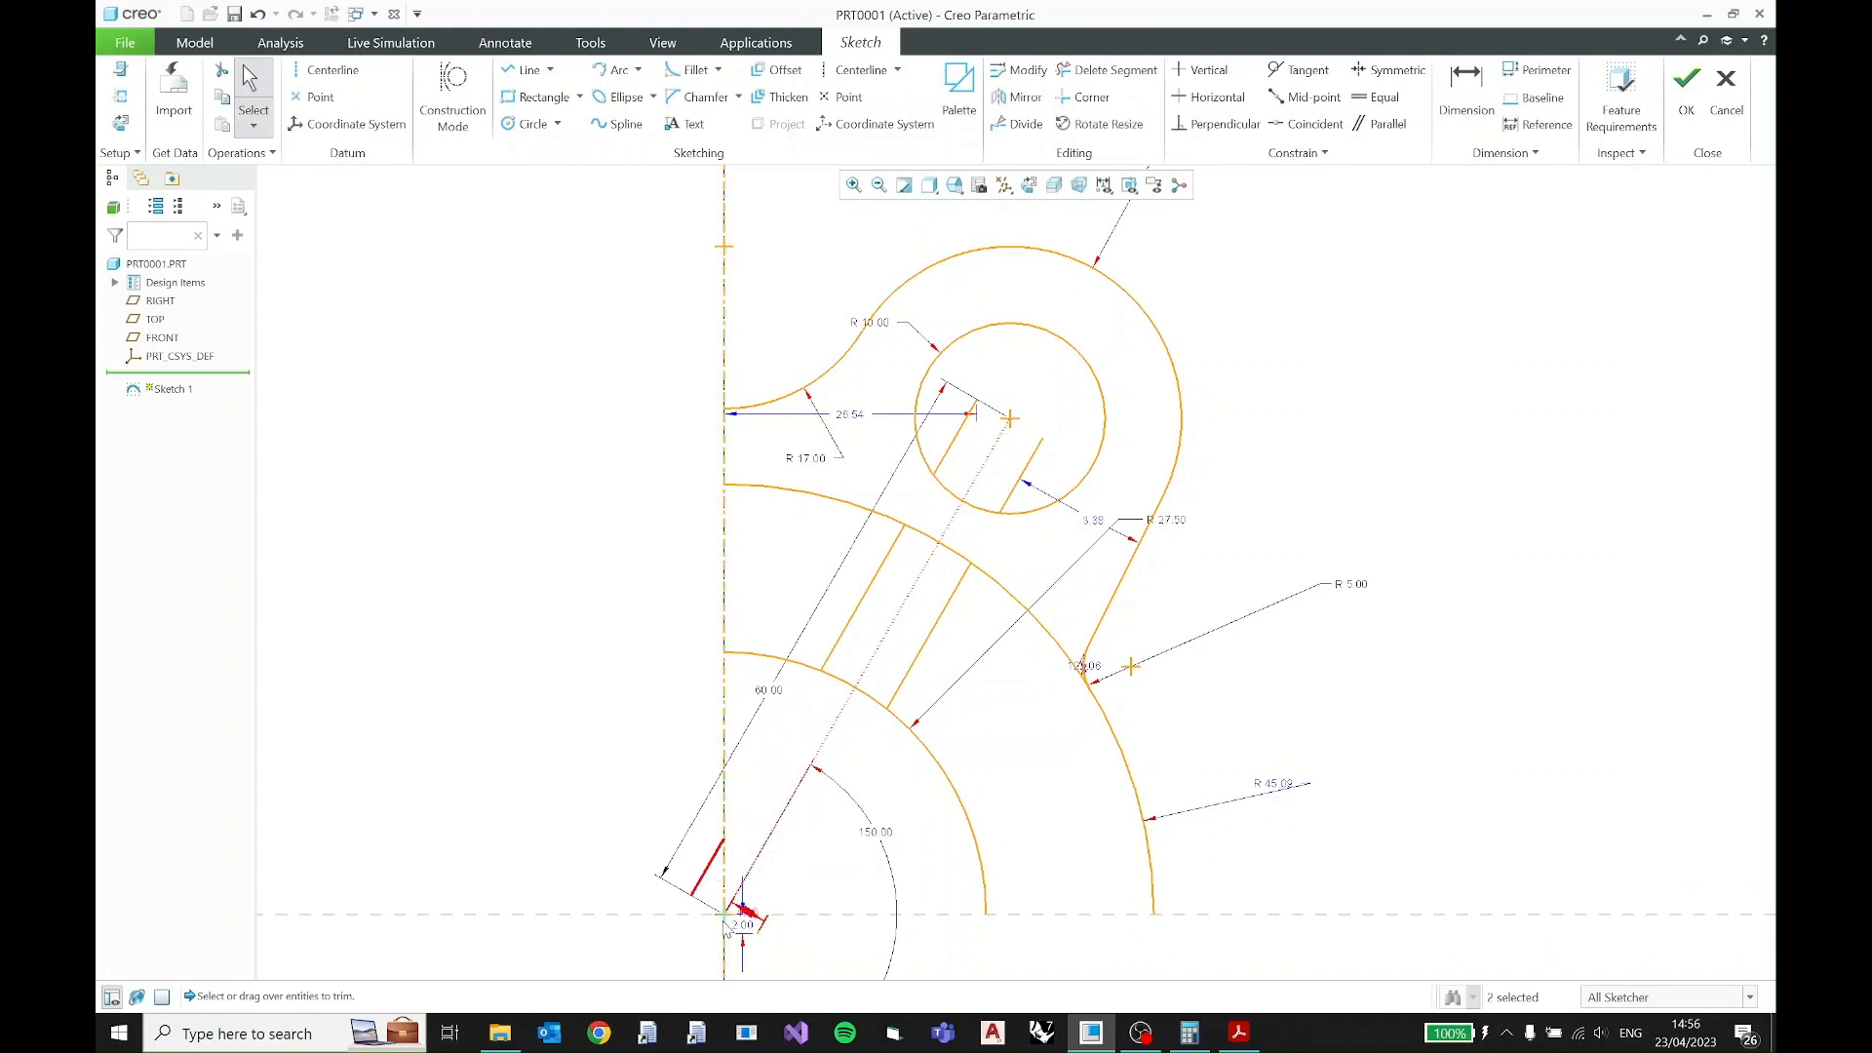
left_click(1019, 485, "ctrl")
left_click(1051, 495, "ctrl")
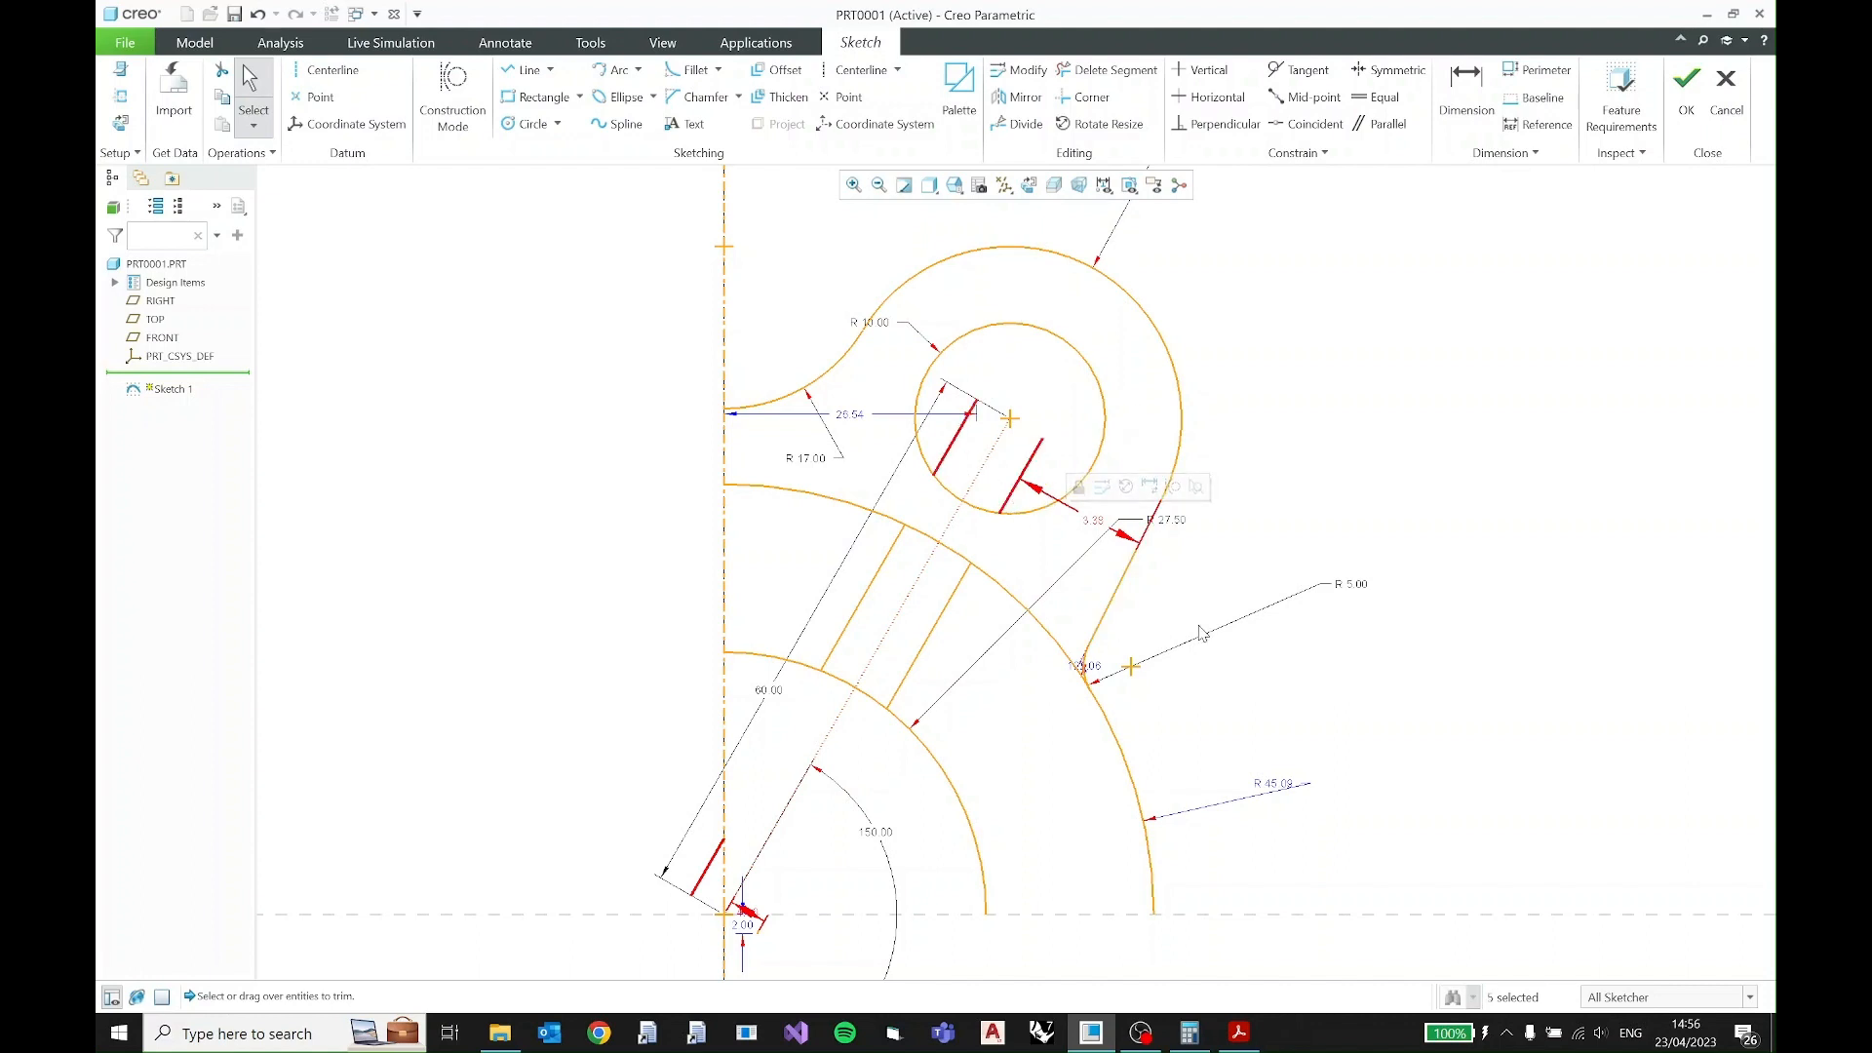
key("Delete")
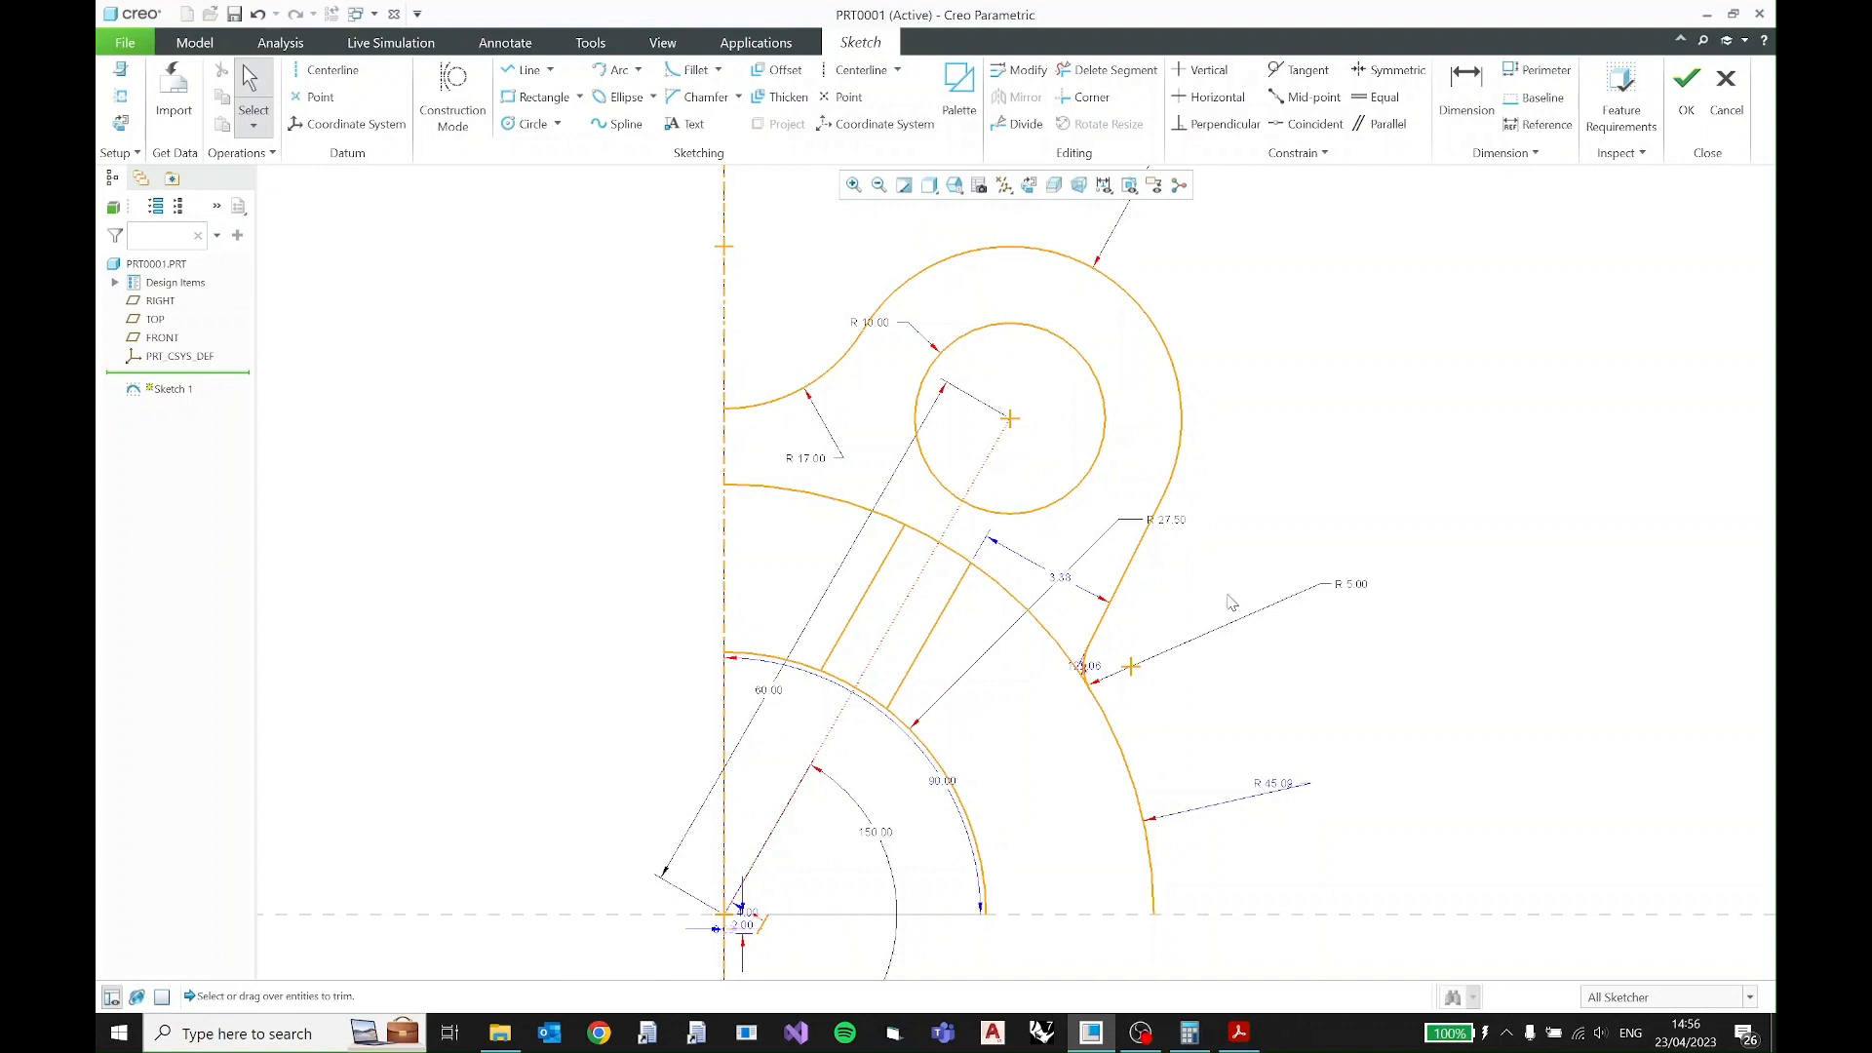
- Constrain the slot lines' outer endpoints symmetric about the slanted construction line, resolving the conflict by deleting the Point On Entity constraint
left_click(933, 622)
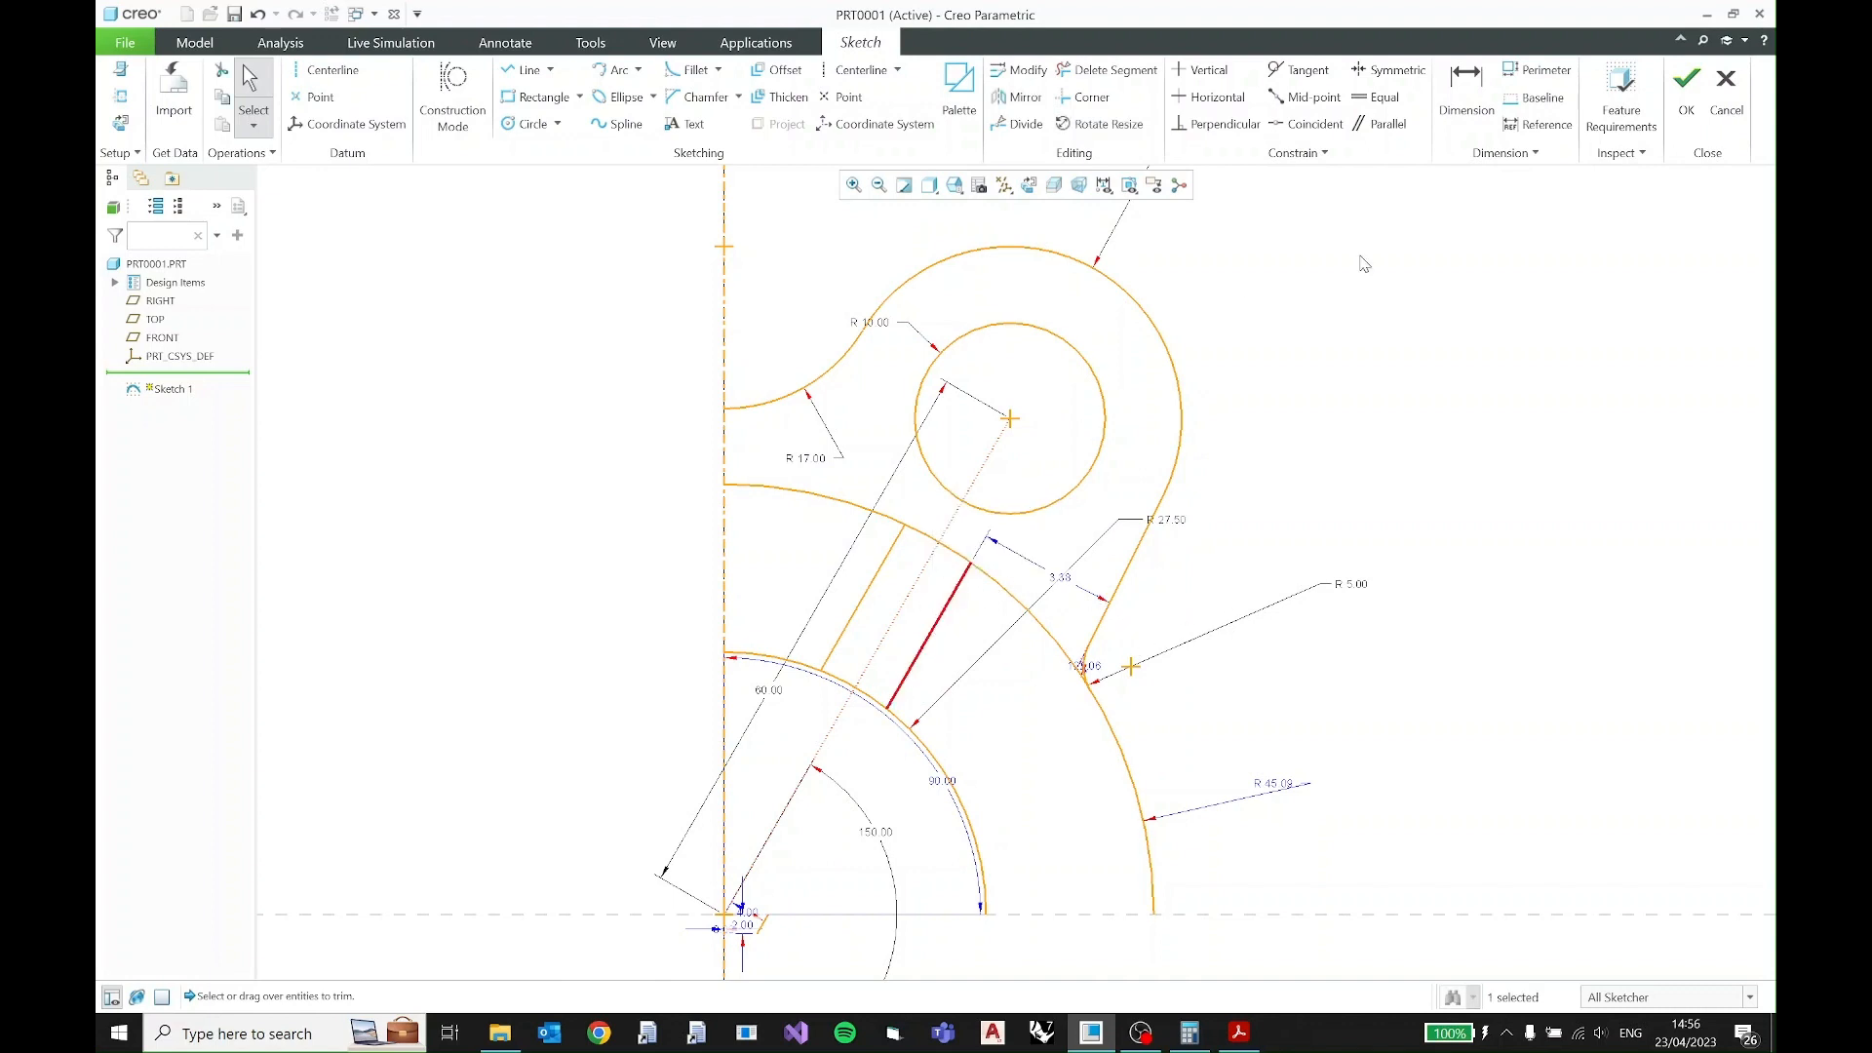
left_click(1359, 257)
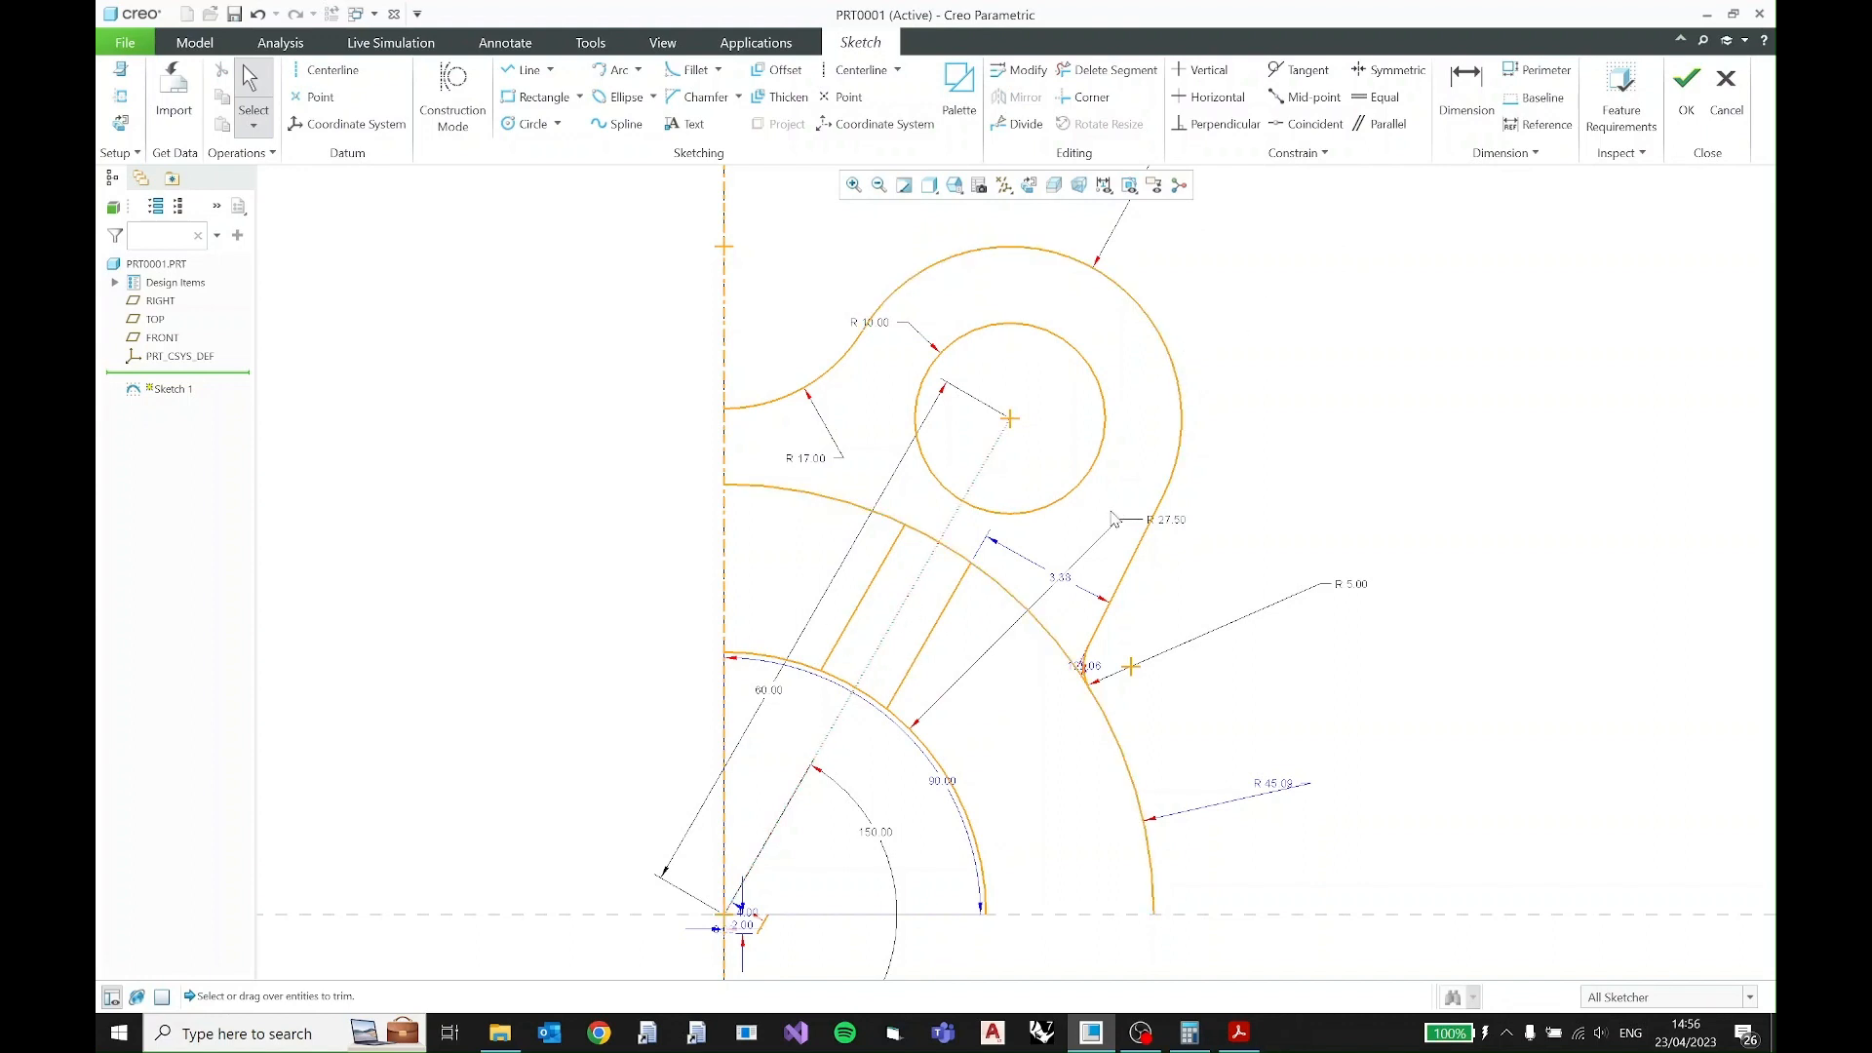
left_click(1389, 69)
left_click(970, 574)
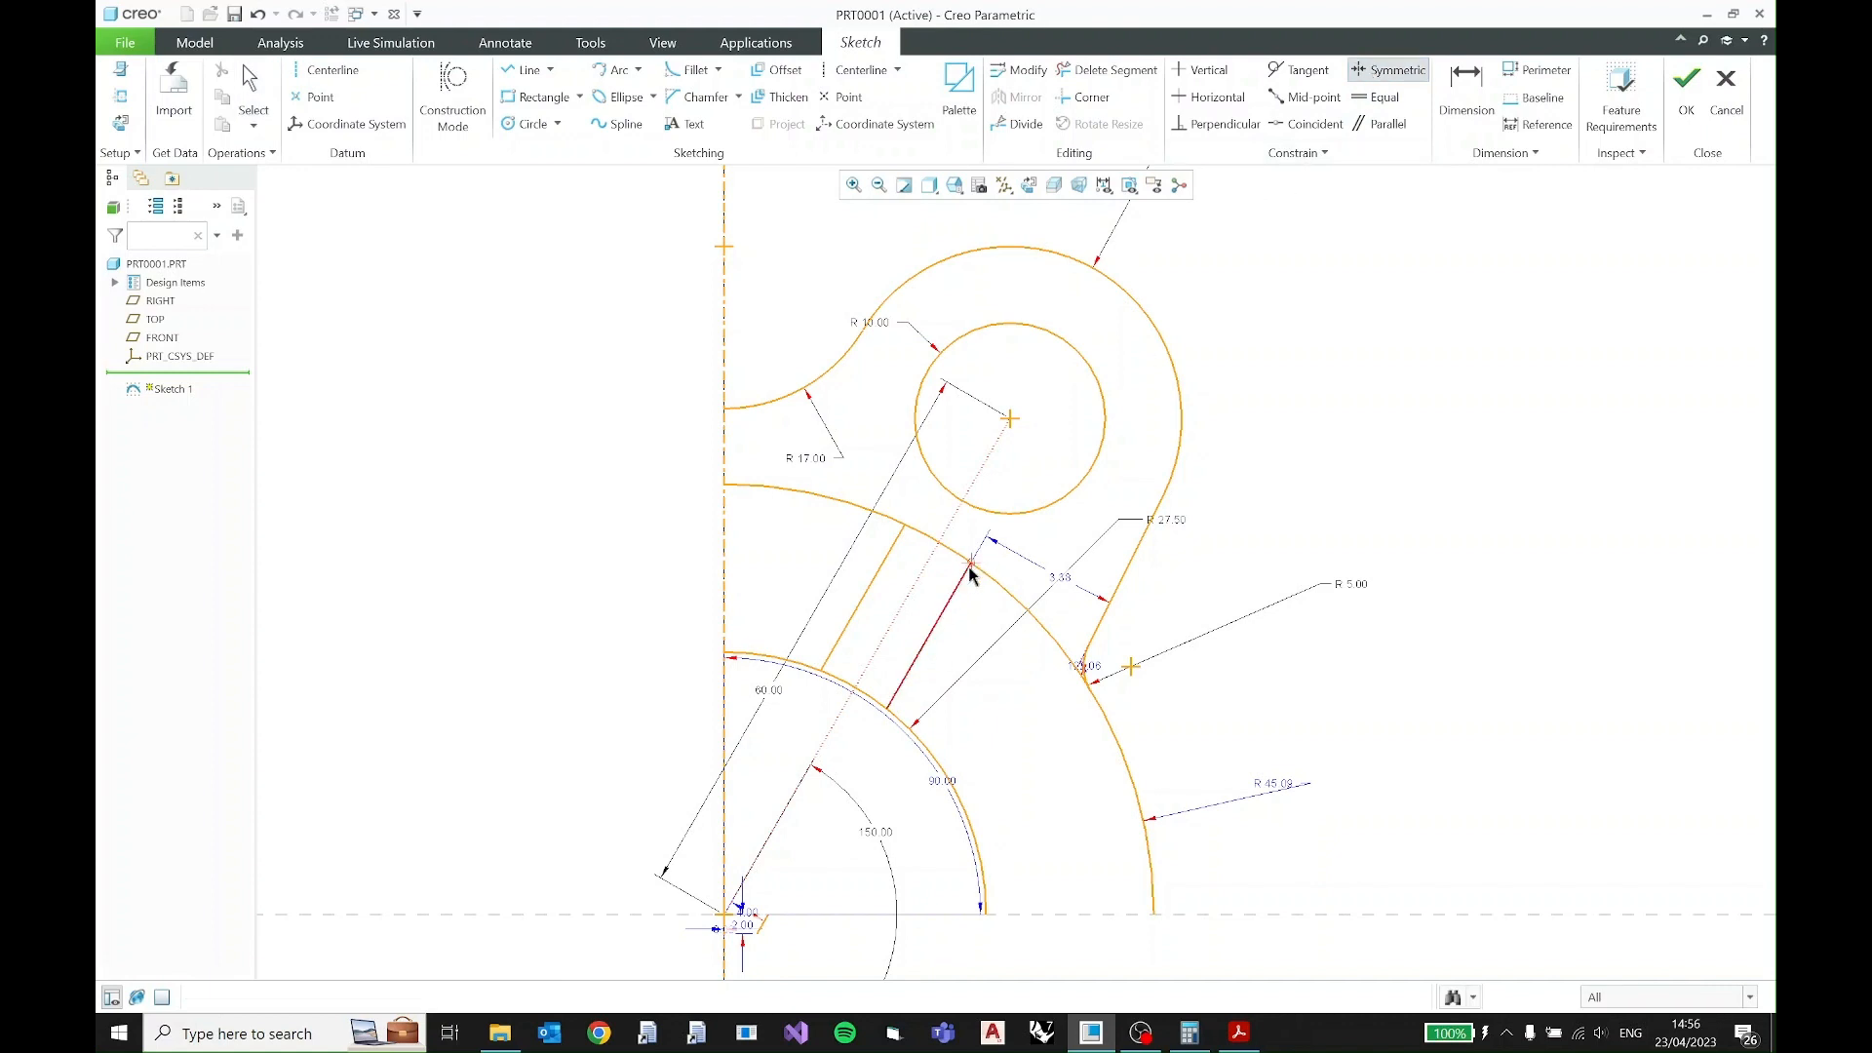
left_click(902, 524)
left_click(930, 561)
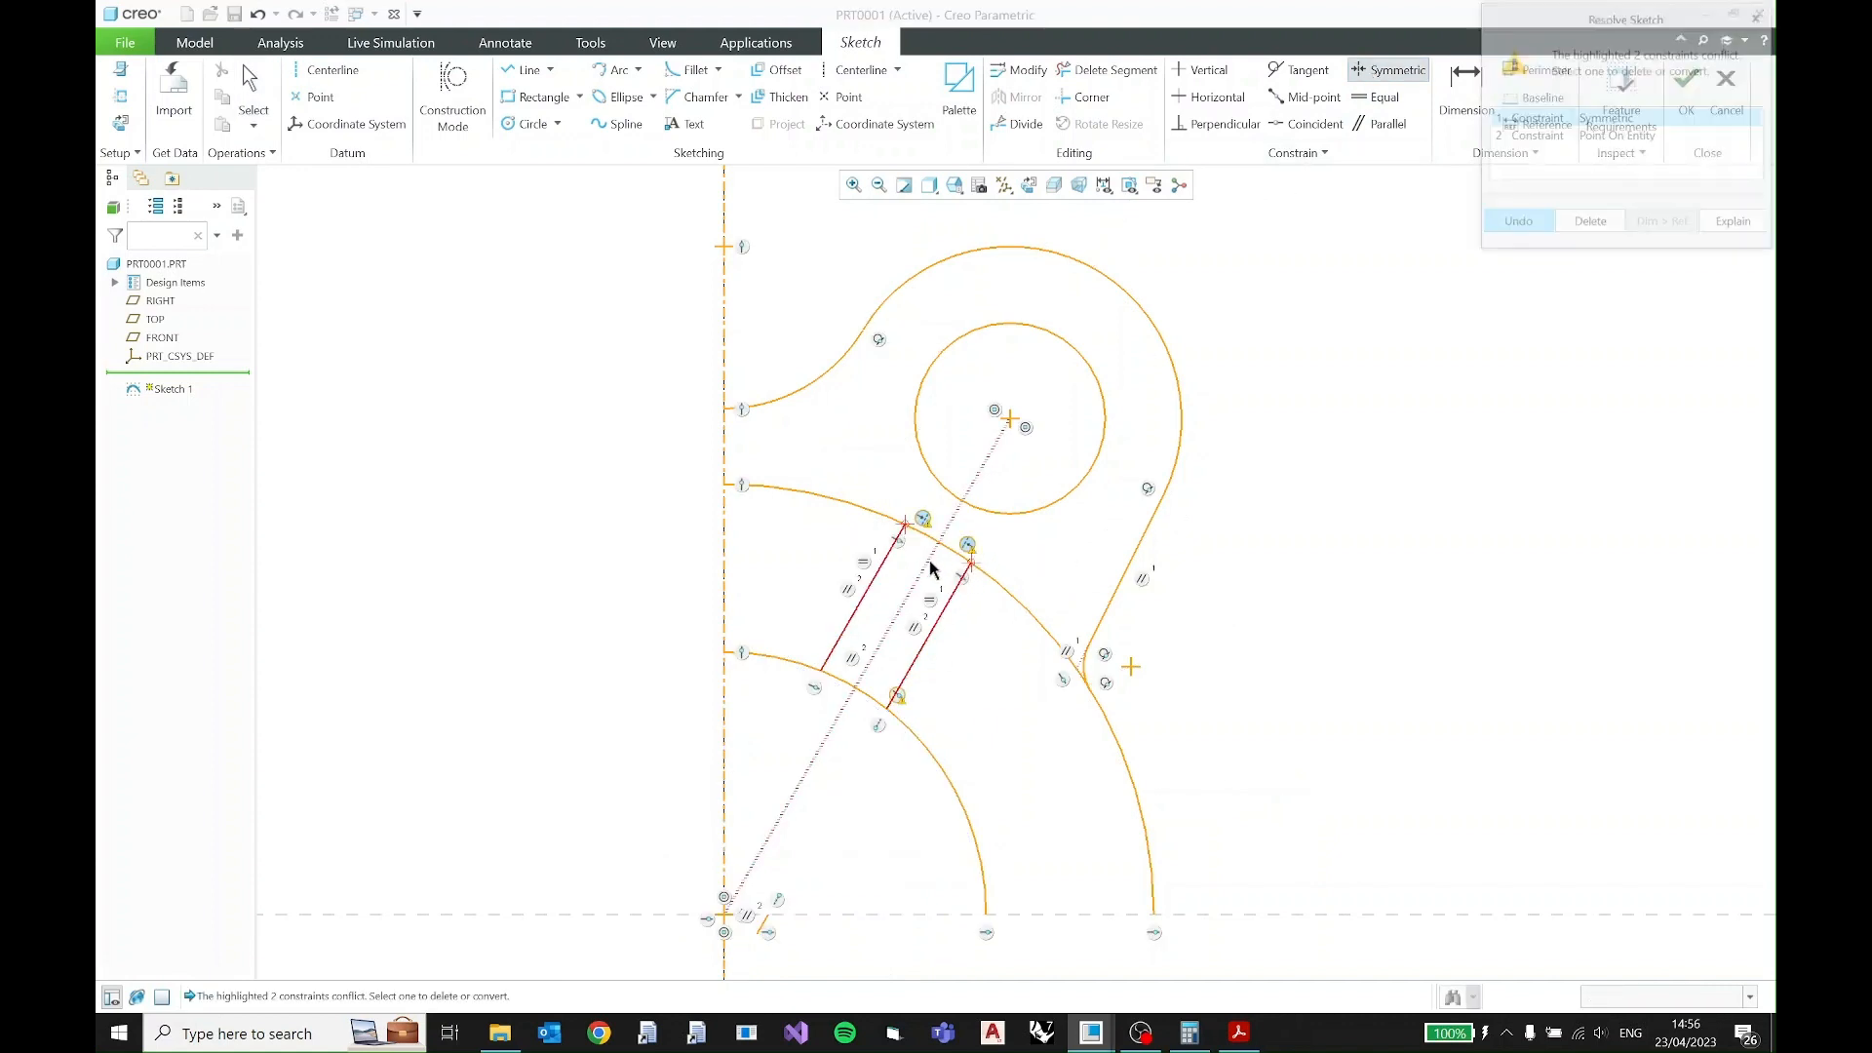
left_click(1626, 138)
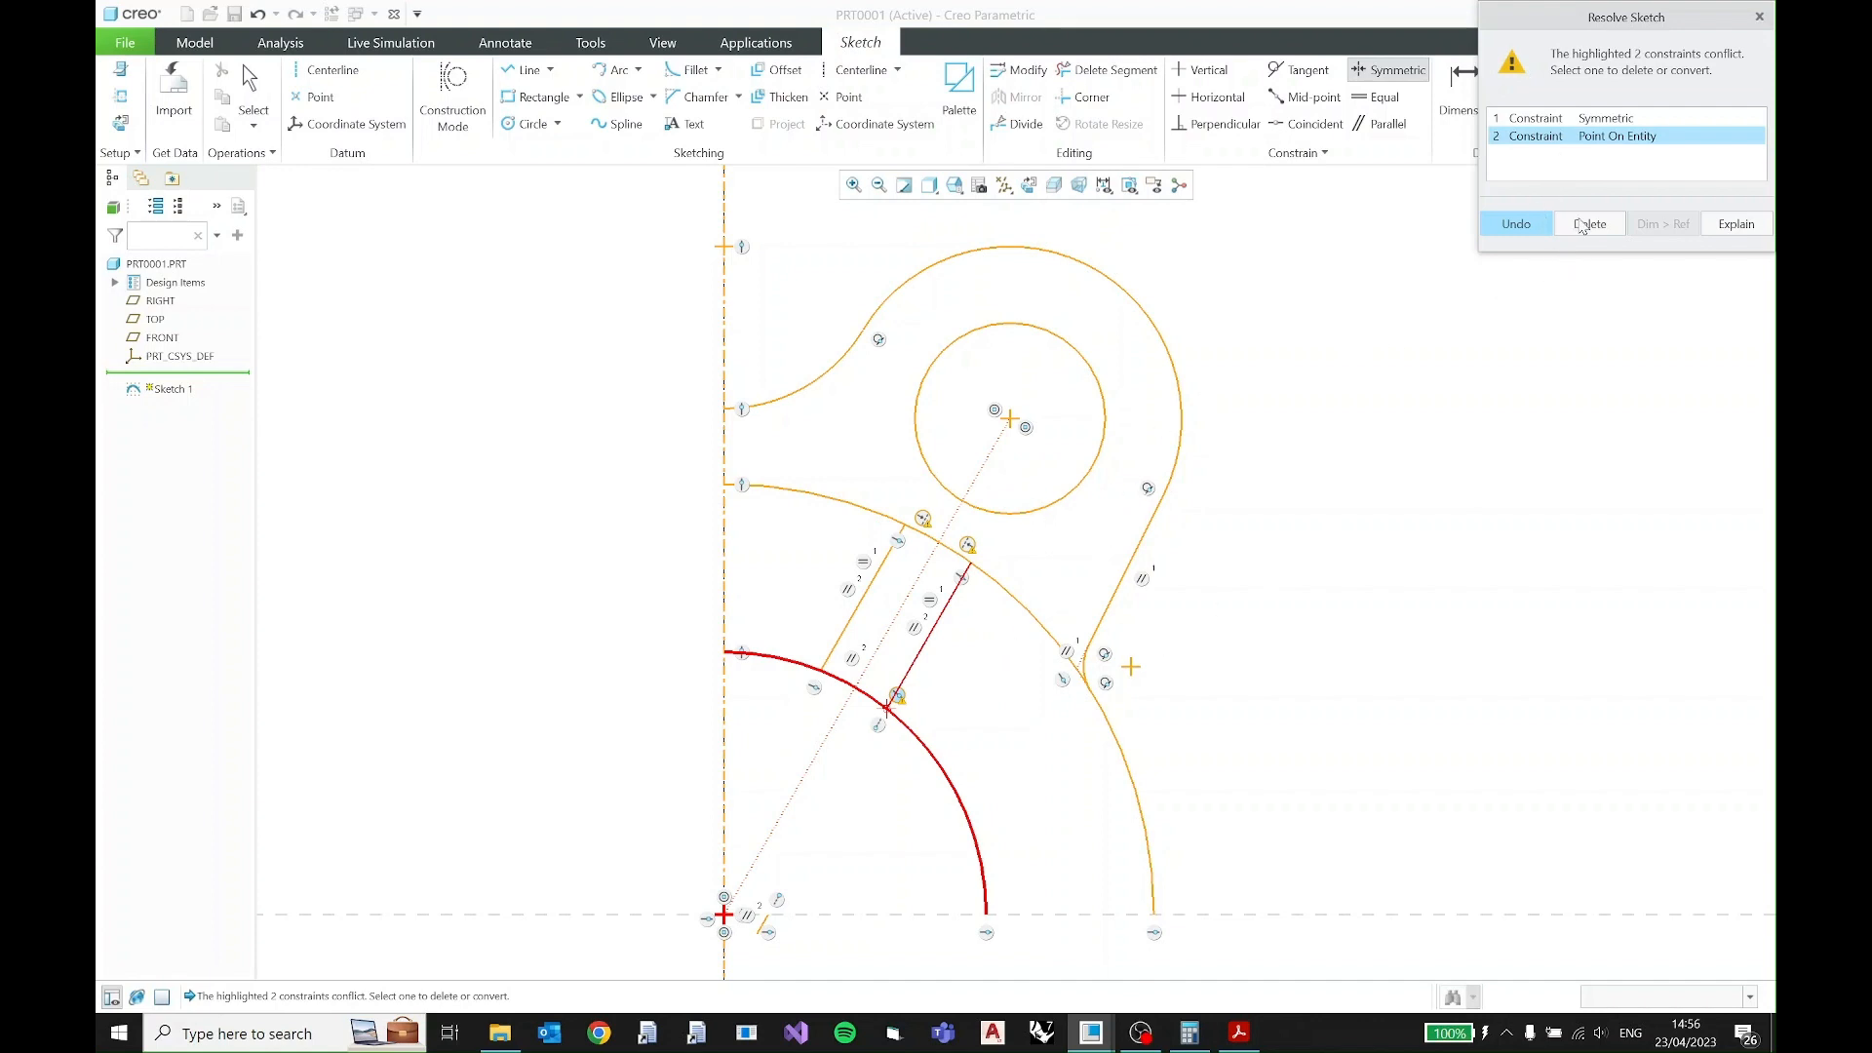
left_click(1608, 233)
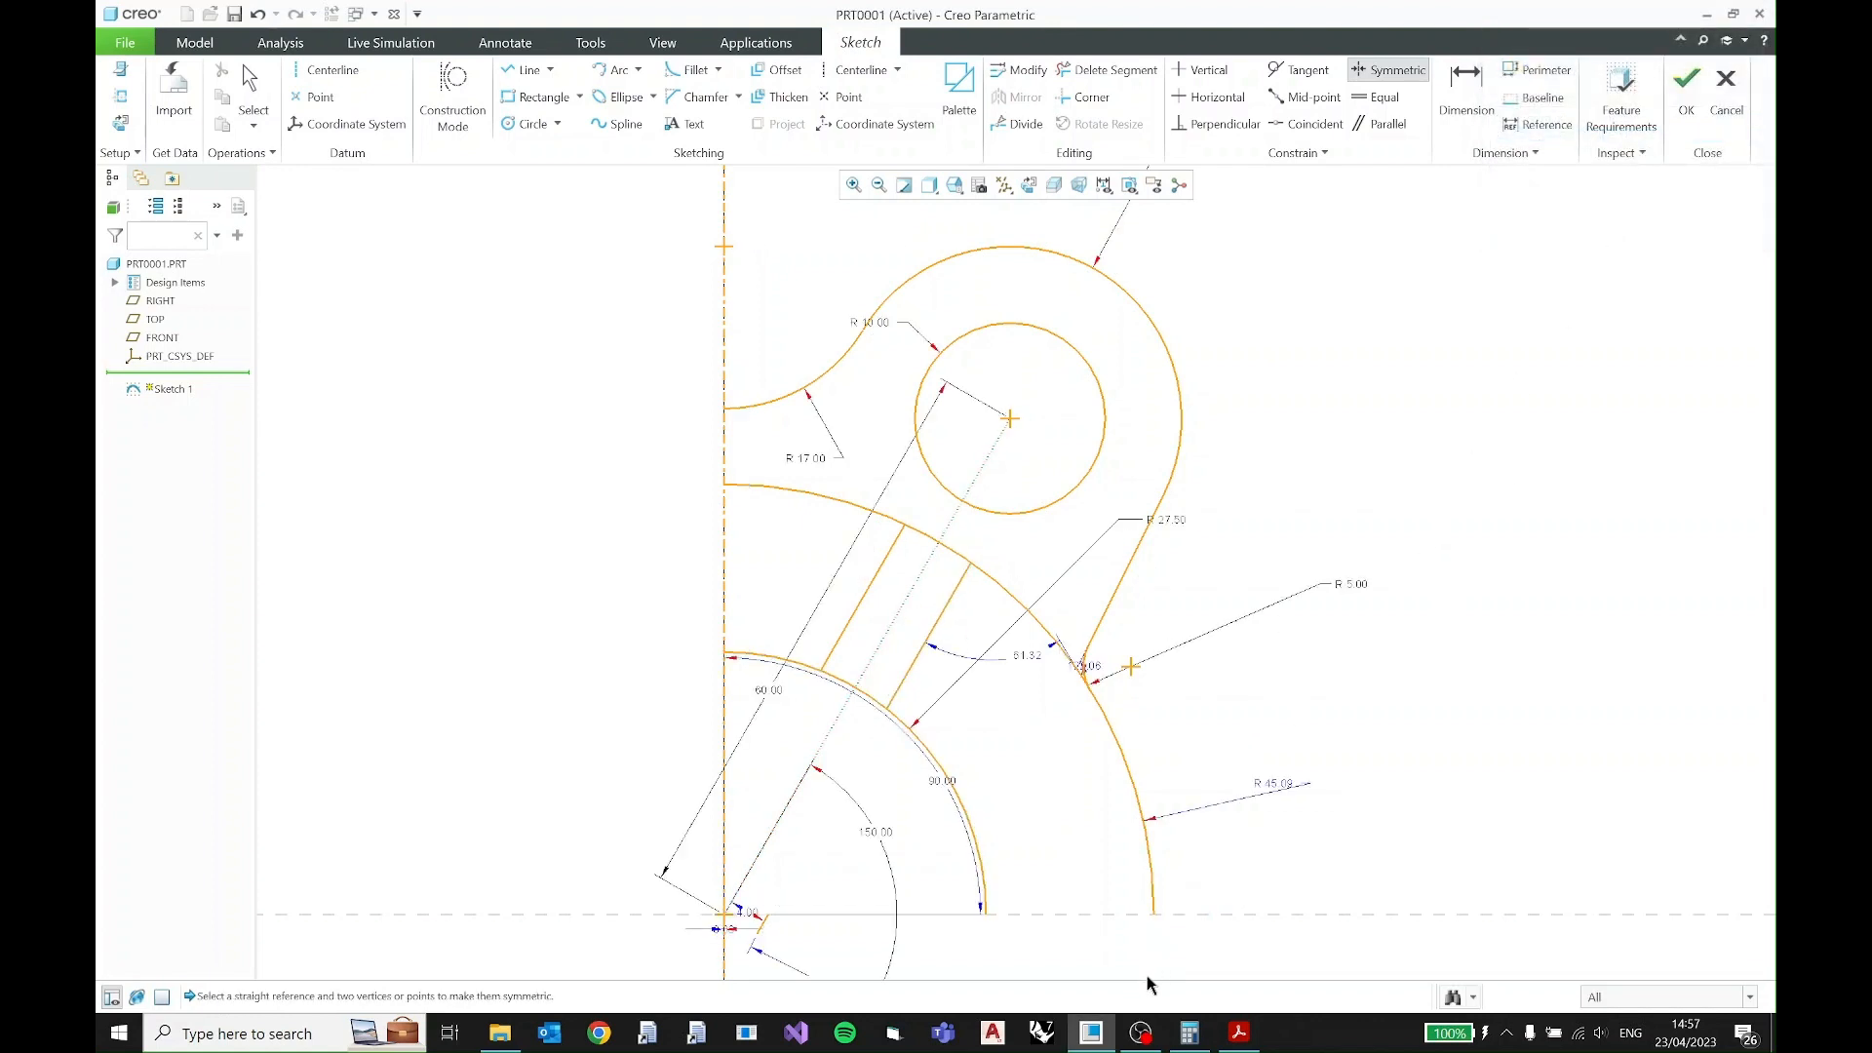
- Check the PDF for the horizontal slot, and sketch a horizontal line about 18 long between the R27.5 and R45 arcs above the horizontal reference
left_click(1240, 1032)
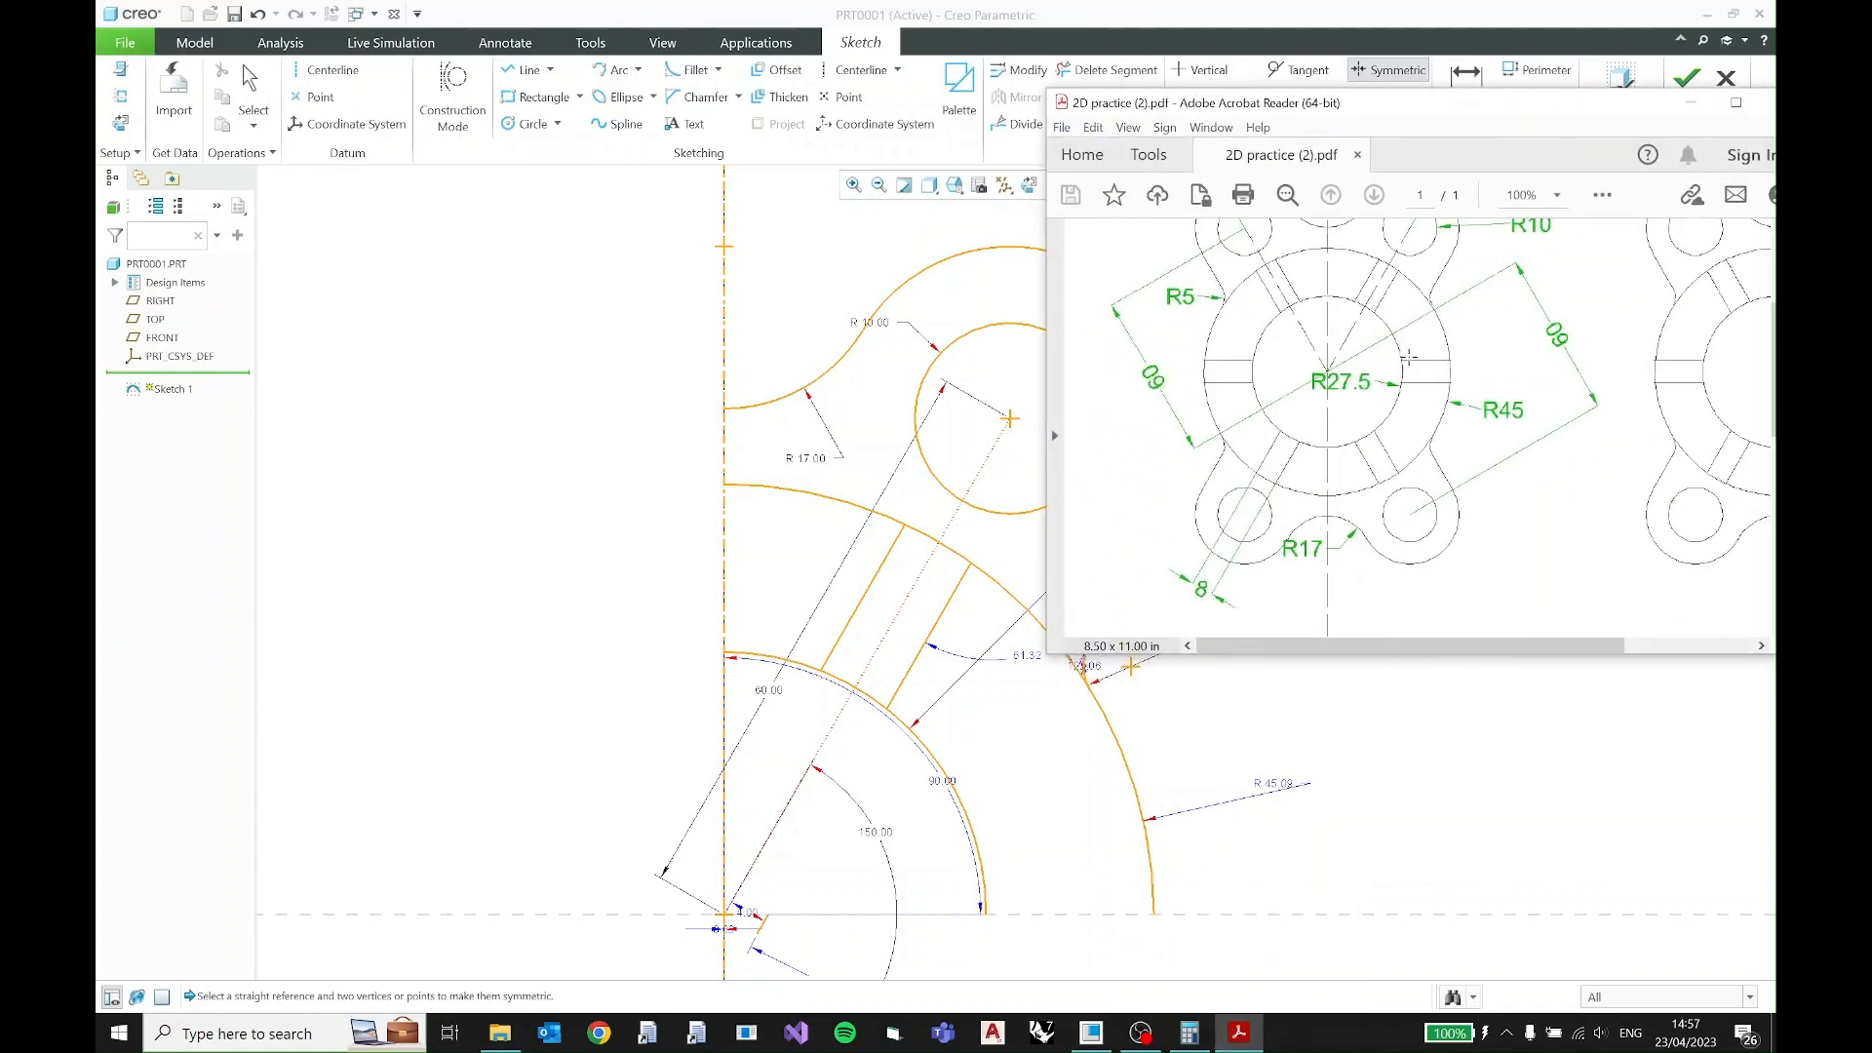
left_click(1691, 102)
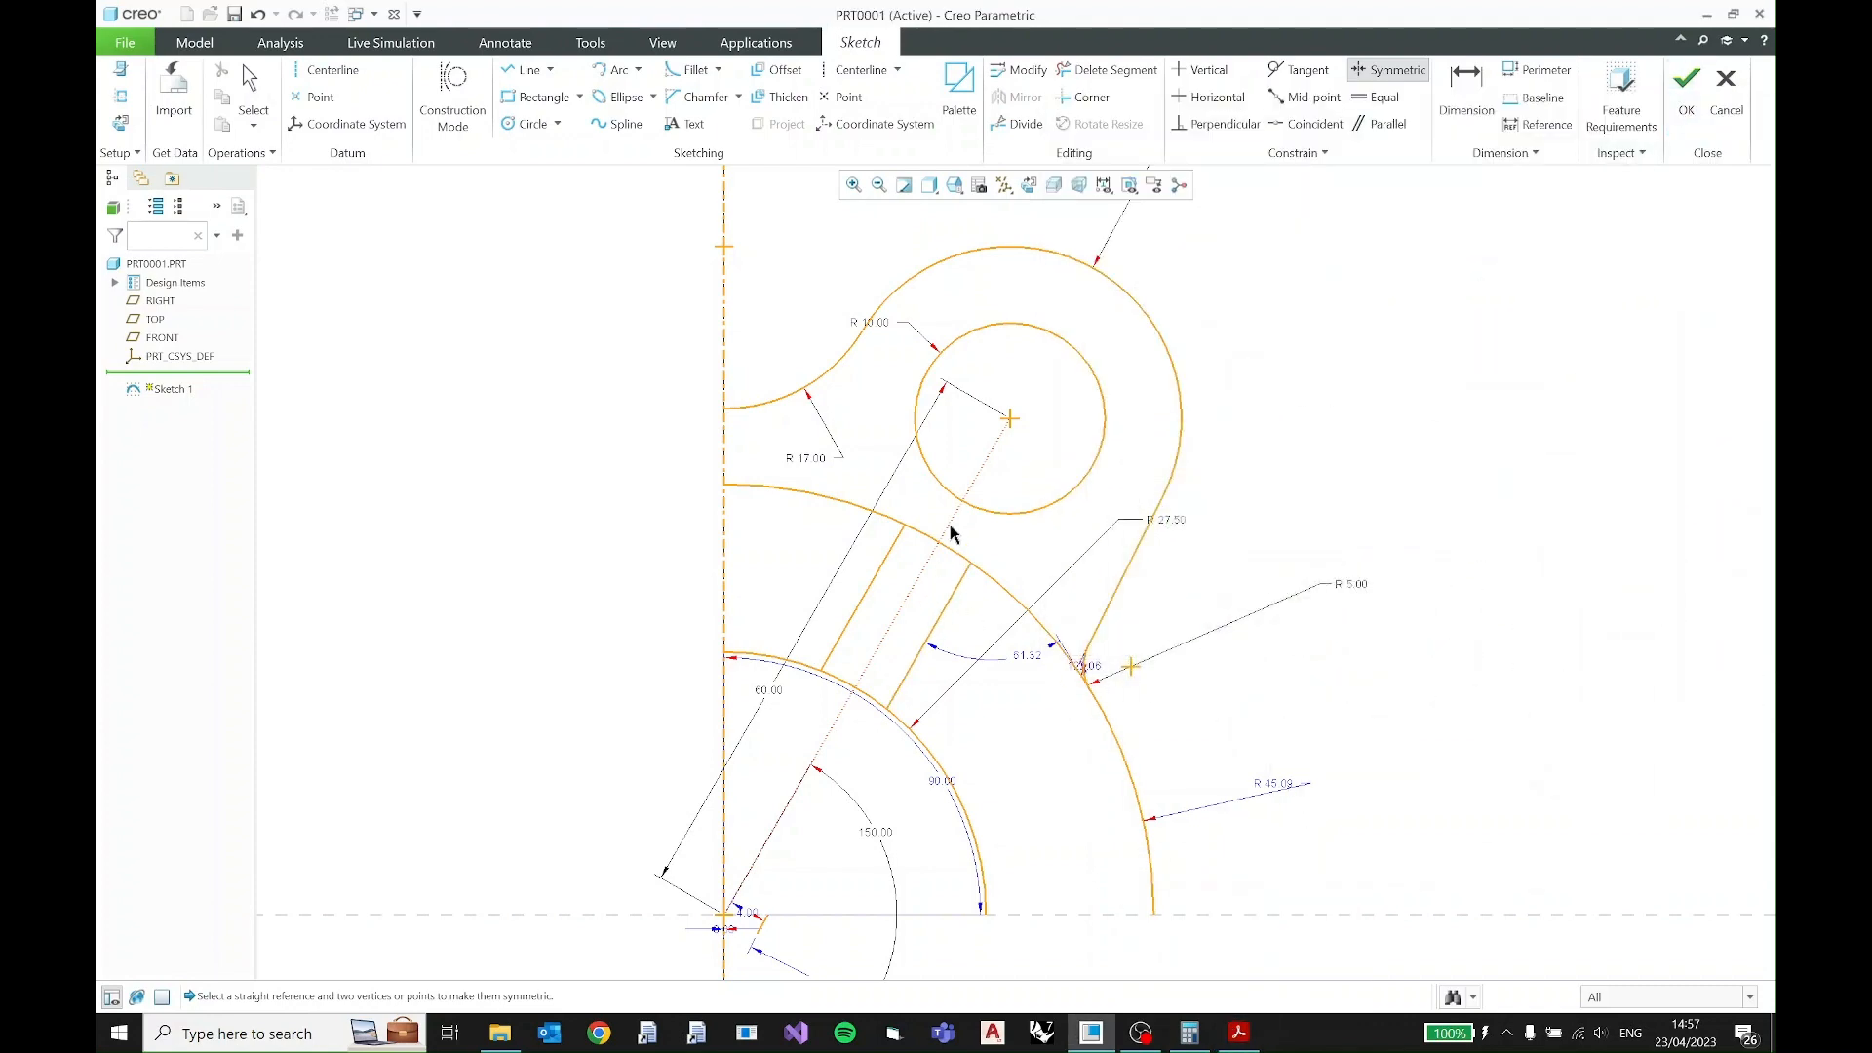
left_click(511, 75)
left_click(983, 872)
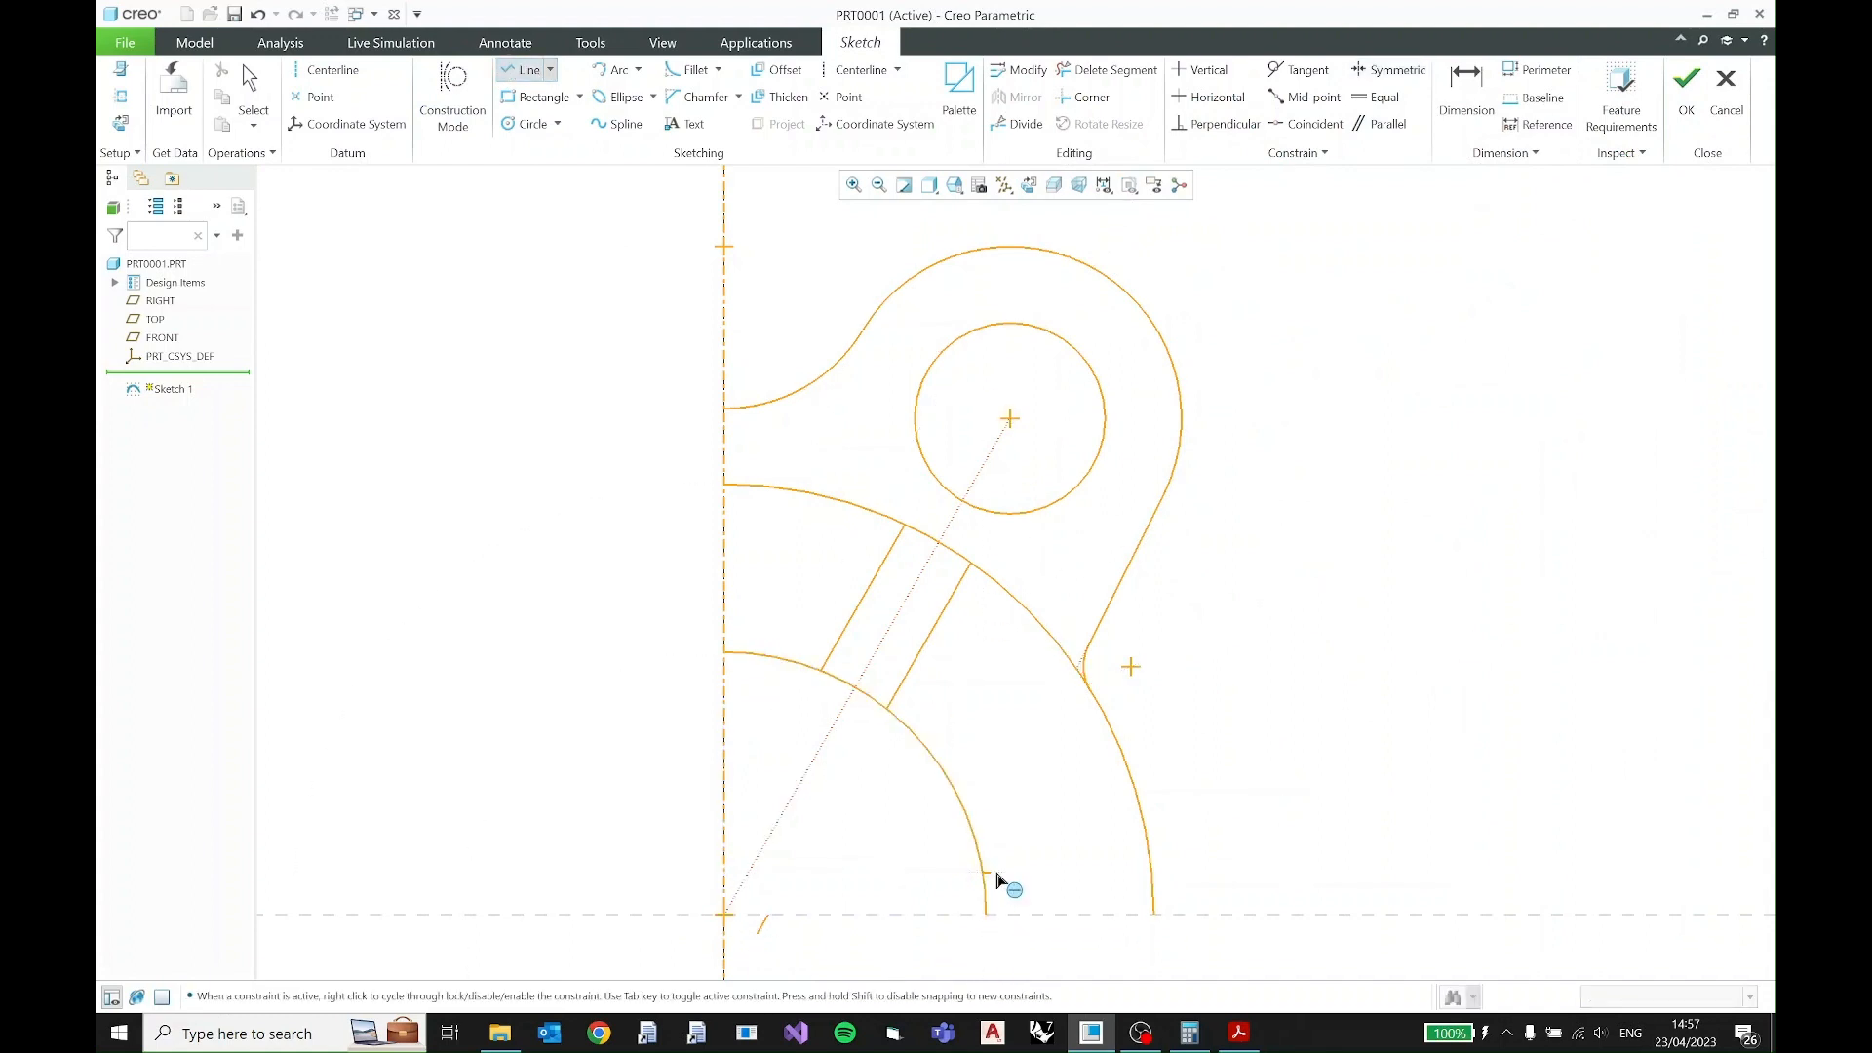
left_click(1152, 873)
middle_click(1198, 848)
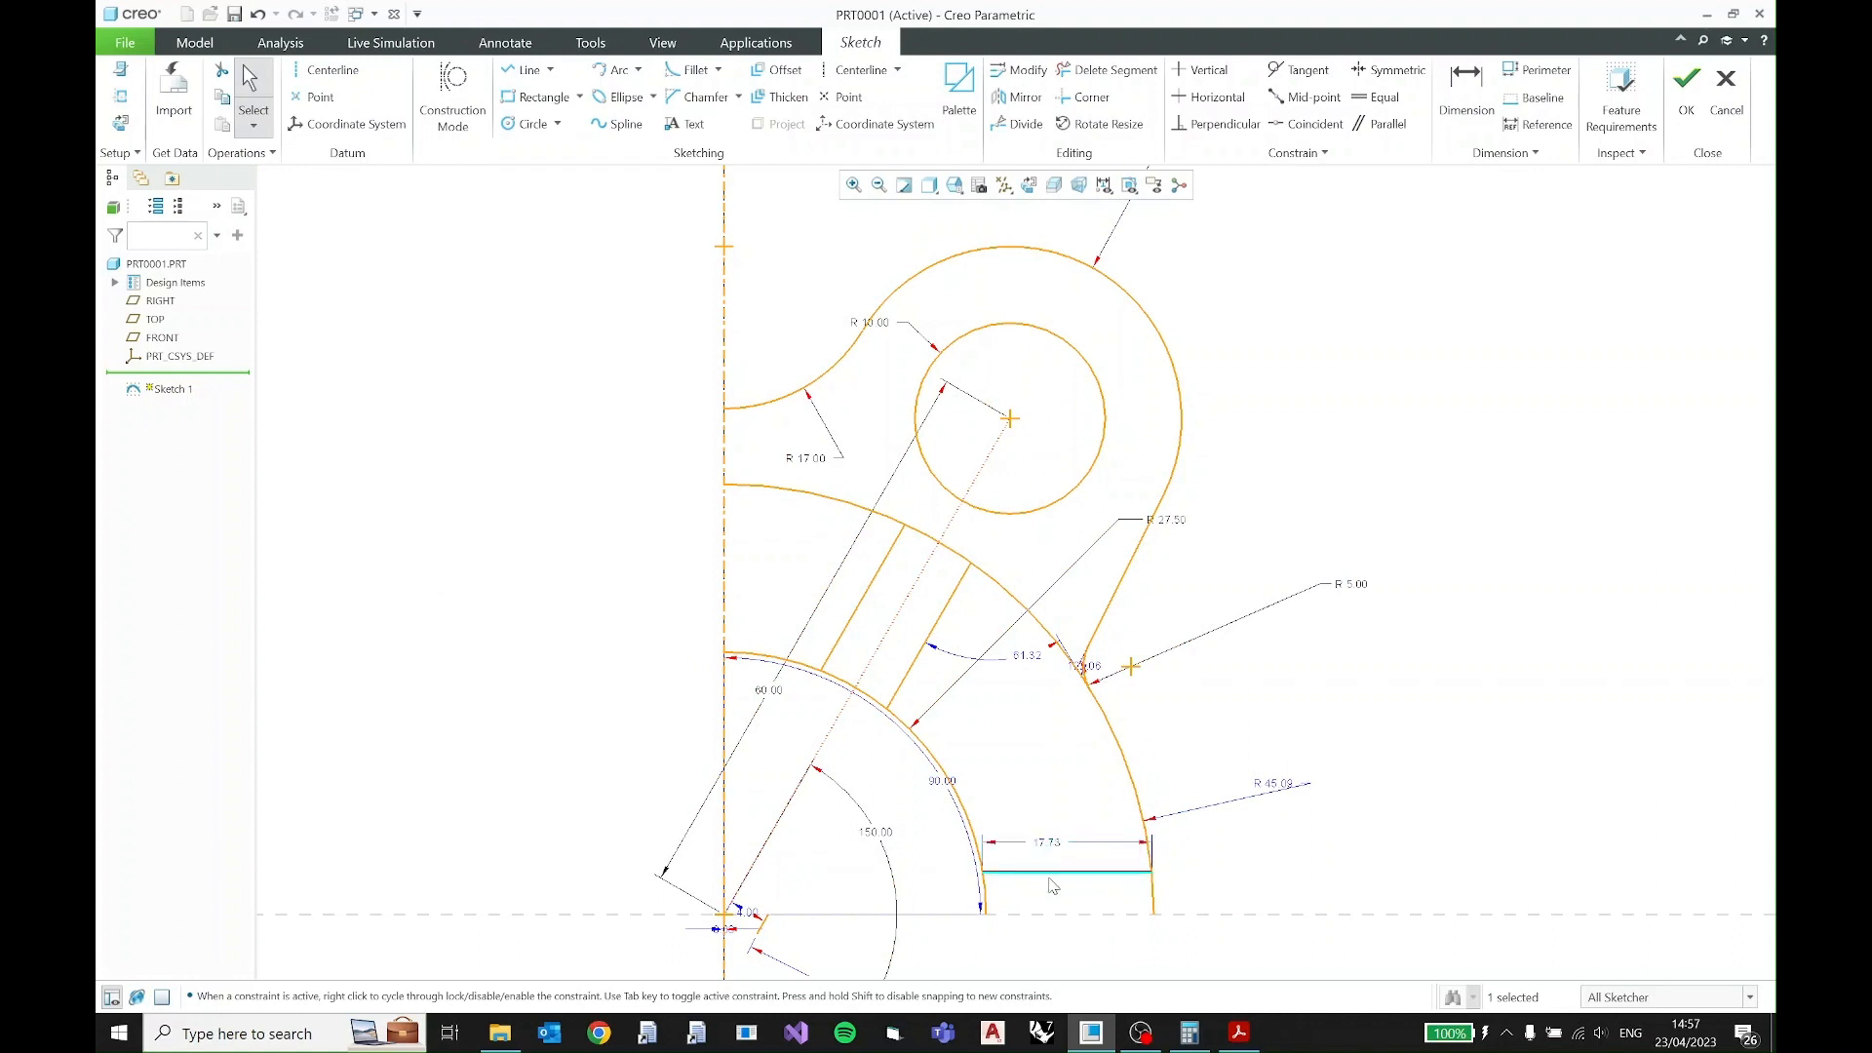
- Dimension the horizontal slot line 4 above the horizontal reference
left_click(1069, 916, "ctrl")
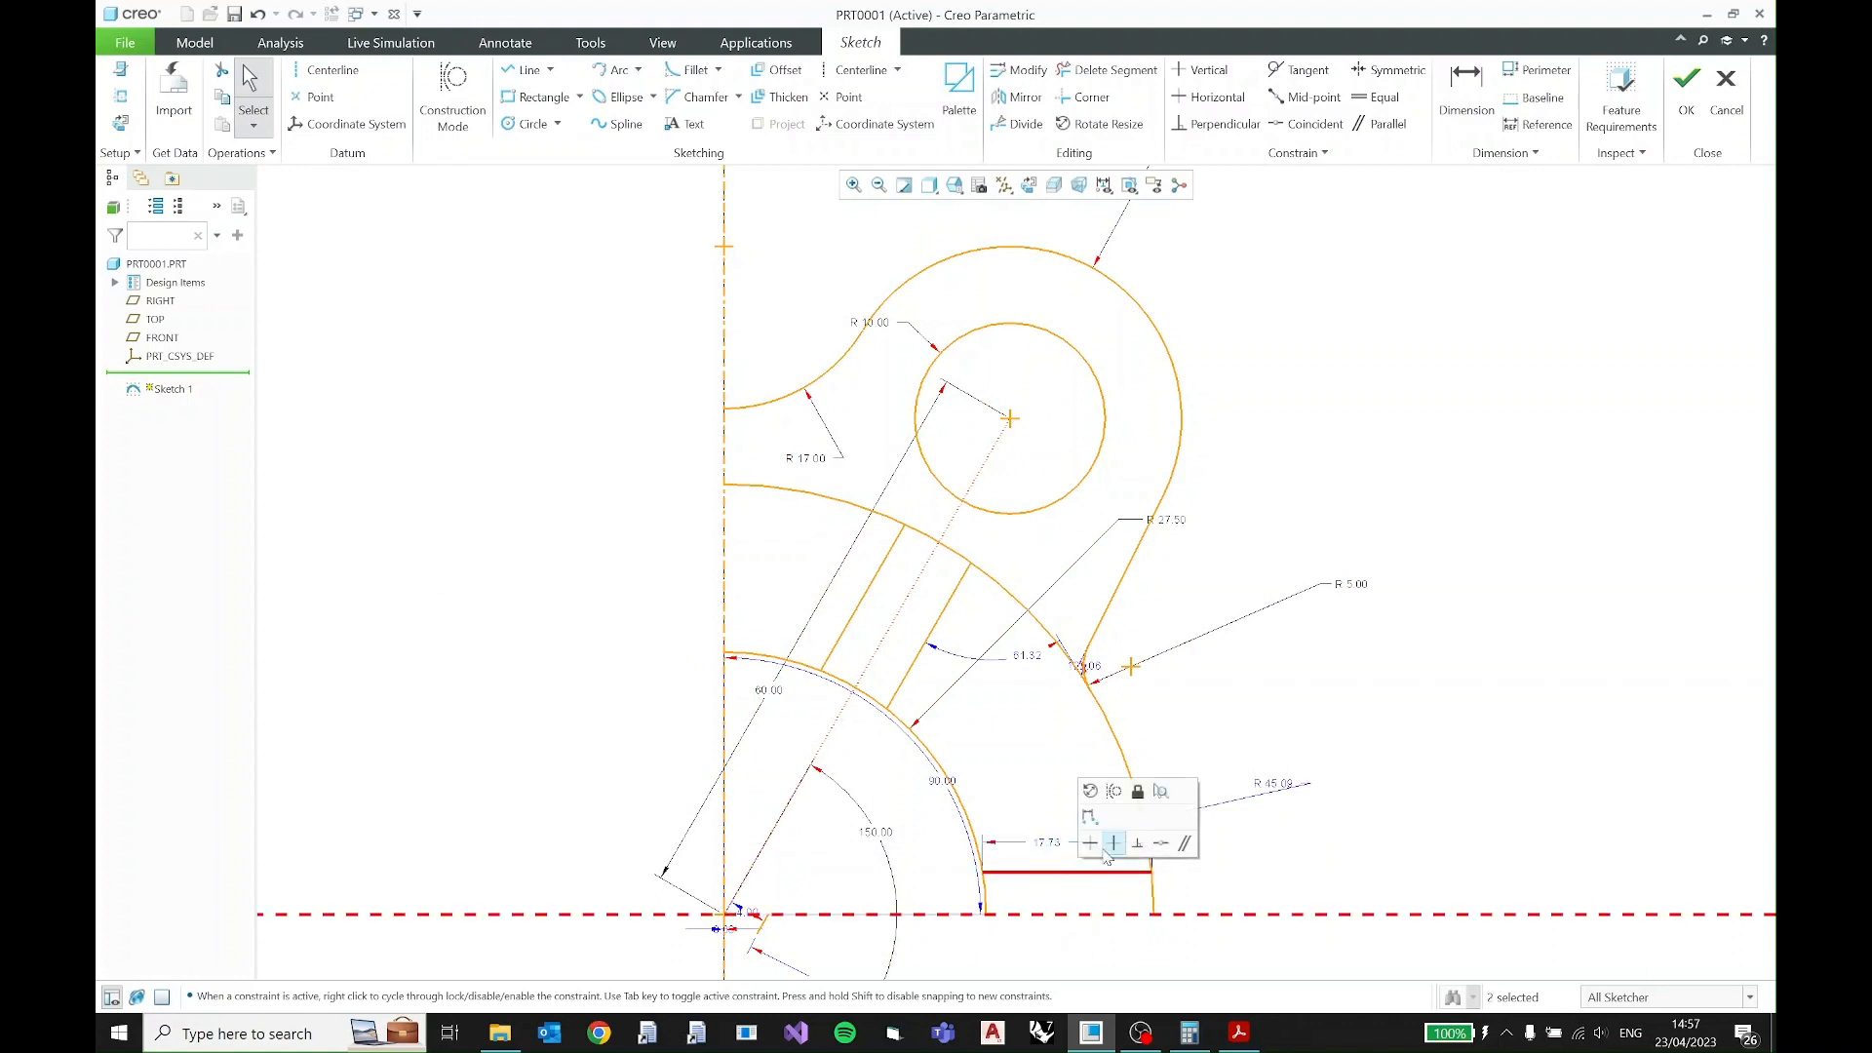
left_click(1086, 821)
type("4")
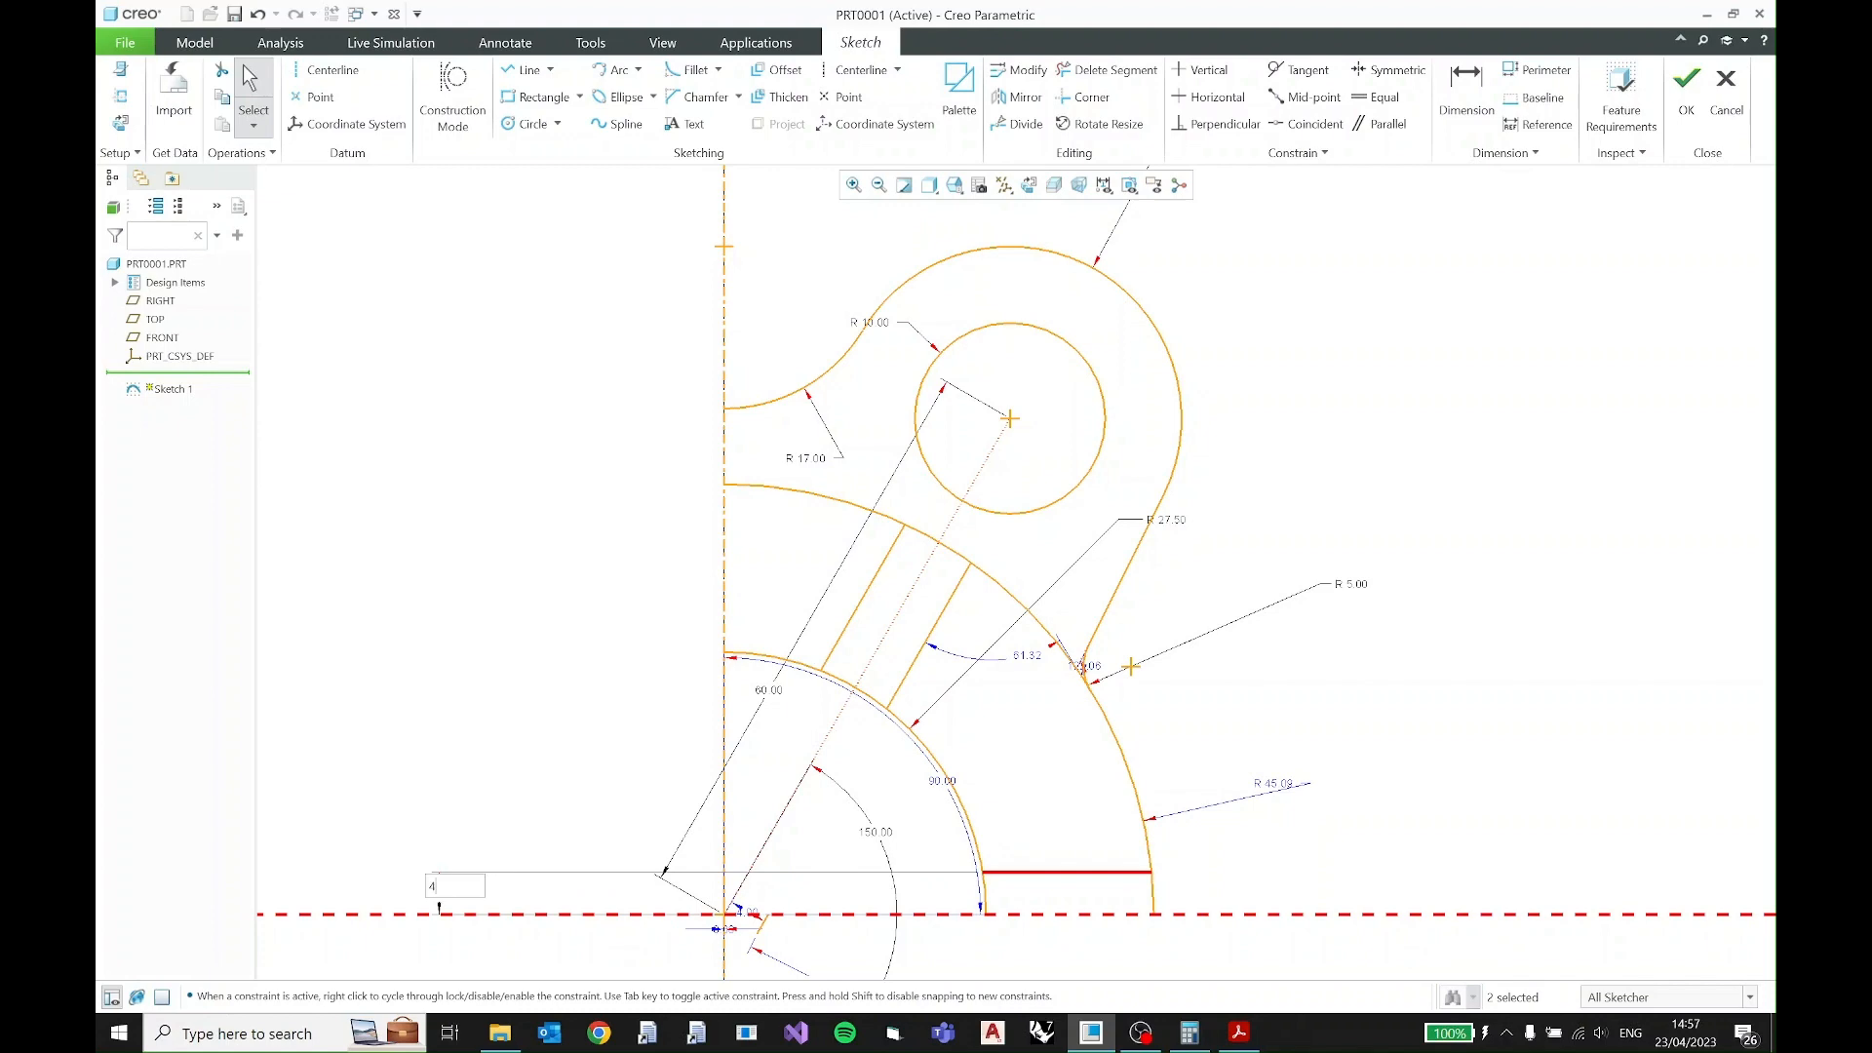
key("Return")
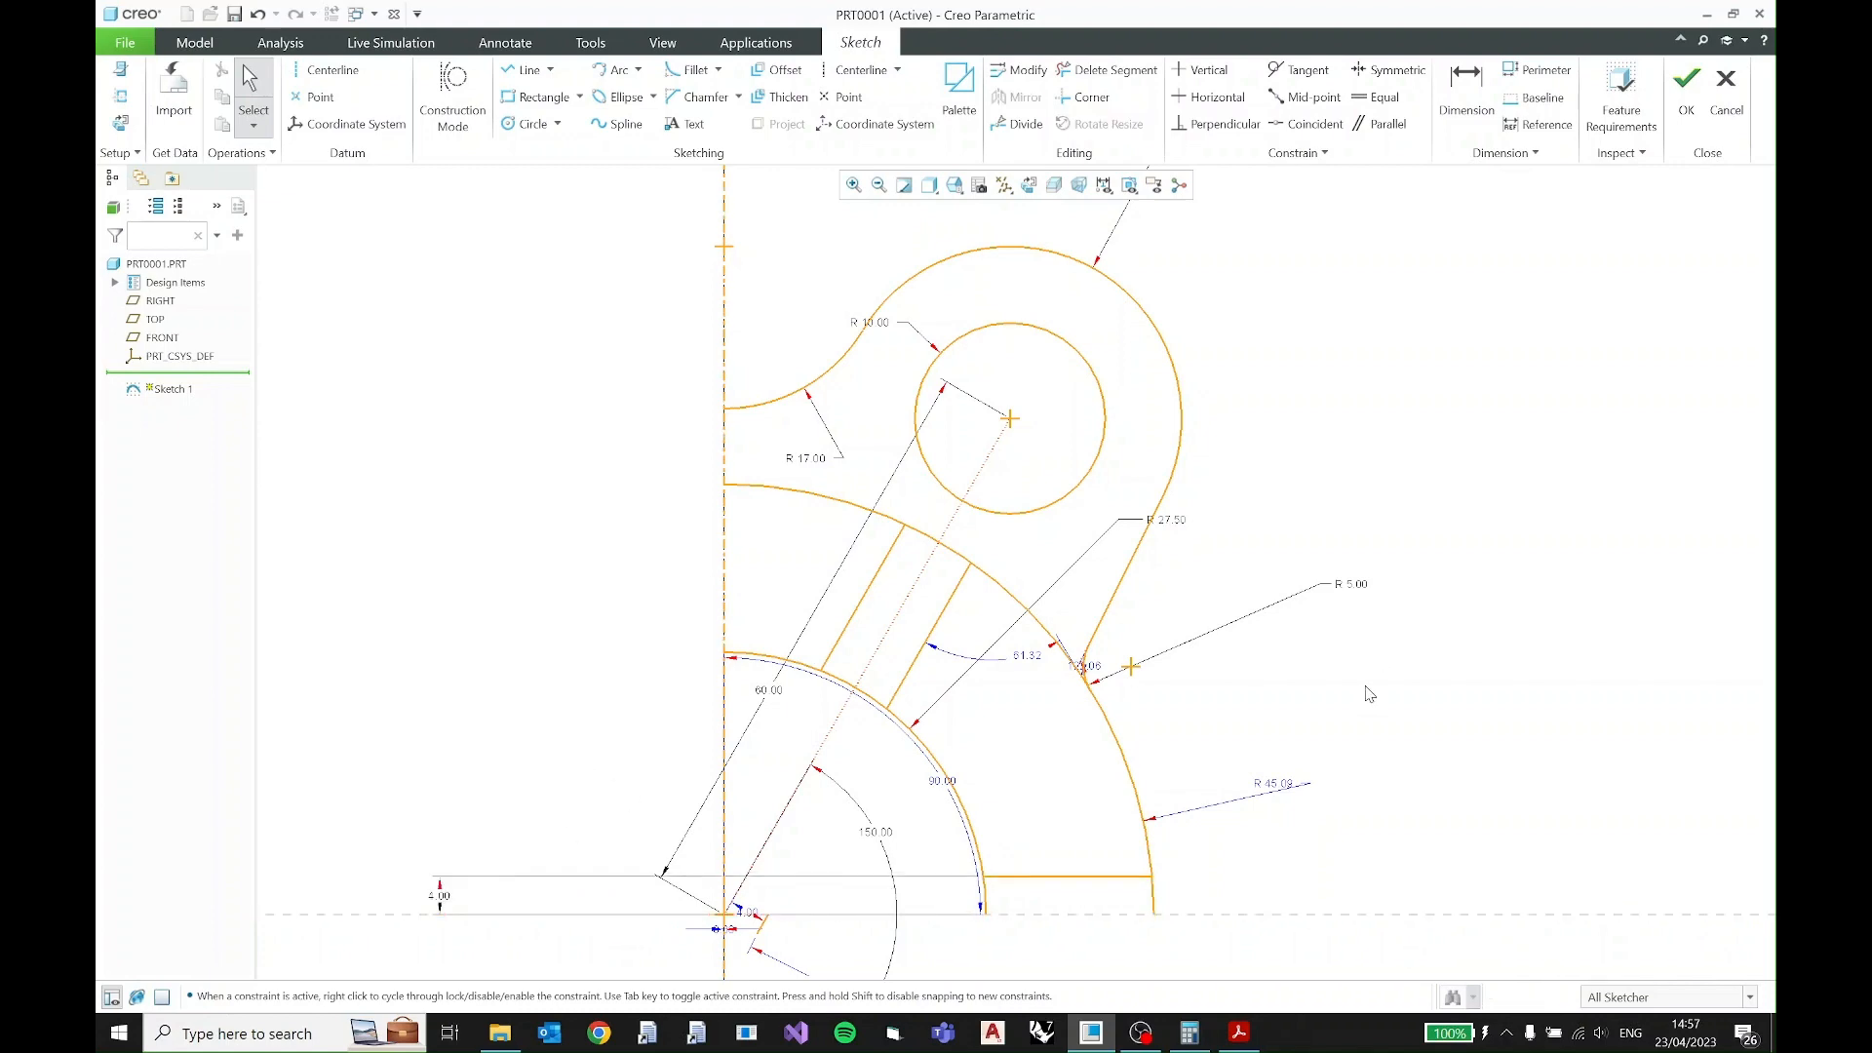
- Compare the quadrant with the PDF drawing and select all of its sketched geometry together
left_click(1230, 1037)
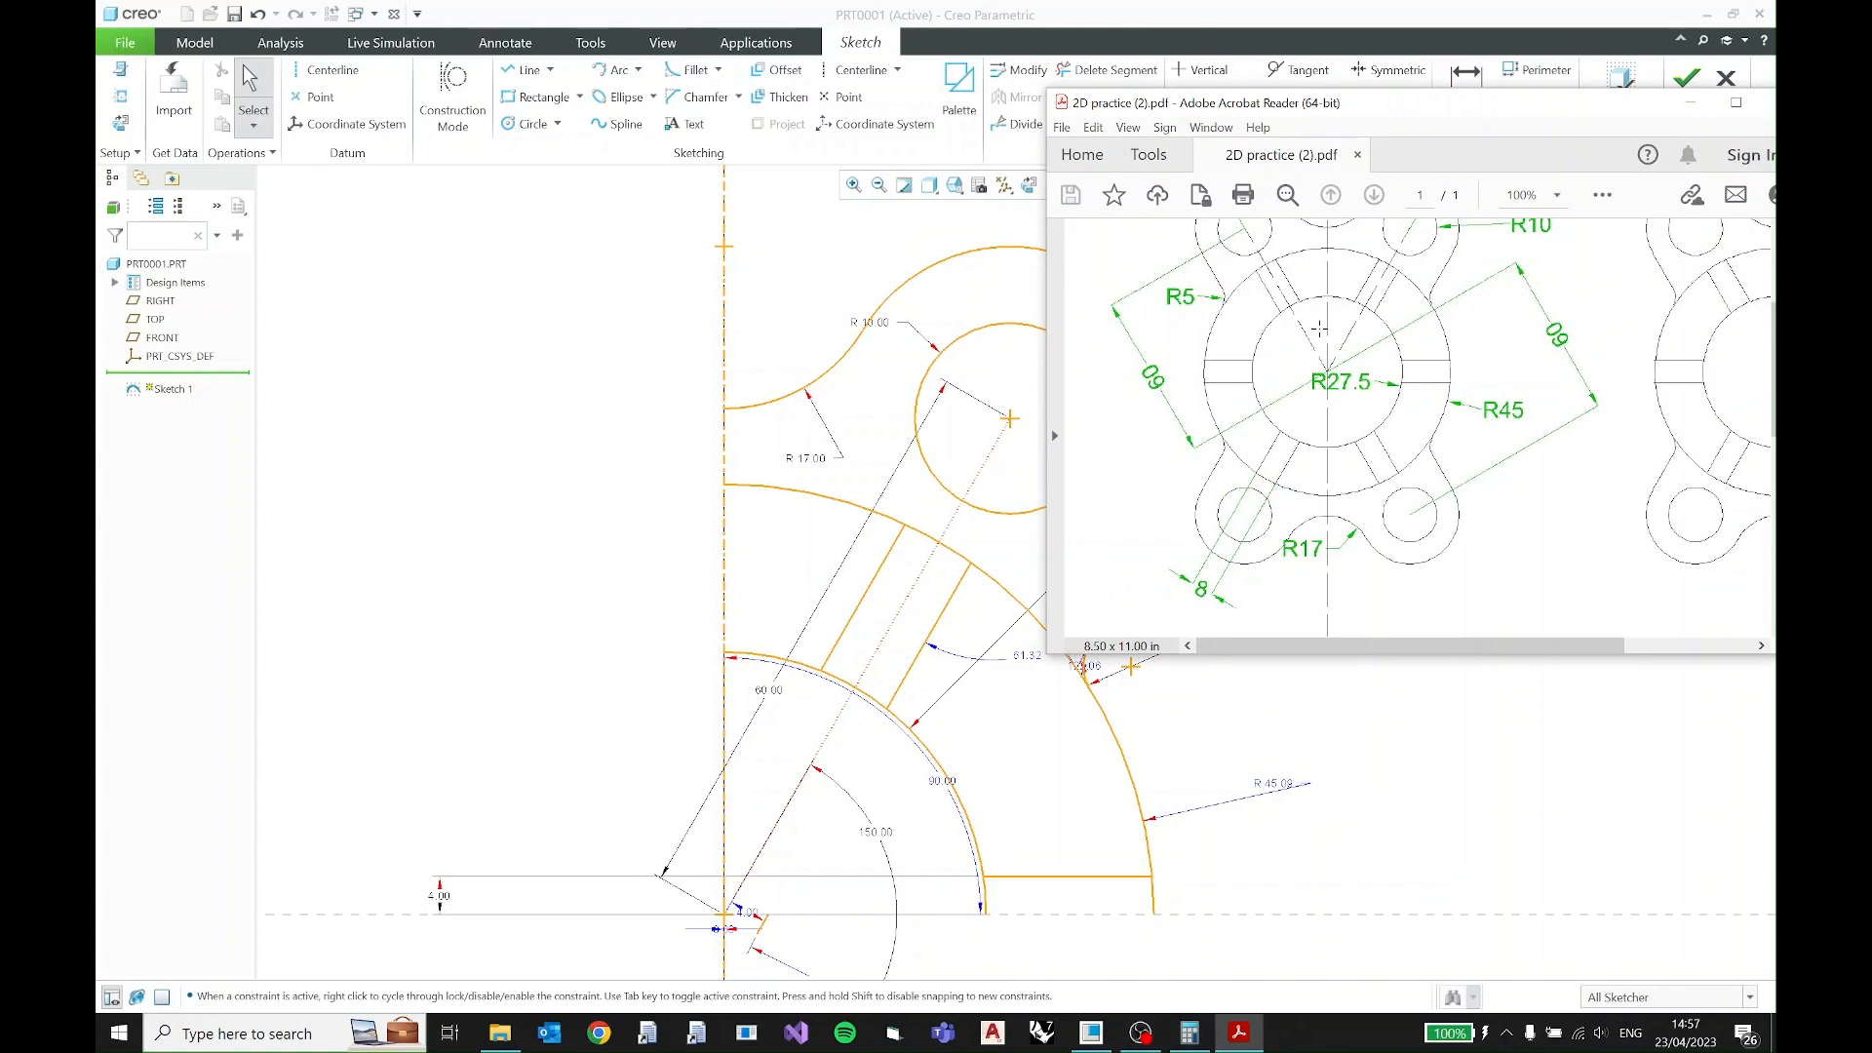
left_click(1691, 102)
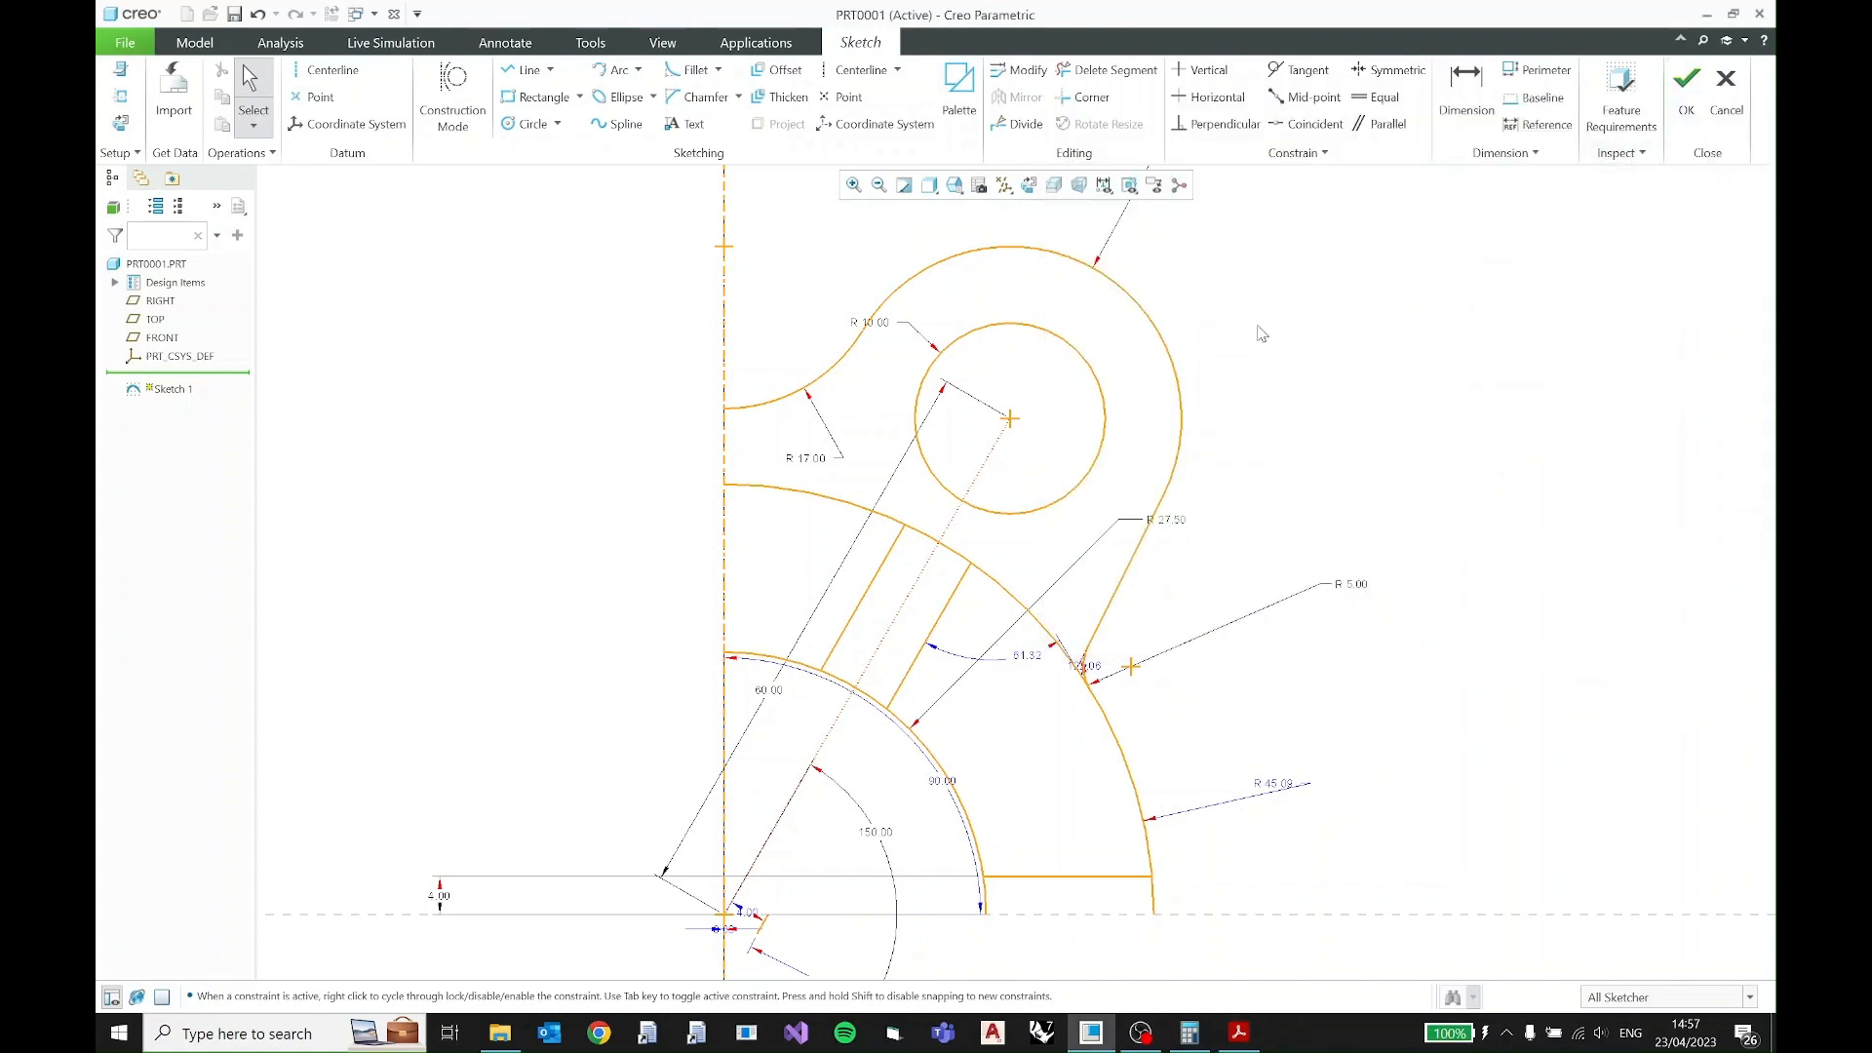
scroll(1299, 426, "up", 2)
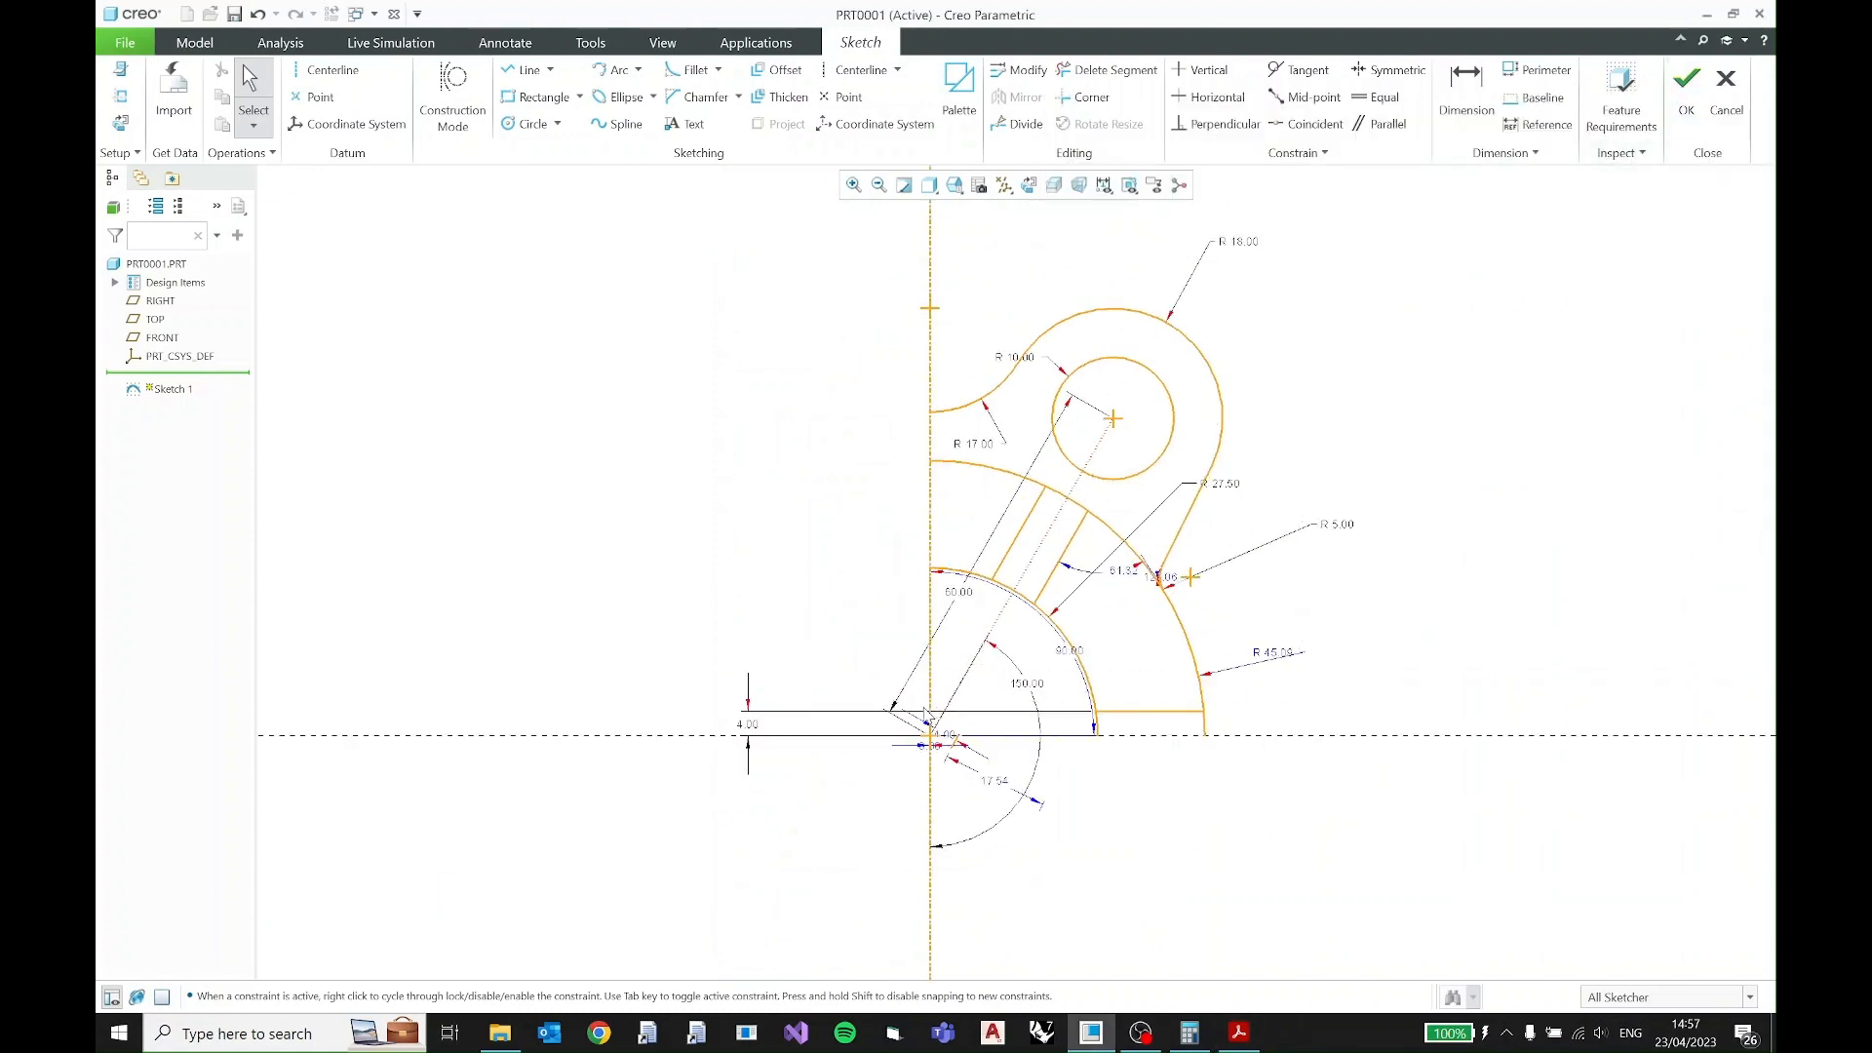
left_click_drag(920, 731, 1300, 260)
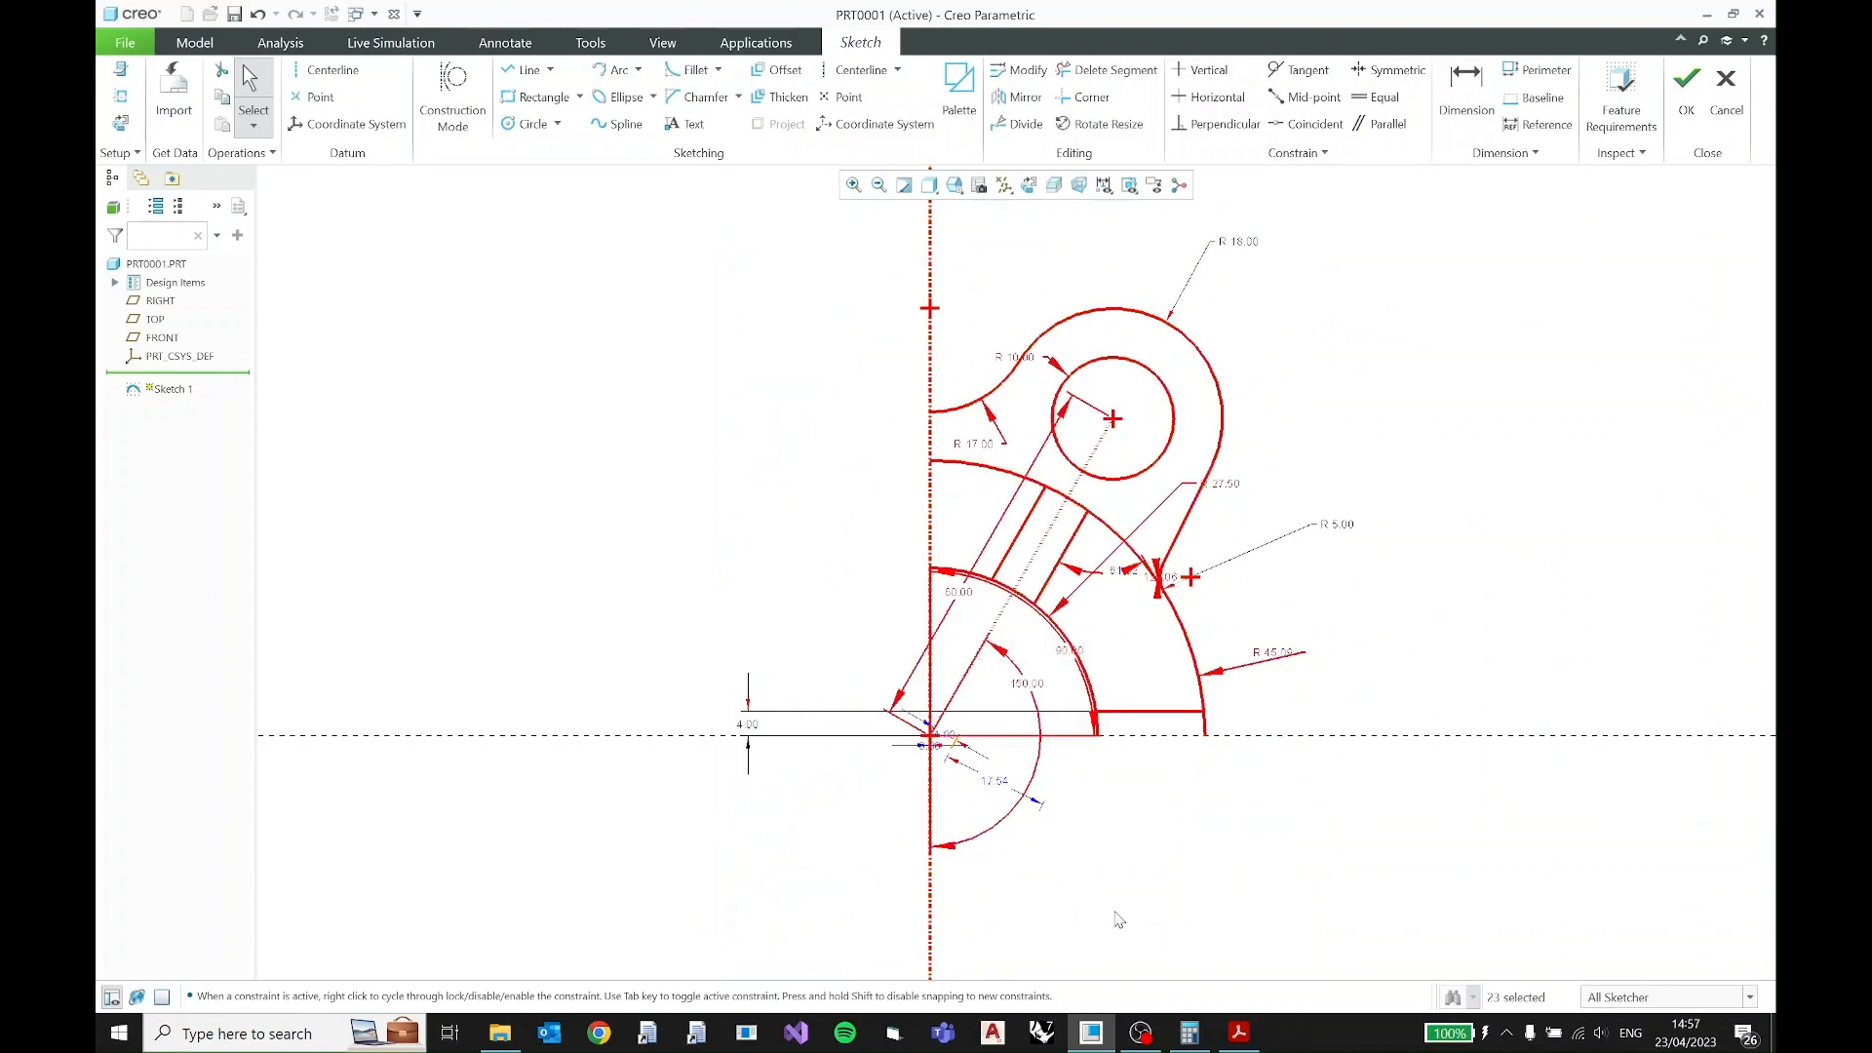
scroll(1121, 911, "up", 2)
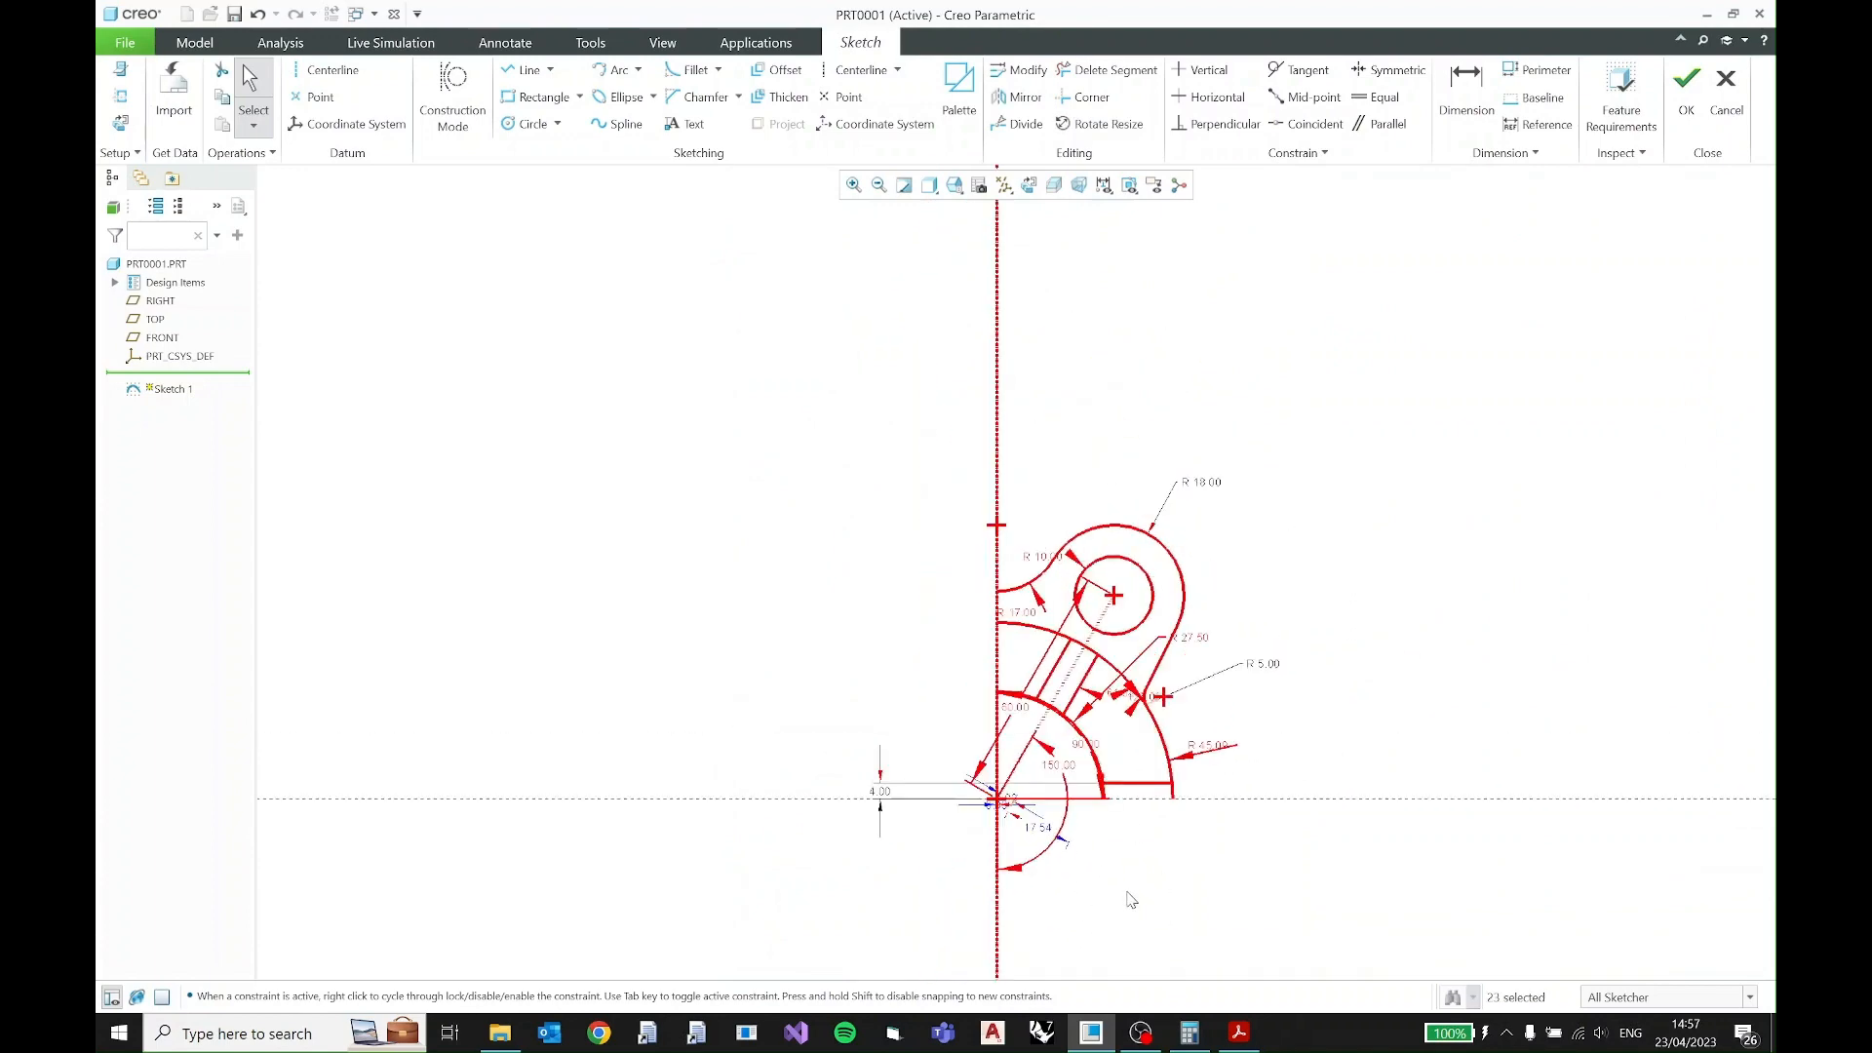
- Enlarge the PDF view and examine how the lobes and slots repeat around the center
left_click(1239, 1033)
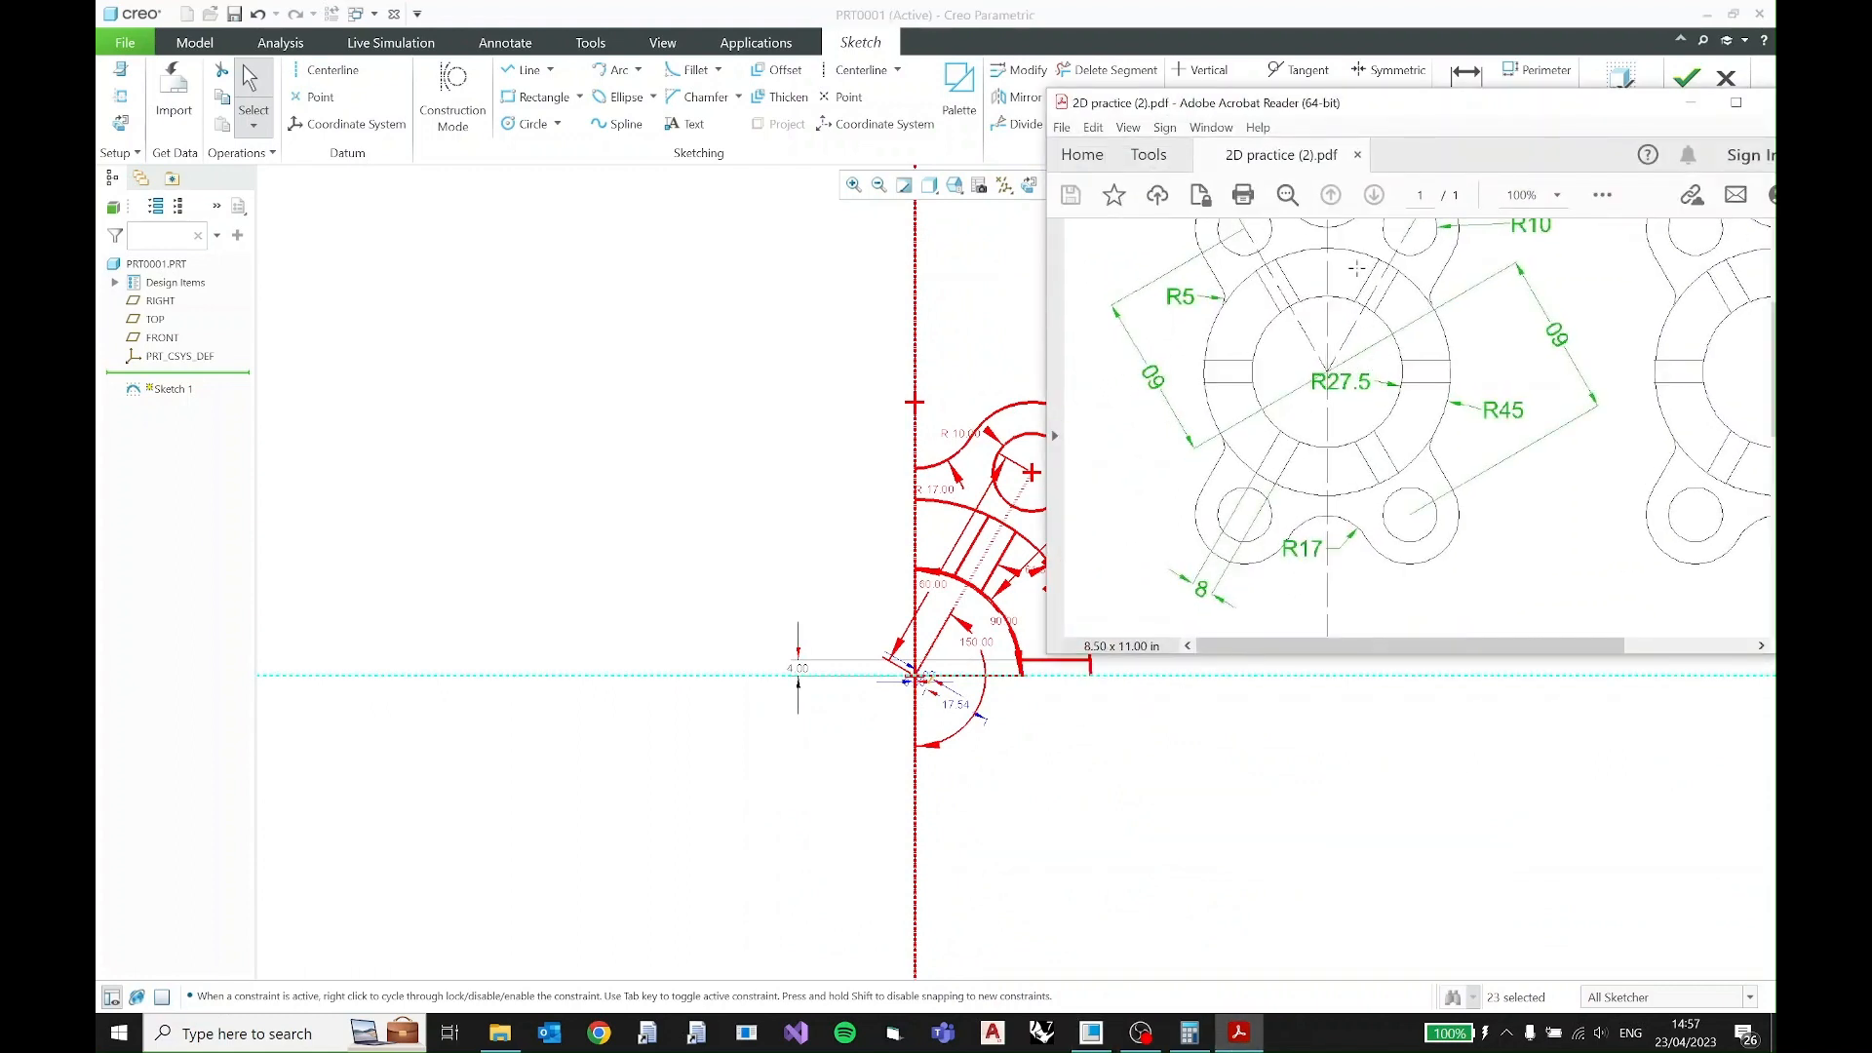
left_click_drag(1436, 657, 1432, 757)
scroll(1386, 539, "up", 3)
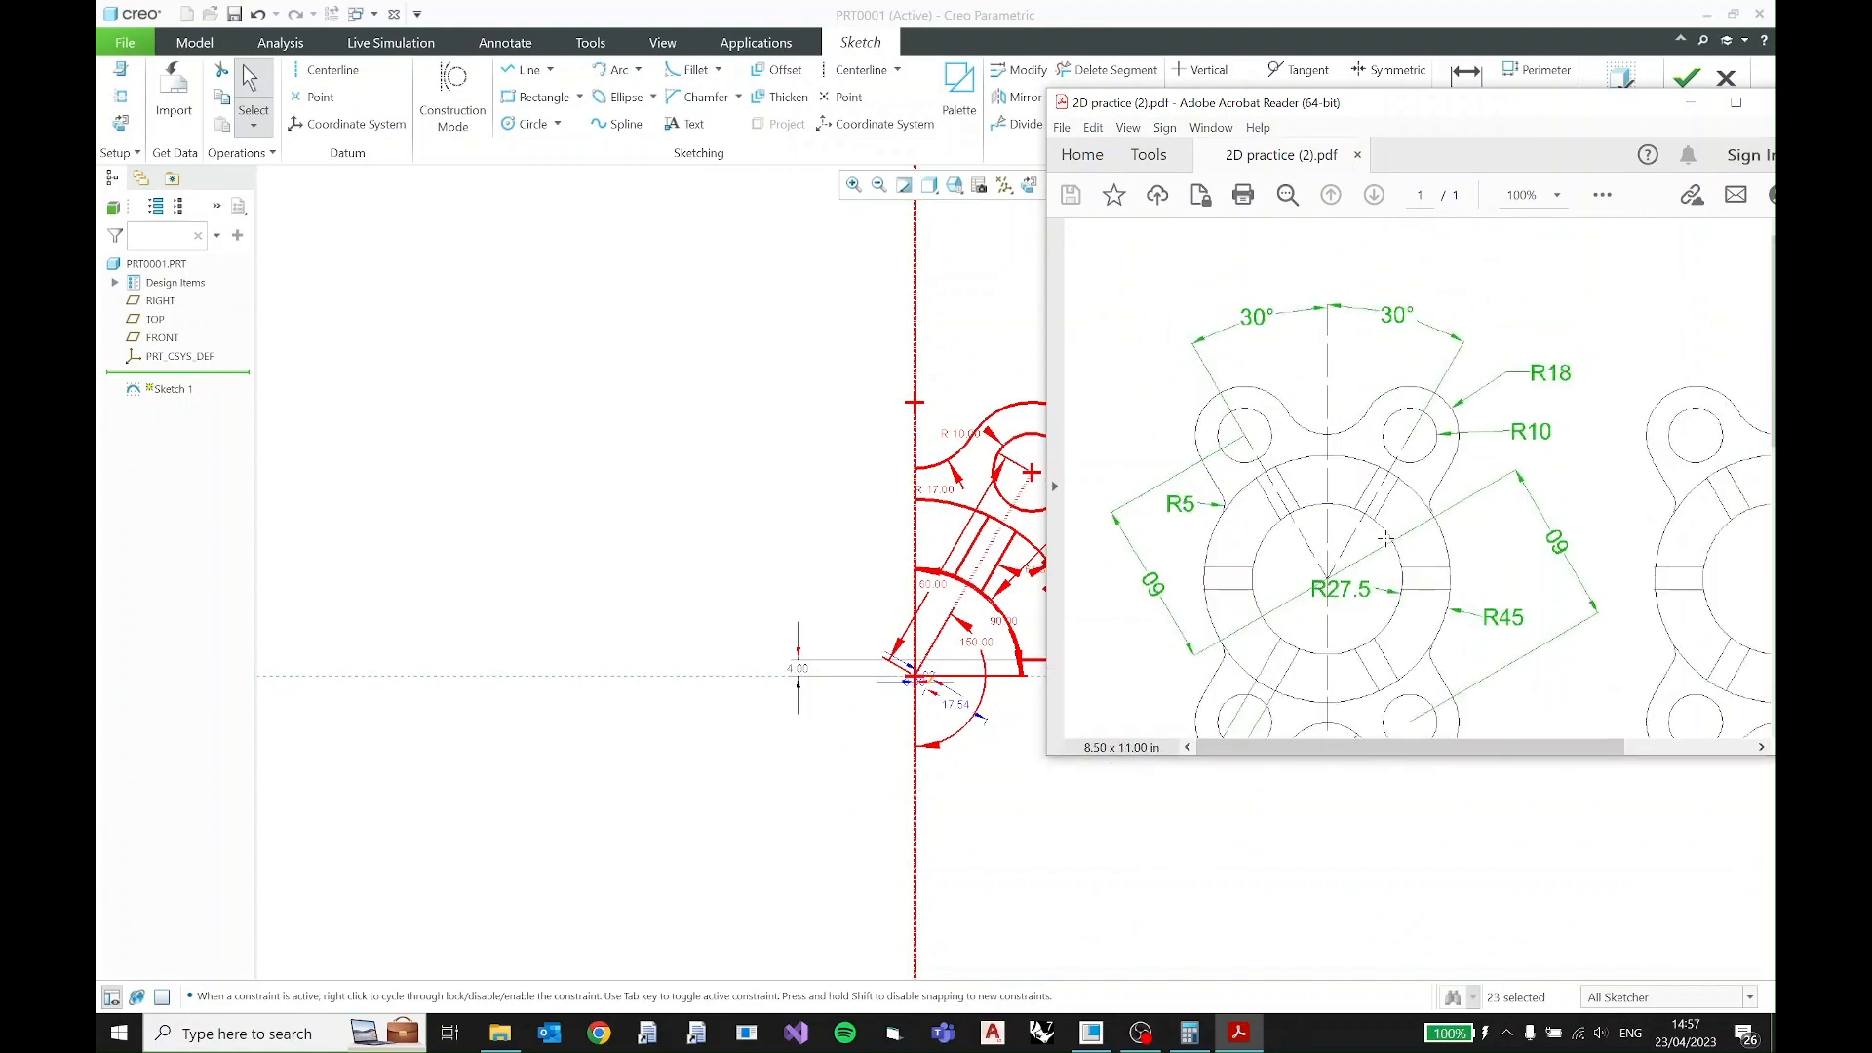
scroll(1343, 407, "down", 3)
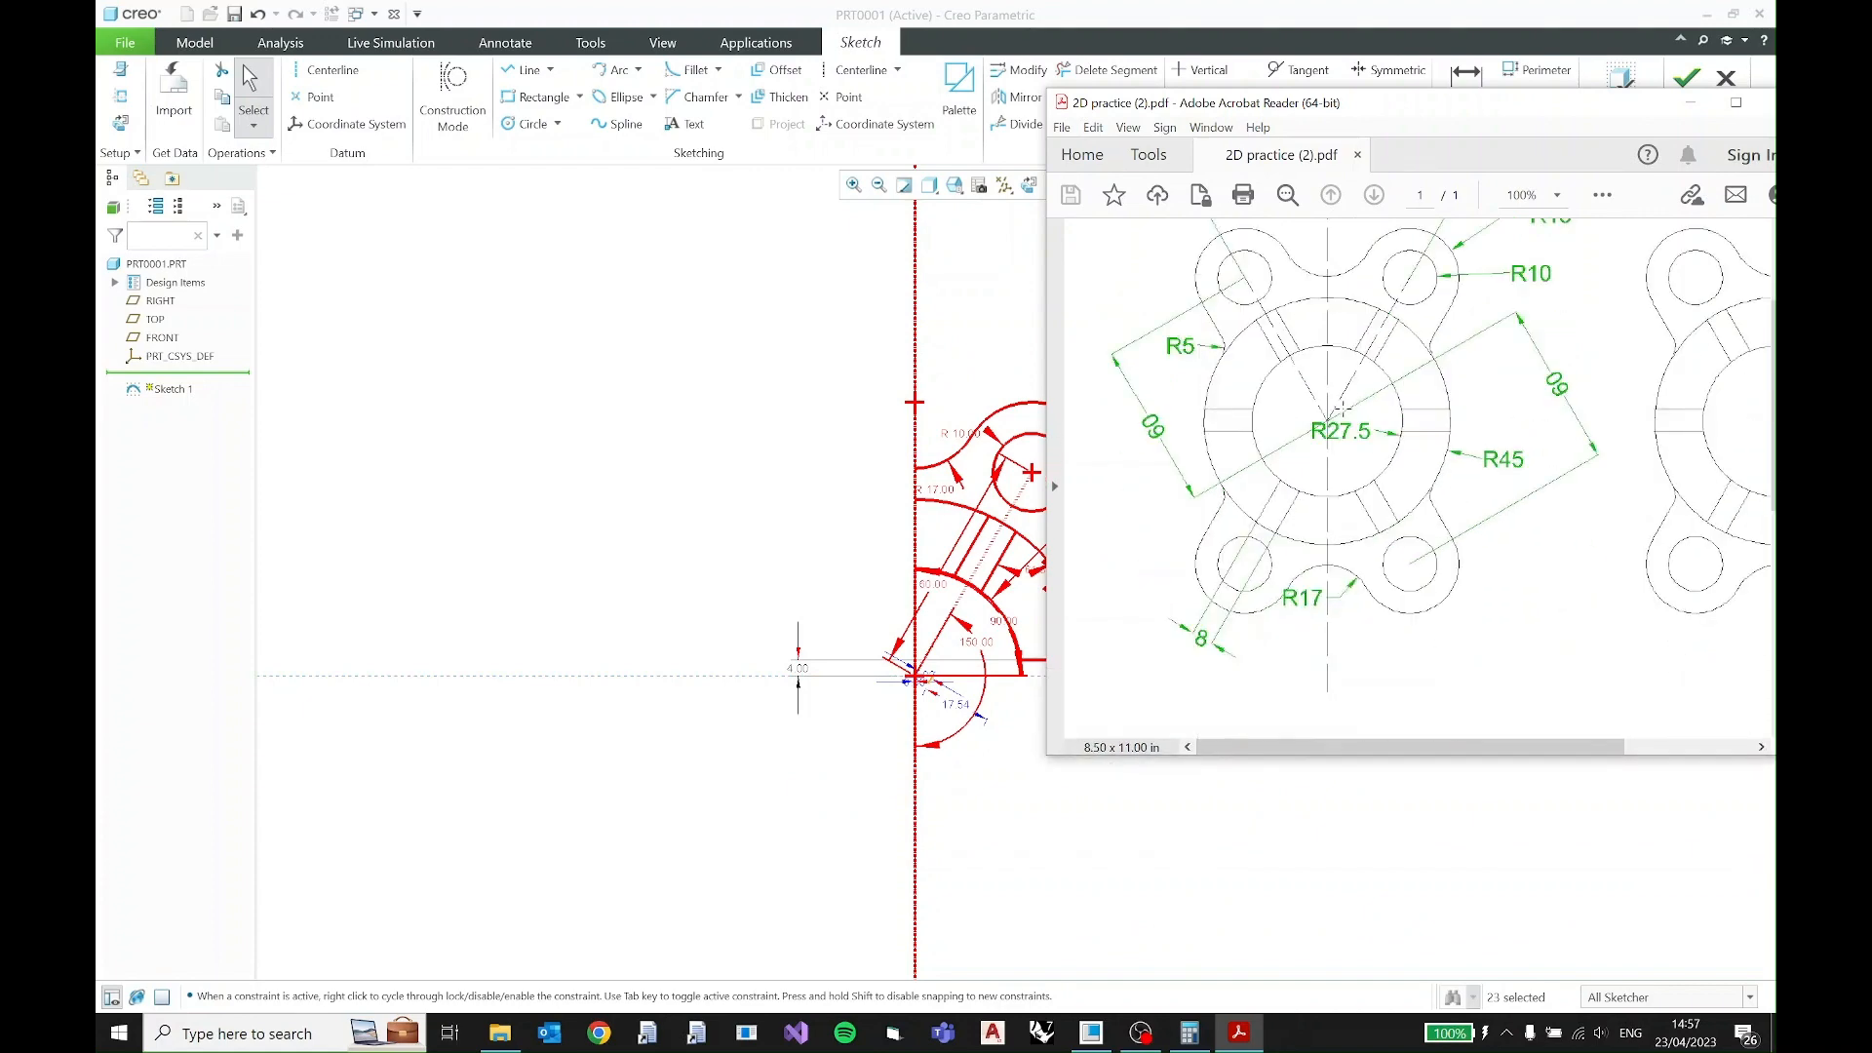
- Return from the PDF to the sketch and mirror the selected quadrant geometry about the horizontal reference
scroll(1351, 385, "up", 3)
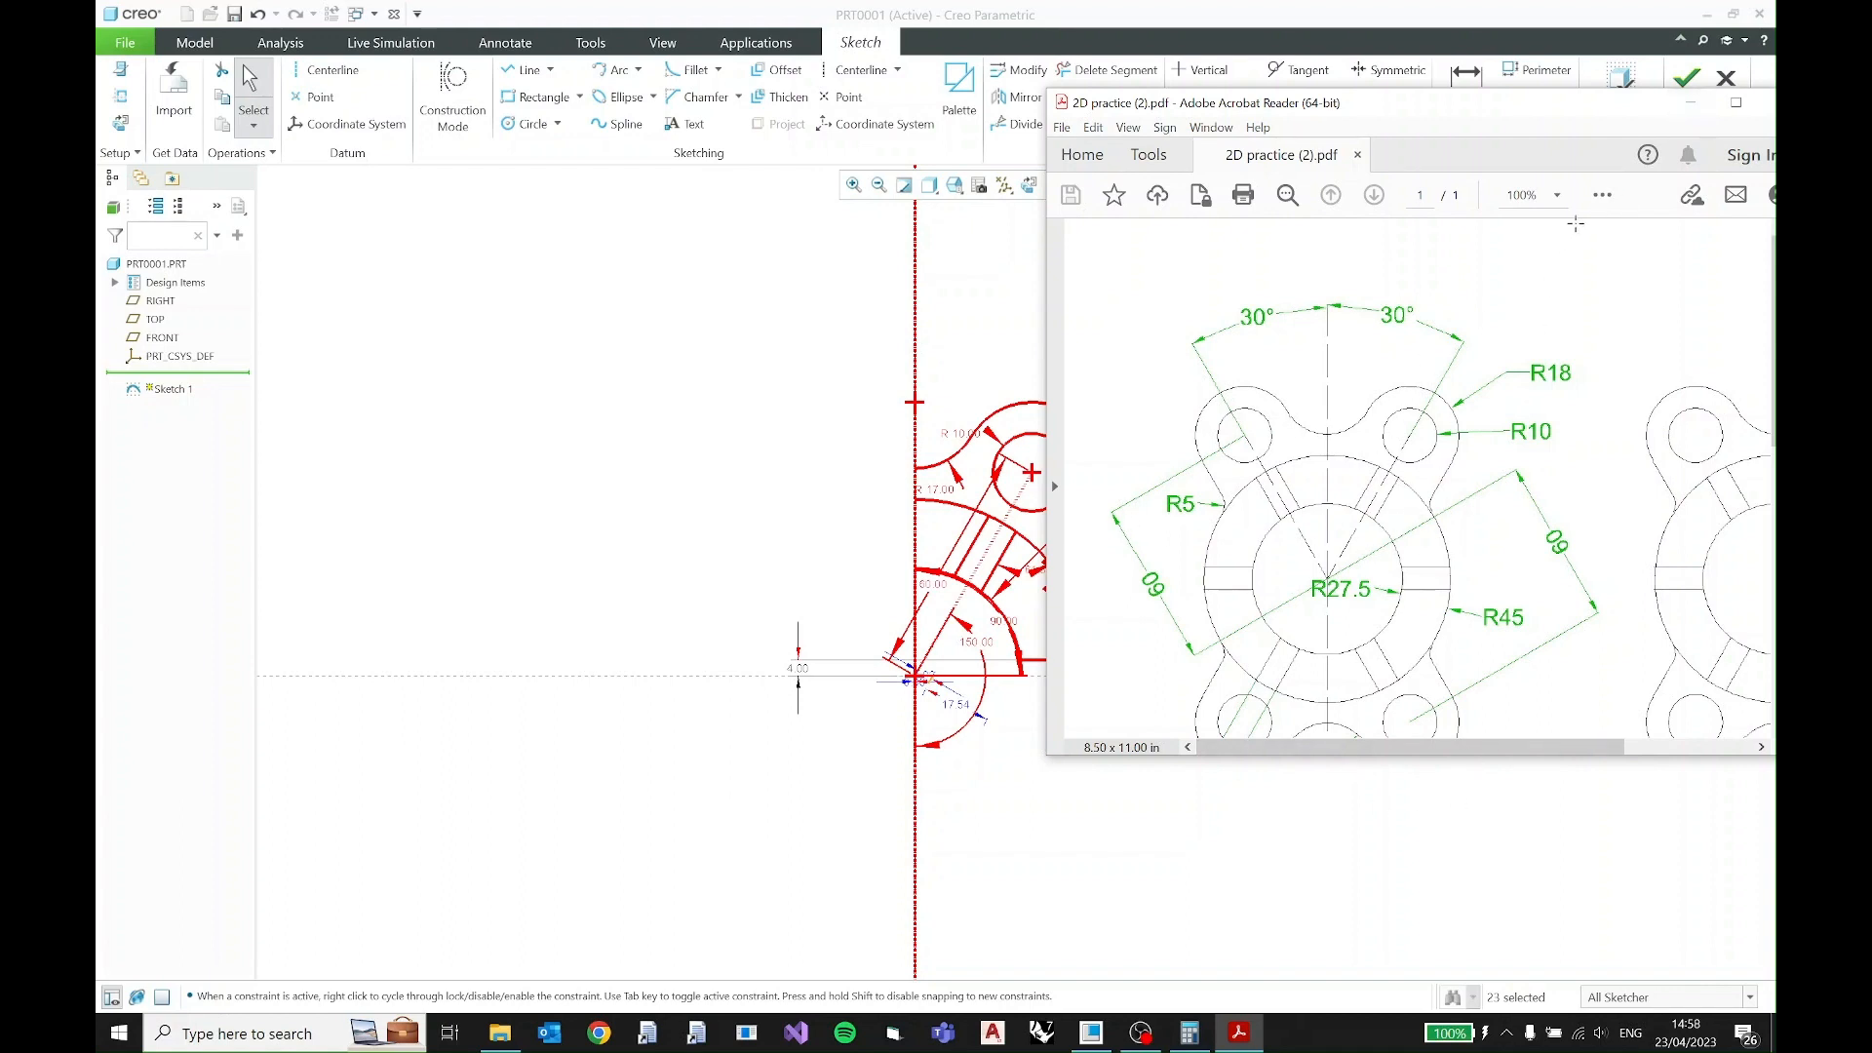
left_click(1690, 103)
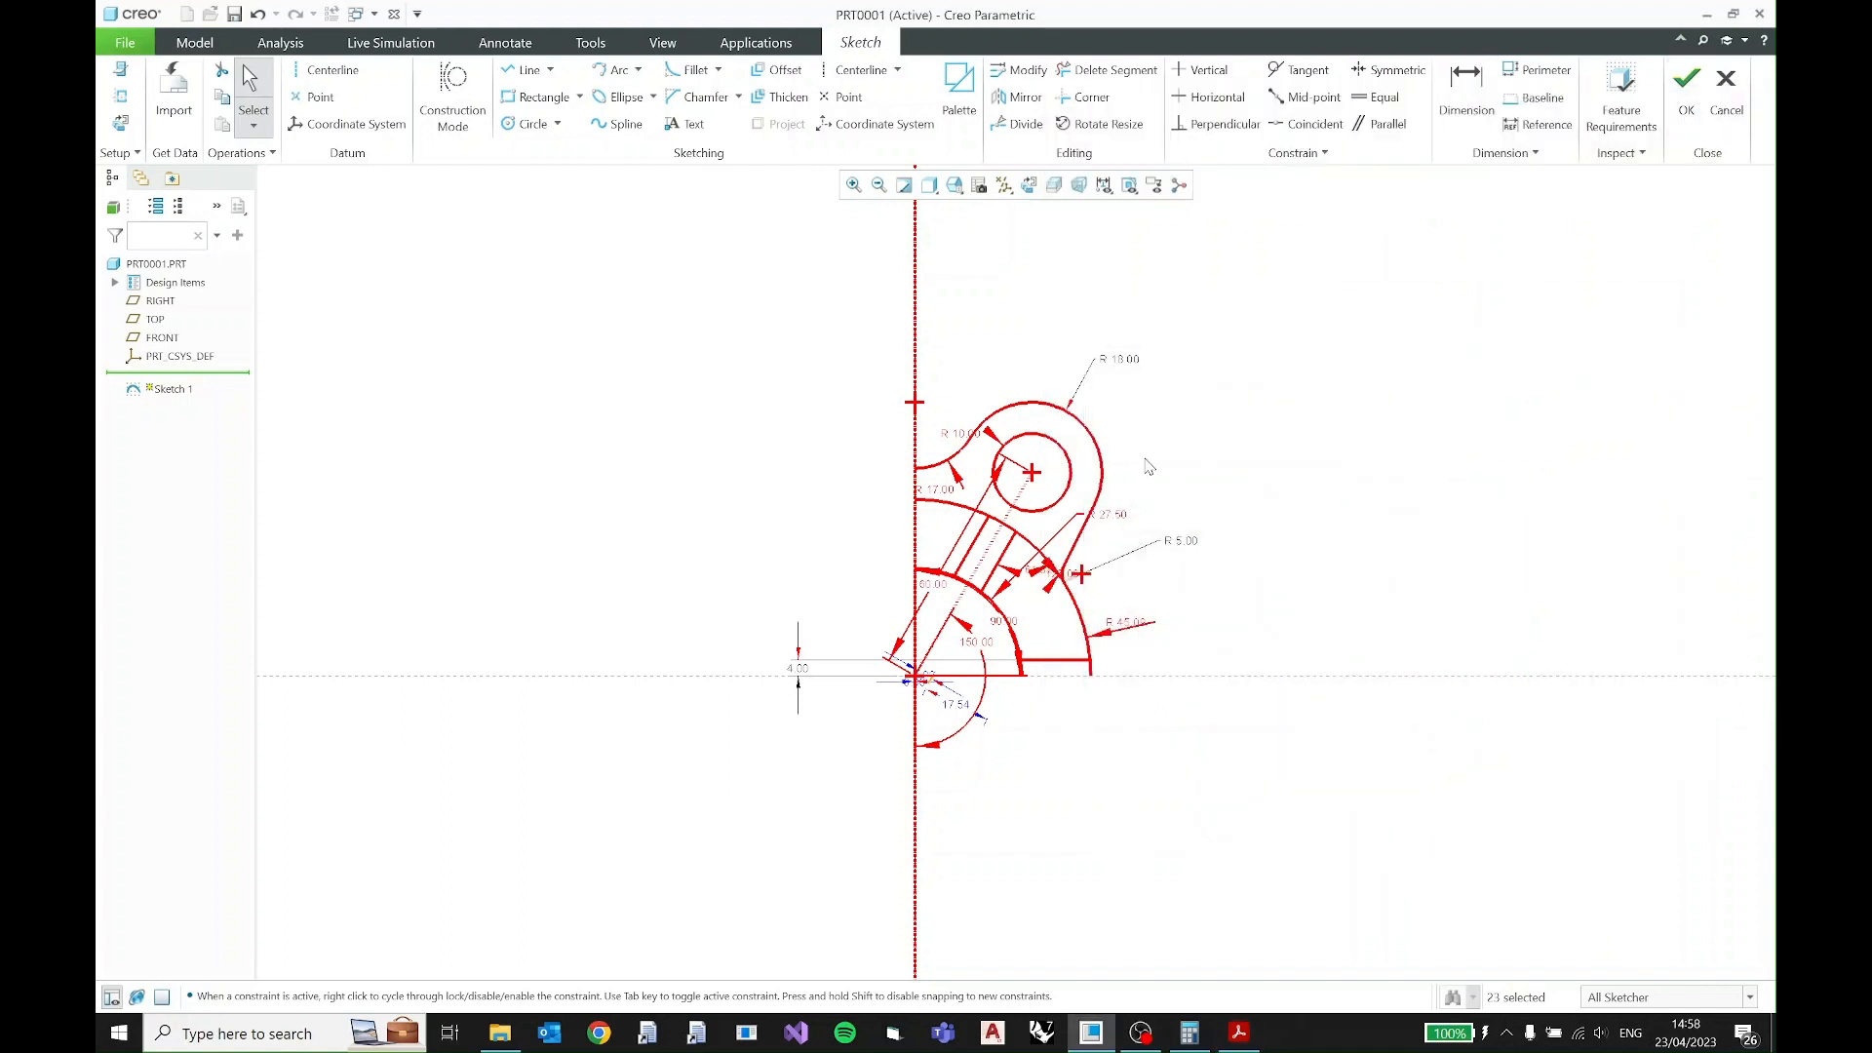
left_click(1017, 101)
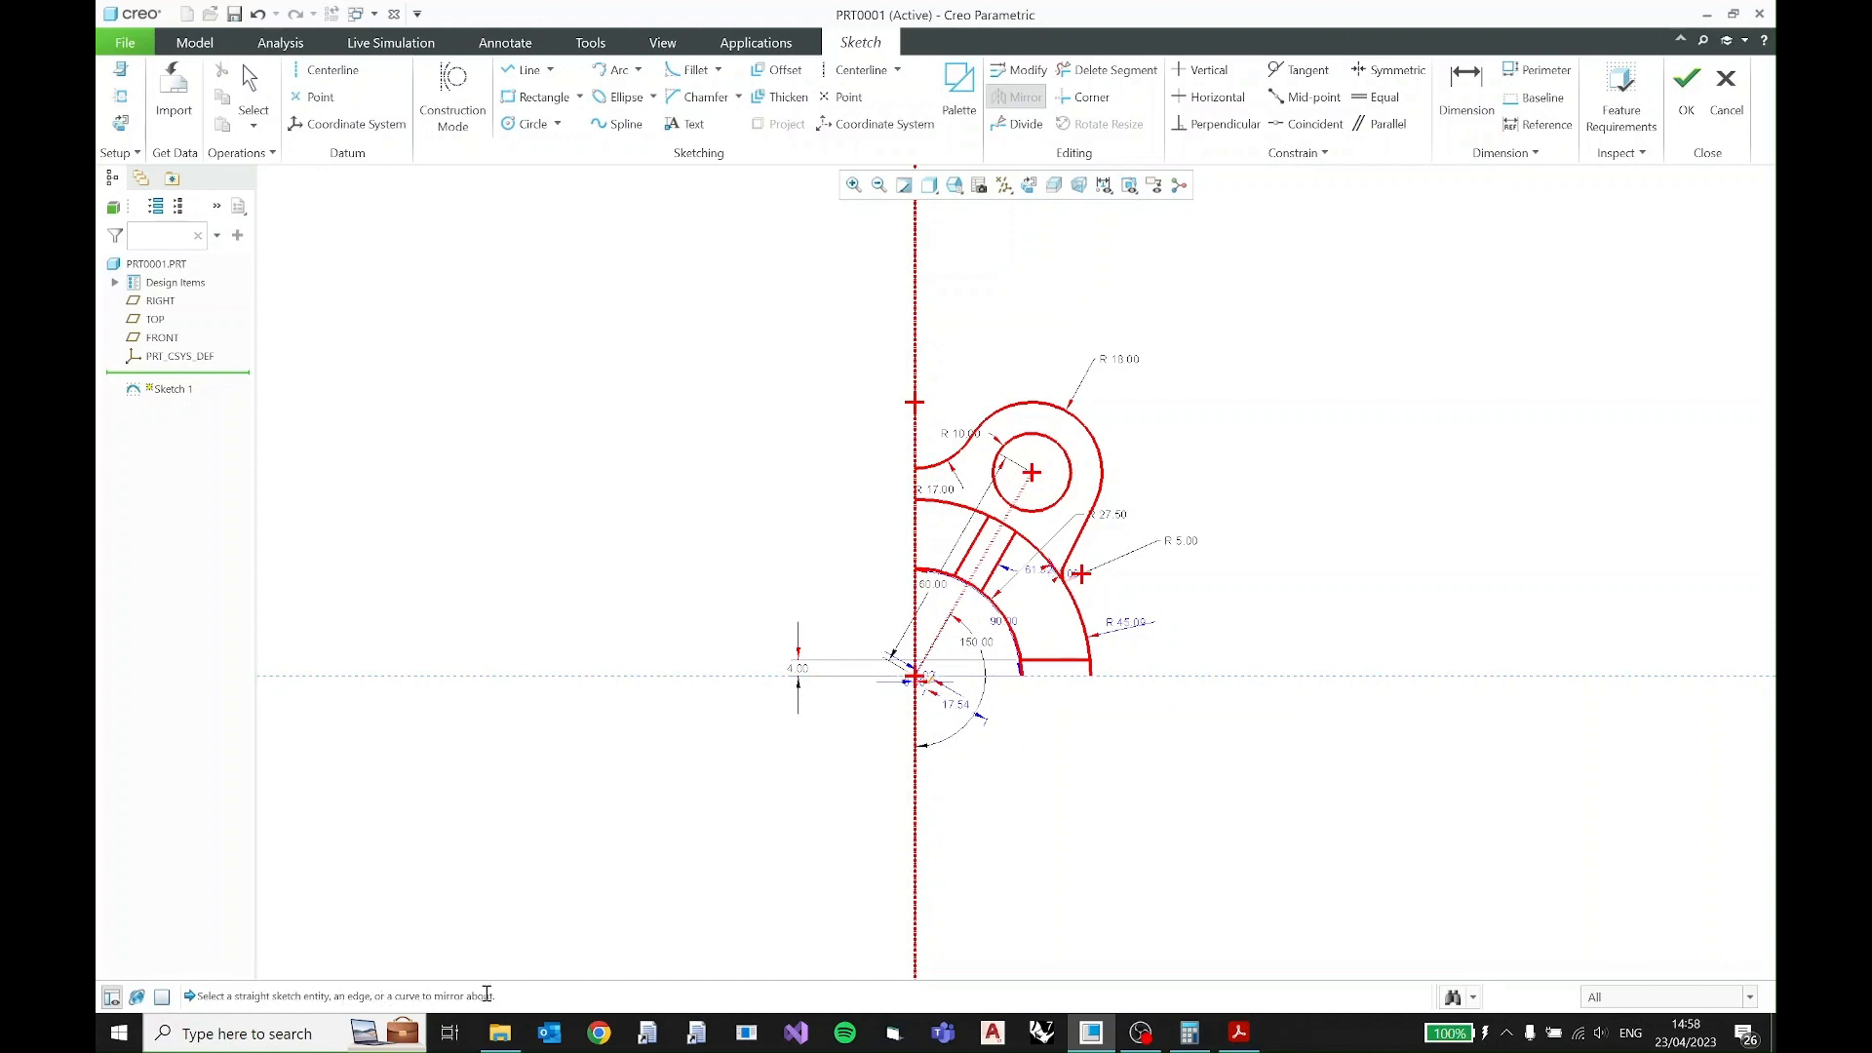
left_click(1168, 671)
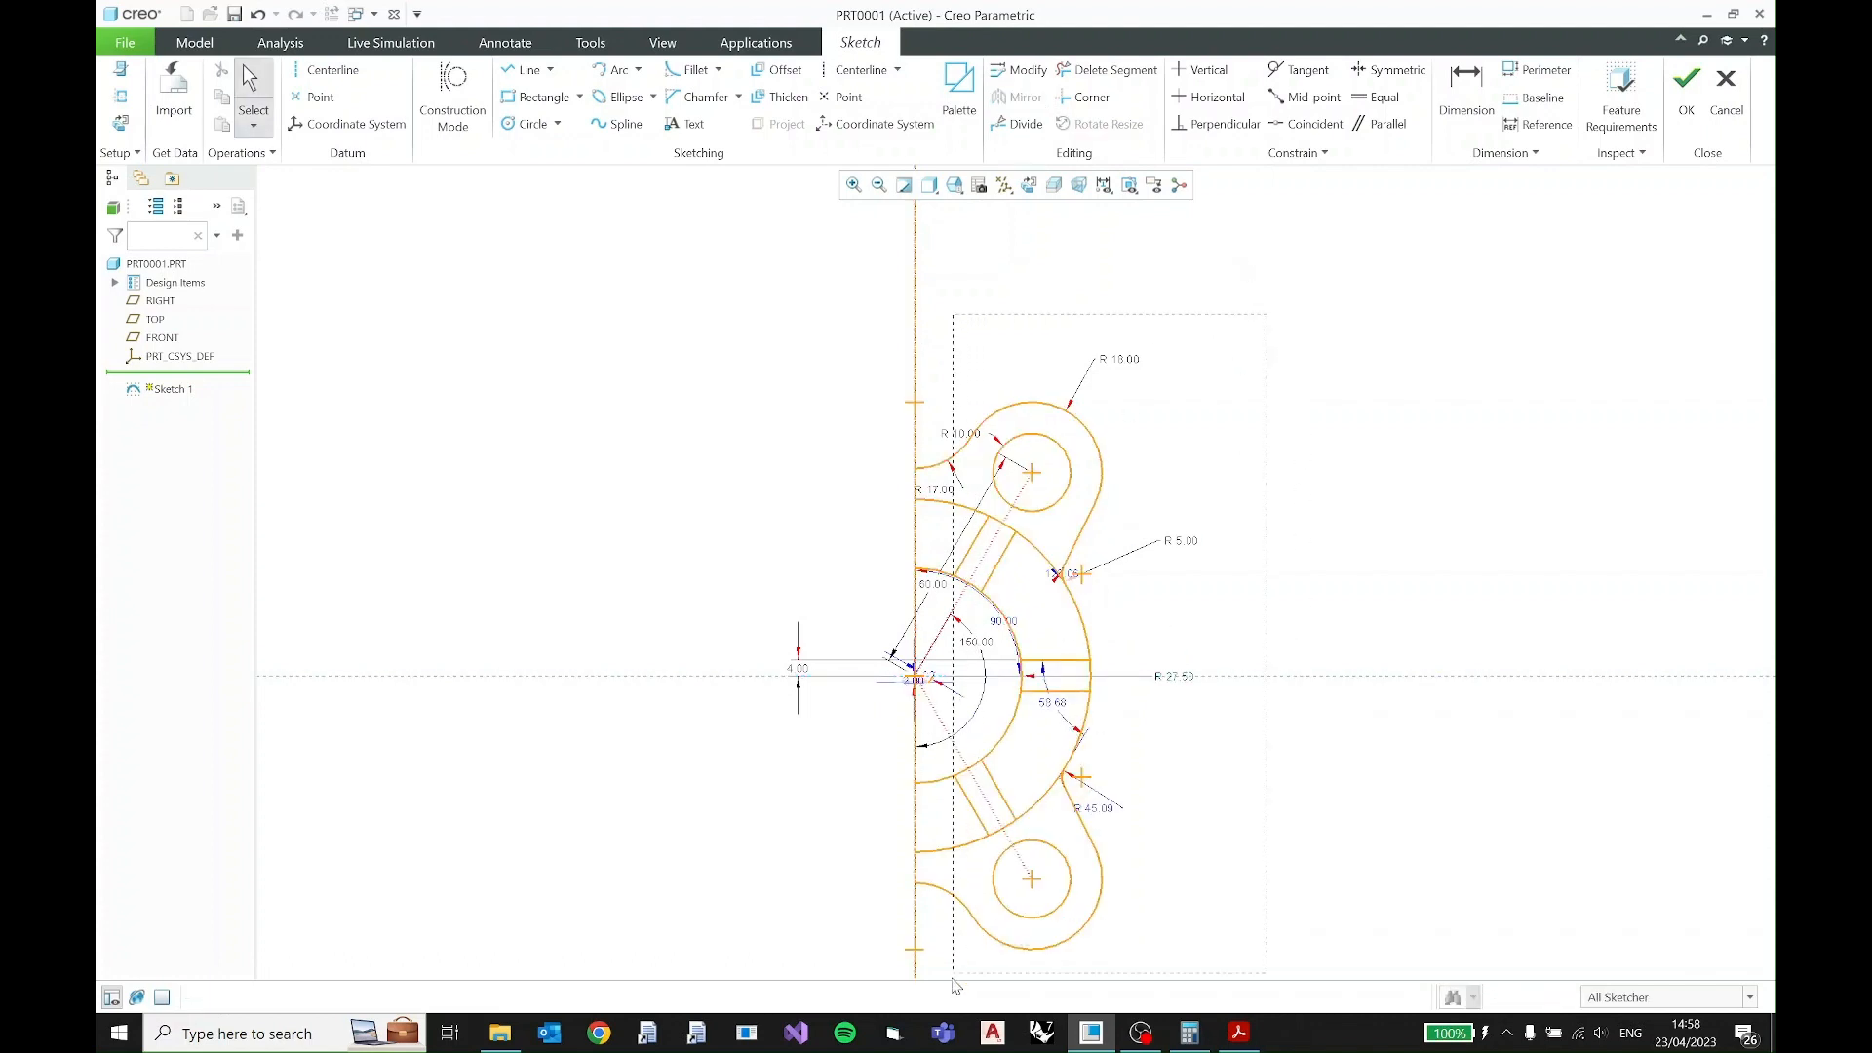
- Select all the geometry of the half profile and mirror it about the vertical centerline
key("ctrl+a")
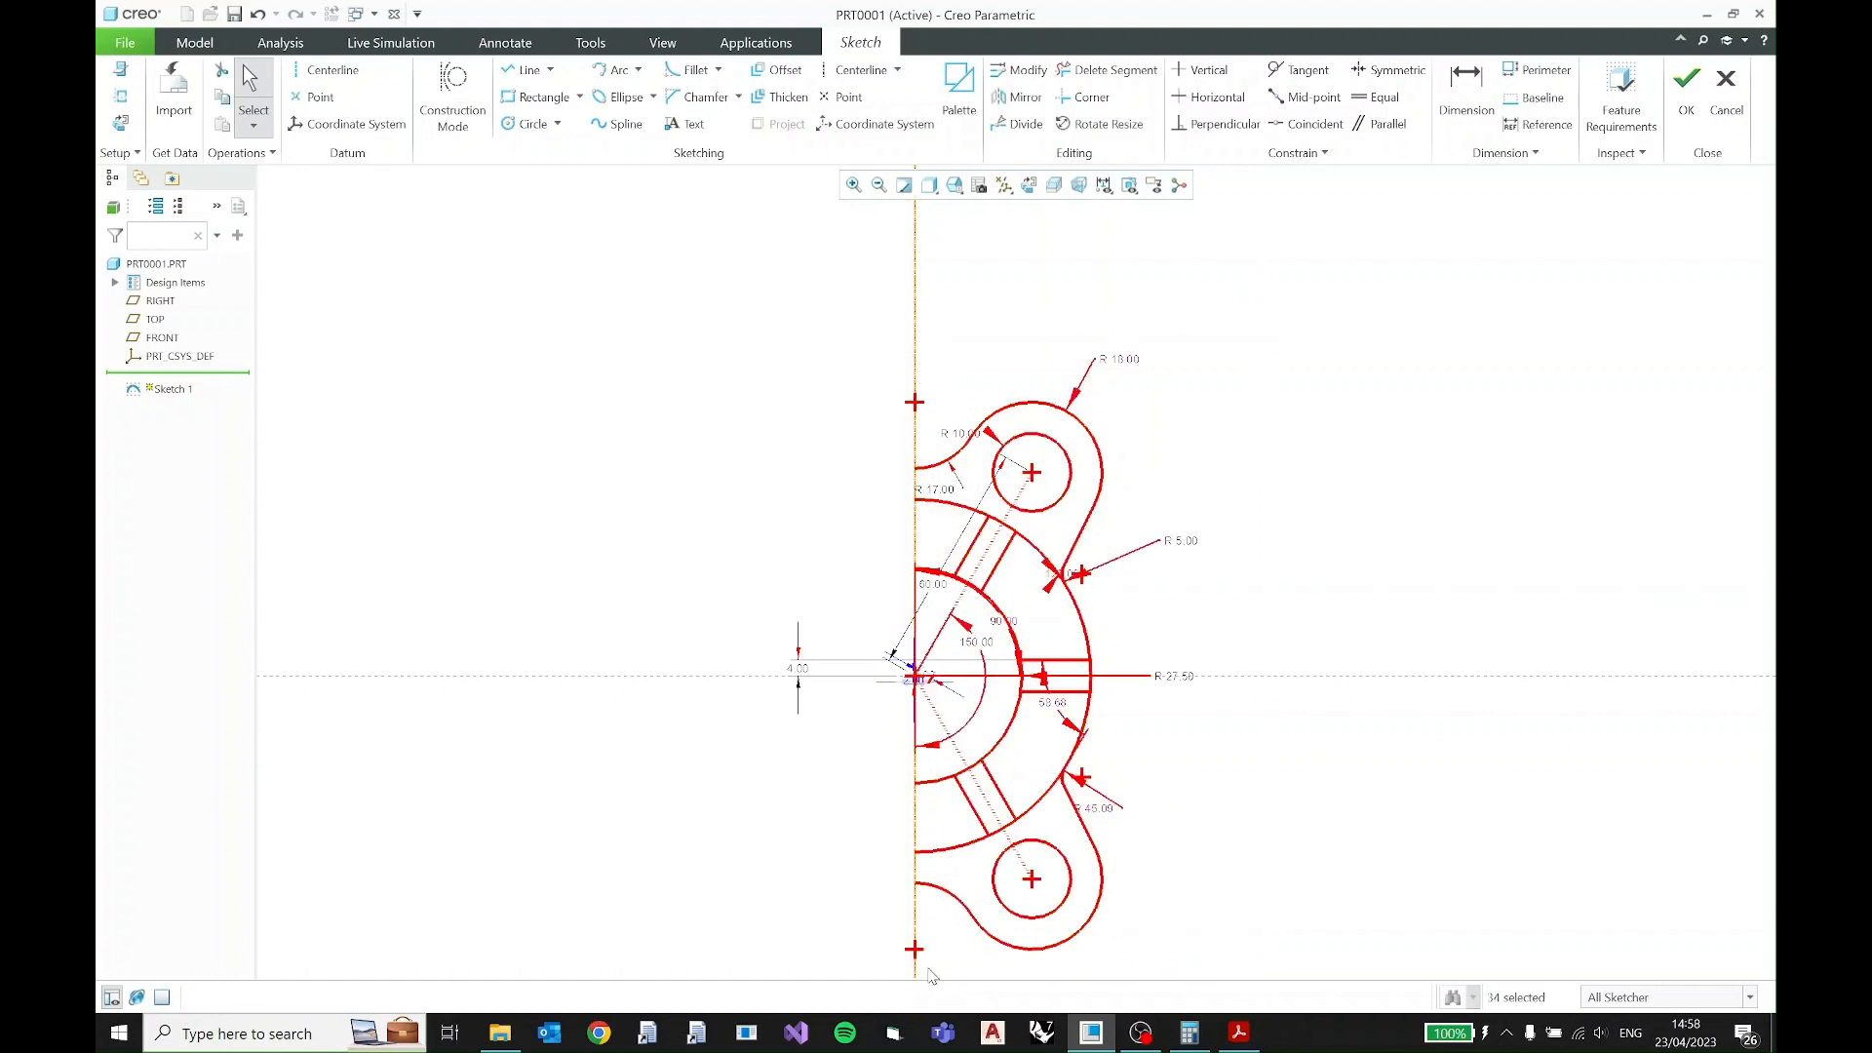
left_click(1019, 97)
left_click(916, 288)
left_click(1335, 408)
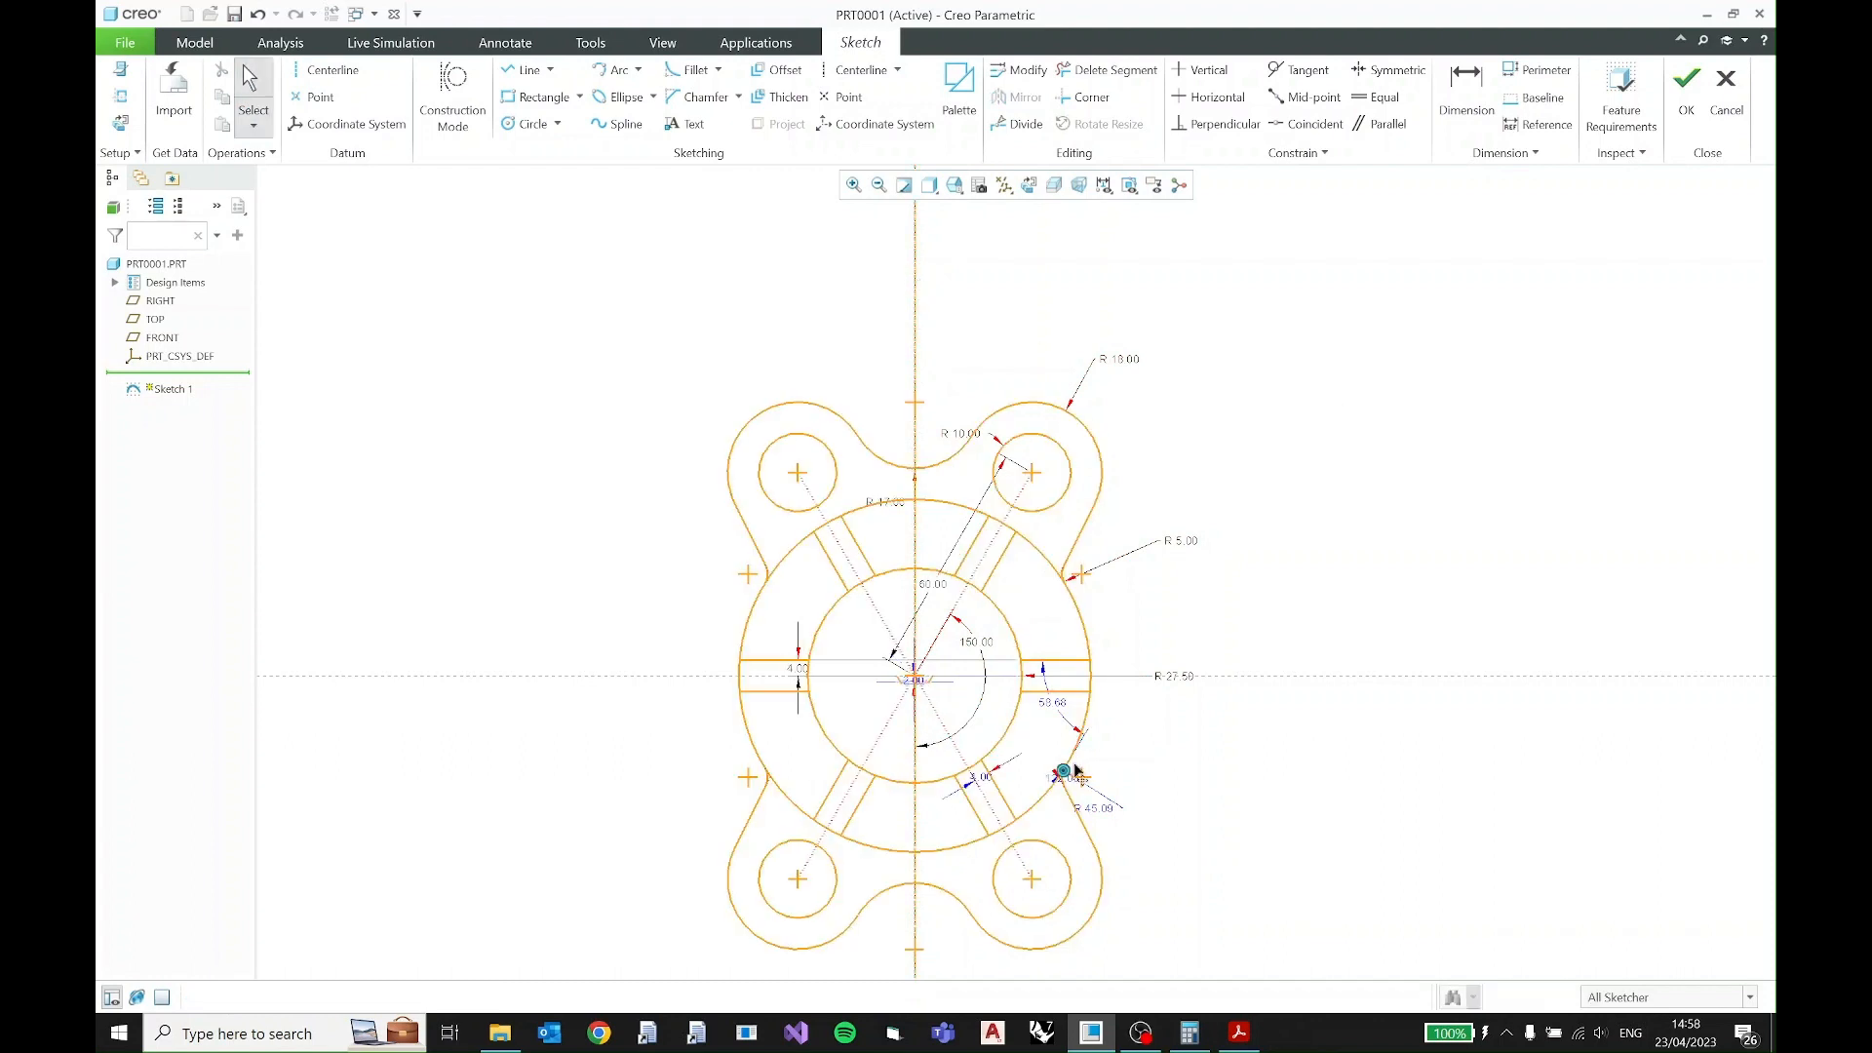
- Reorient the sketch to its flat 2D view and turn off the display of dimensions
middle_click_drag(1119, 746, 1150, 690)
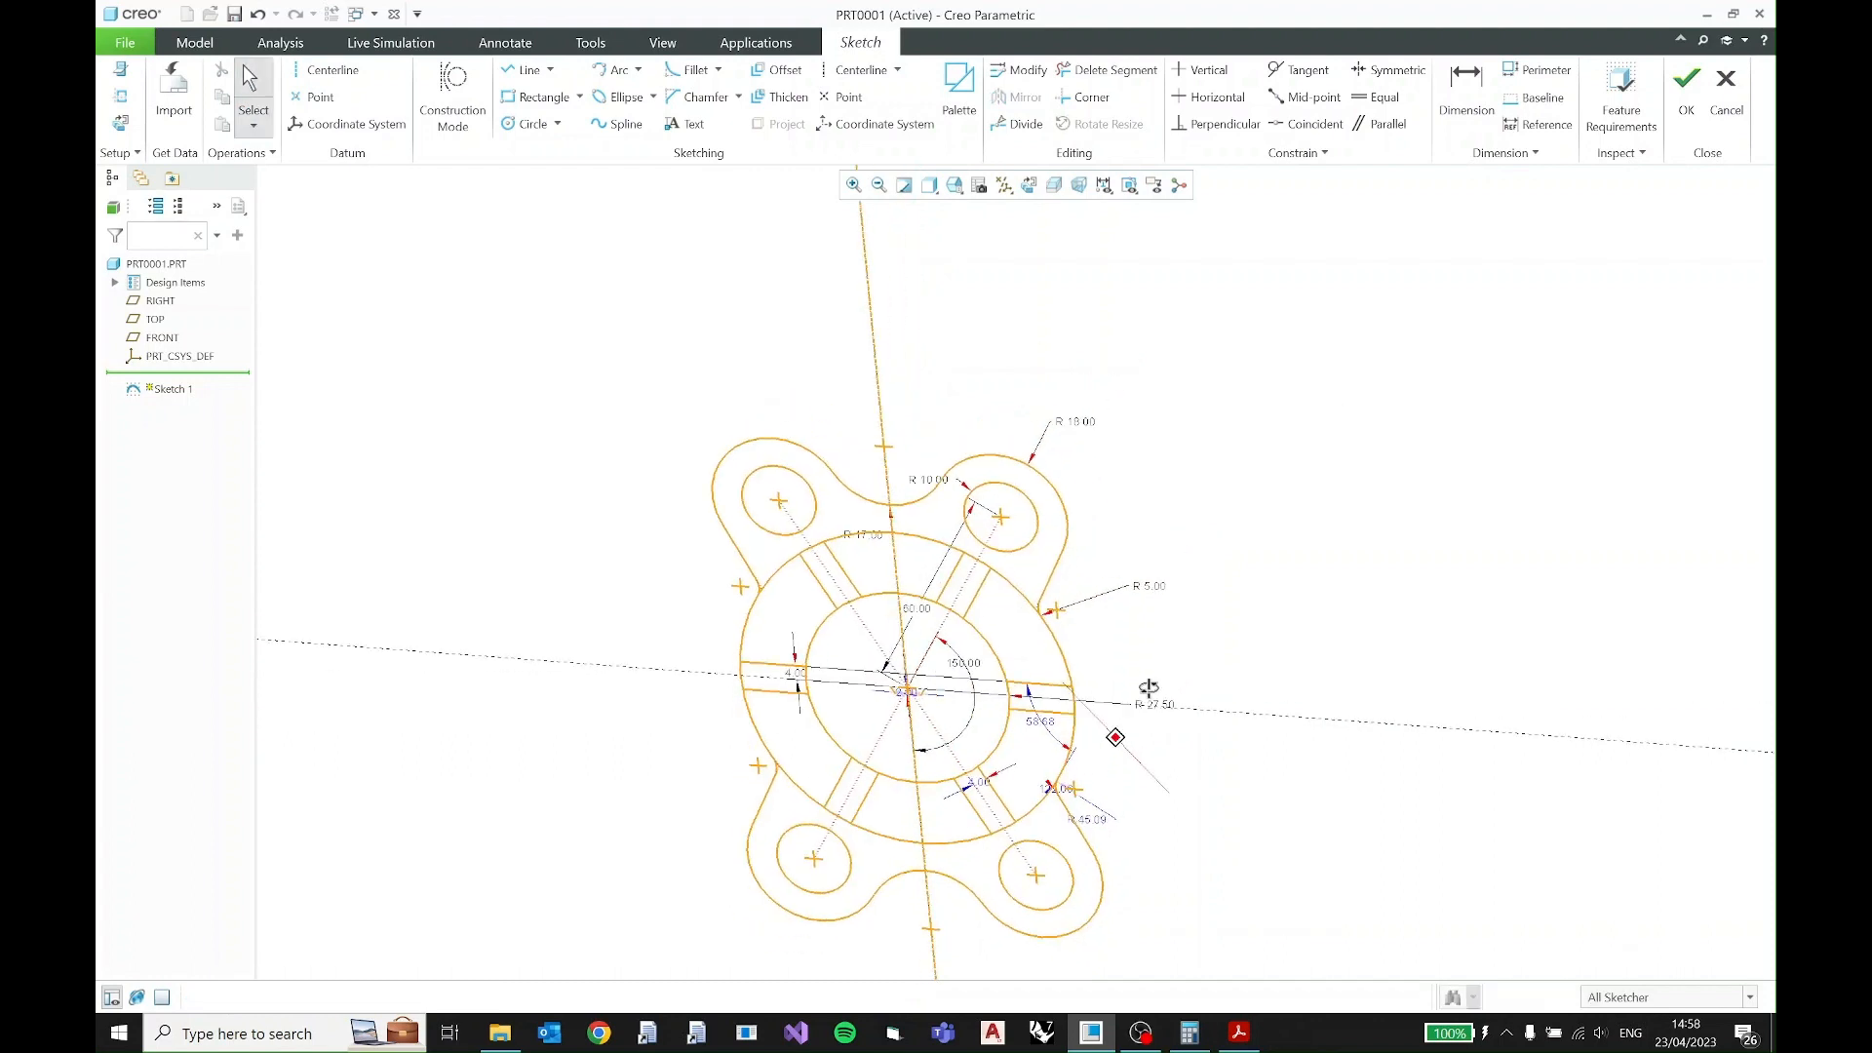
left_click(1029, 186)
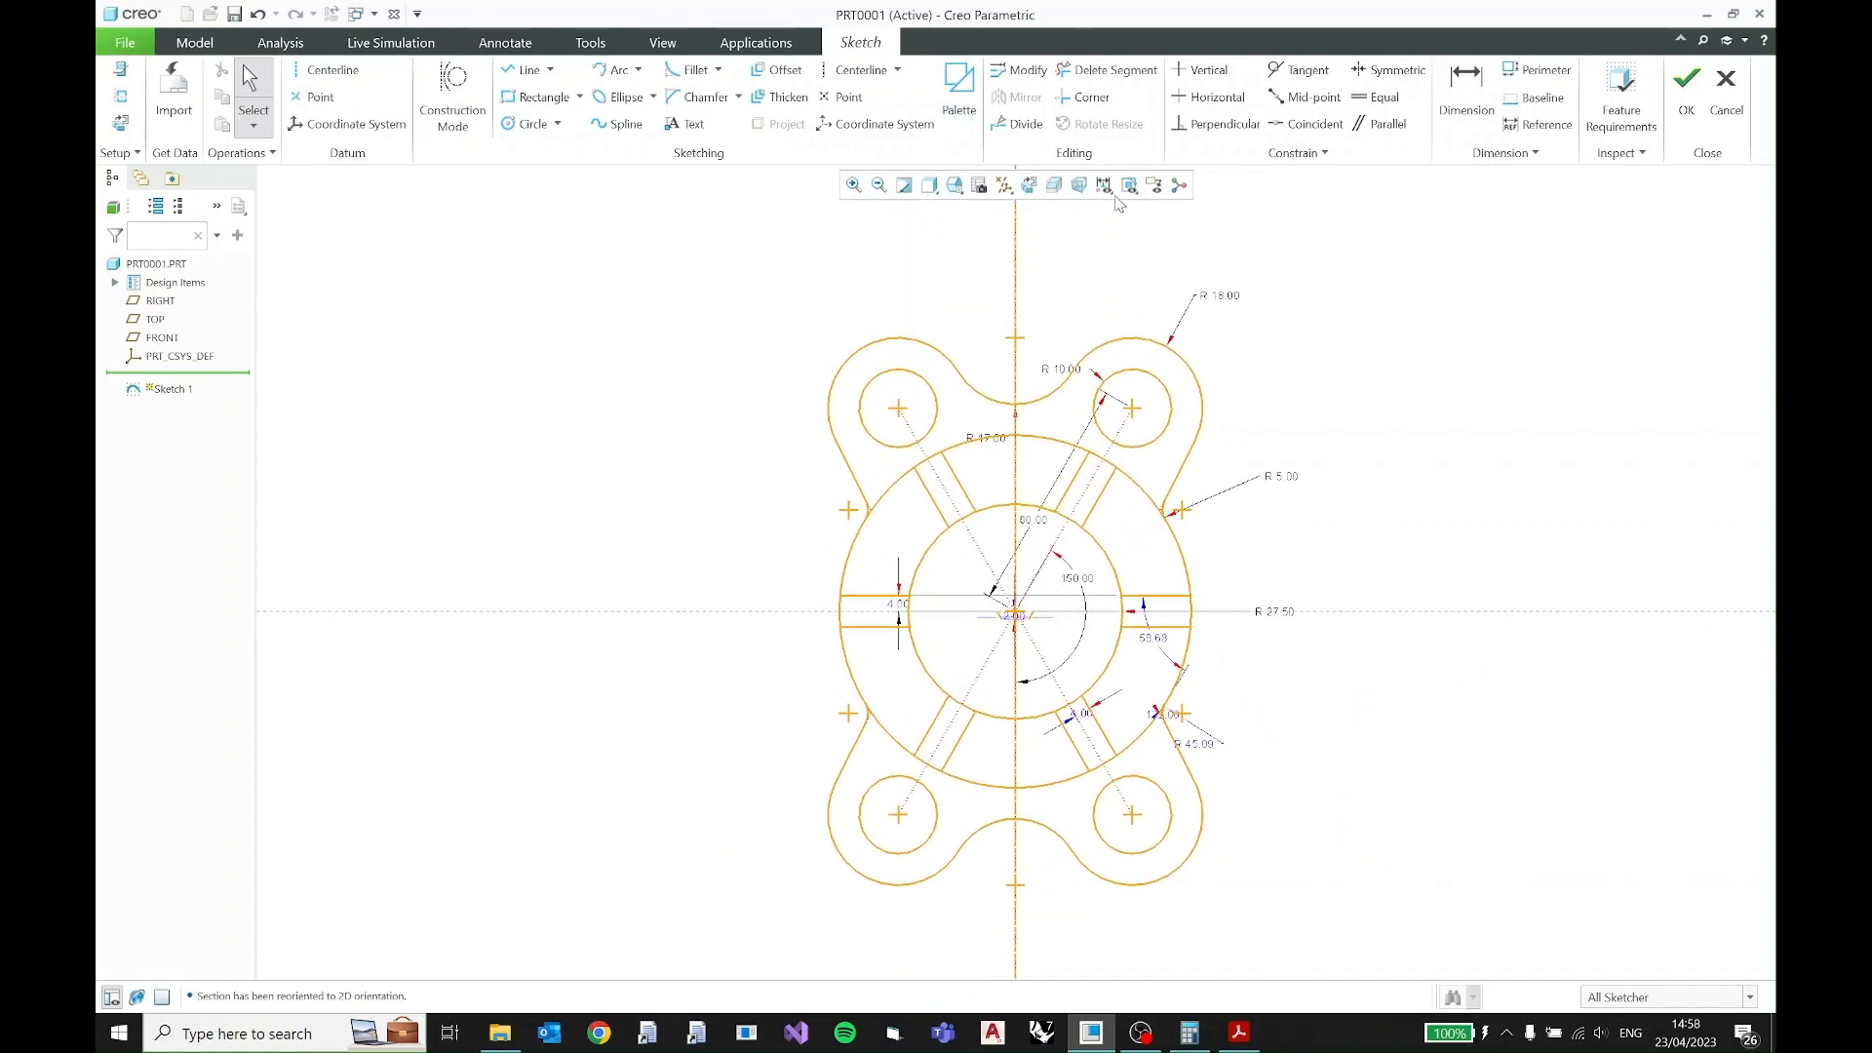
left_click(1103, 185)
left_click(1104, 231)
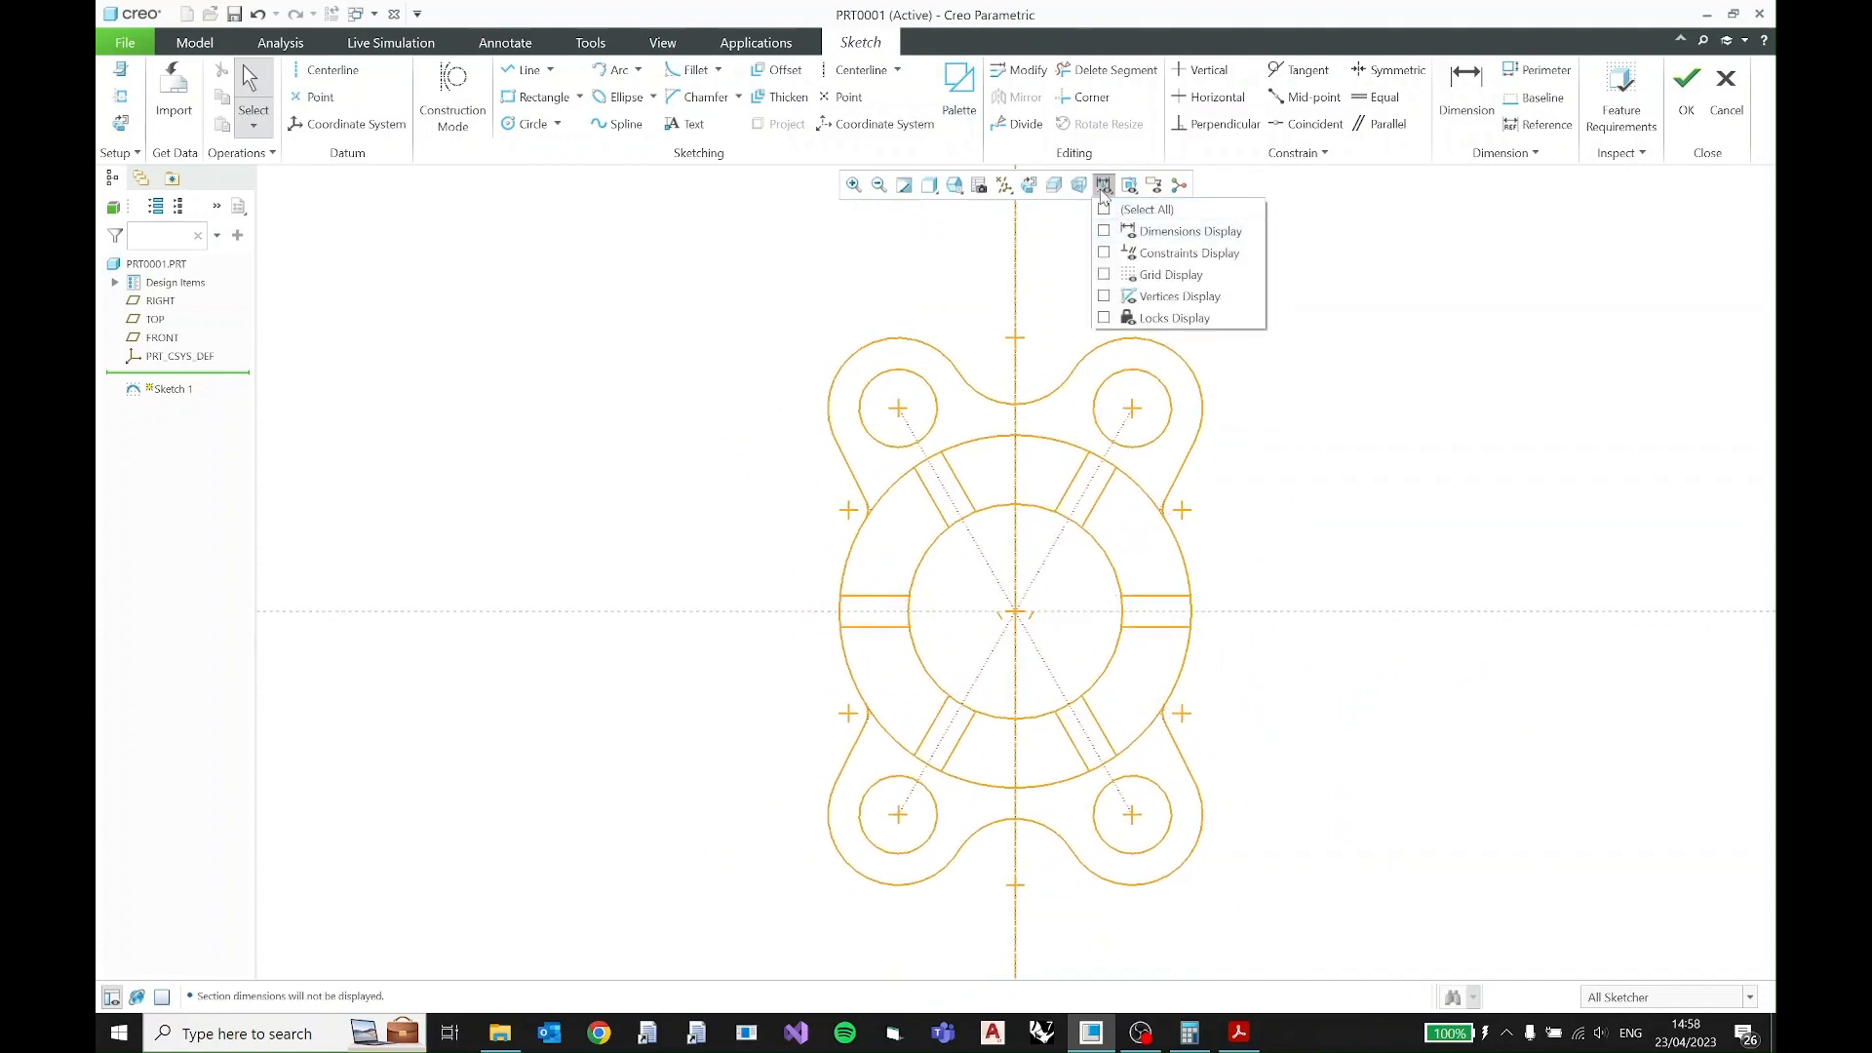
left_click(979, 185)
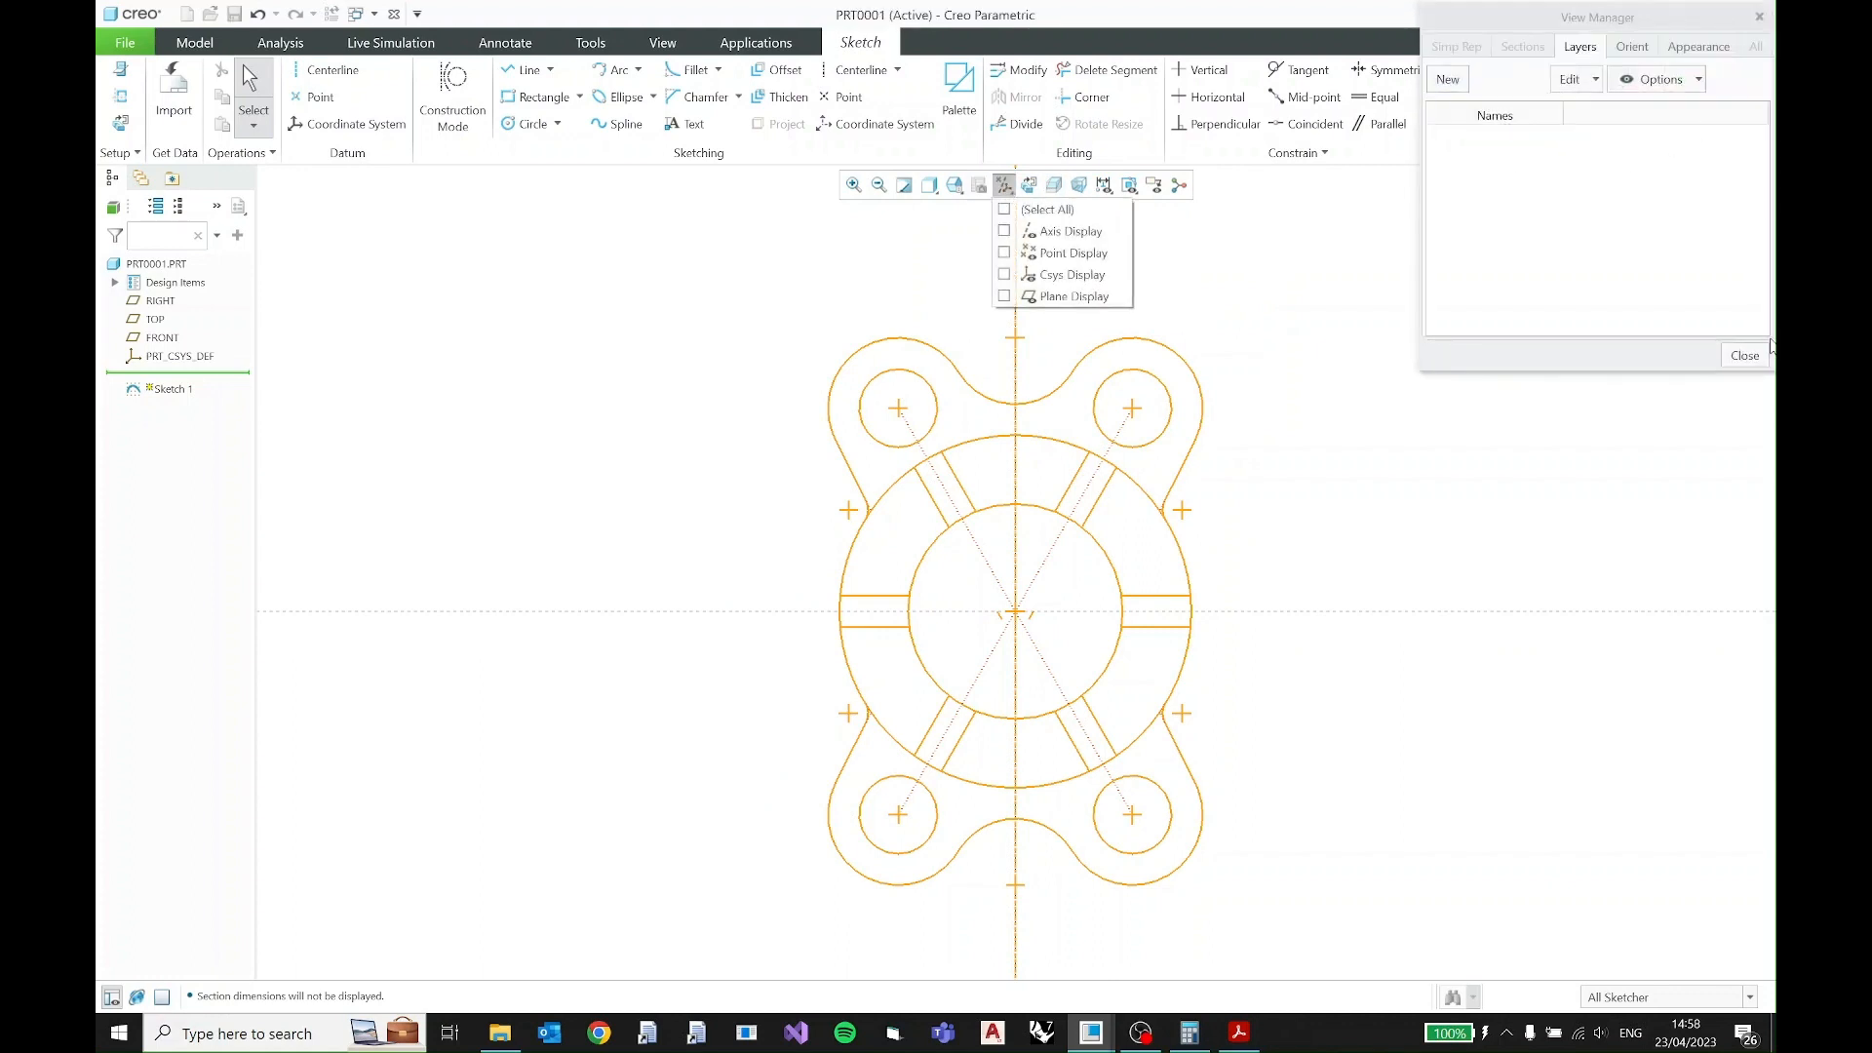
left_click(1732, 355)
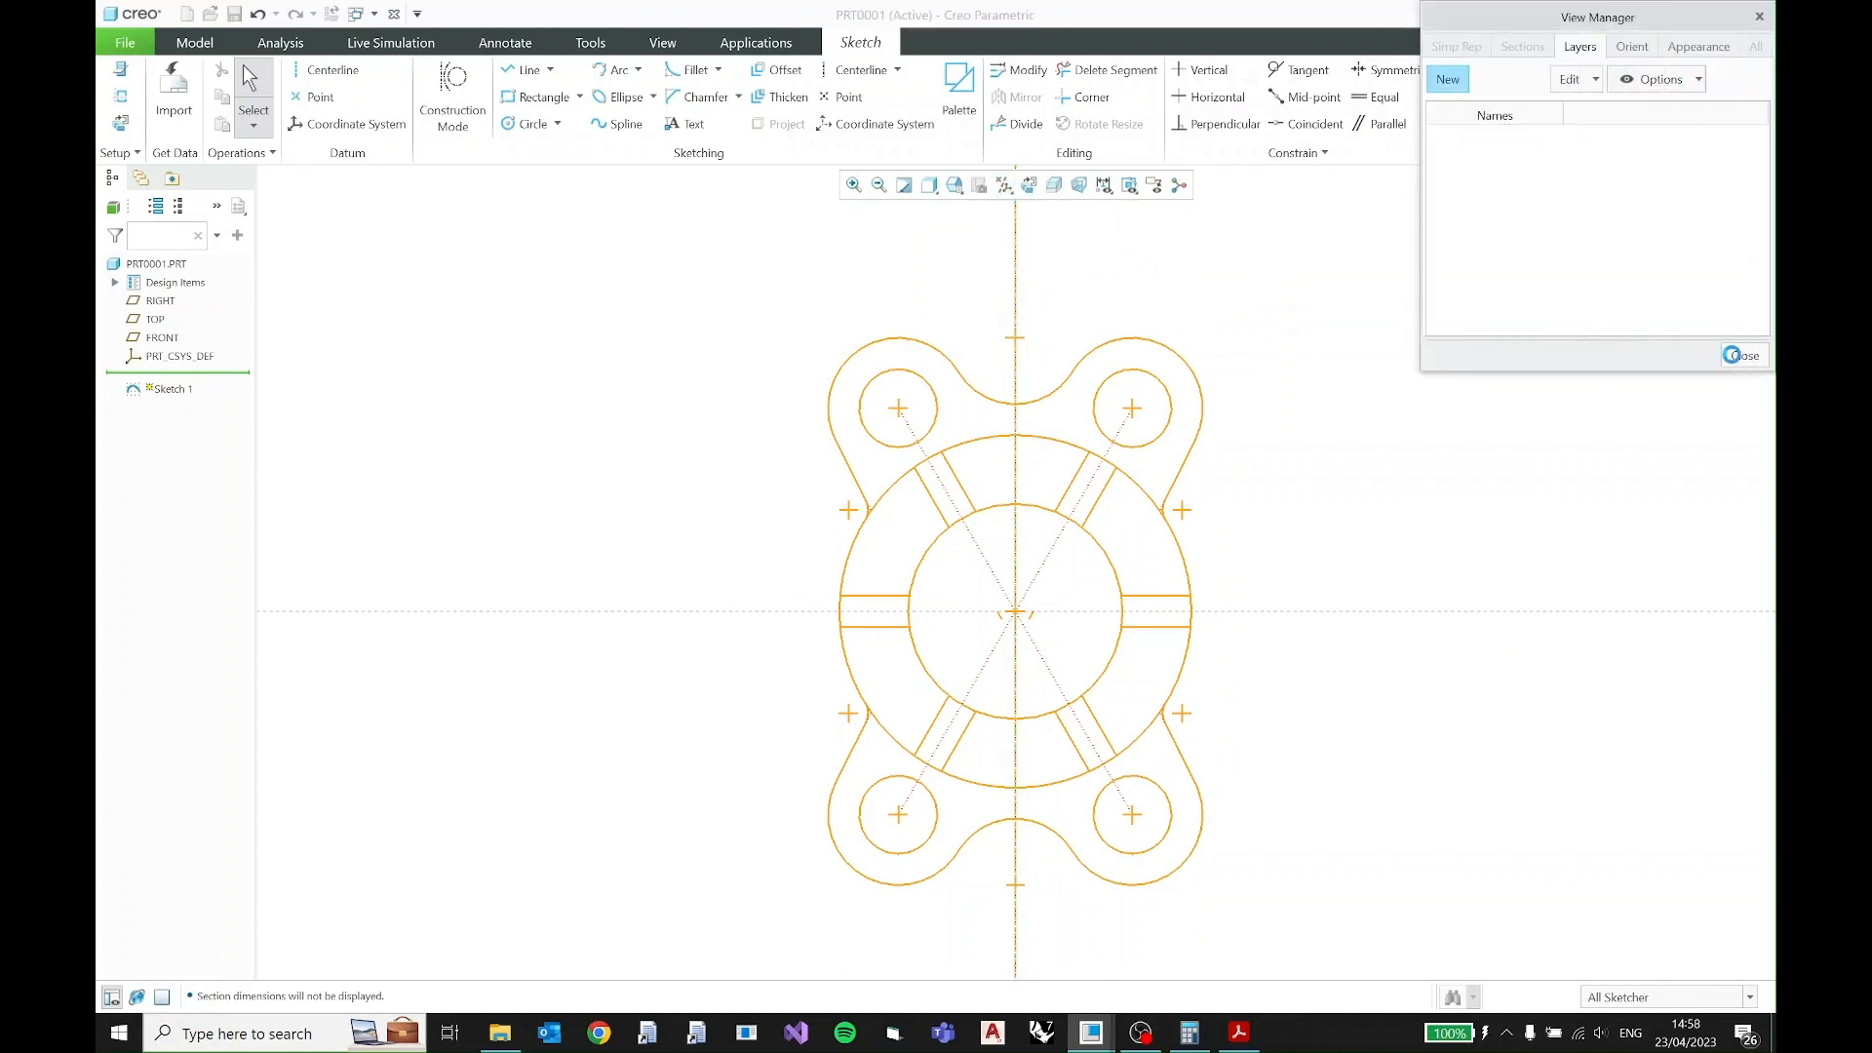
left_click(1004, 185)
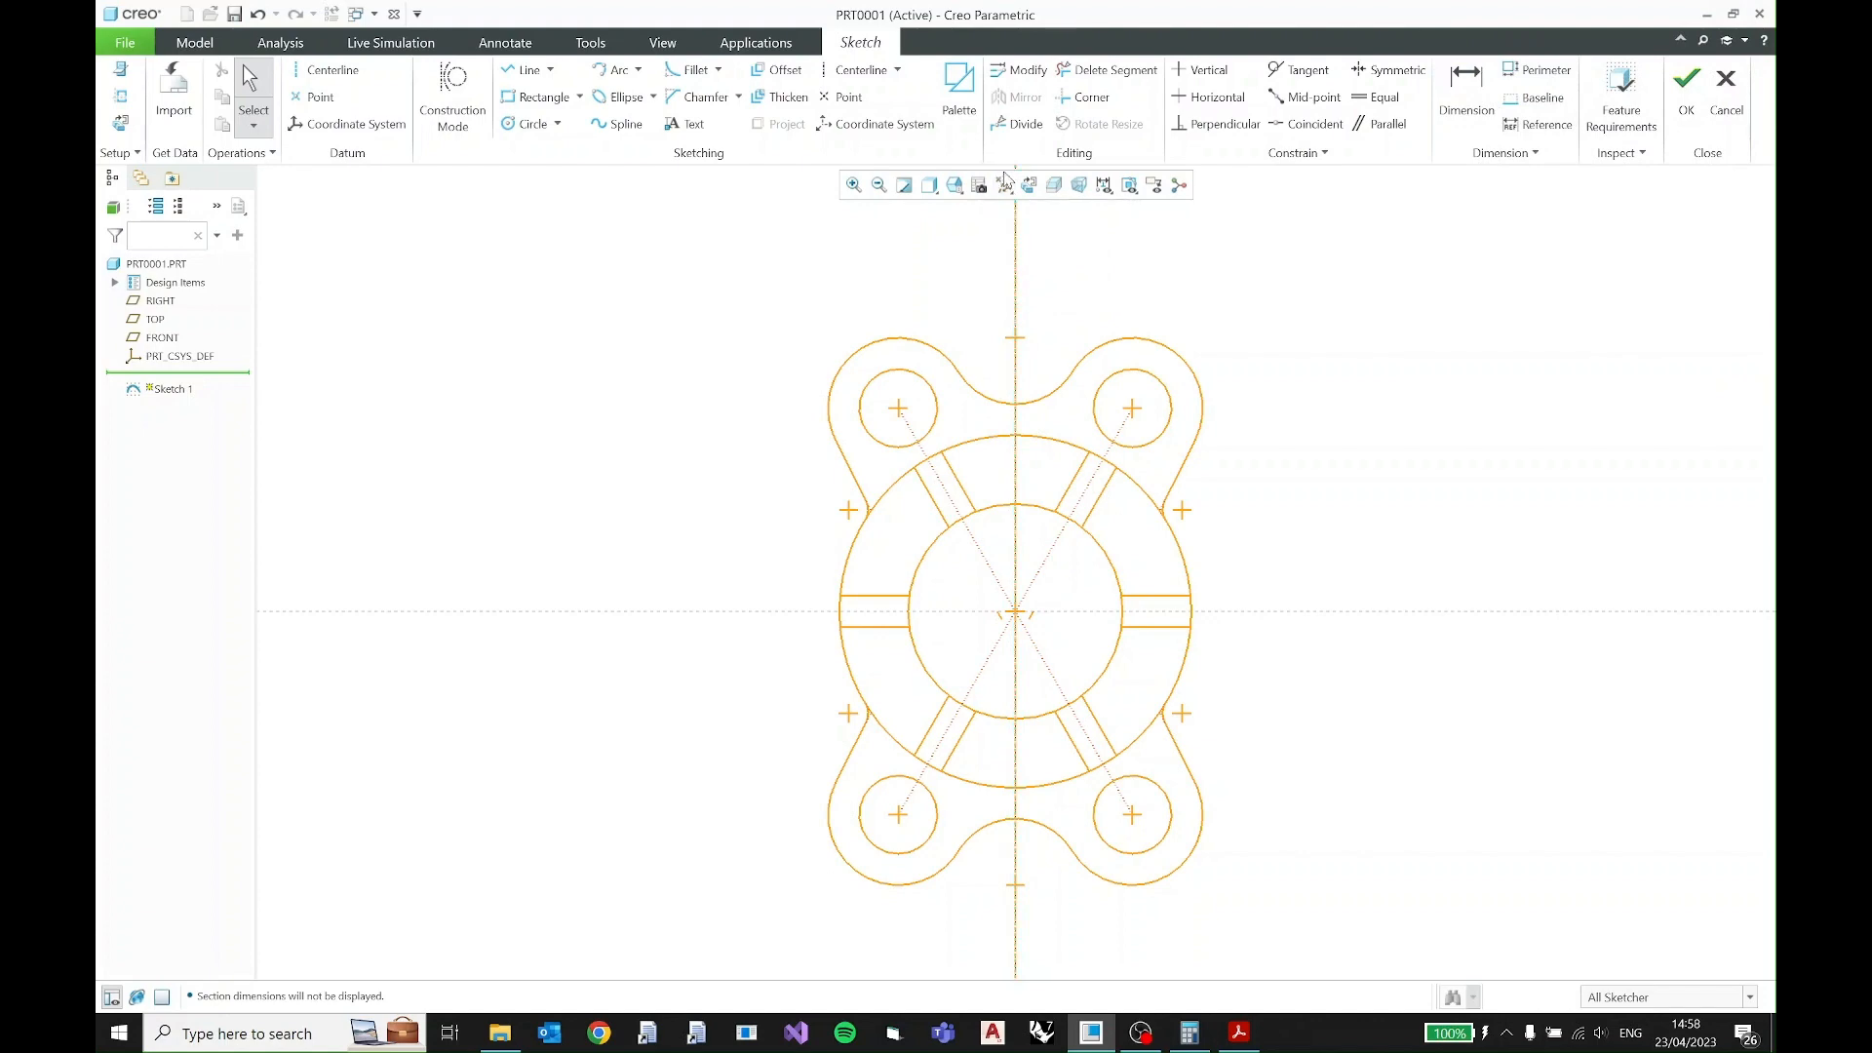
- Delete the two short stray slanted lines on either side of the sketch center
scroll(1068, 643, "down", 1)
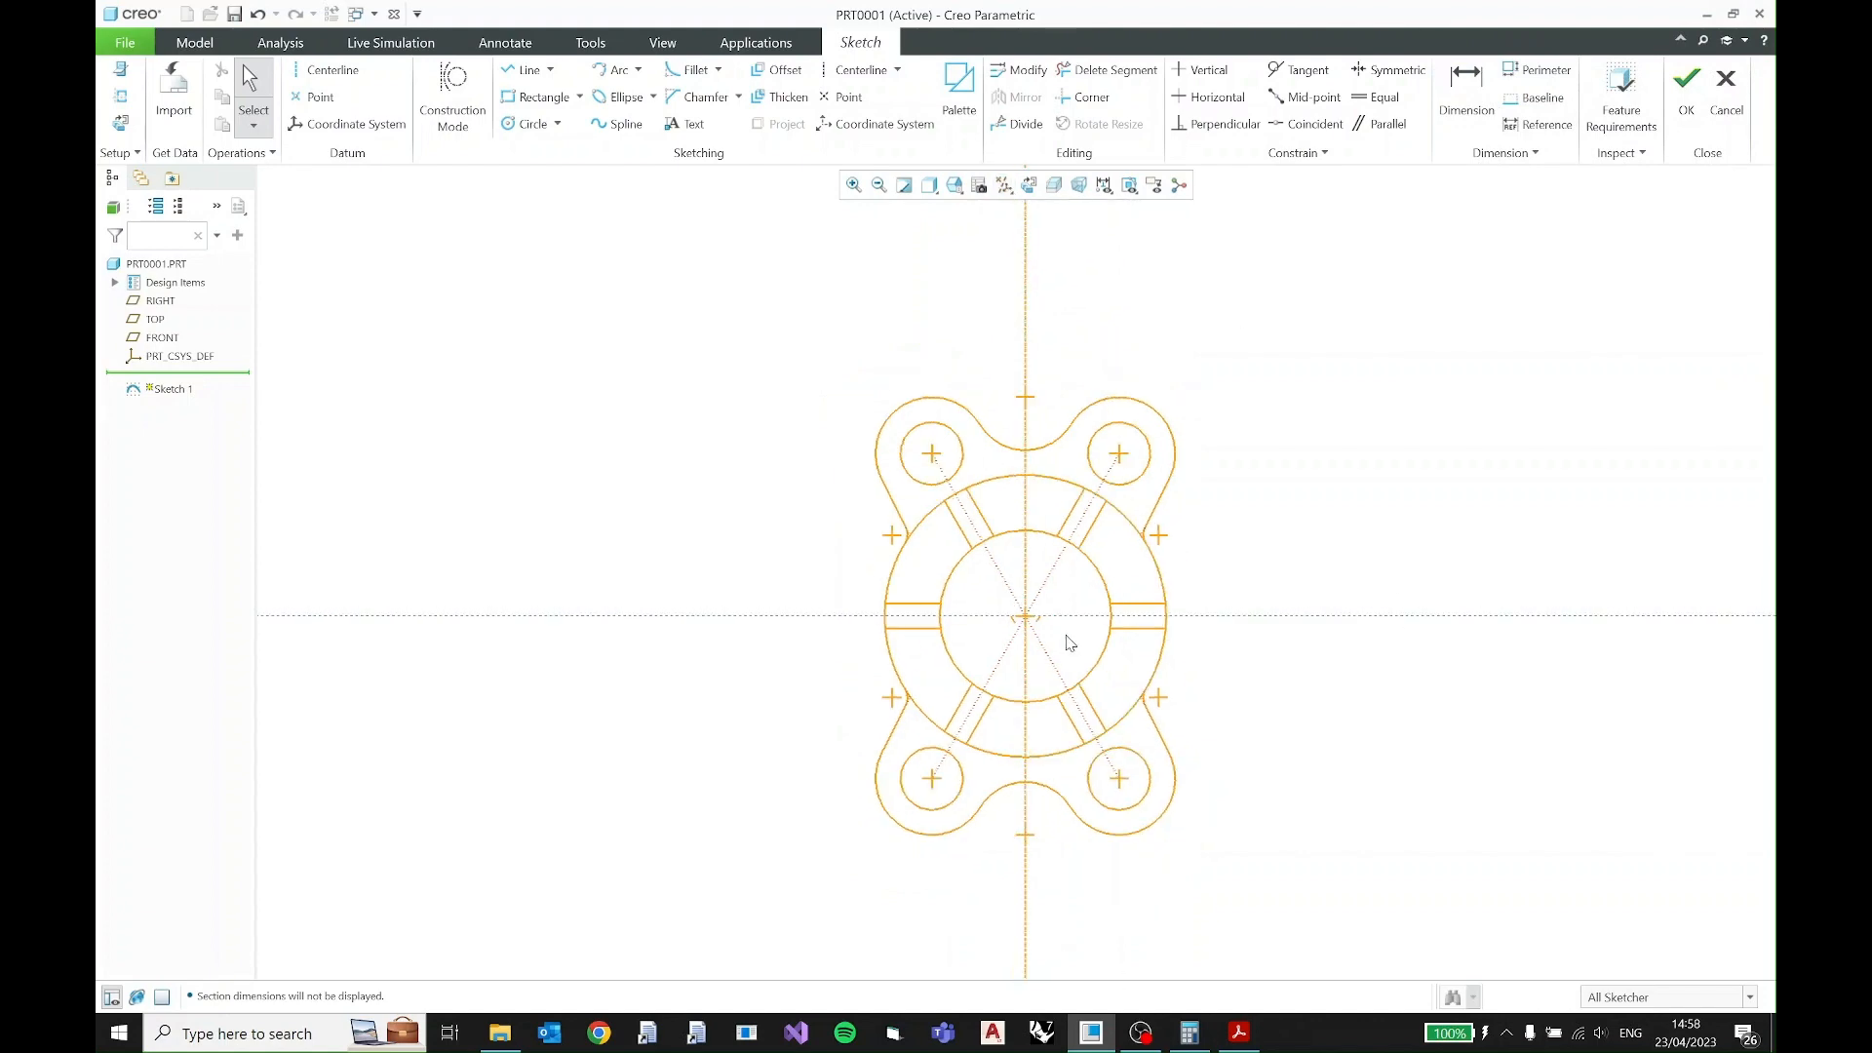
scroll(1070, 643, "up", 3)
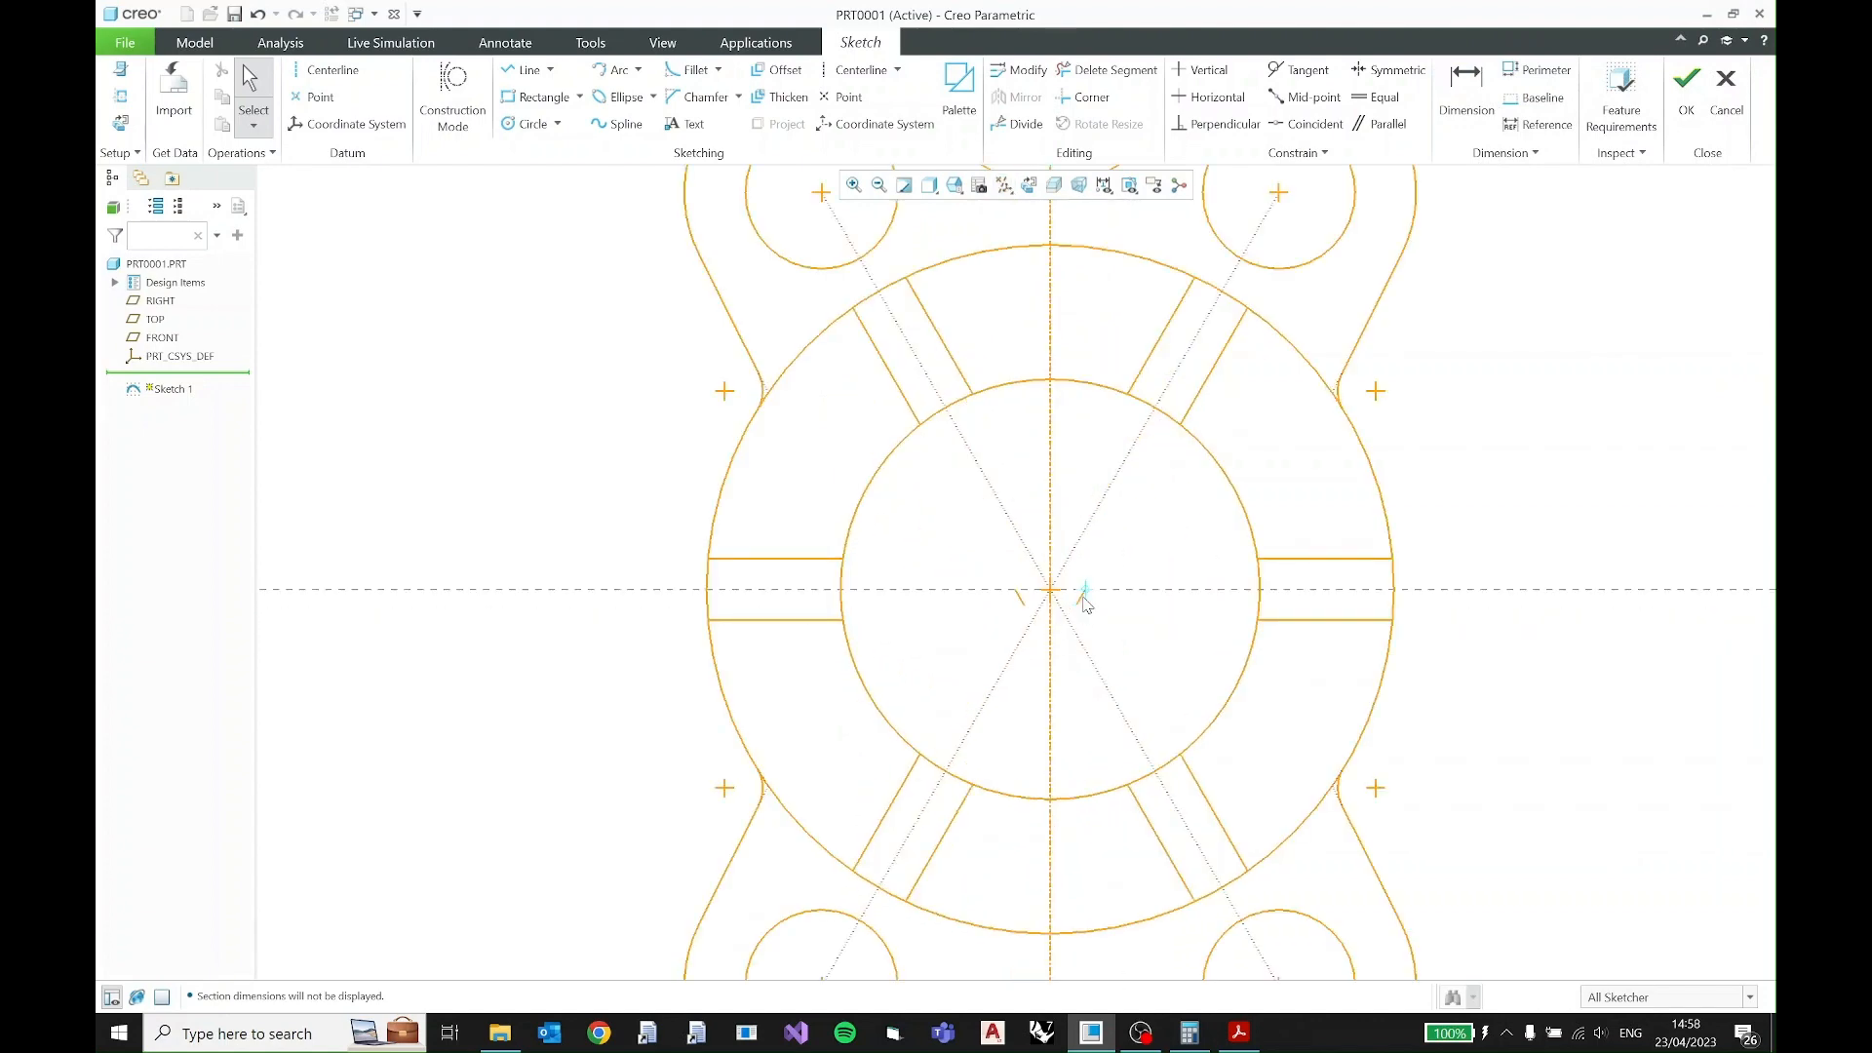
scroll(1085, 604, "up", 3)
left_click(1077, 596)
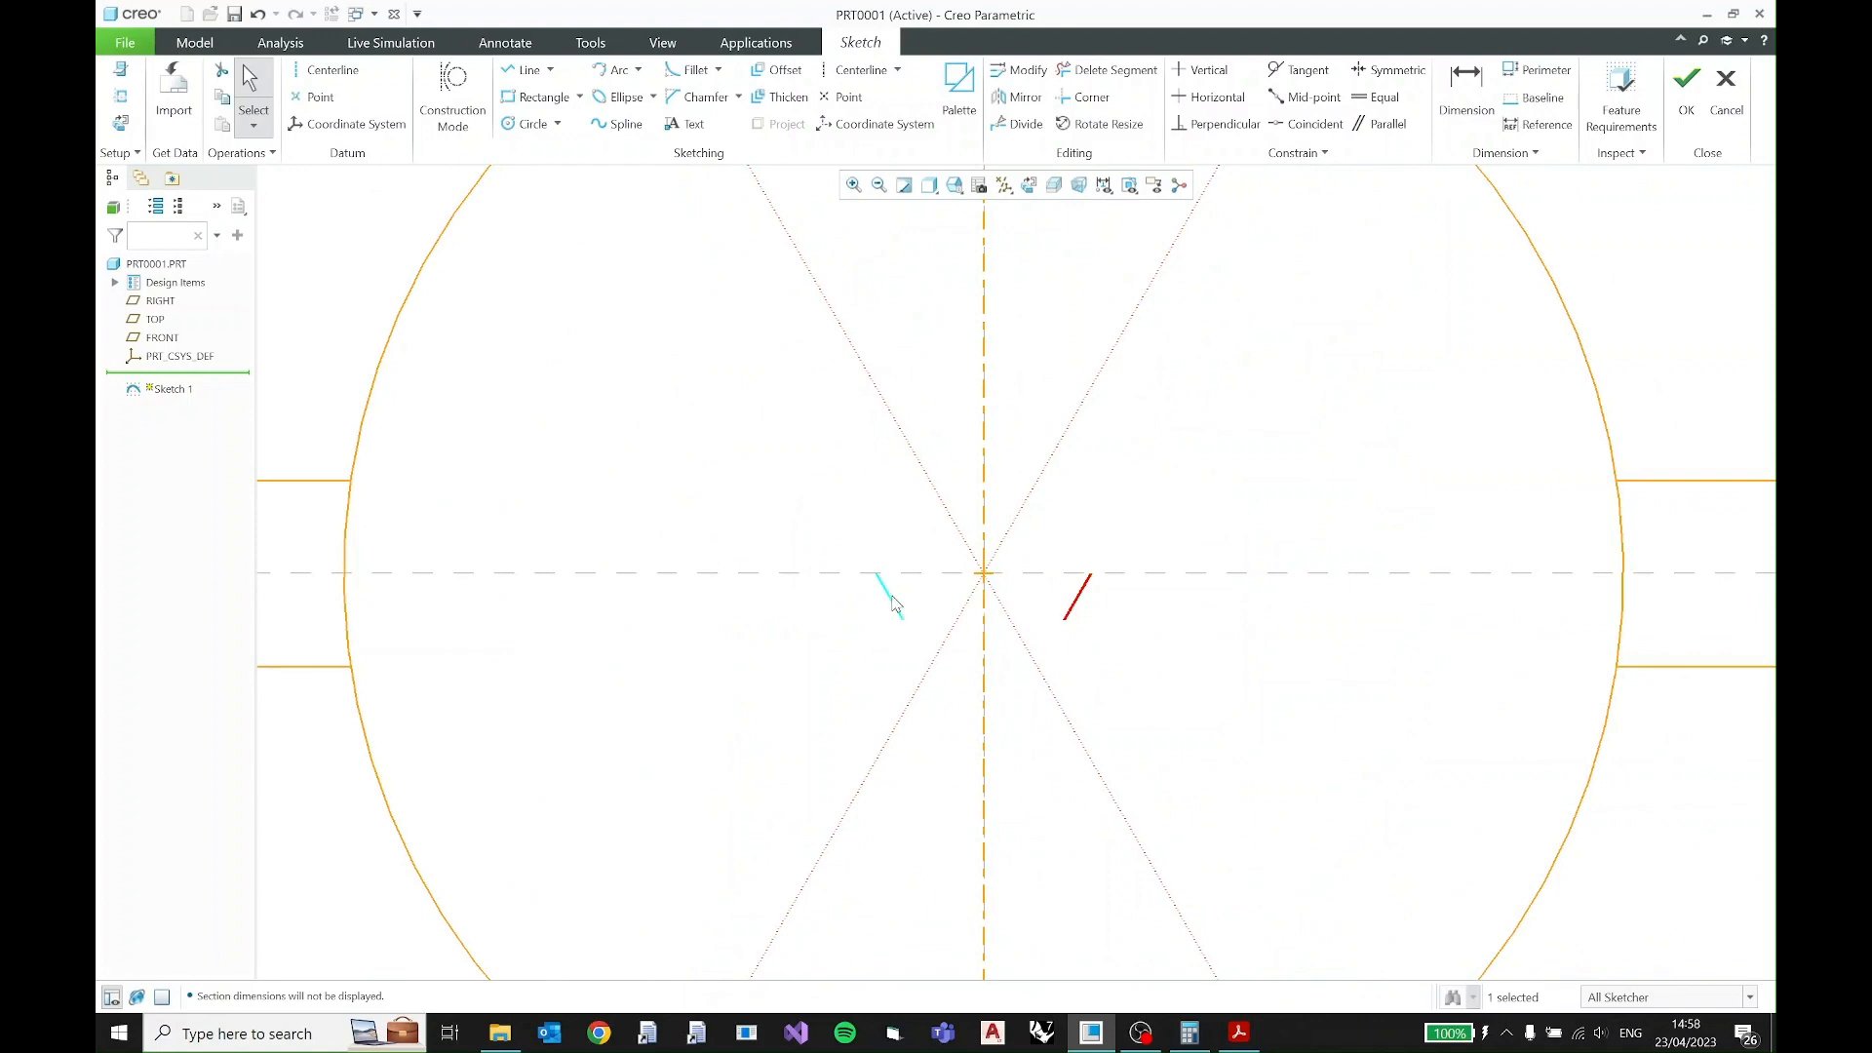
left_click(892, 597, "ctrl")
key("Delete")
scroll(1205, 682, "down", 8)
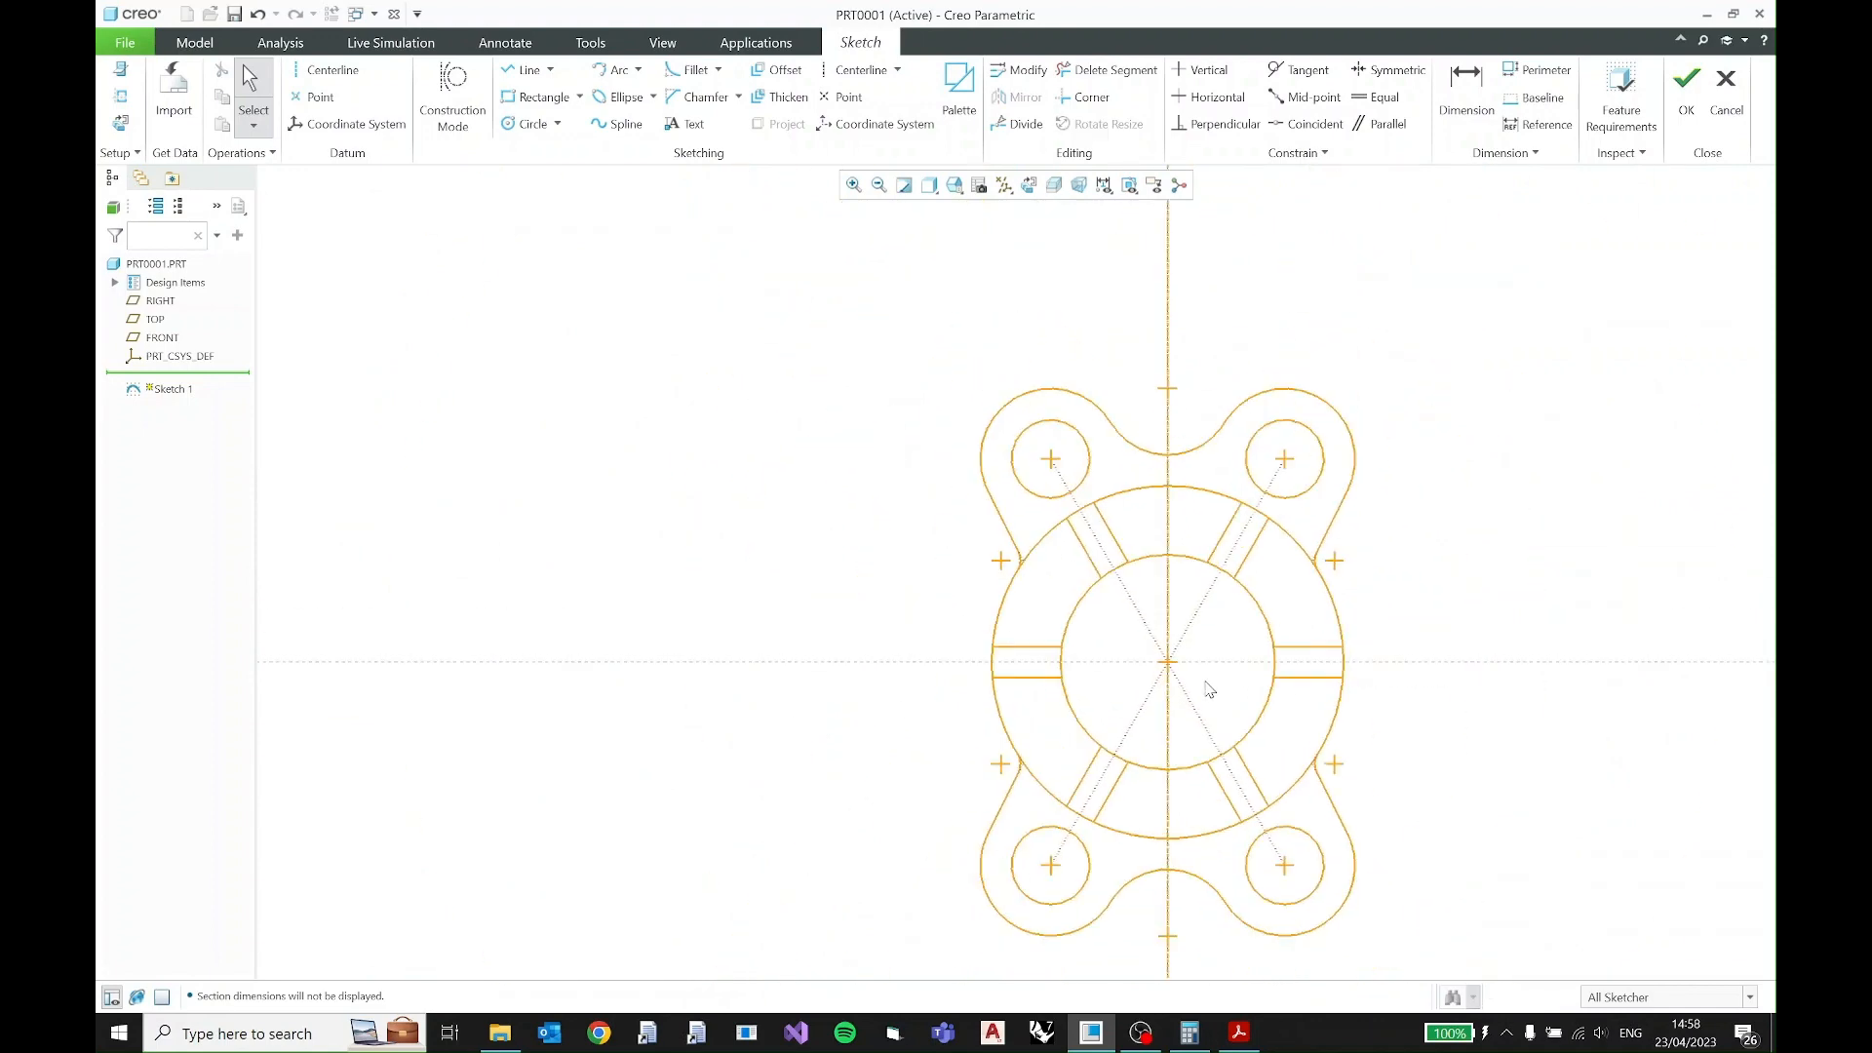
- Place the enlarged PDF drawing beside the finished sketch, compare the two profiles, and return to the sketch
left_click(1236, 1035)
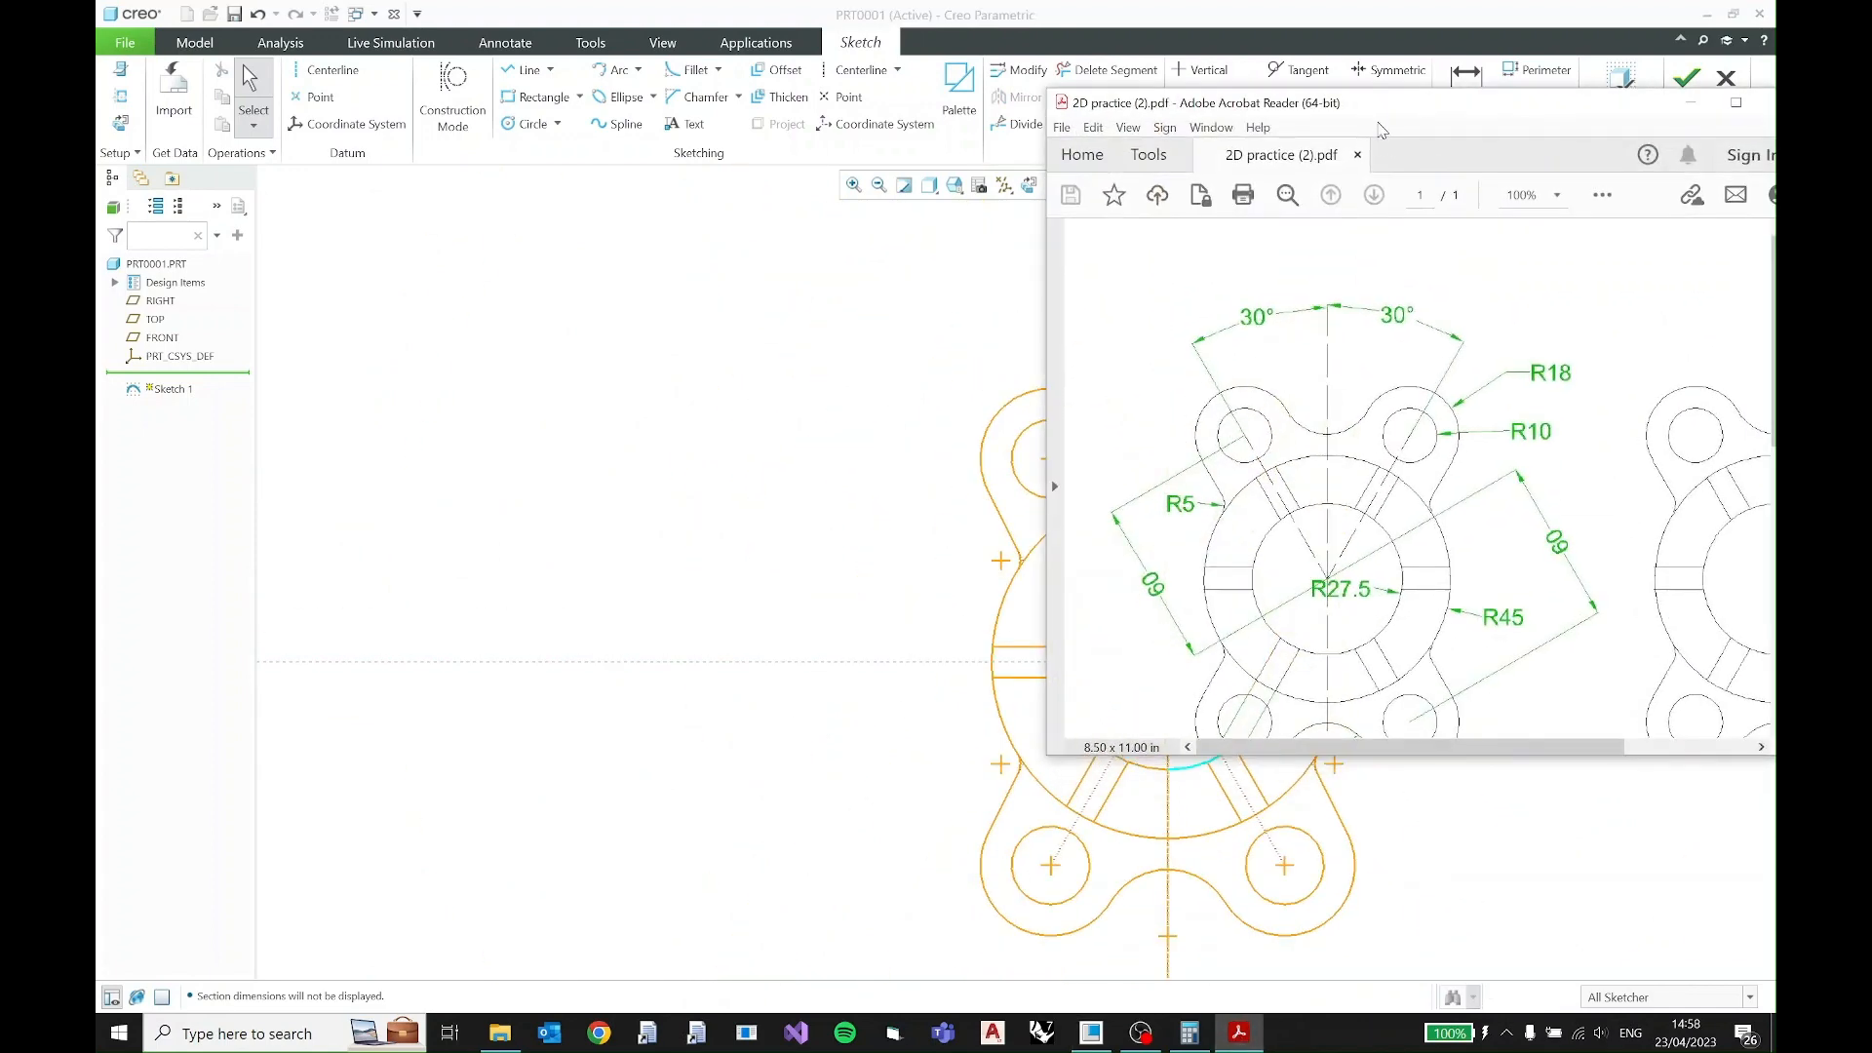
mouse_move(1381, 129)
left_mouse_down()
mouse_move(687, 236)
mouse_move(487, 143)
left_mouse_up()
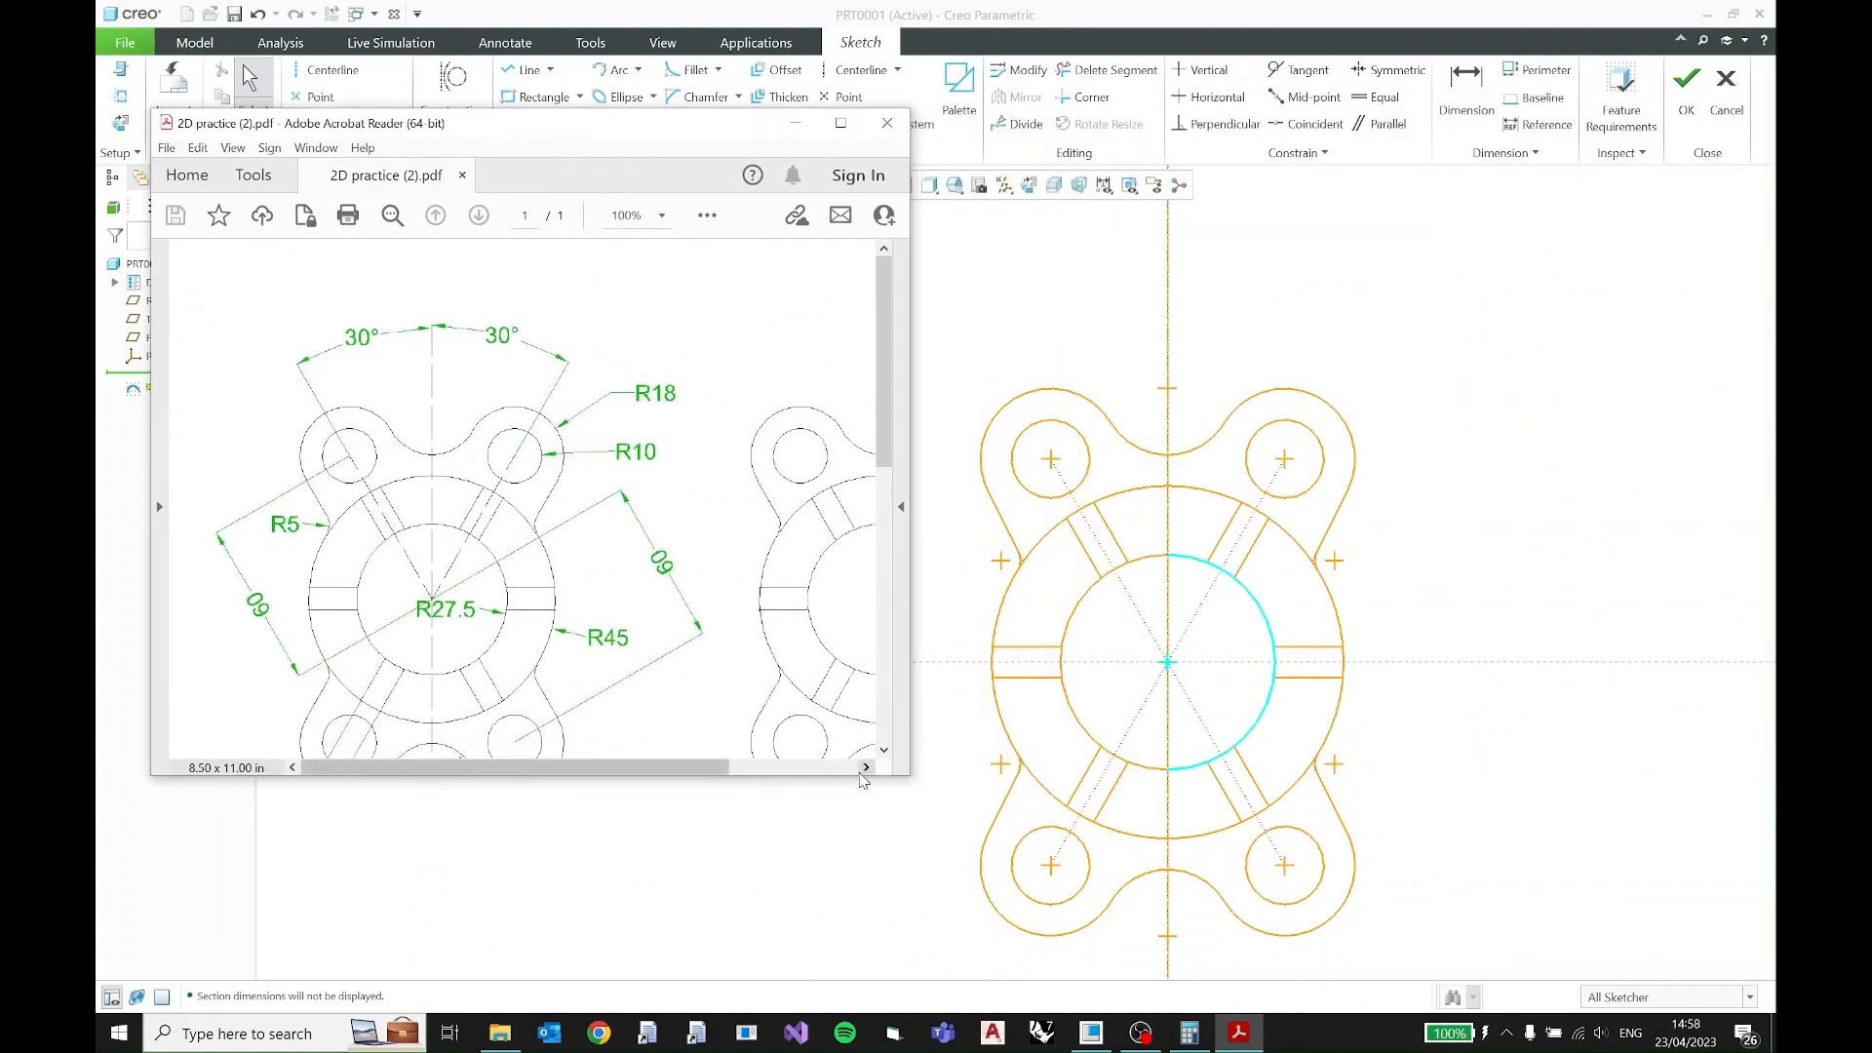
mouse_move(859, 773)
left_mouse_down()
mouse_move(878, 931)
mouse_move(884, 912)
left_mouse_up()
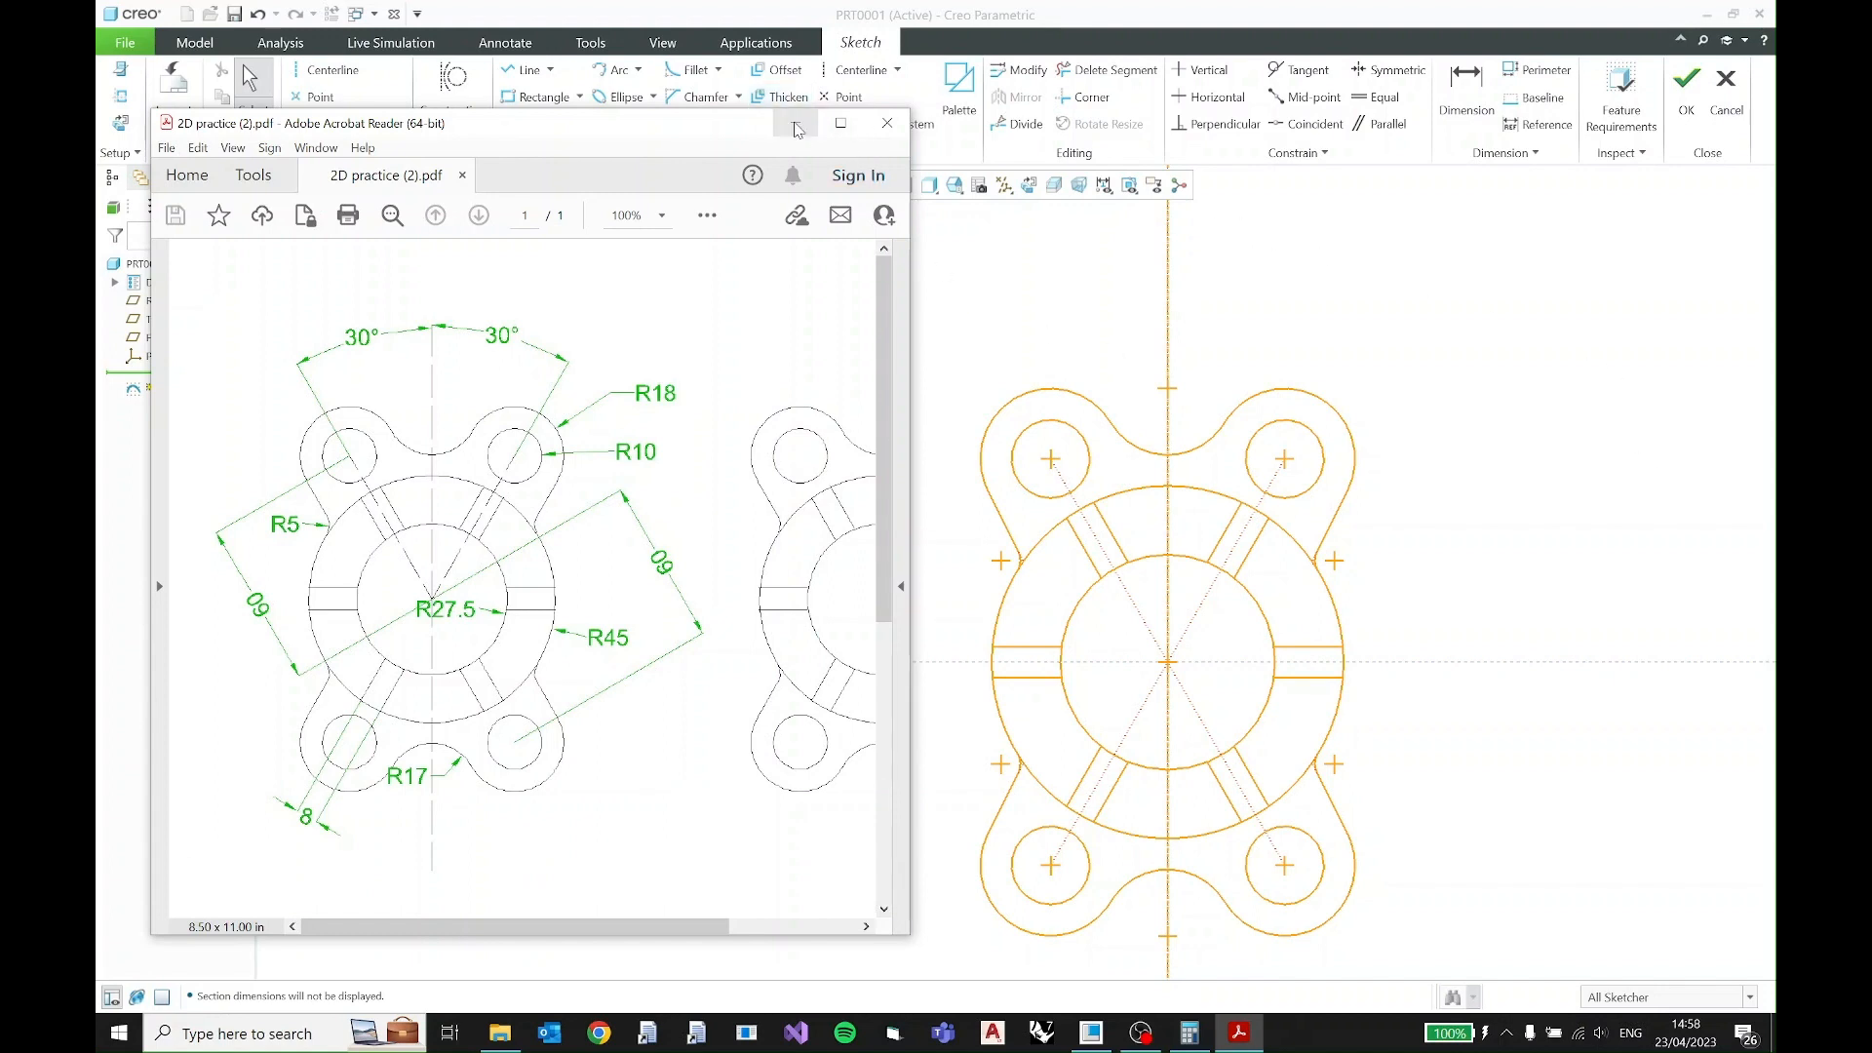
left_click(1154, 444)
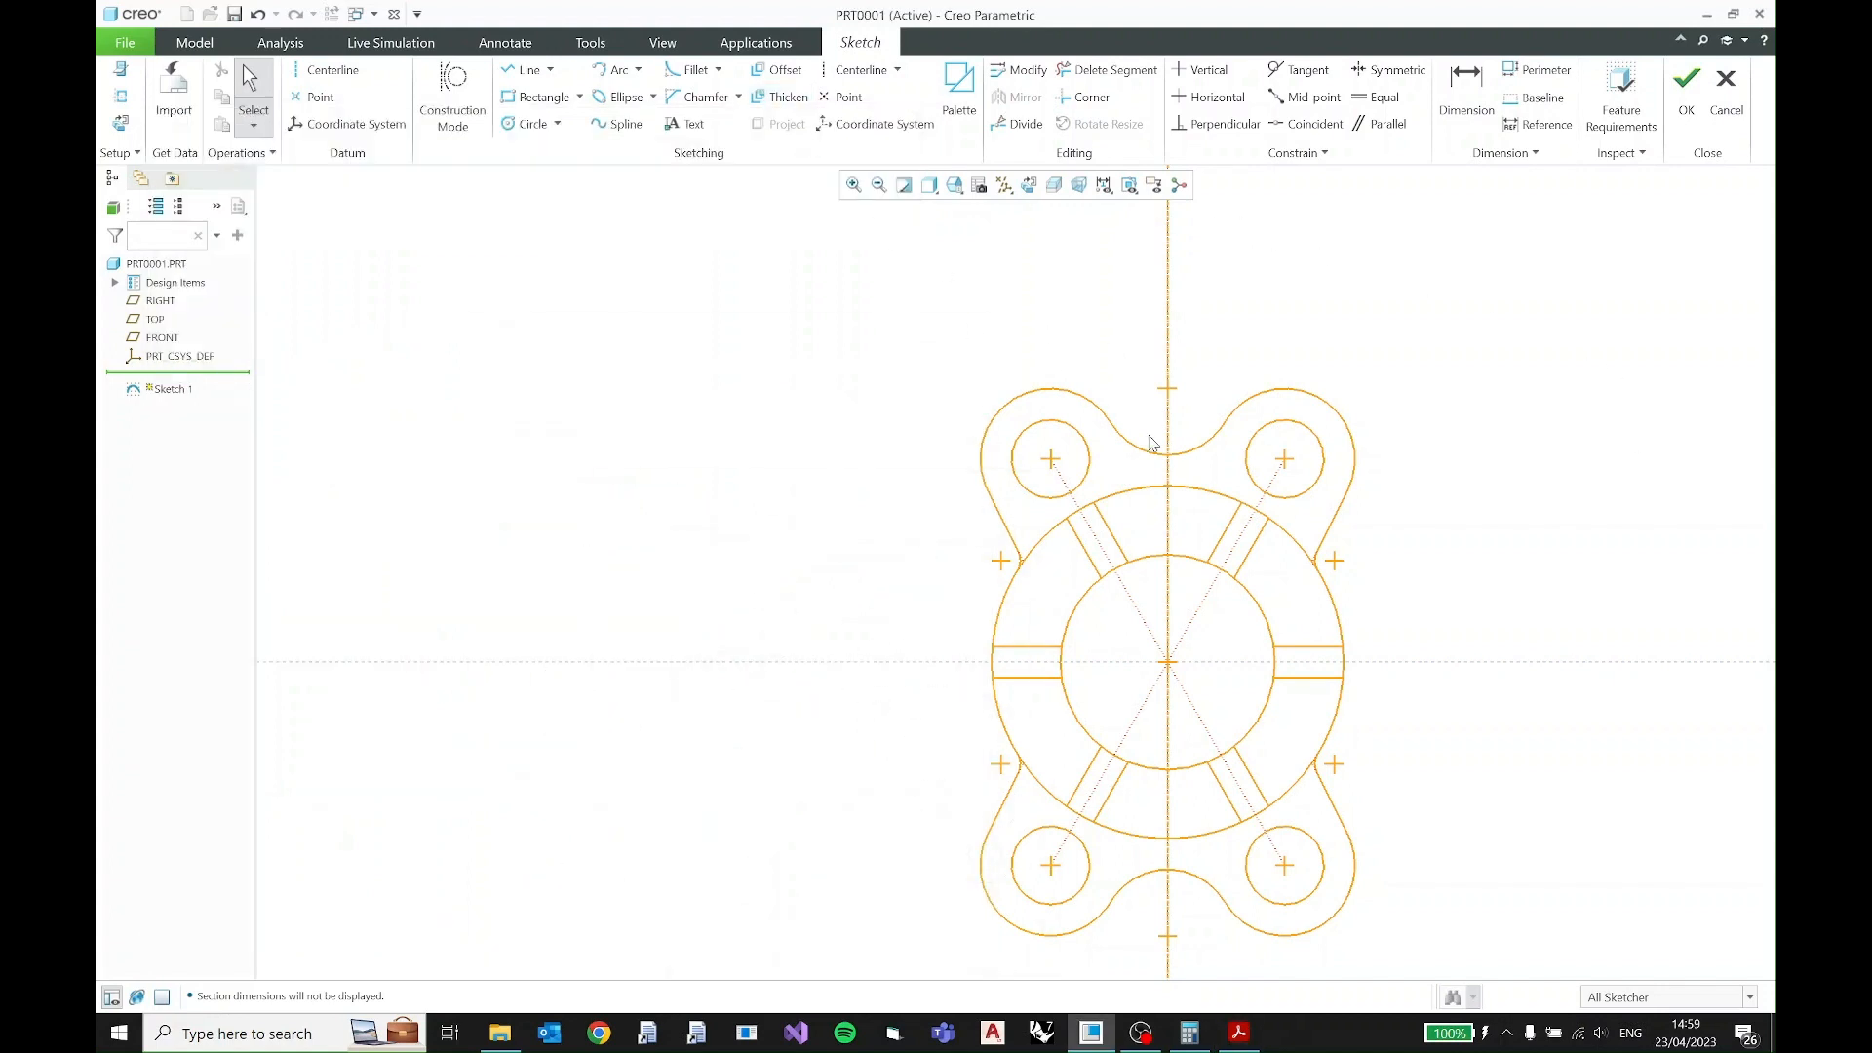